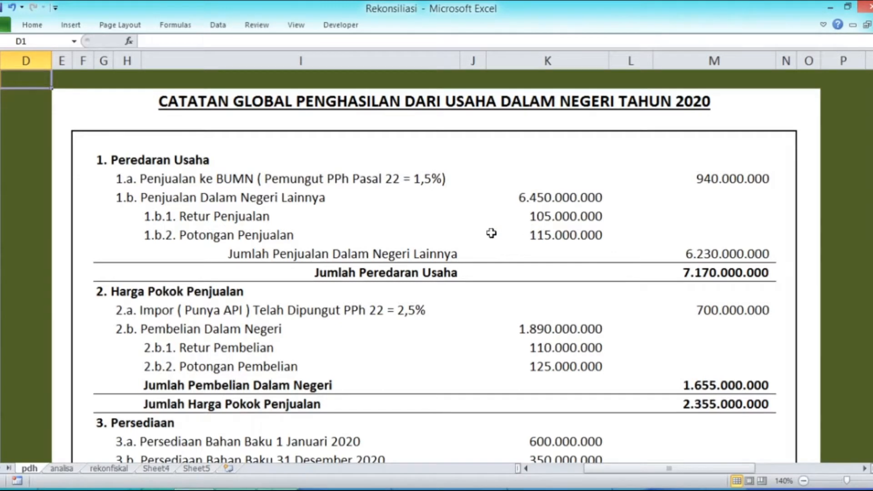
Review the pdh sheet's 2020 notes, from domestic business income through foreign income to the other-data table
scroll(491, 232, down, 1)
scroll(491, 233, down, 1)
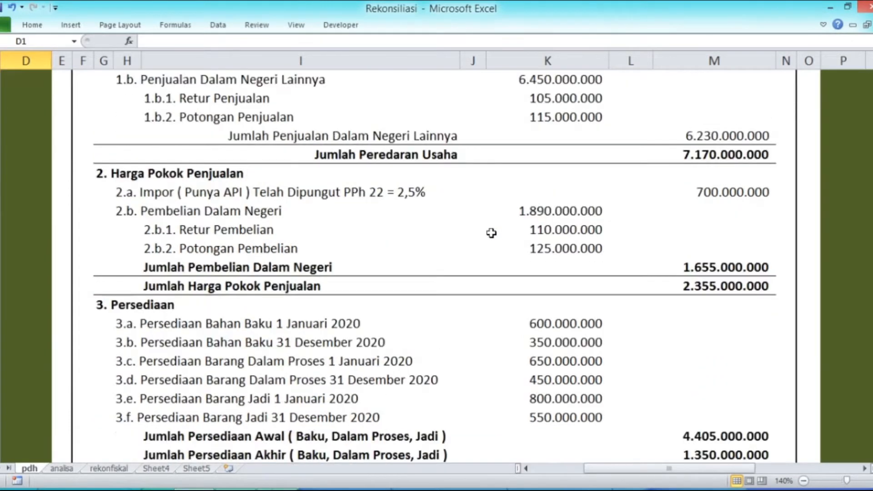
scroll(491, 233, down, 1)
scroll(491, 232, down, 1)
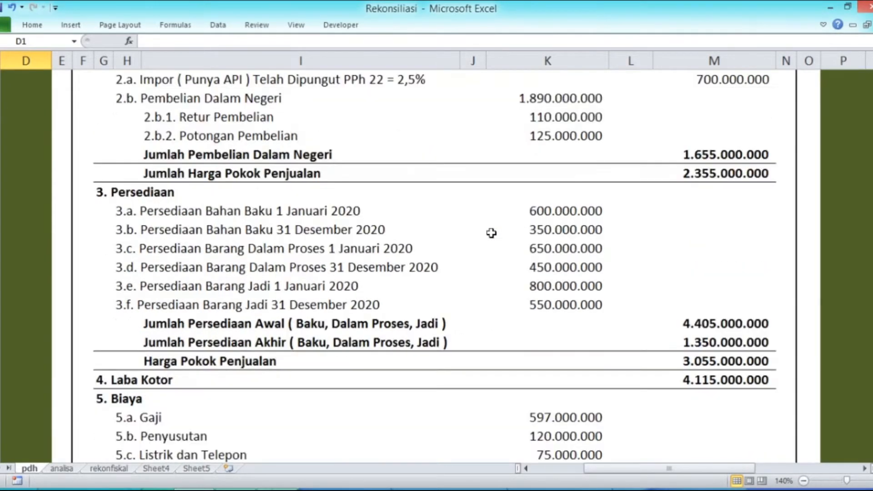
scroll(490, 232, down, 1)
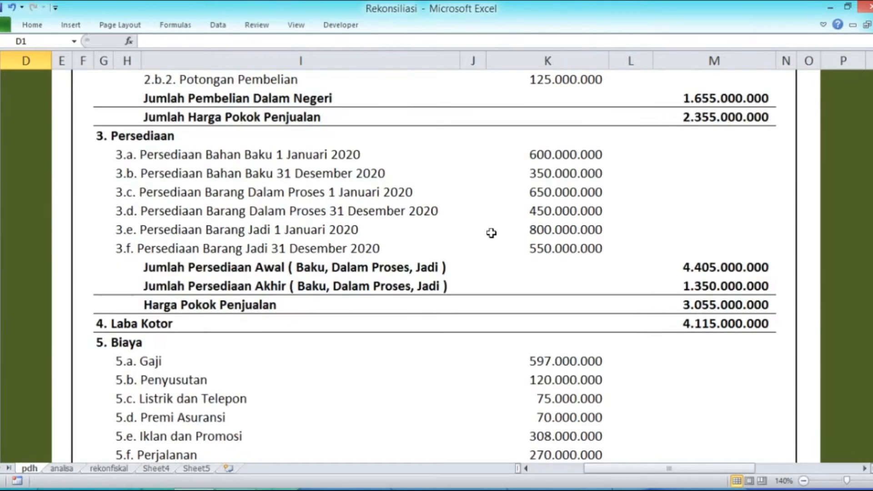
scroll(491, 233, down, 2)
scroll(491, 232, down, 4)
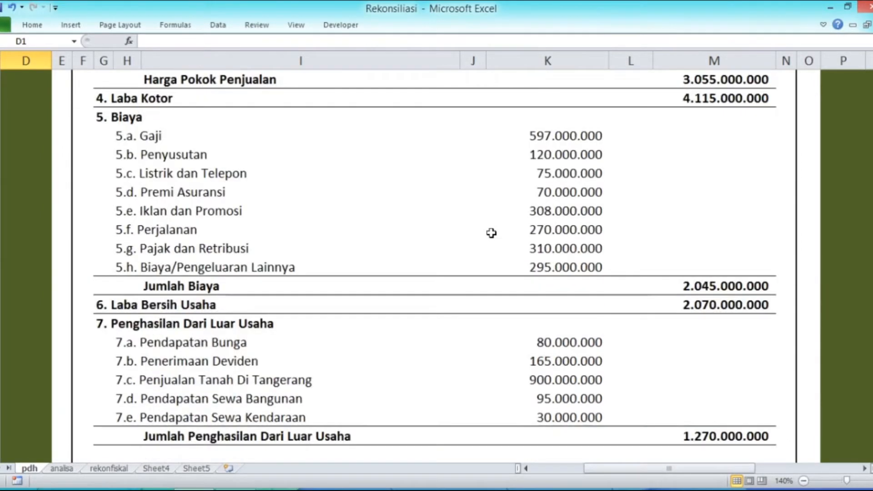
scroll(491, 233, down, 4)
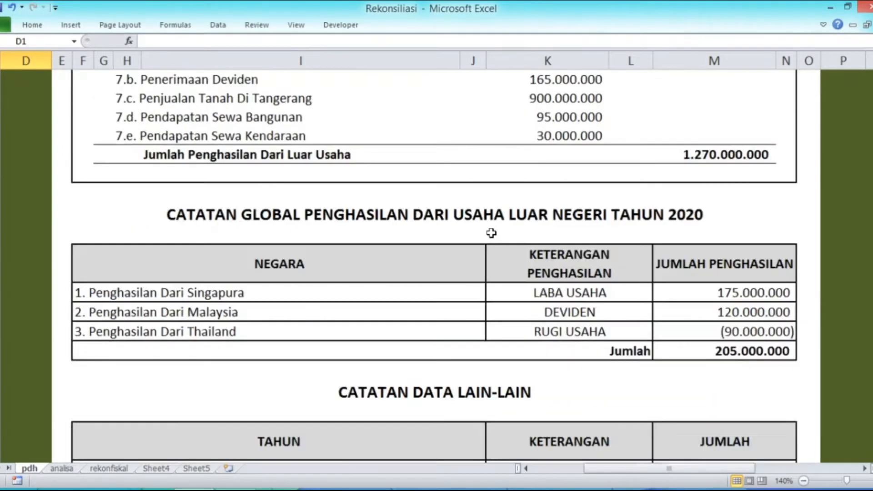
scroll(491, 233, down, 2)
scroll(491, 233, up, 7)
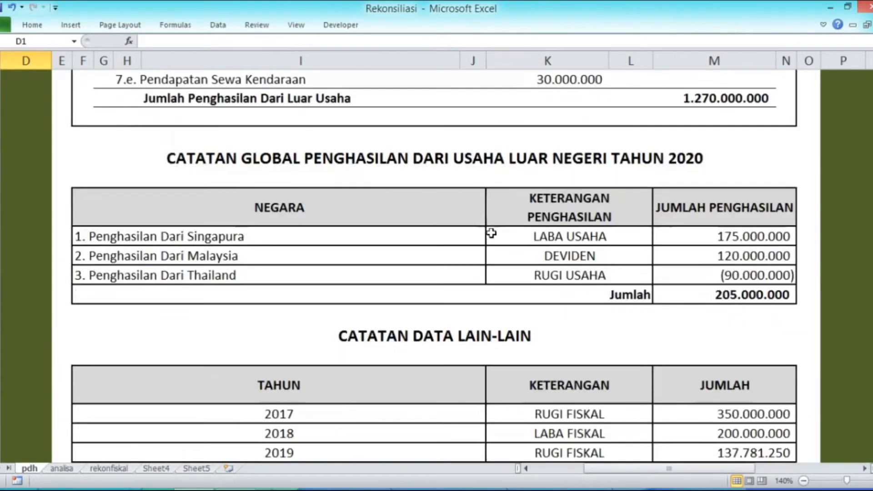
scroll(492, 232, up, 7)
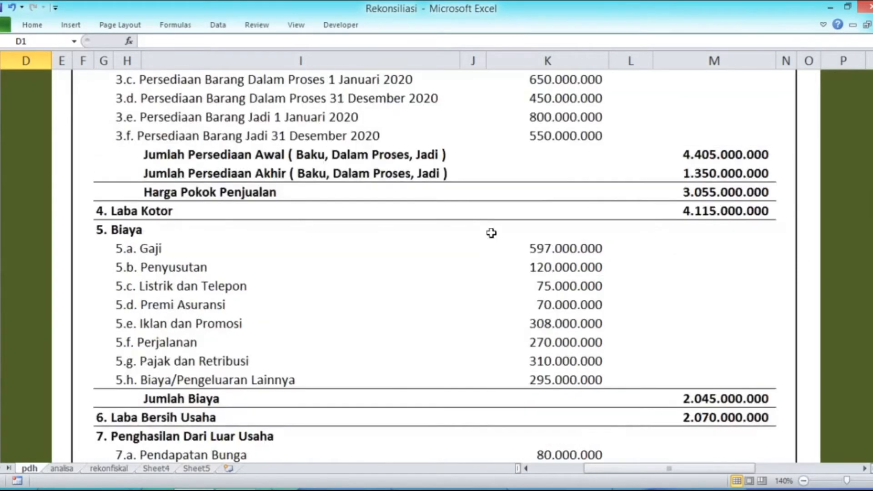
scroll(491, 232, up, 3)
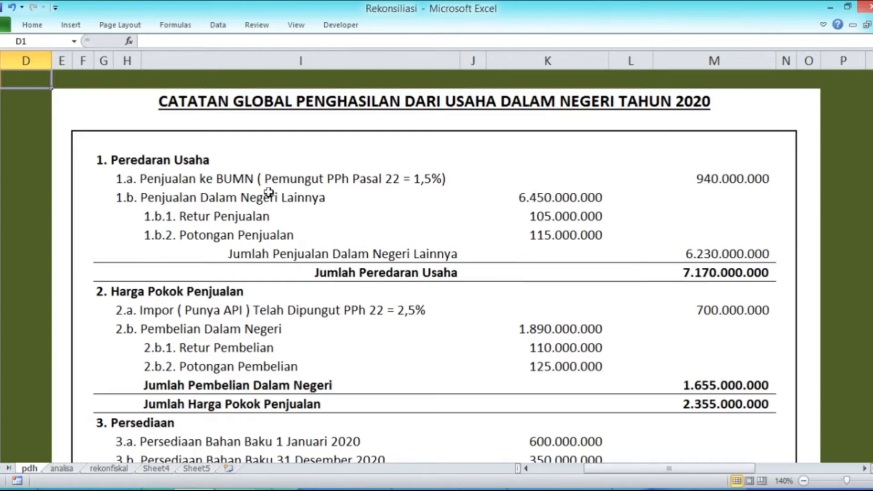
Examine the Gaji and Penyusutan entries and their amounts in section 5, Biaya
scroll(270, 192, down, 2)
scroll(270, 192, down, 2)
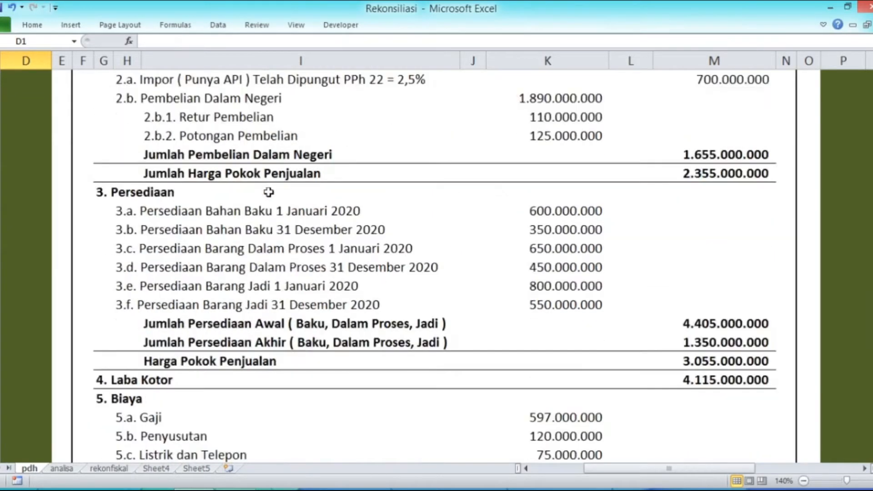
scroll(269, 192, down, 2)
scroll(269, 191, down, 1)
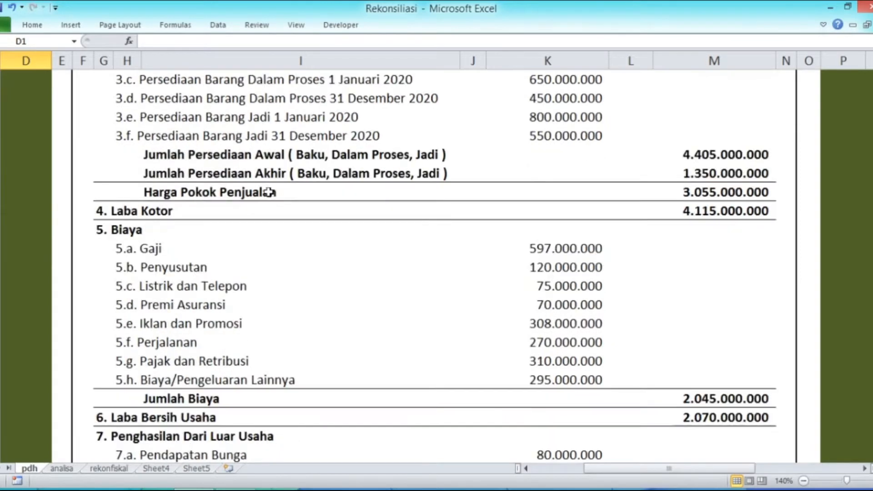
scroll(268, 192, down, 2)
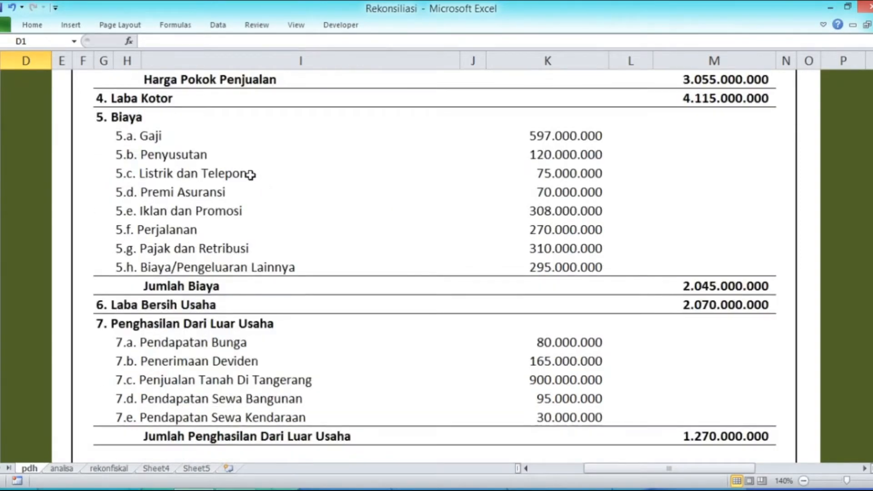
click(142, 138)
key(Right)
key(Right)
key(Right)
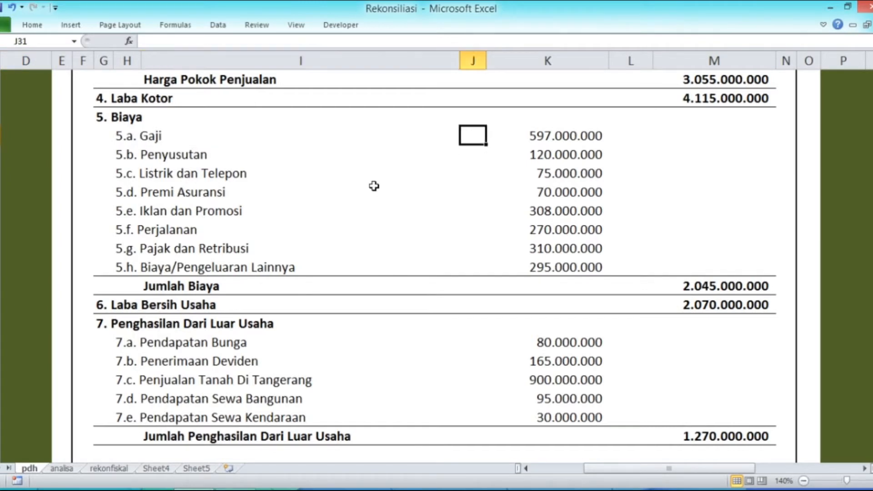
key(Left)
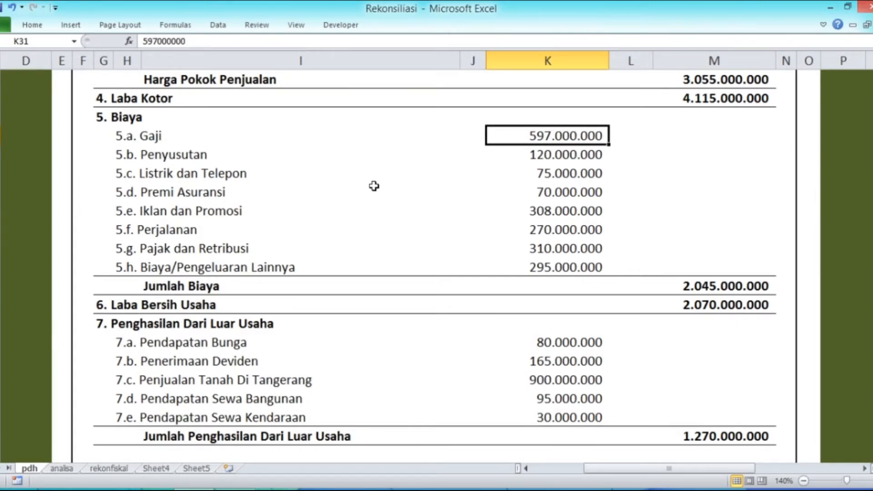
key(Right)
key(Down)
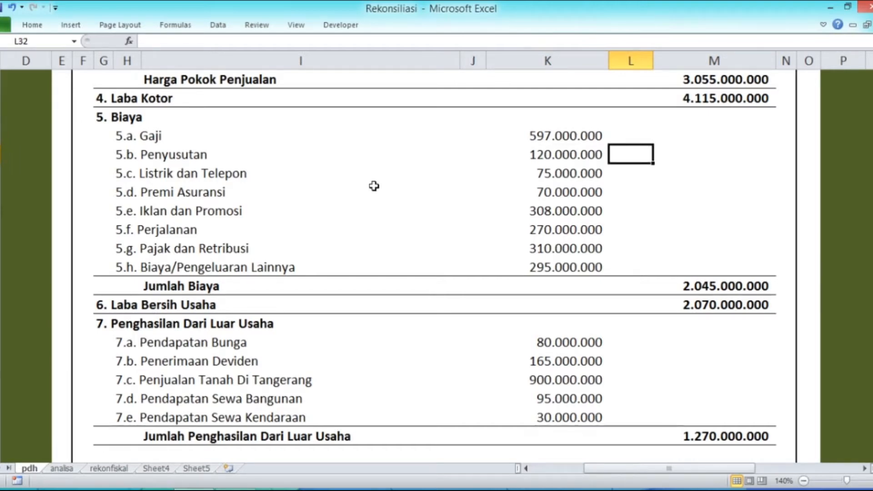
Go through the remaining Biaya items one by one, from Listrik dan Telepon to Biaya/Pengeluaran Lainnya
key(Down)
key(Left)
key(Left)
key(Left)
key(Down)
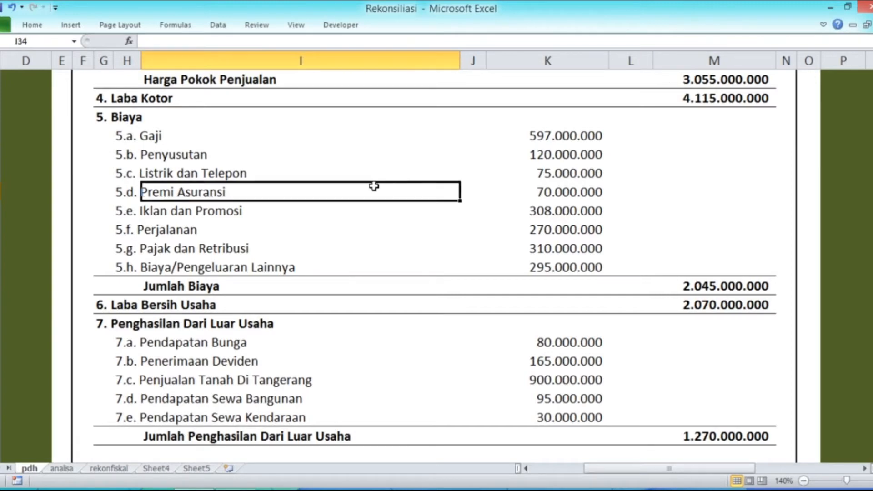
key(Down)
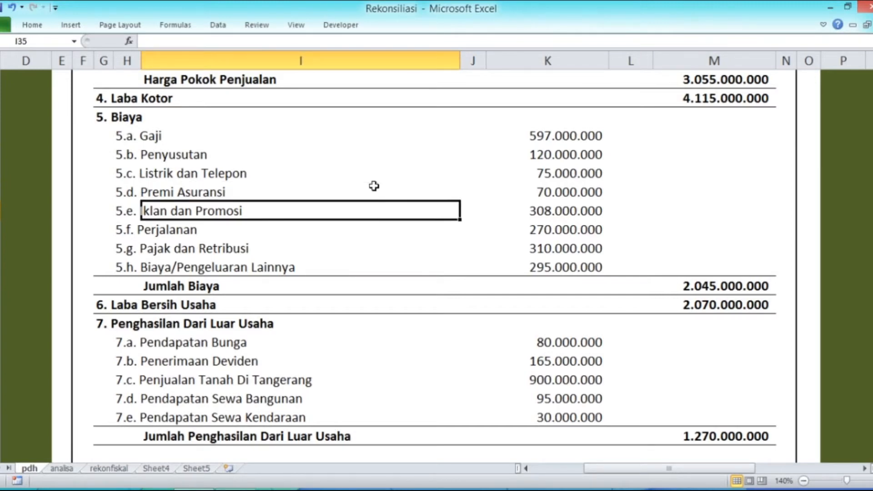
key(Down)
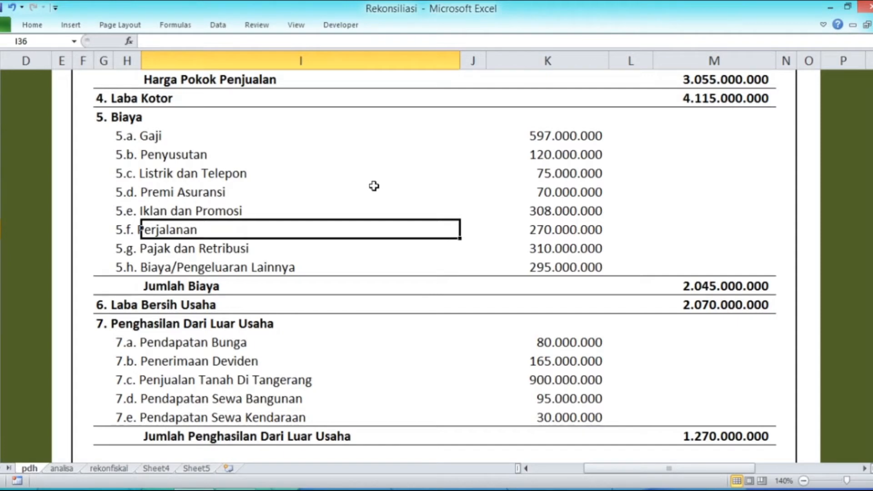
key(Down)
key(Down)
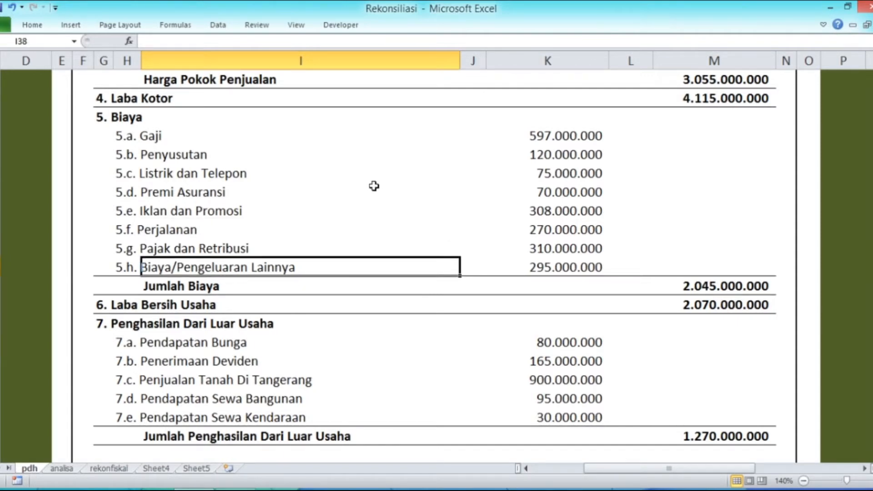
Examine the Penghasilan Dari Luar Usaha items and recheck the preceding domestic income sections
scroll(373, 186, down, 1)
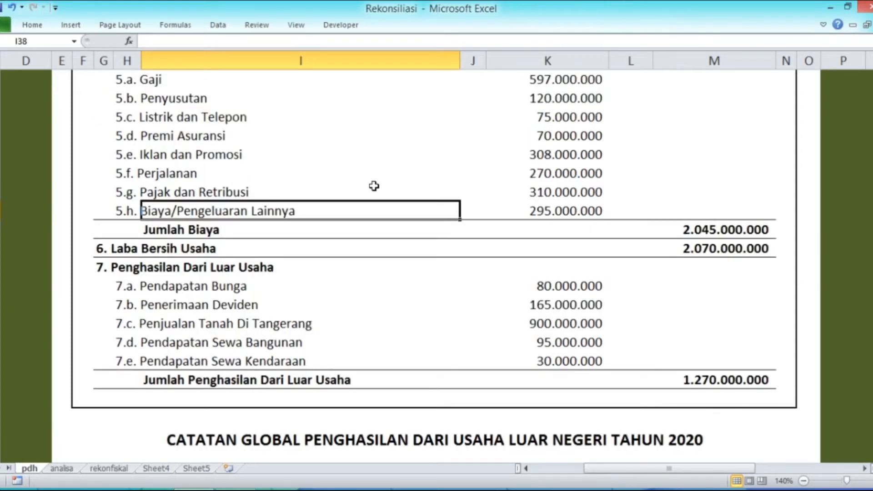
scroll(374, 186, up, 1)
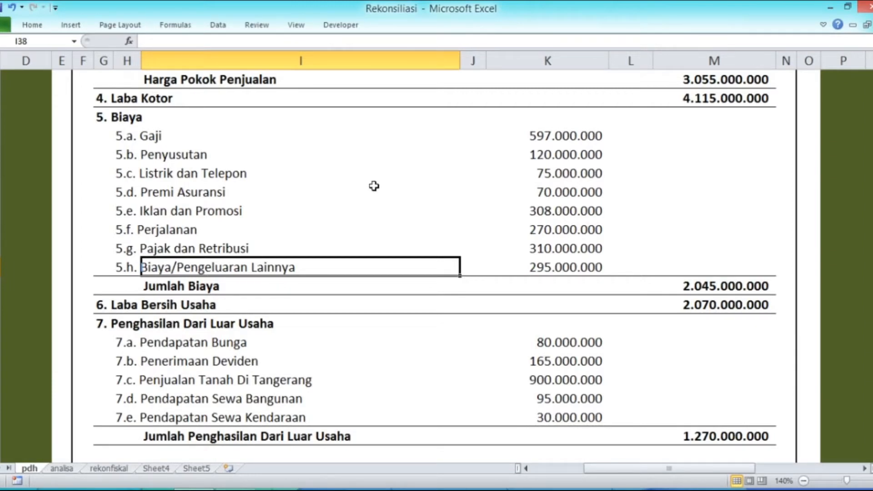
scroll(373, 185, up, 7)
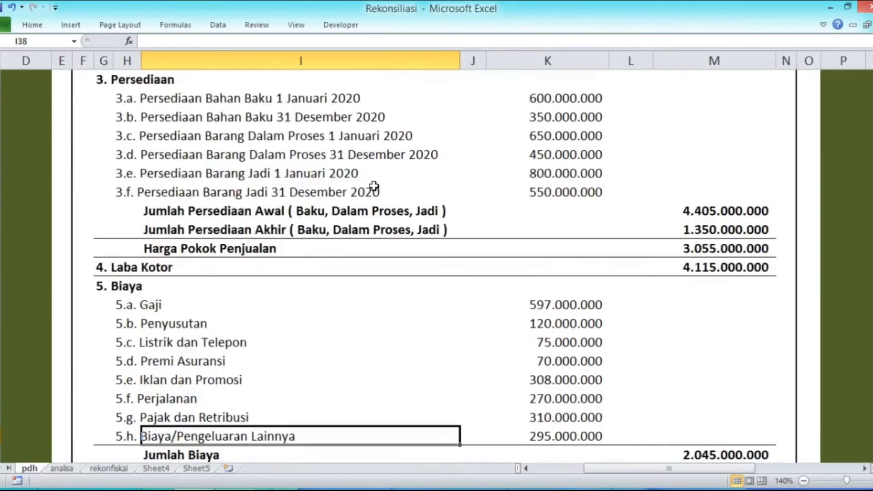
scroll(373, 186, up, 2)
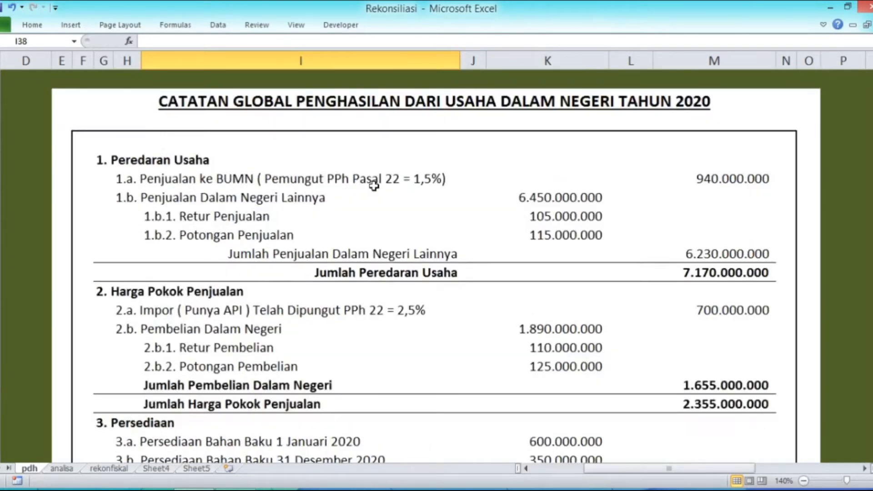
scroll(374, 185, down, 6)
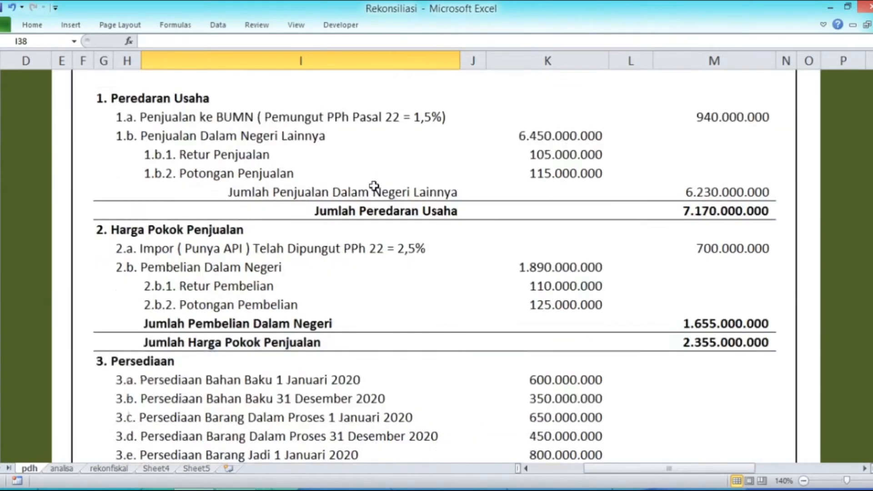
scroll(374, 185, down, 3)
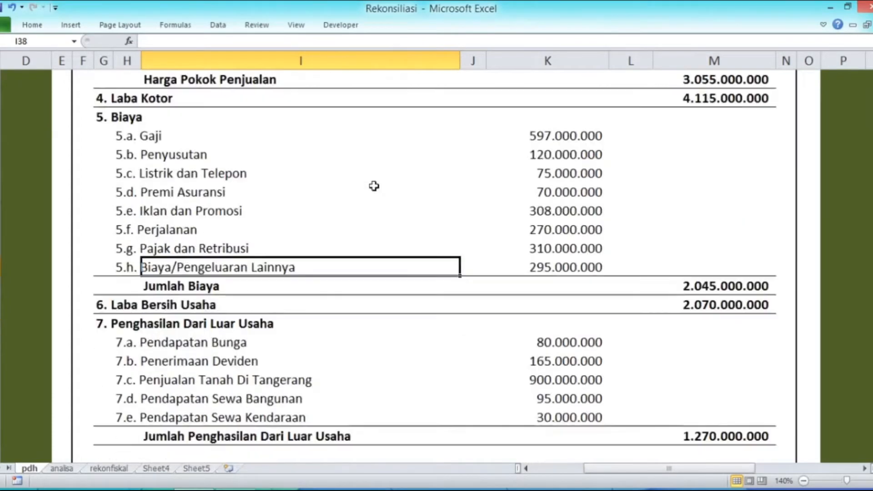
Examine the 2020 foreign income table by country and the fiscal profit and loss table for 2017 to 2019
scroll(374, 185, down, 3)
scroll(373, 186, down, 4)
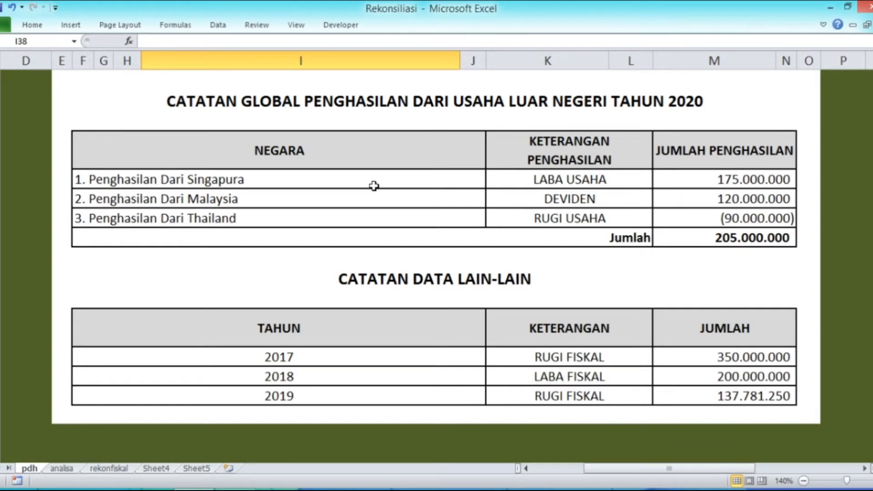
scroll(374, 185, up, 1)
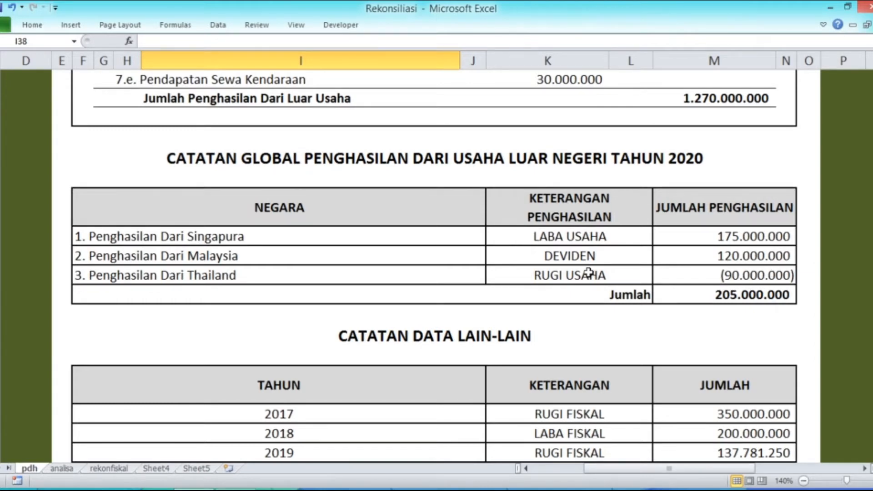
scroll(588, 272, down, 1)
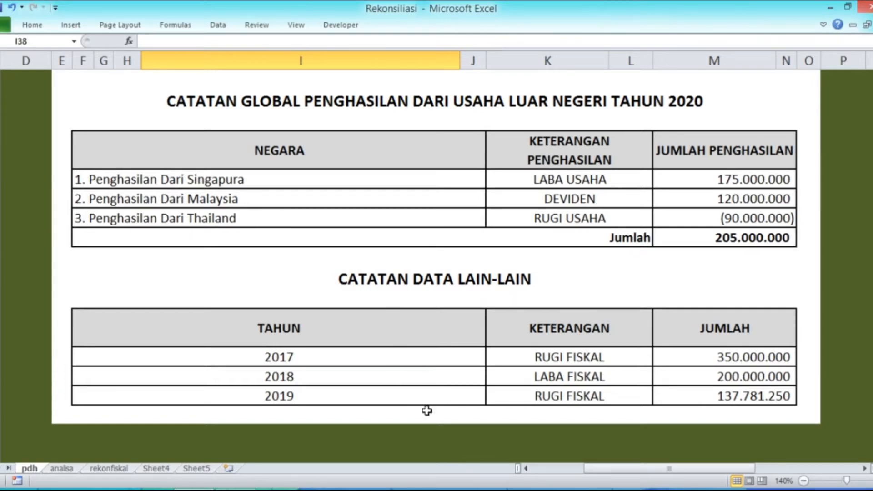
Return to the start of the domestic income notes and review the Peredaran Usaha and Harga Pokok Penjualan sections
scroll(438, 379, up, 5)
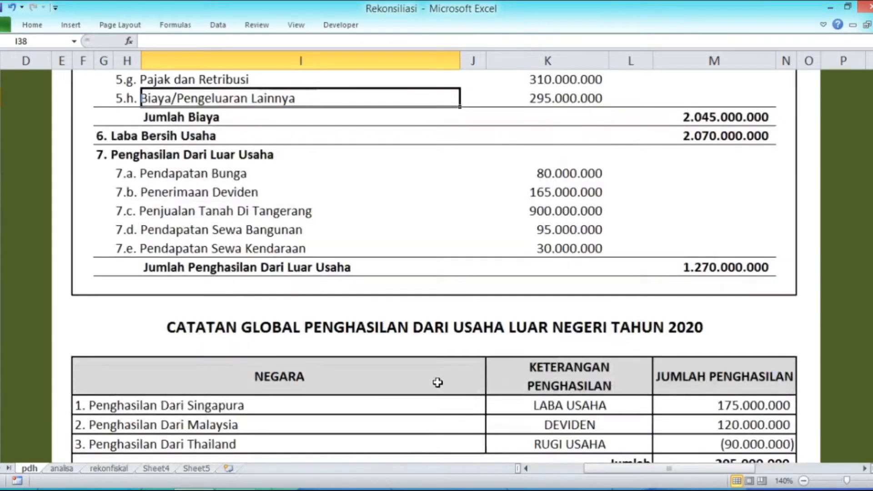
scroll(436, 382, up, 4)
scroll(437, 380, up, 5)
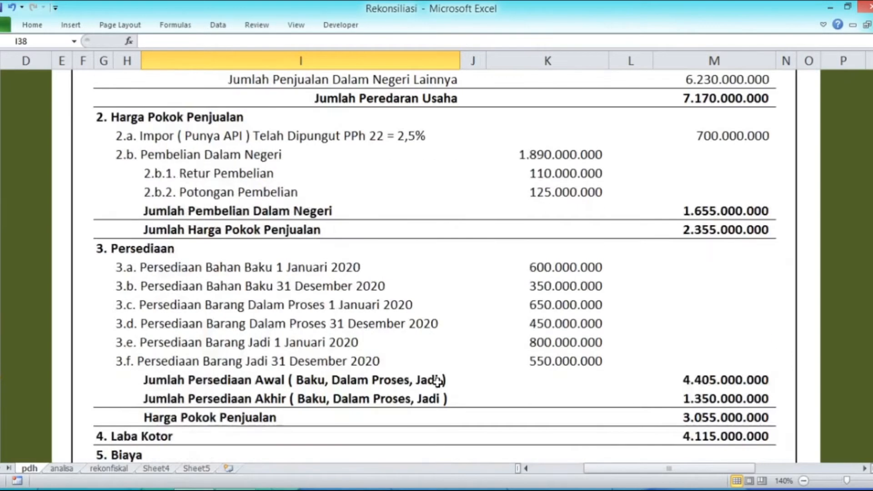
scroll(438, 381, up, 3)
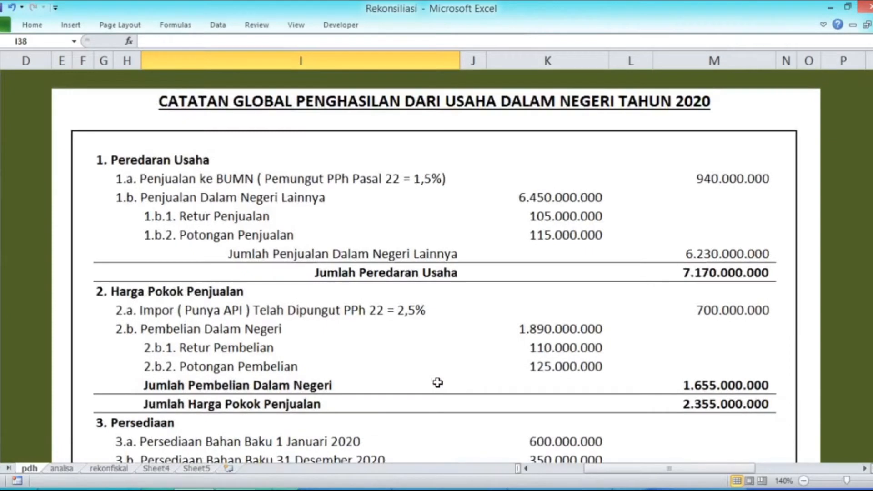
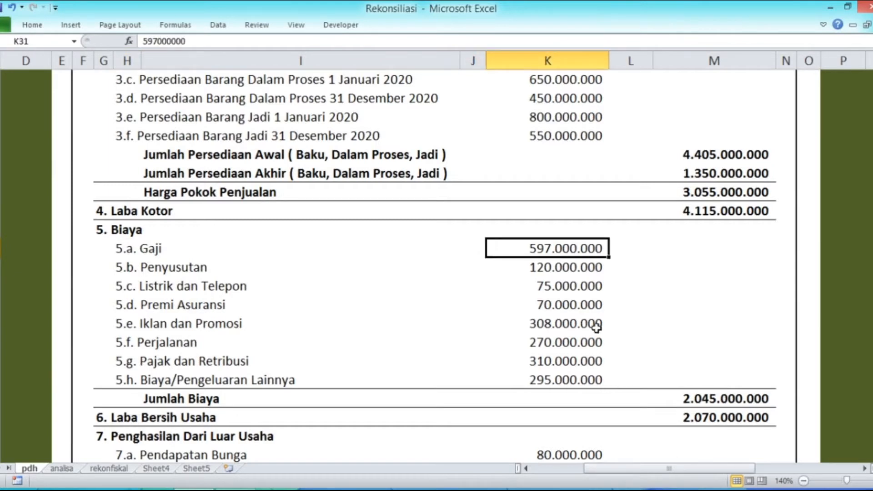
Switch to the analisa sheet and examine how Gaji is divided into Gaji/Upah and Tunjangan Gaji
click(62, 468)
click(319, 168)
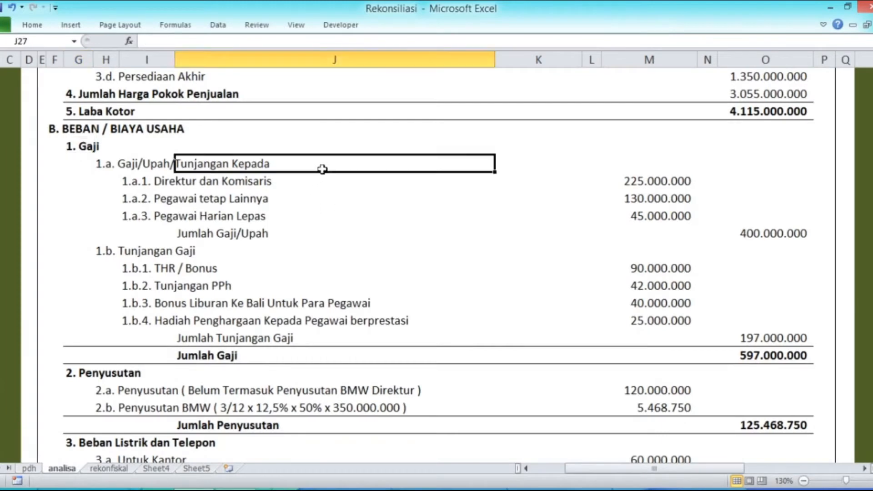
key(Tab)
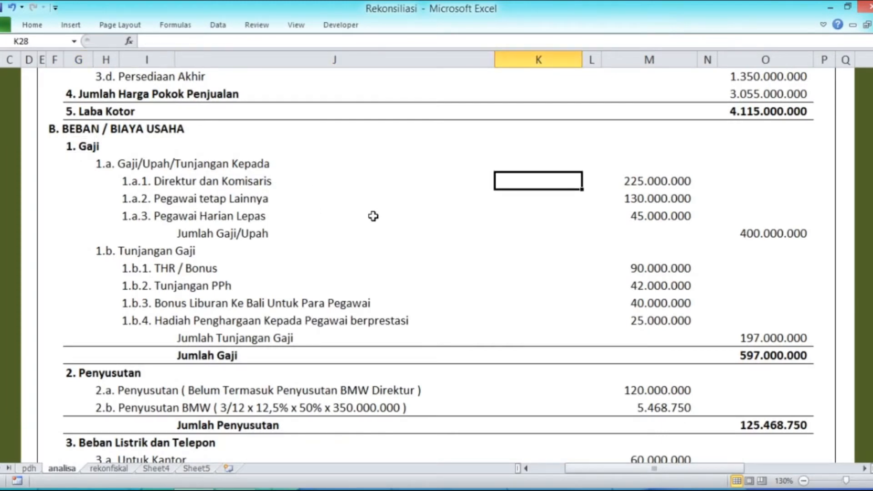
key(Return)
key(Left)
key(Left)
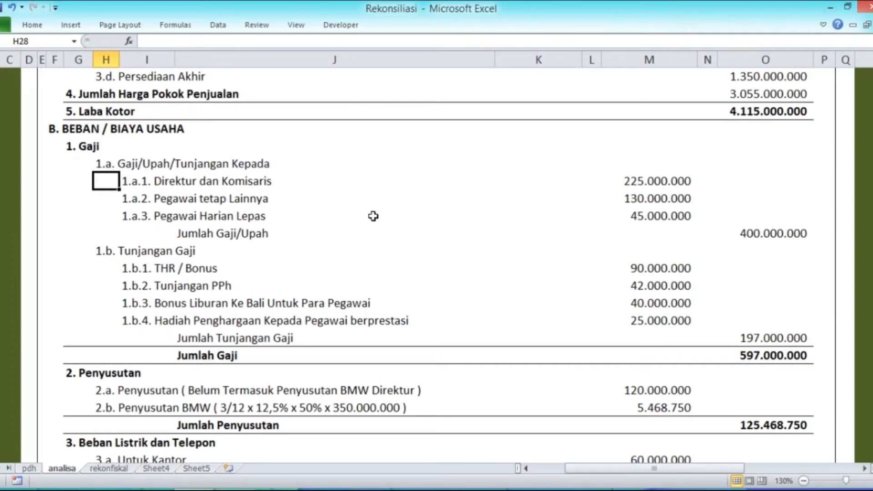
key(Down)
key(Down)
key(Down)
key(Down)
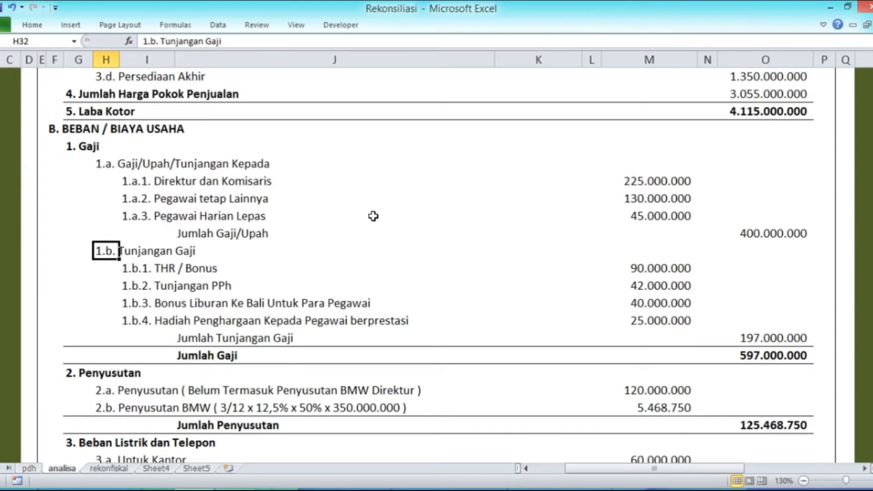
key(Up)
key(Up)
key(Up)
key(Up)
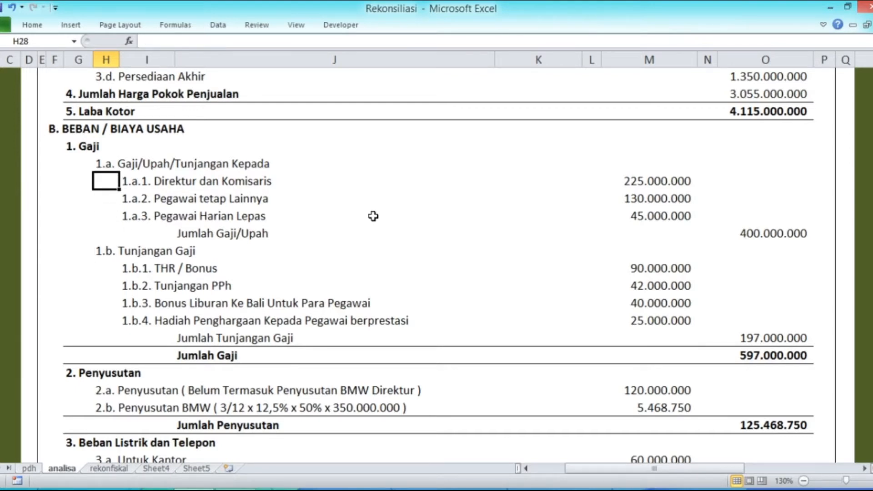
Go through the Gaji/Upah amounts for Direktur dan Komisaris, Pegawai tetap Lainnya and Pegawai Harian Lepas
key(Right)
key(Right)
key(Right)
key(Right)
key(Right)
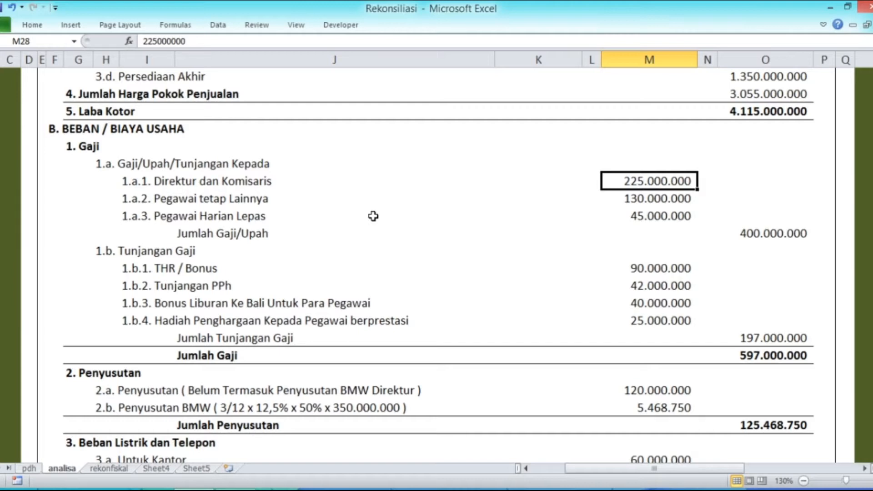
key(Down)
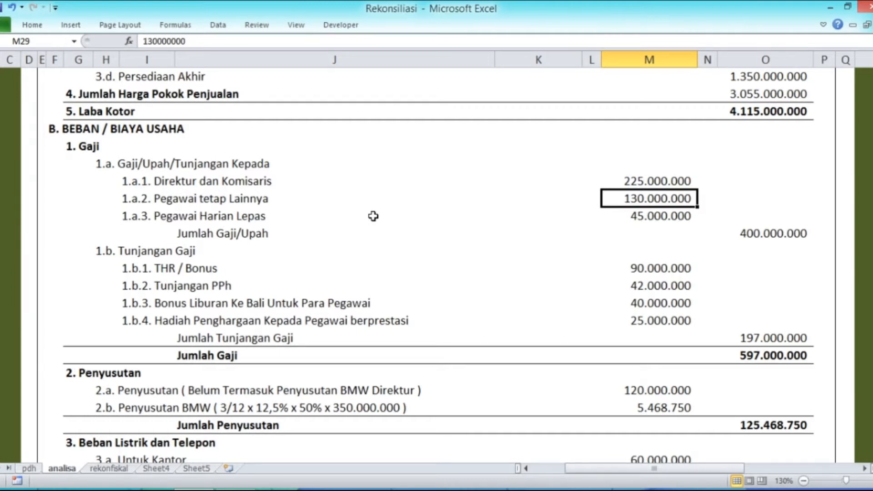
key(Down)
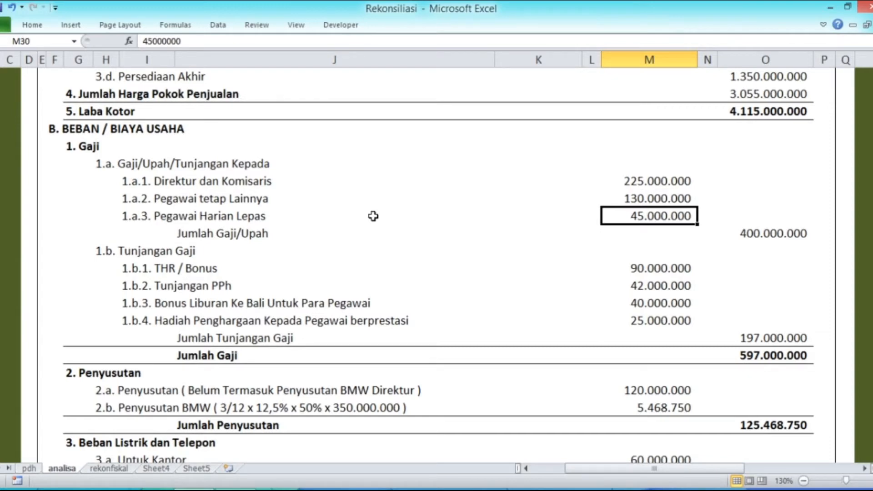
Go through the Tunjangan Gaji amounts one by one, from THR / Bonus to Hadiah Penghargaan Kepada Pegawai berprestasi
key(Down)
key(Down)
key(Down)
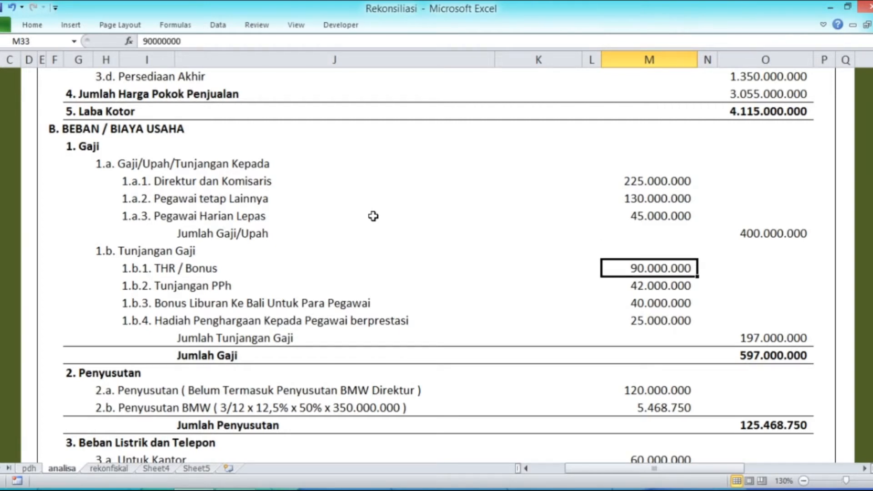
key(Down)
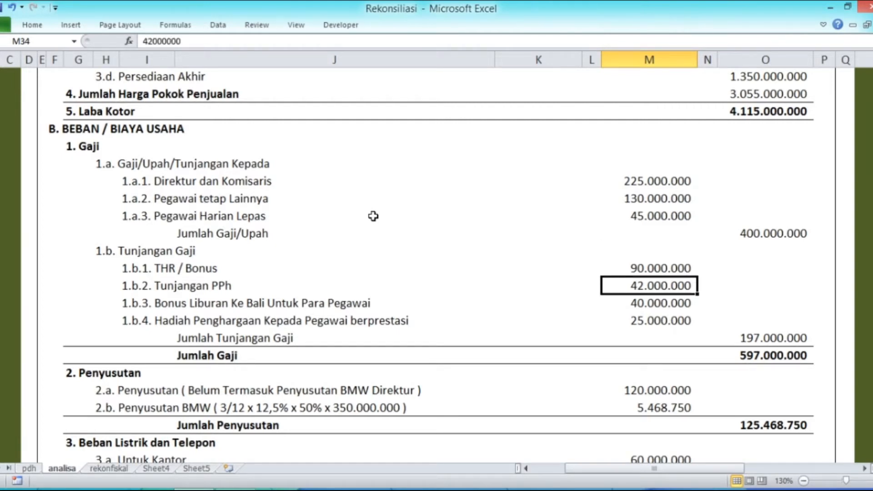
key(Down)
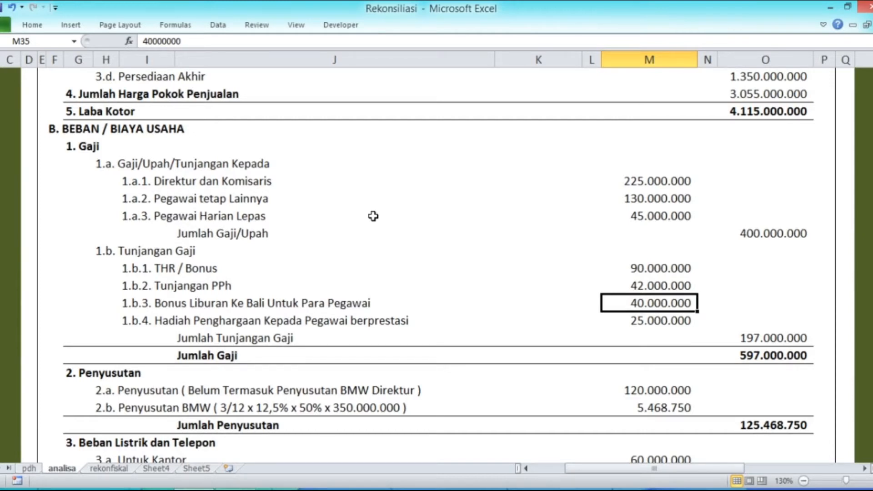
key(Down)
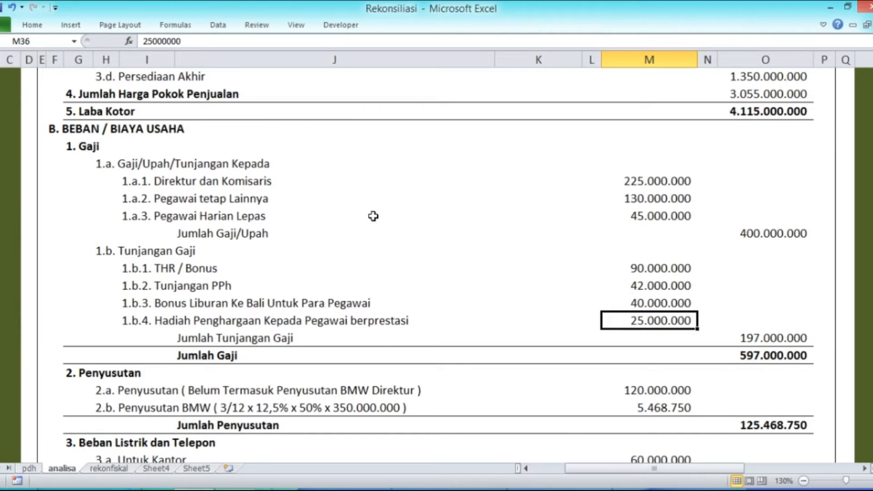
Recheck the whole column of Gaji/Upah and Tunjangan Gaji amounts
key(Right)
key(Left)
key(Up)
key(Up)
key(Up)
key(Up)
key(Up)
key(Up)
key(Up)
key(Up)
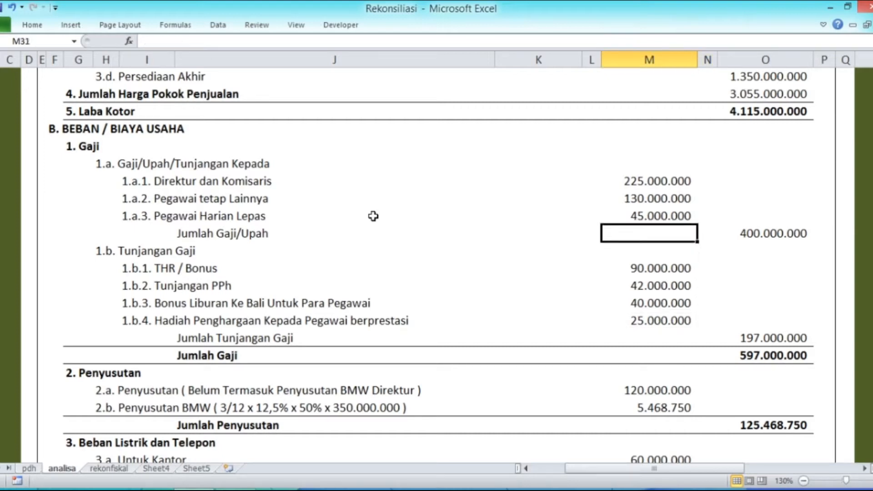
key(Down)
key(Down)
key(Down)
key(Down)
key(Down)
key(Down)
key(Down)
key(Down)
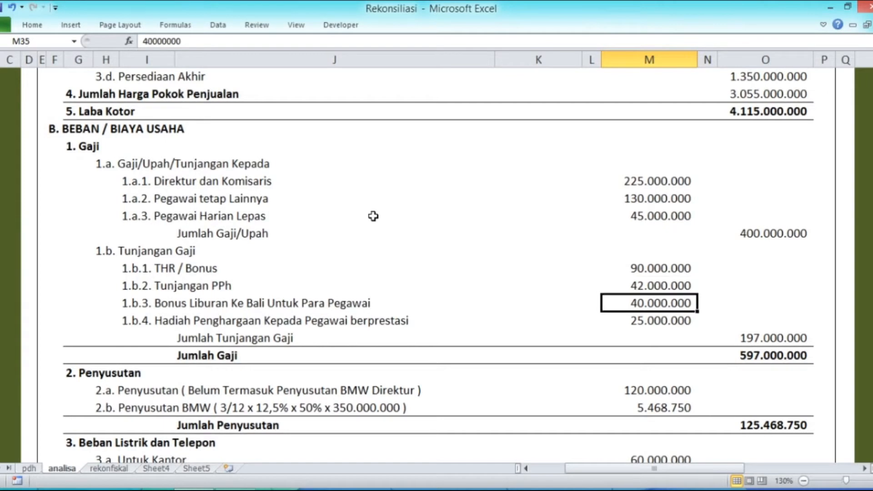
Examine the Penyusutan item that excludes the director's BMW, from its description across to its amount
scroll(375, 223, down, 2)
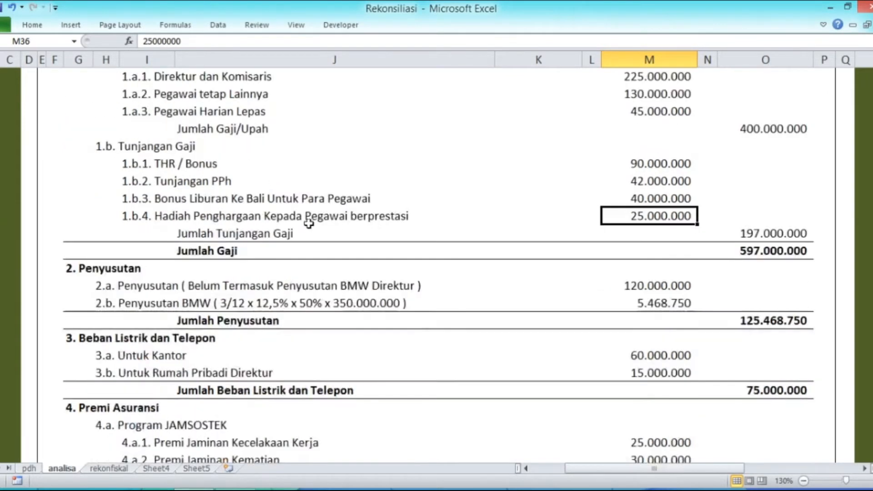
click(109, 290)
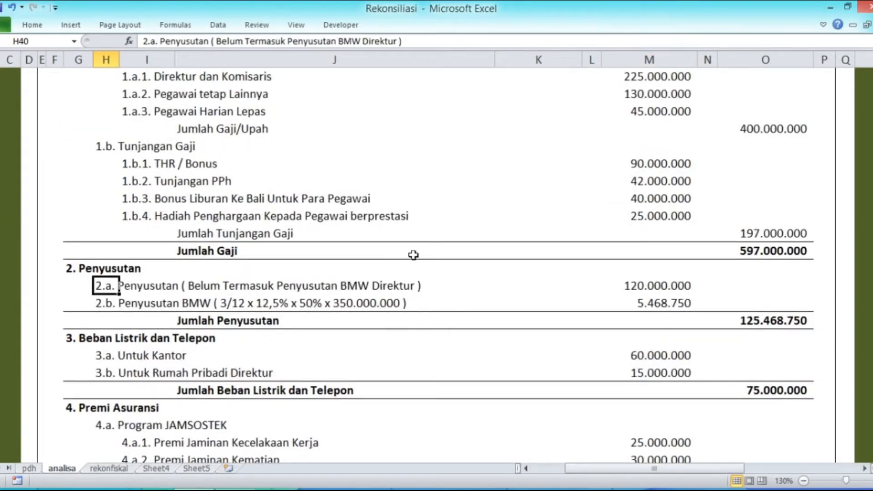
key(Left)
key(Right)
key(Right)
key(Right)
key(Left)
key(Right)
key(Right)
key(Right)
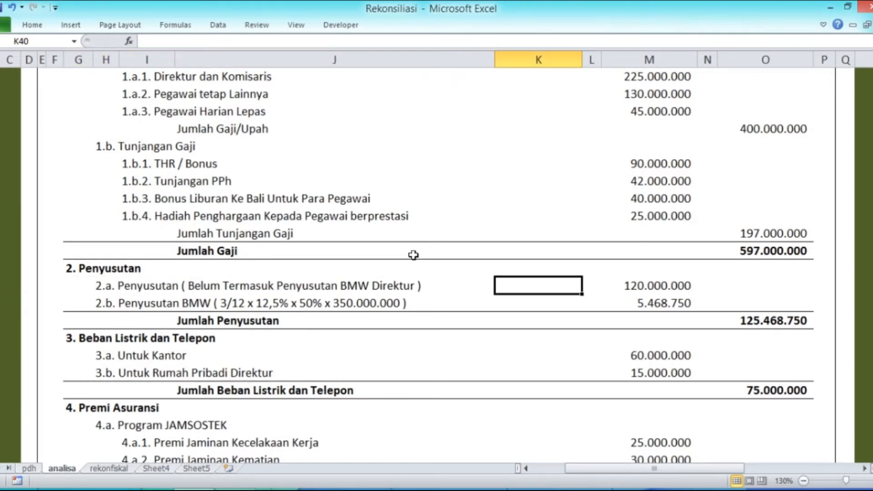
key(Right)
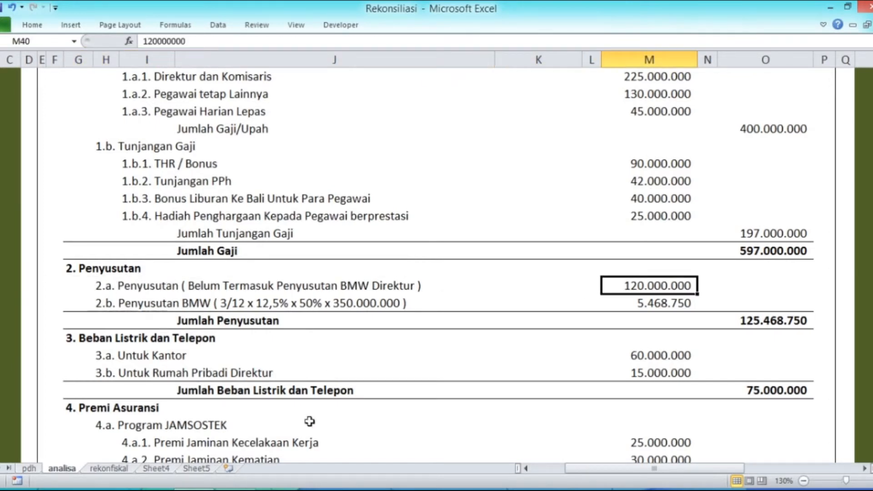
Check the Penyusutan entry under Biaya in the pdh sheet and return to the analisa sheet
click(34, 470)
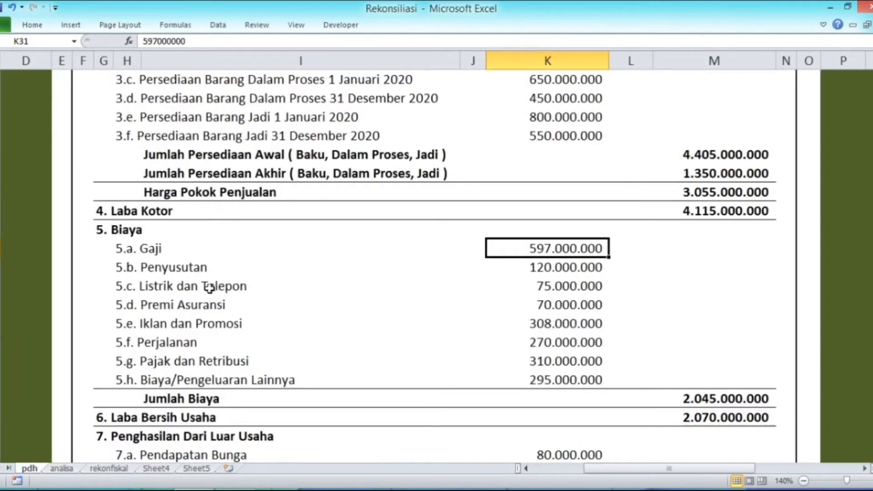
key(Down)
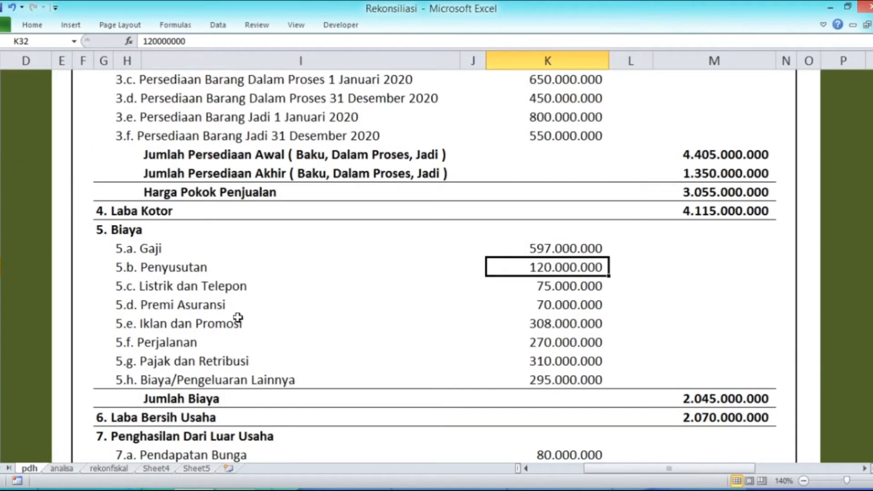
click(61, 468)
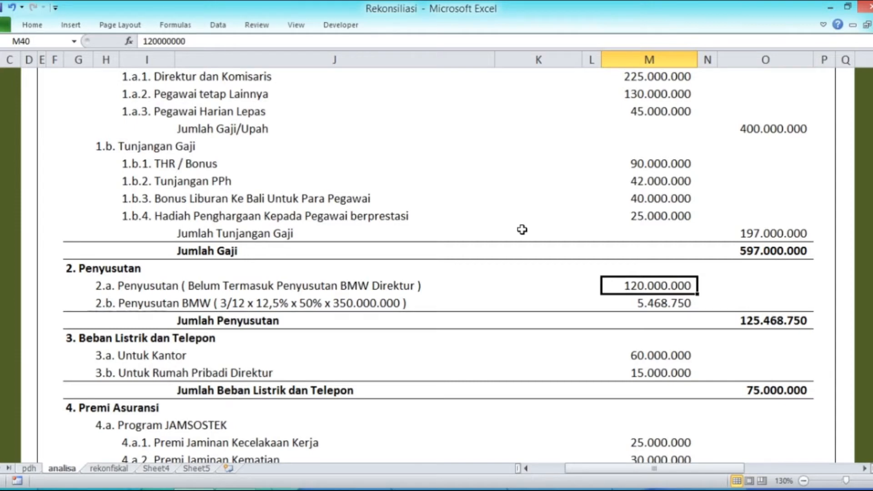
Examine the Penyusutan BMW calculation, its amount and the Jumlah Penyusutan total in the analisa sheet
key(Left)
key(Right)
key(Left)
key(Left)
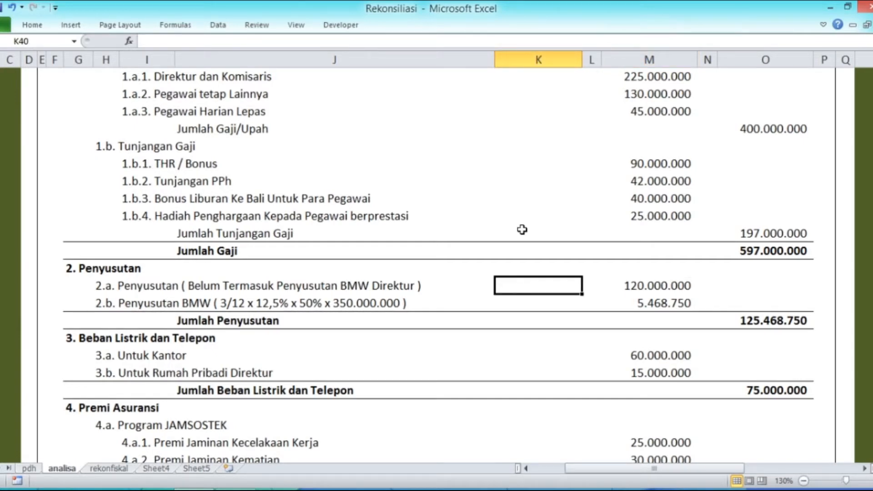
key(Down)
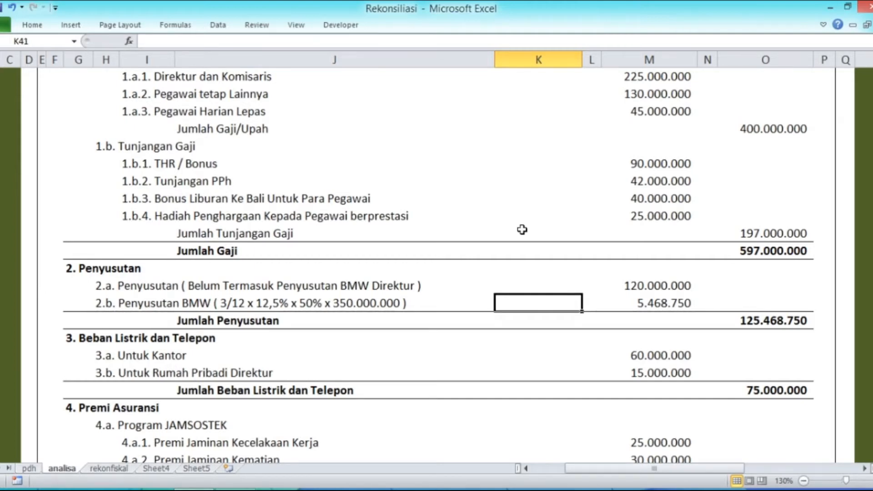
key(Right)
key(Right)
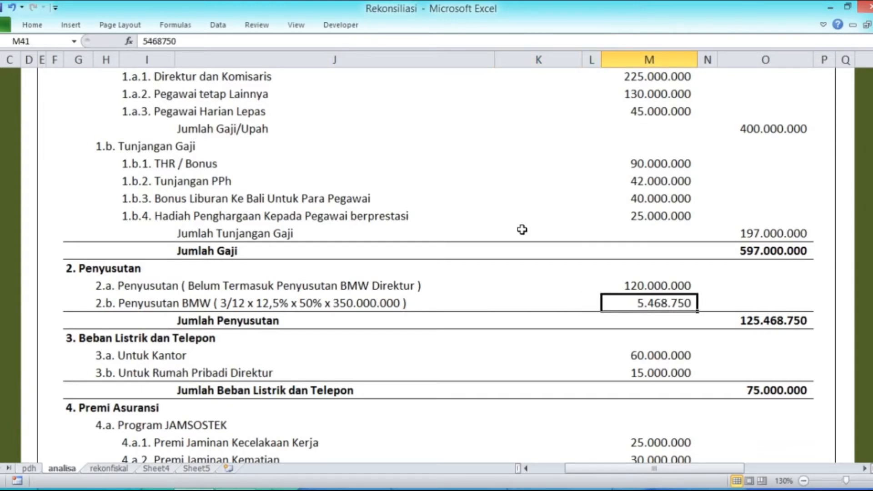
key(Right)
key(Right)
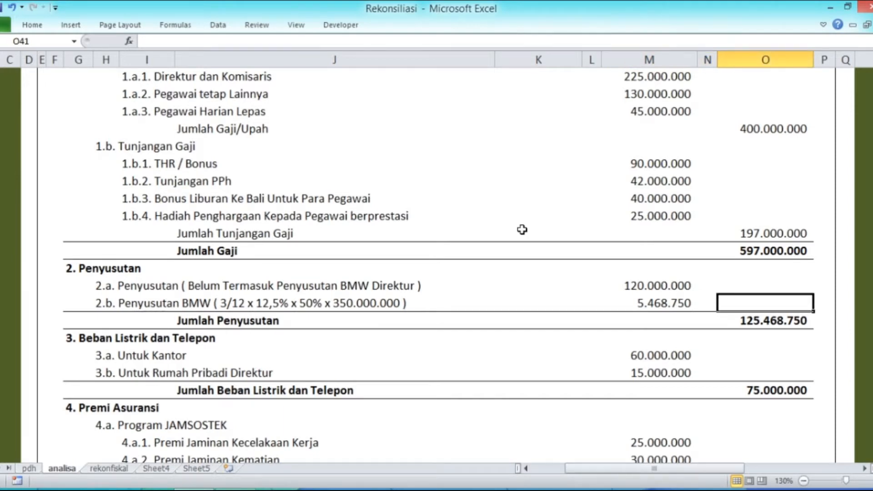
key(Down)
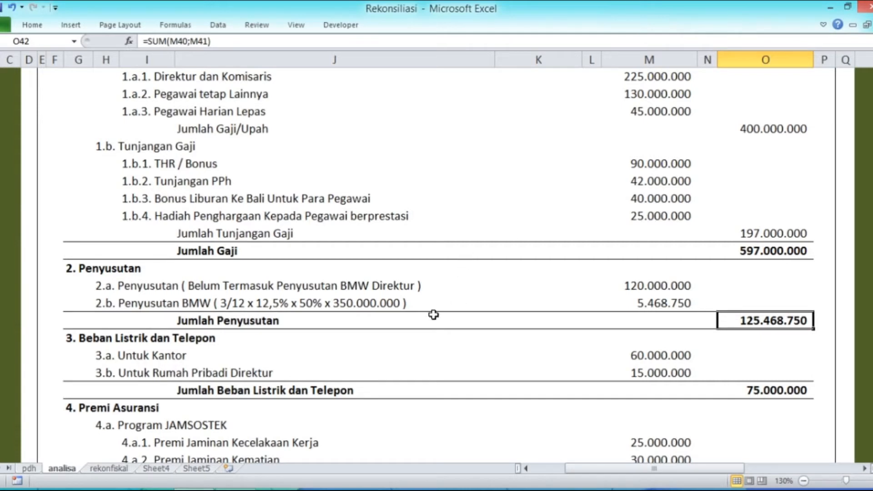
Locate the Beban Listrik dan Telepon section and check the matching Listrik dan Telepon entry in the pdh sheet
click(347, 342)
scroll(223, 256, down, 4)
click(102, 135)
key(Down)
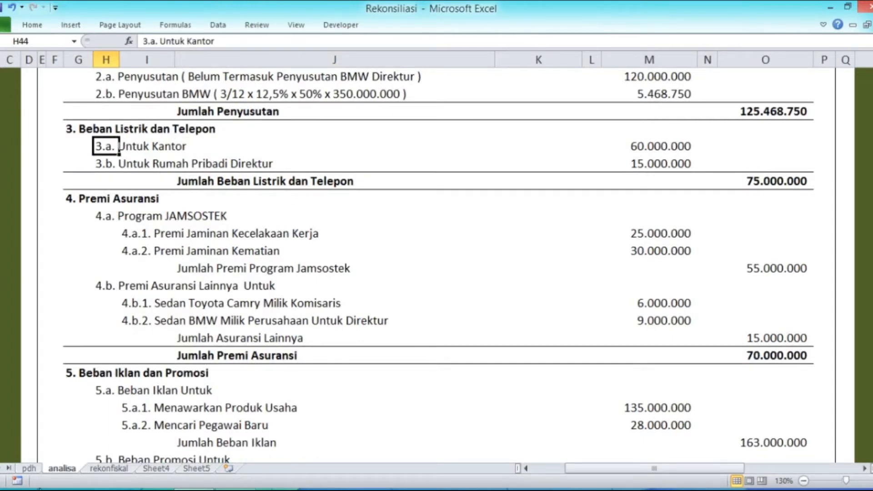
click(26, 469)
key(Down)
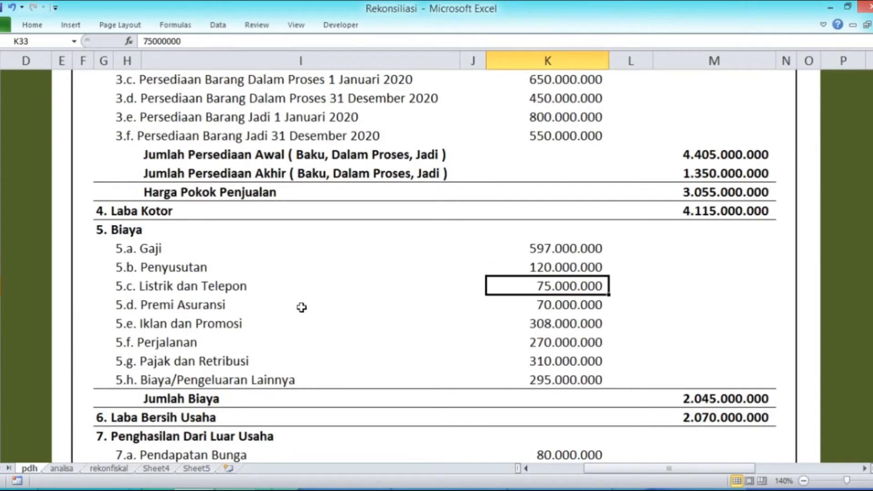
Return to the analisa sheet and examine the electricity and telephone amounts for Kantor and Rumah Pribadi Direktur
click(62, 468)
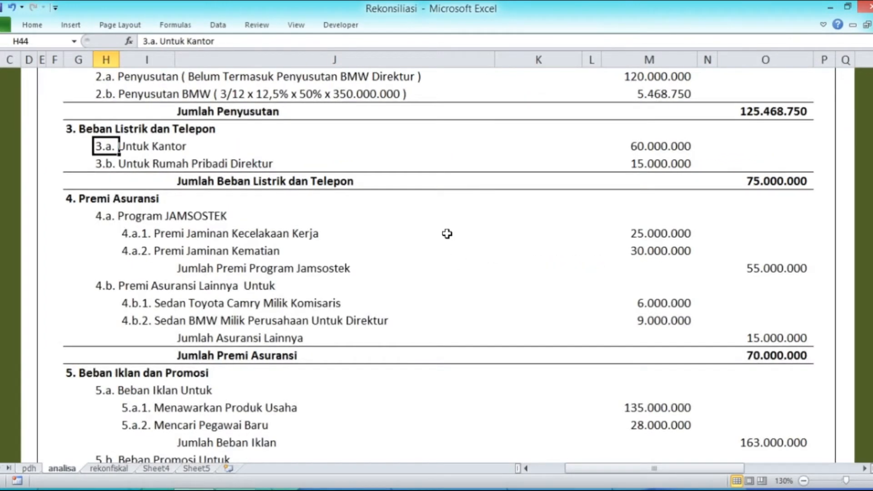
key(Right)
key(Right)
key(Right)
key(Right)
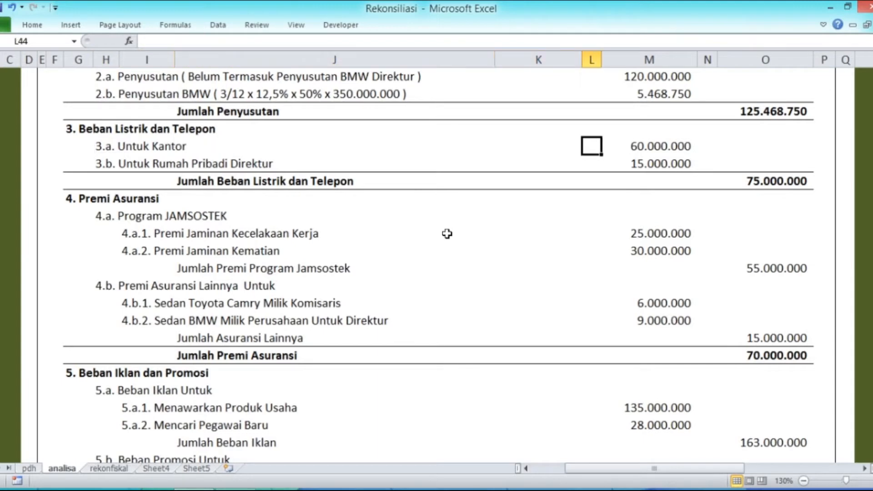
key(Right)
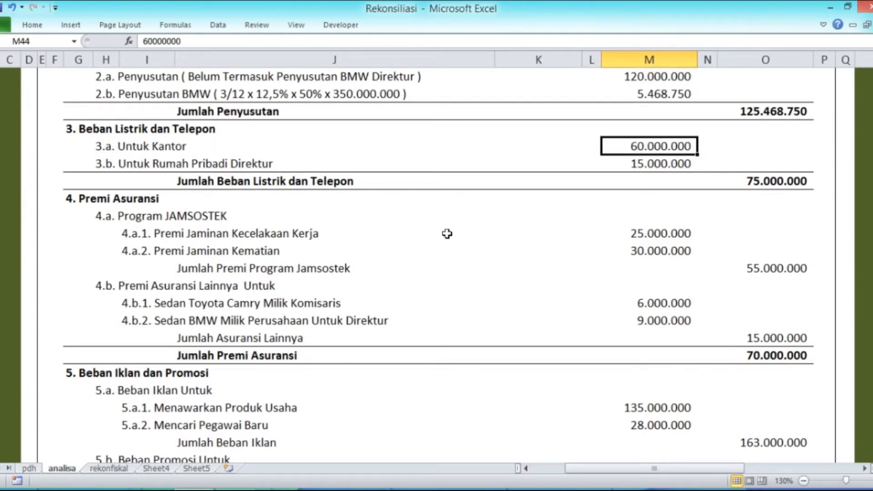
key(Down)
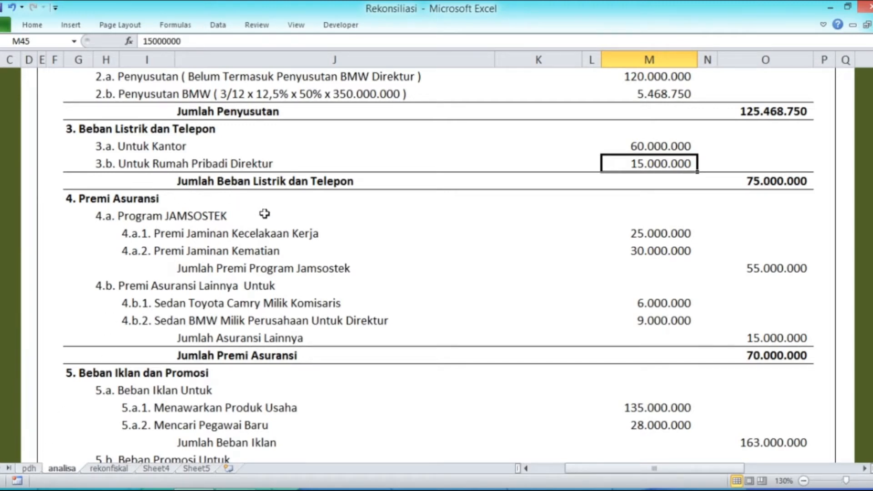
Go through the Premi Asuransi items for Program JAMSOSTEK and Premi Asuransi Lainnya and return to the Biaya list in the pdh sheet
key(Down)
key(Down)
key(Down)
key(Left)
key(Left)
key(Left)
key(Right)
key(Down)
key(Down)
key(Right)
key(Right)
key(Right)
key(Up)
key(Left)
key(Down)
key(Down)
key(Down)
key(Down)
key(Down)
key(Down)
key(Down)
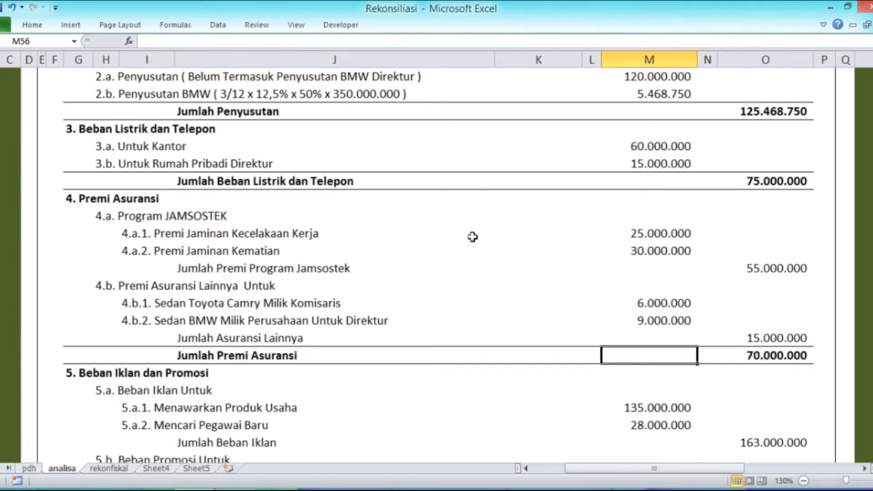
scroll(472, 236, down, 2)
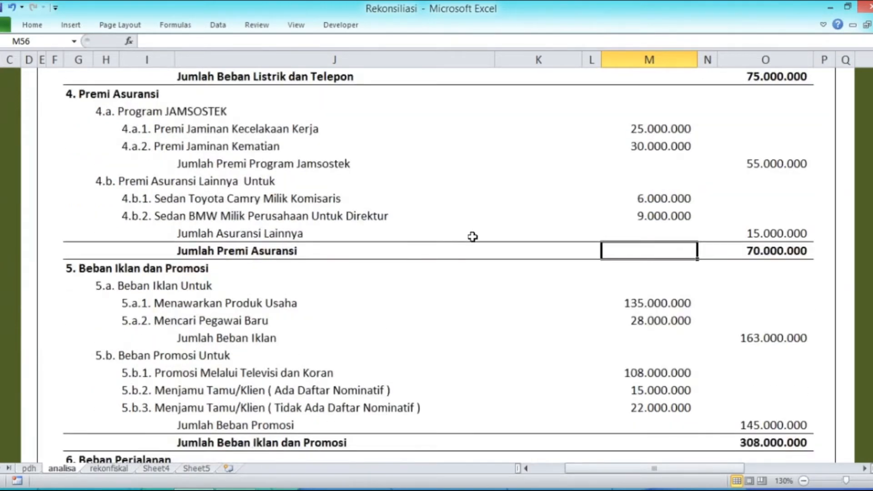
click(28, 468)
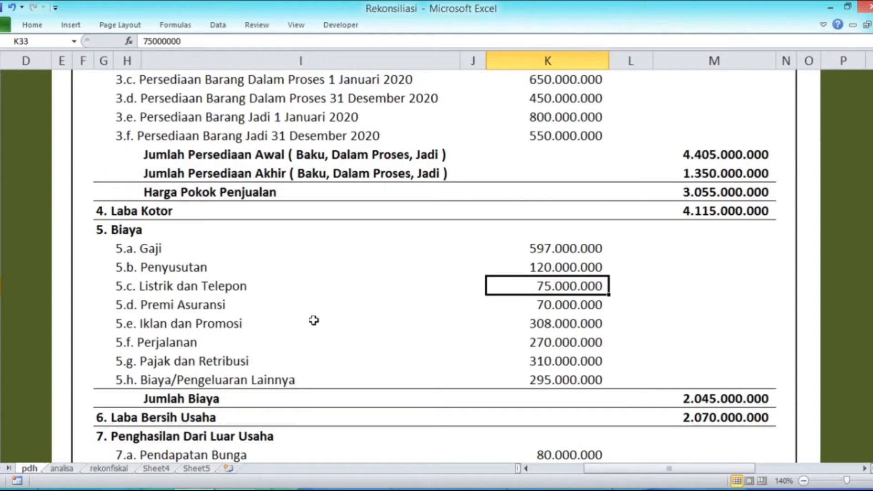
Check the Premi Asuransi entry in the pdh sheet and examine the Program JAMSOSTEK accident and death premium amounts in the analisa sheet
key(Down)
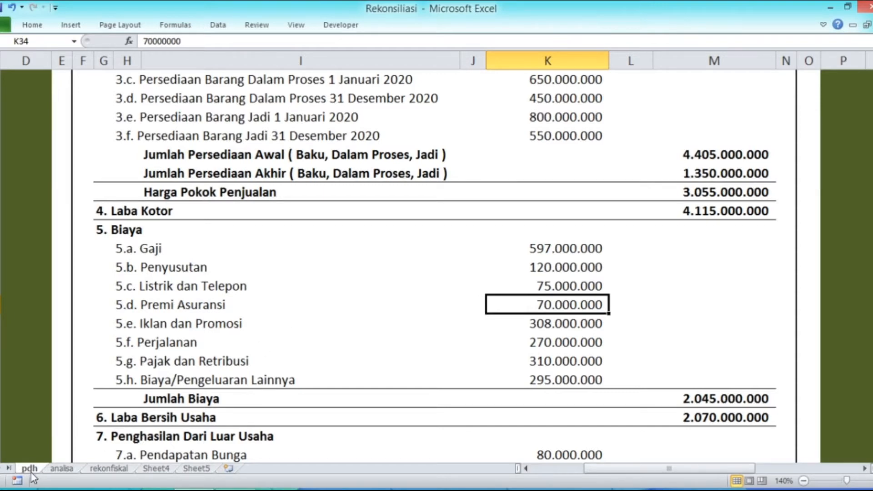
click(61, 468)
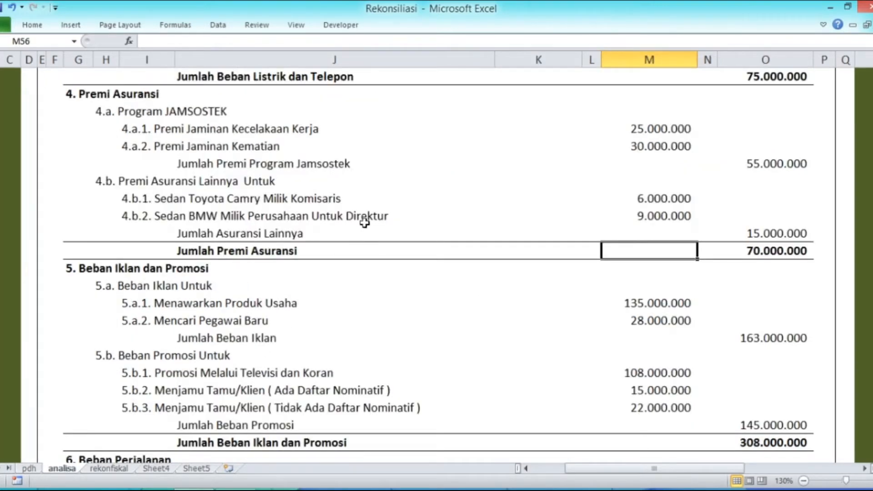
click(580, 131)
key(Right)
key(Right)
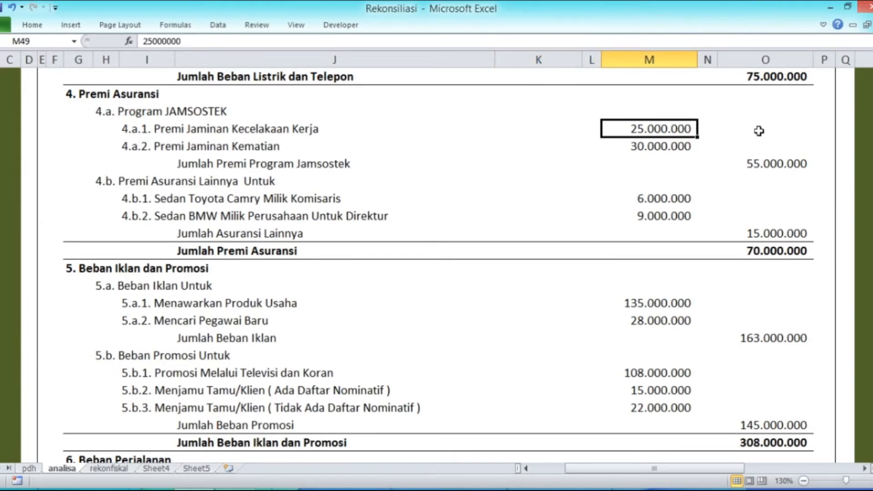
key(Down)
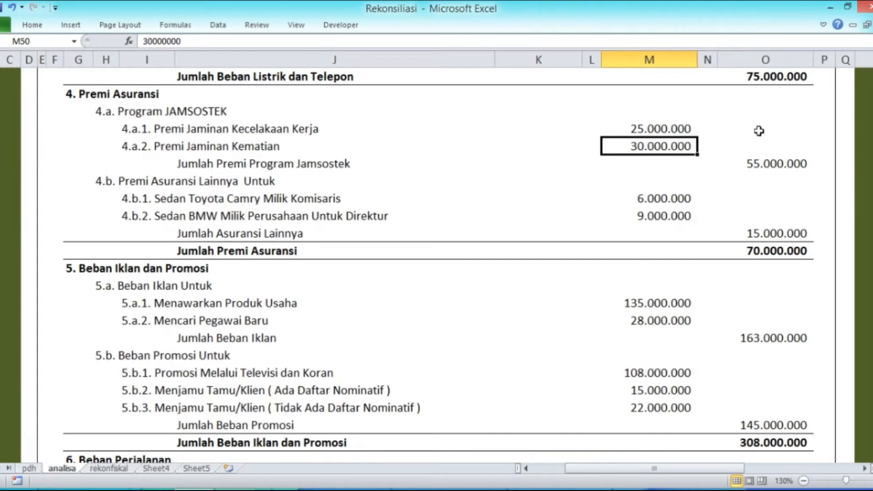
key(Down)
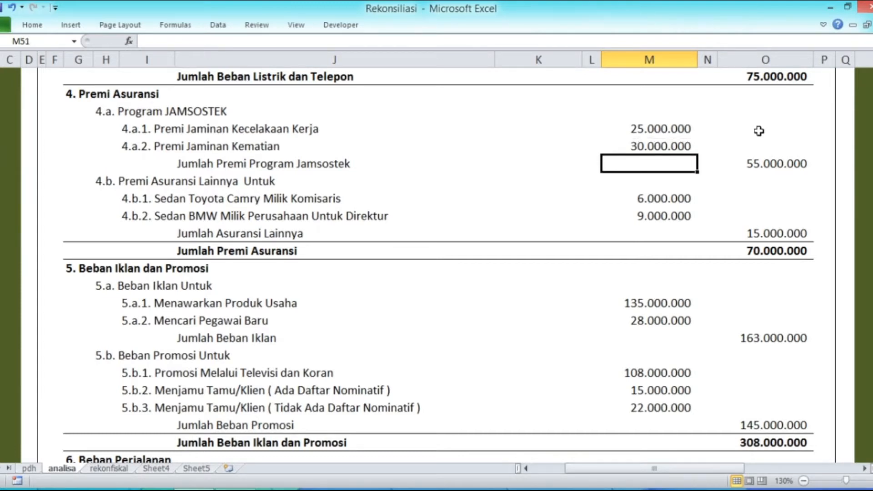
Examine the Premi Asuransi Lainnya amounts for the Toyota Camry and BMW sedans and compare the section with the Premi Asuransi entry in pdh
key(Down)
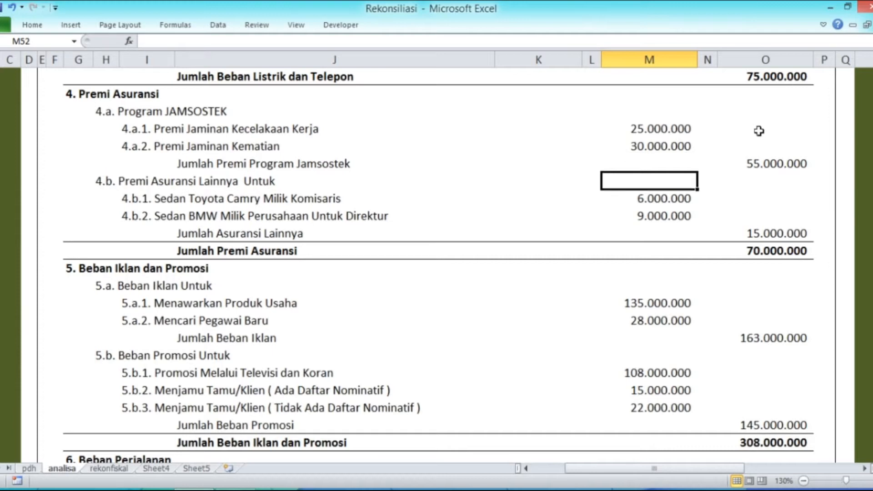
key(Down)
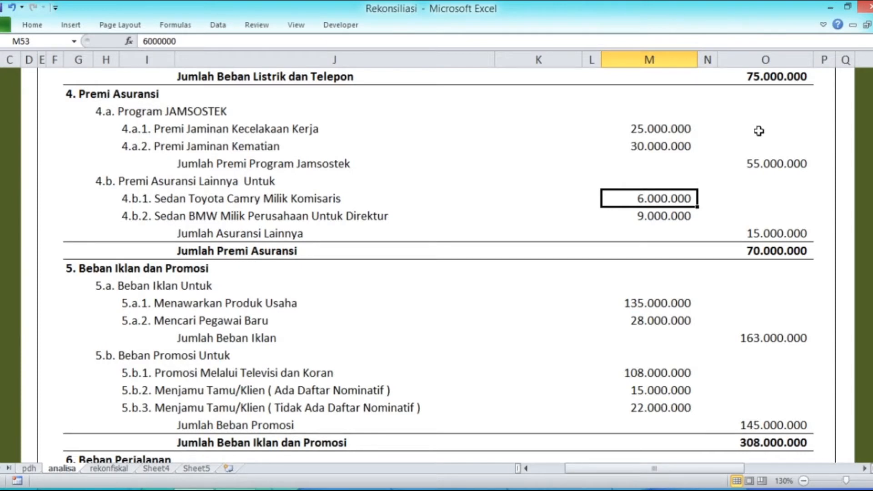
key(Down)
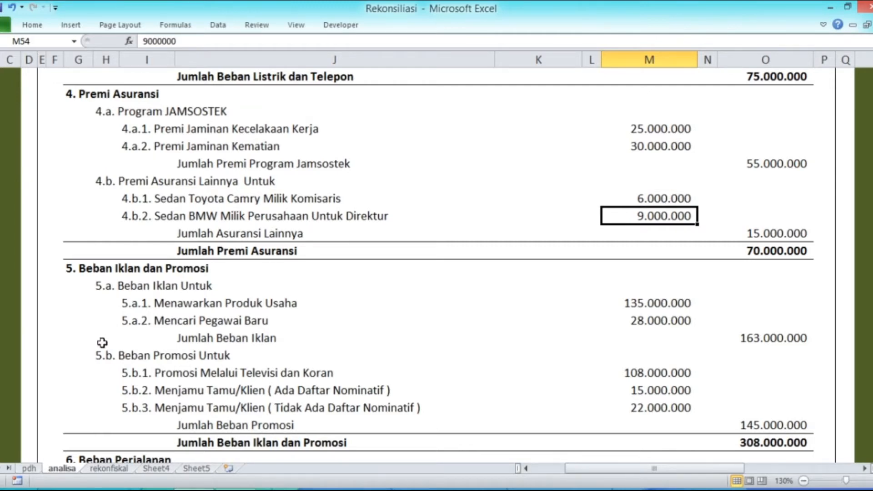
click(32, 468)
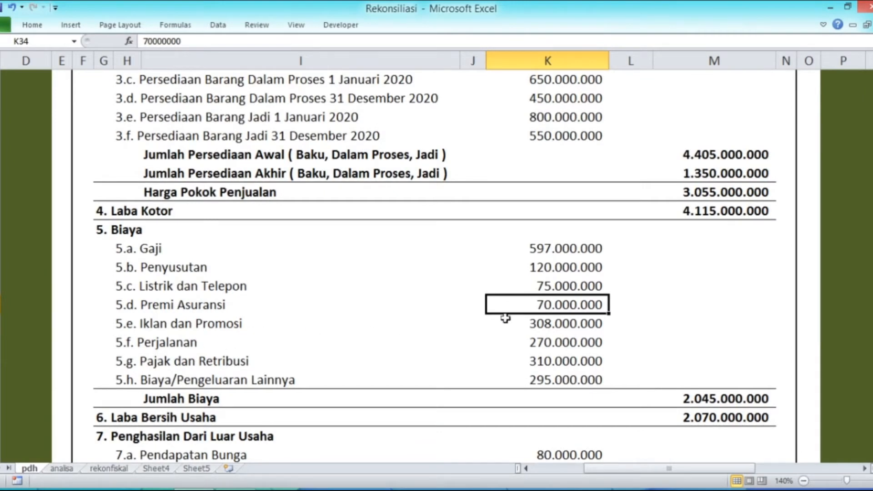
click(62, 468)
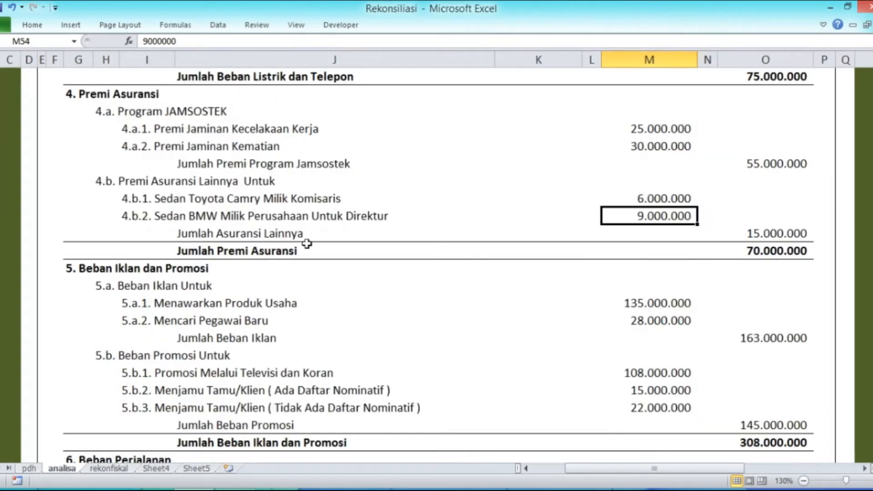
Locate the Beban Iklan dan Promosi section in analisa and check the matching Iklan dan Promosi entry in the pdh sheet
scroll(372, 237, down, 1)
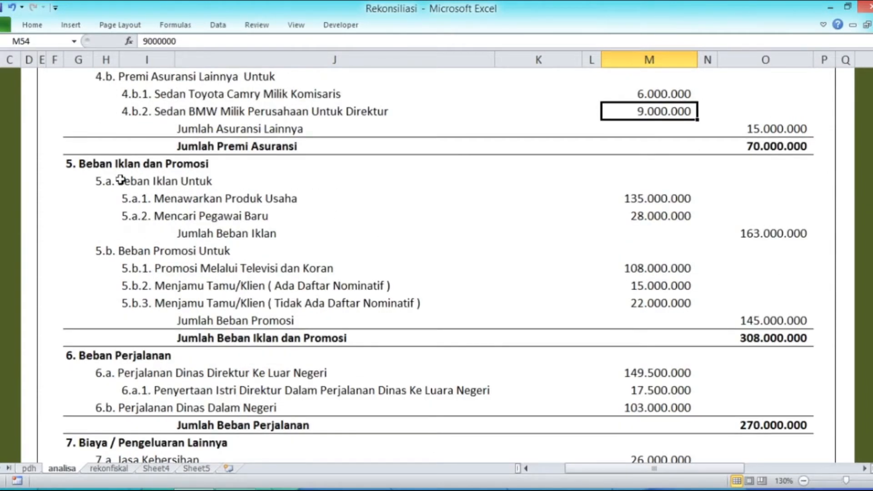
click(29, 469)
key(Down)
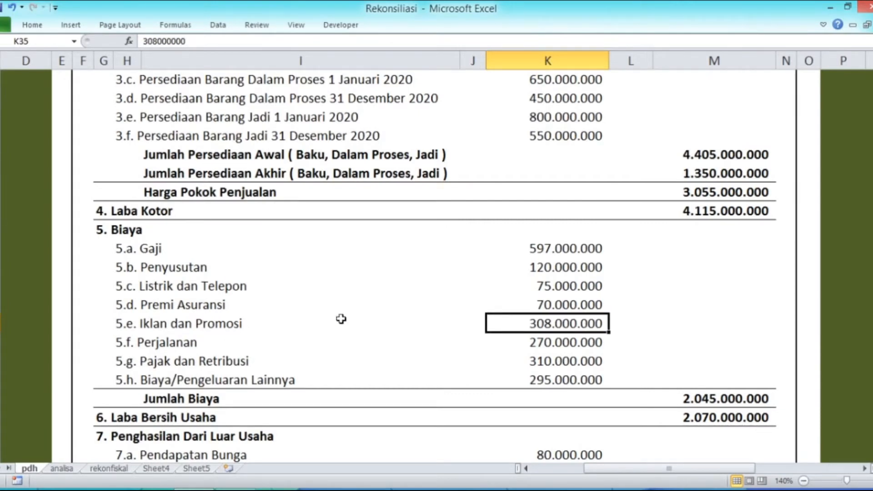
click(61, 468)
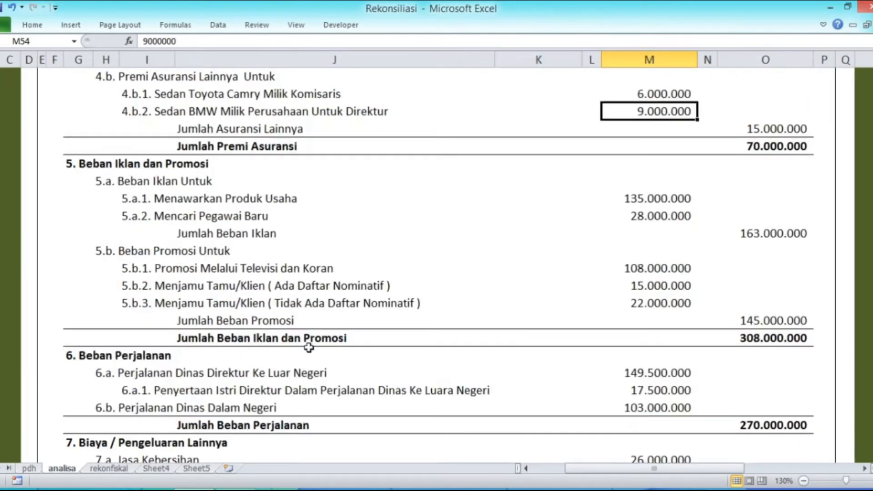
Go through the Beban Iklan and Beban Promosi amounts in the analisa sheet, including client entertainment with and without a Daftar Nominatif
click(653, 194)
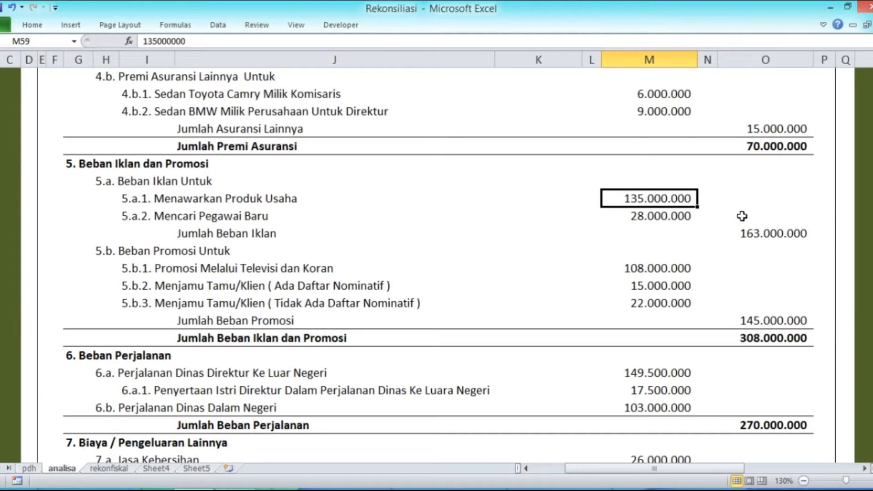
key(Down)
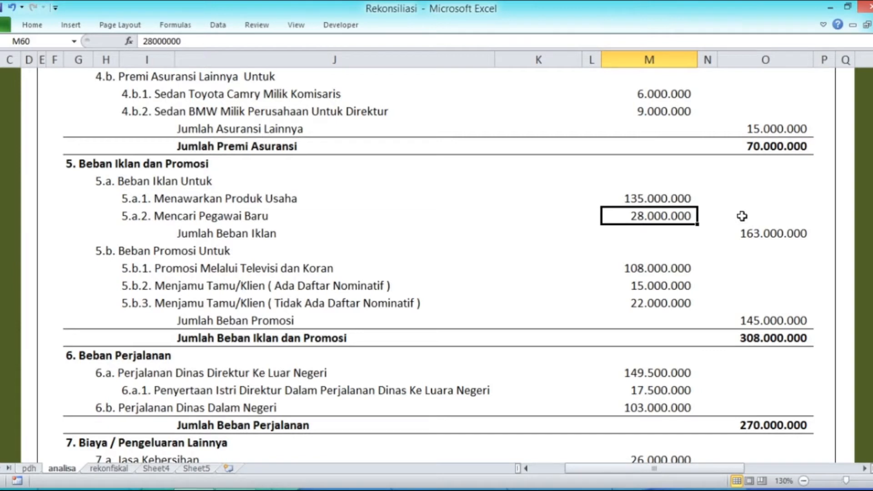
key(Down)
key(Down)
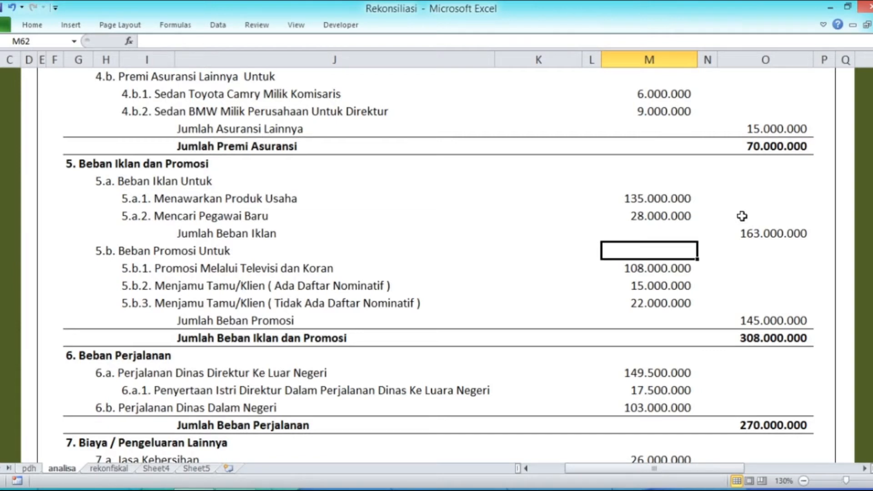
key(Down)
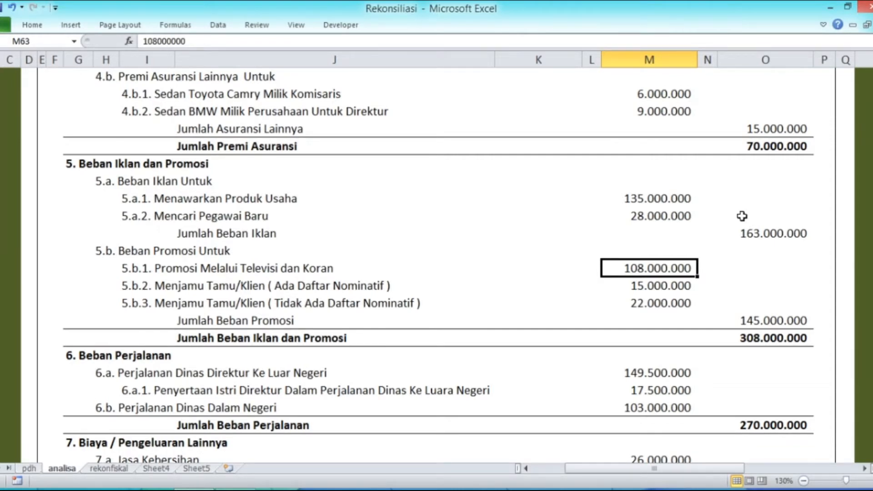
key(Down)
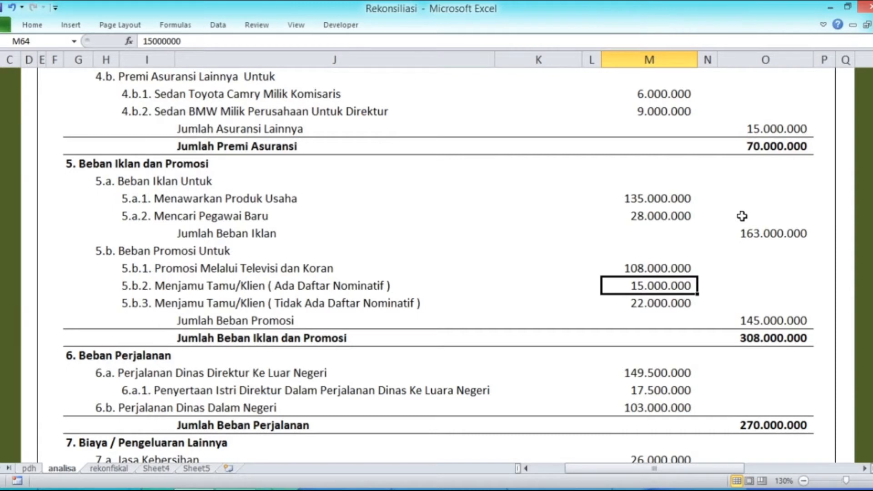
key(Down)
key(Up)
key(Down)
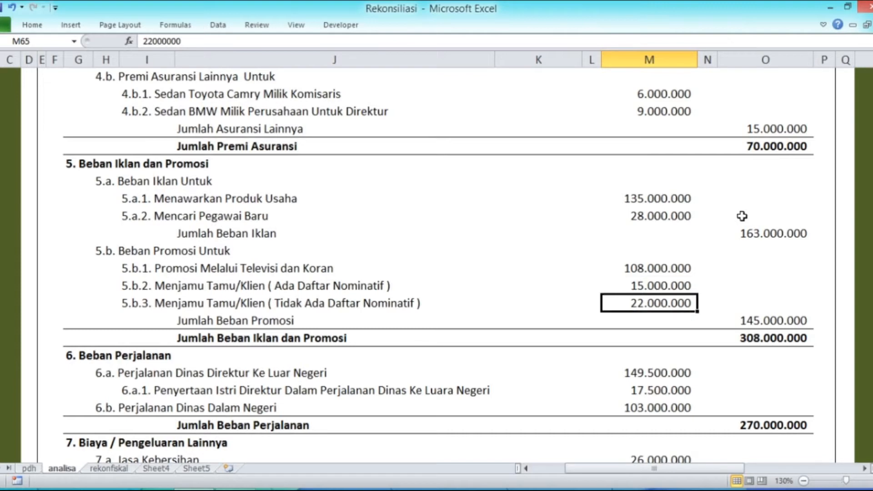
key(Right)
key(Right)
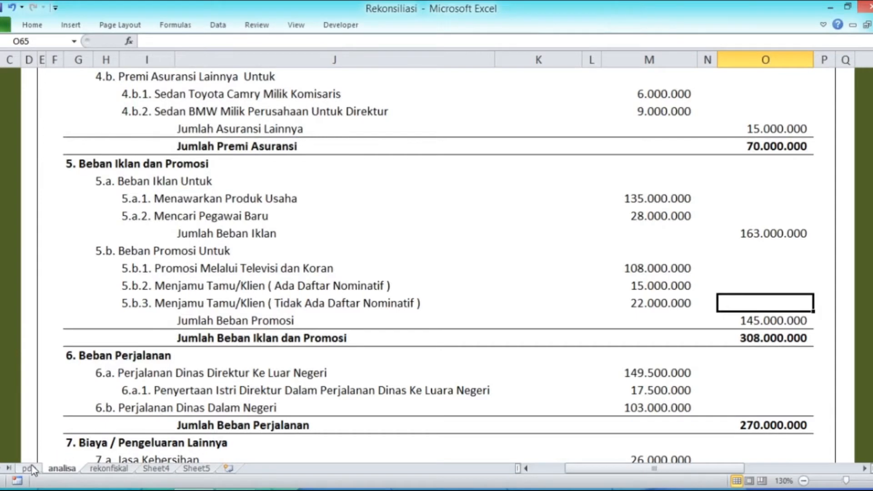
Locate the Beban Perjalanan section in analisa and check the matching Perjalanan entry in the pdh sheet
scroll(137, 361, down, 3)
scroll(137, 280, down, 2)
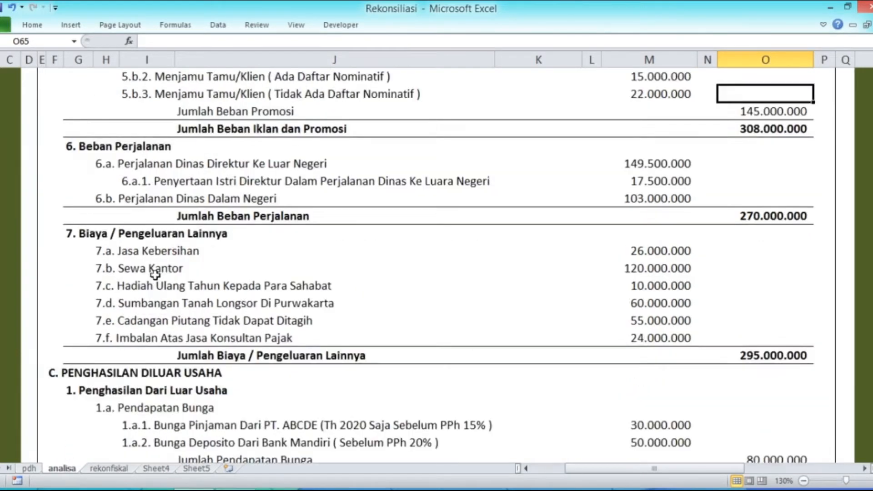
scroll(218, 256, up, 1)
click(28, 468)
key(Down)
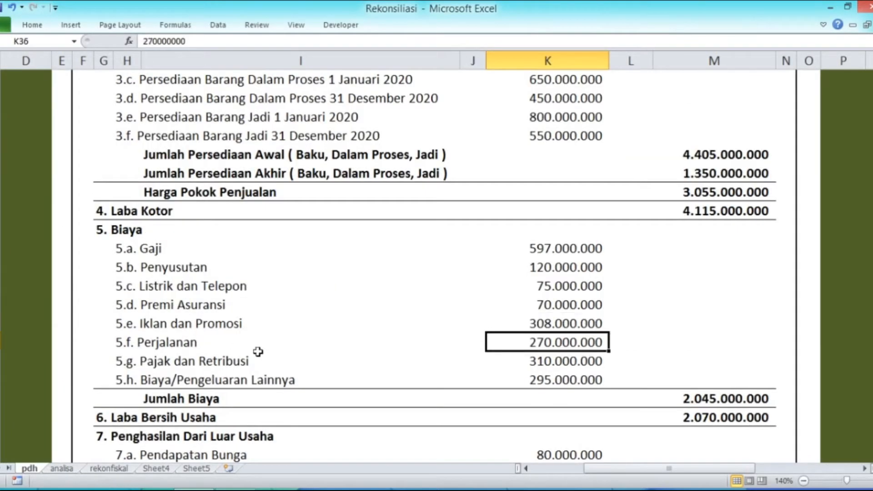
click(64, 470)
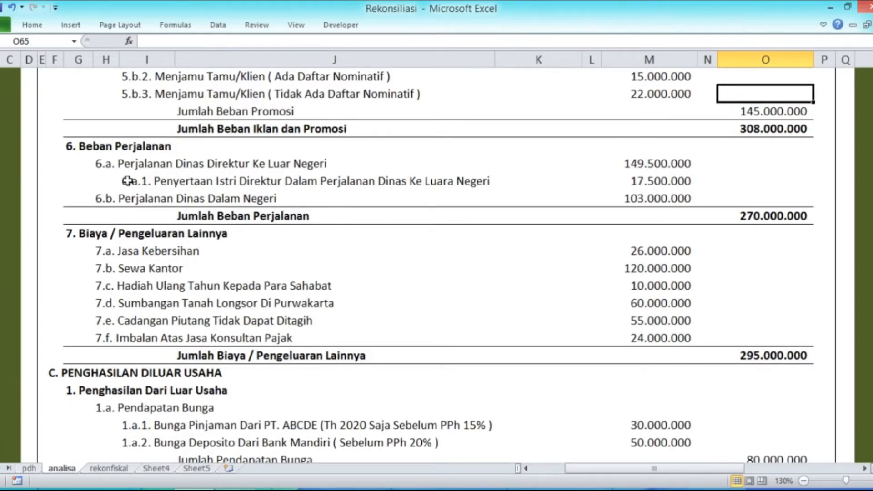
Examine the Jumlah Beban Perjalanan total and the amounts for the director's overseas trip, his wife's participation and domestic travel
click(128, 167)
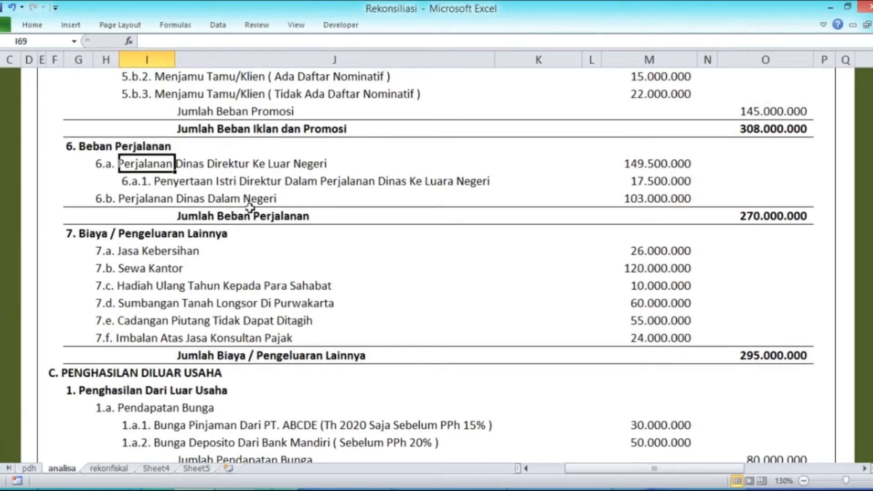
click(755, 217)
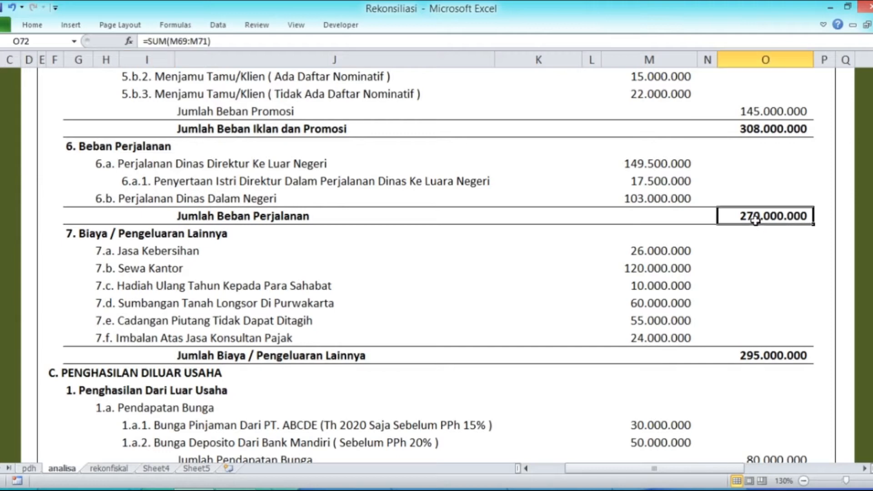
click(576, 160)
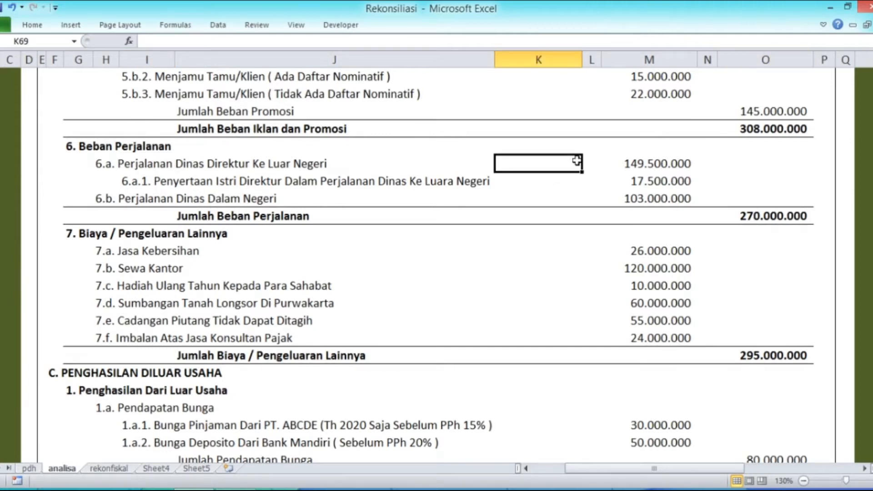
key(Right)
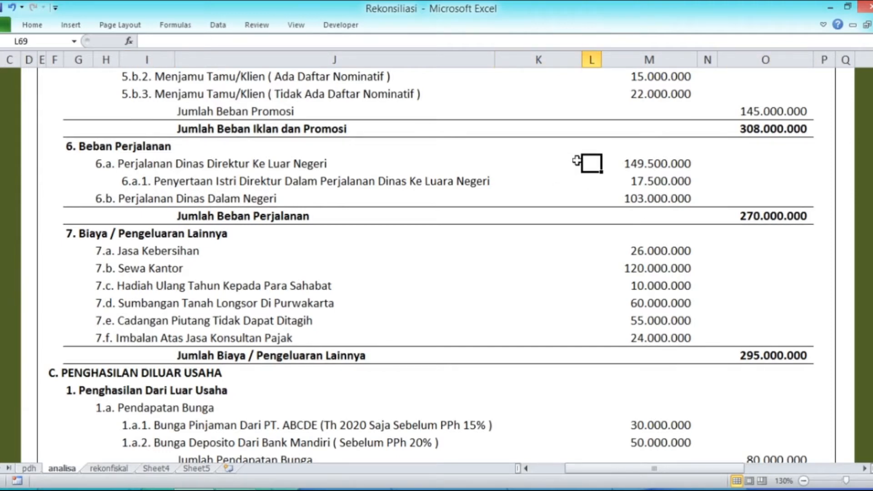
key(Right)
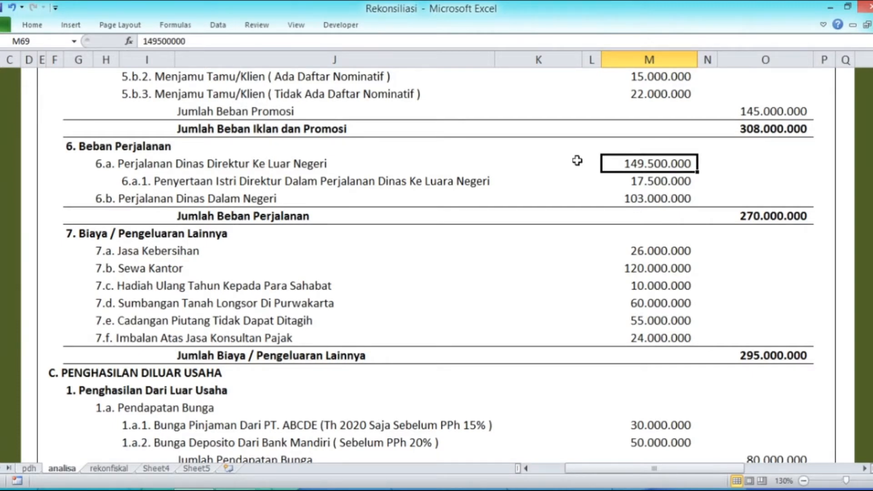
key(Down)
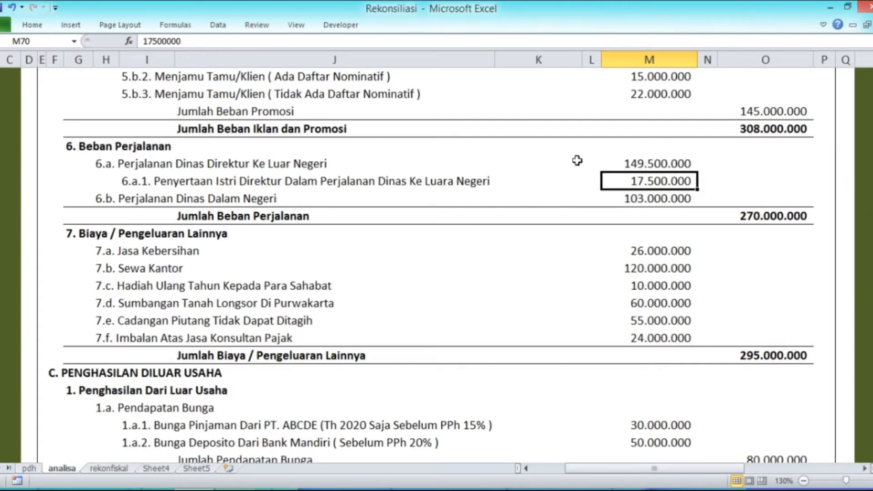
key(Down)
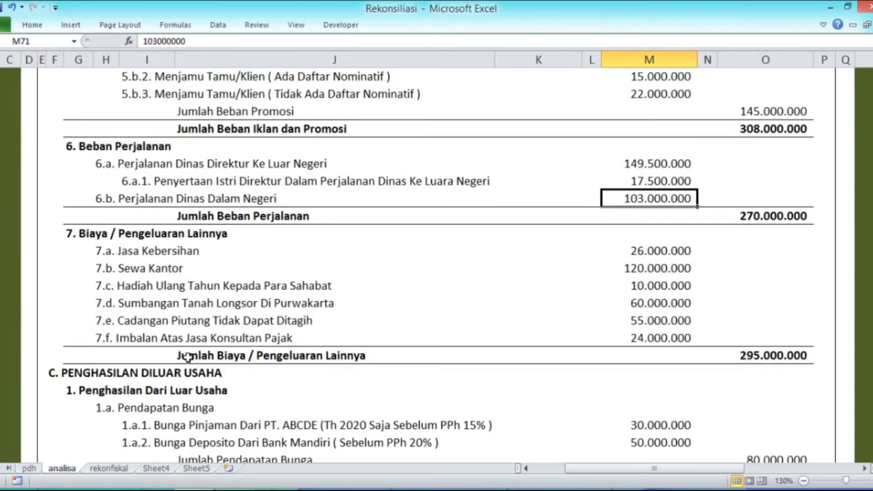
Check the Pajak dan Retribusi entry in the pdh sheet and locate its detailed section D in the analisa sheet
click(28, 468)
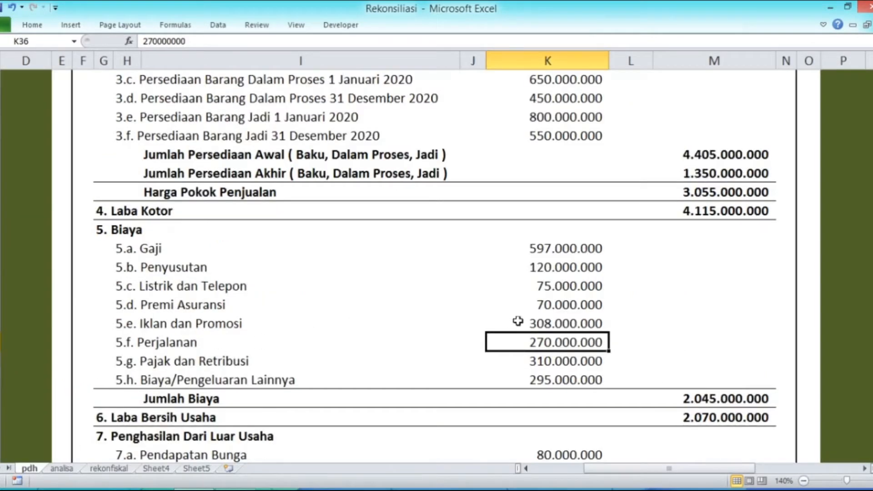
key(Down)
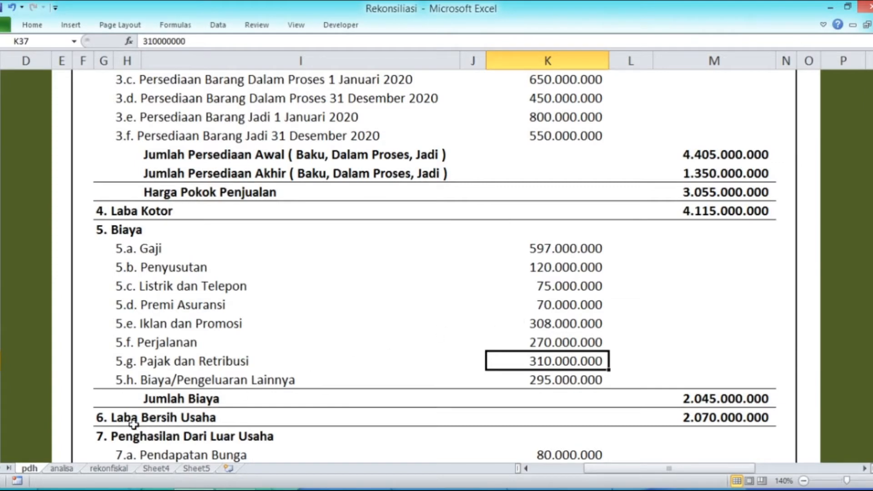
click(64, 470)
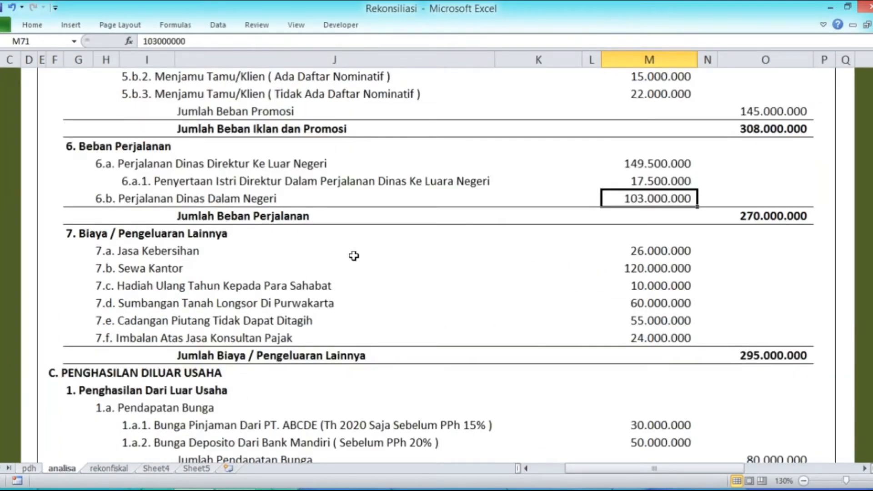
scroll(398, 256, down, 4)
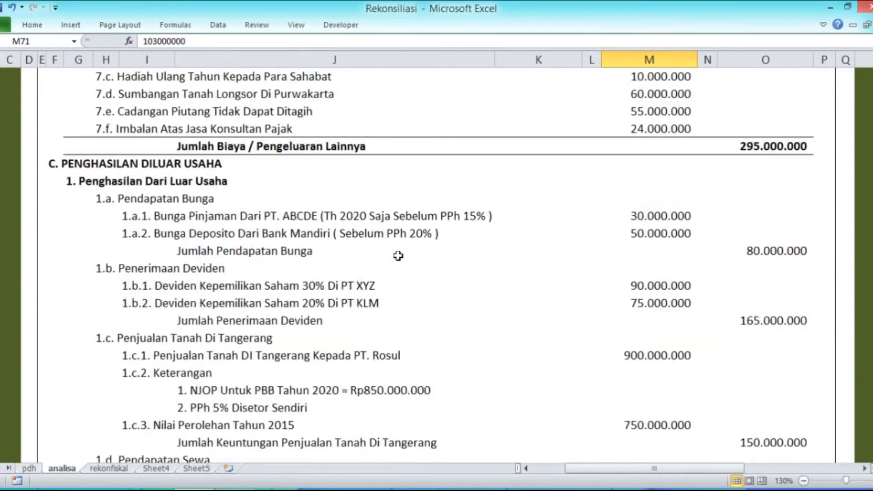
scroll(398, 255, down, 6)
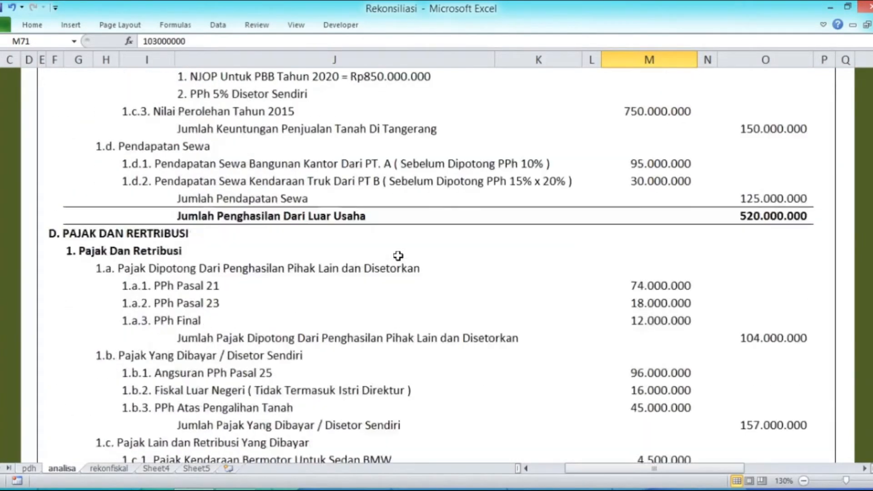
Examine the withheld taxes in section D of the analisa sheet: PPh Pasal 21, PPh Pasal 23, PPh Final and their subtotal
scroll(399, 256, down, 2)
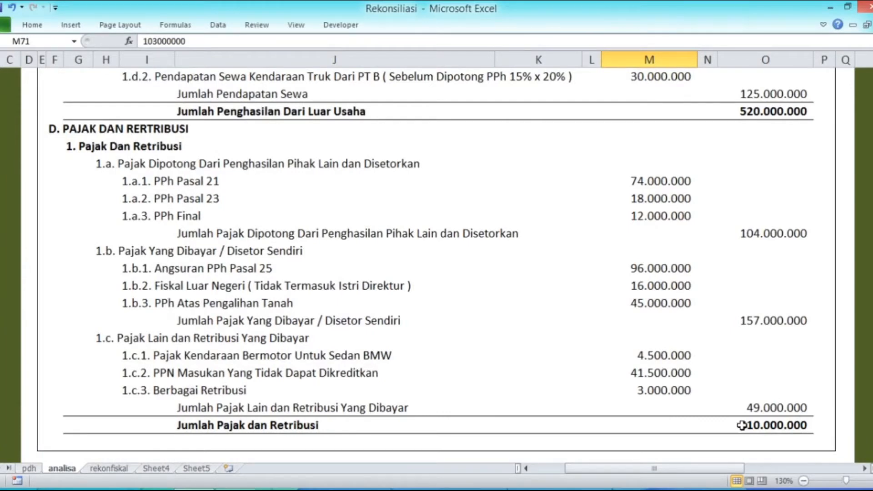
click(576, 185)
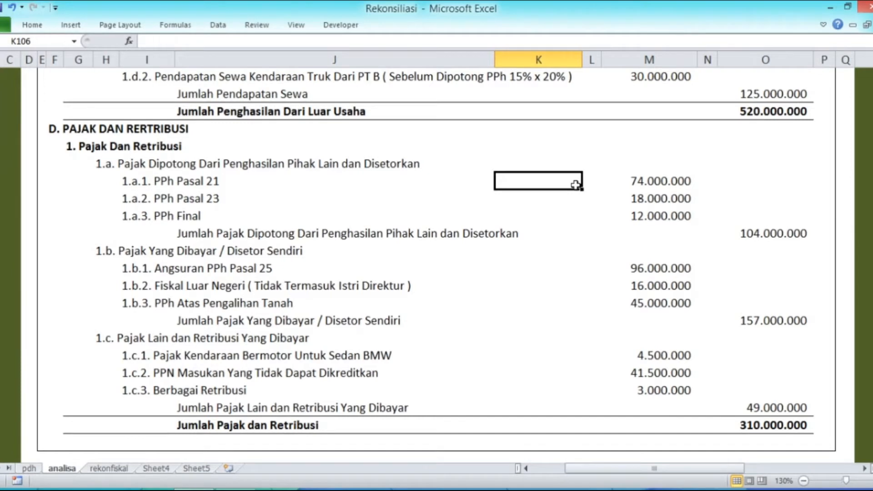
key(Right)
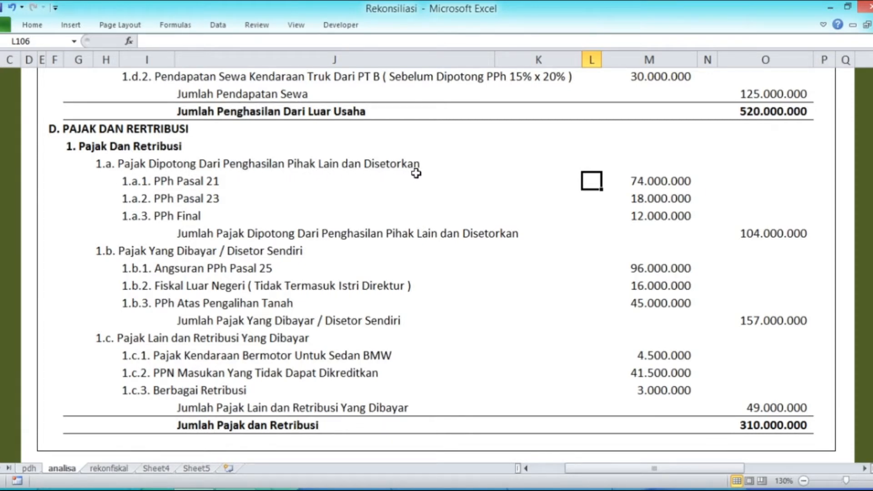
key(Right)
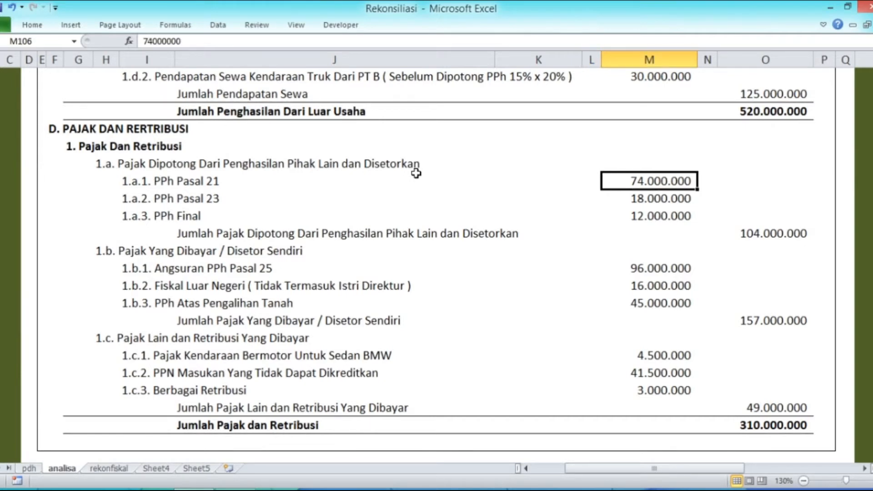
key(Down)
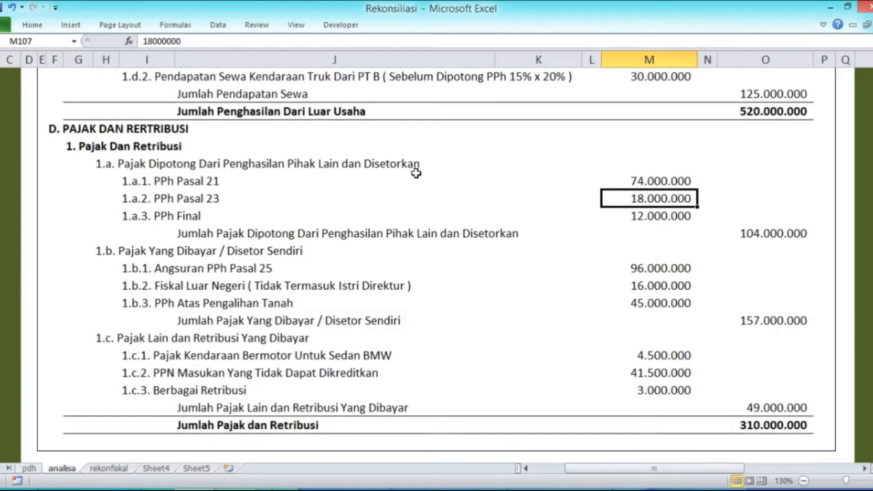
key(Down)
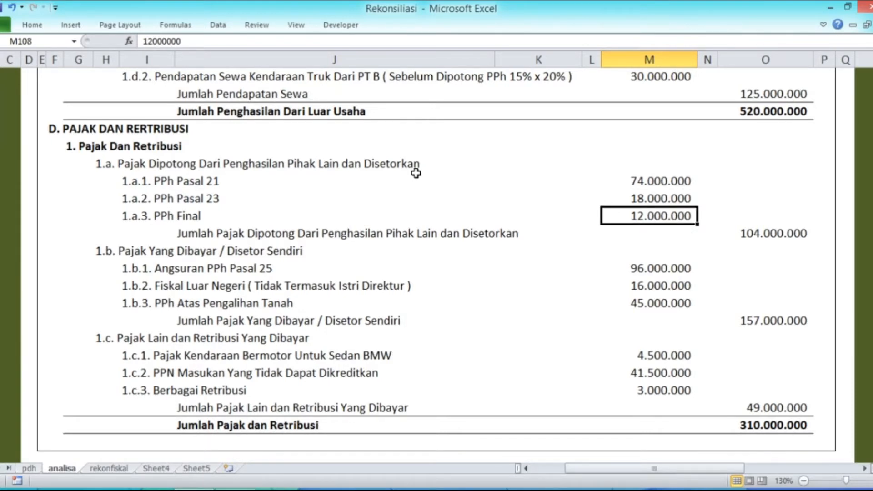
key(Down)
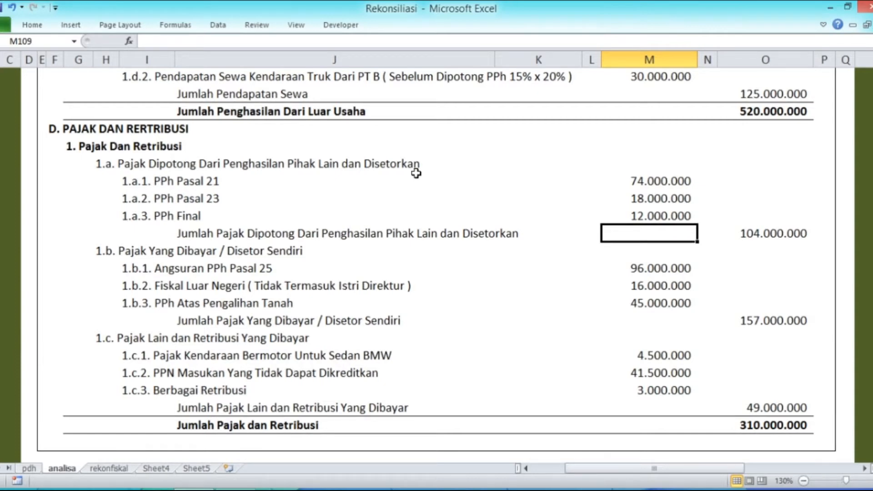
key(Right)
key(Right)
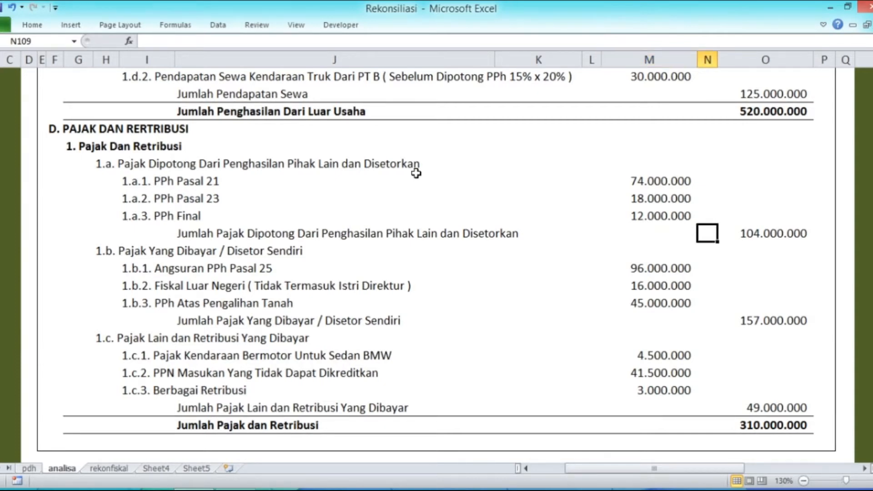
key(Left)
key(Left)
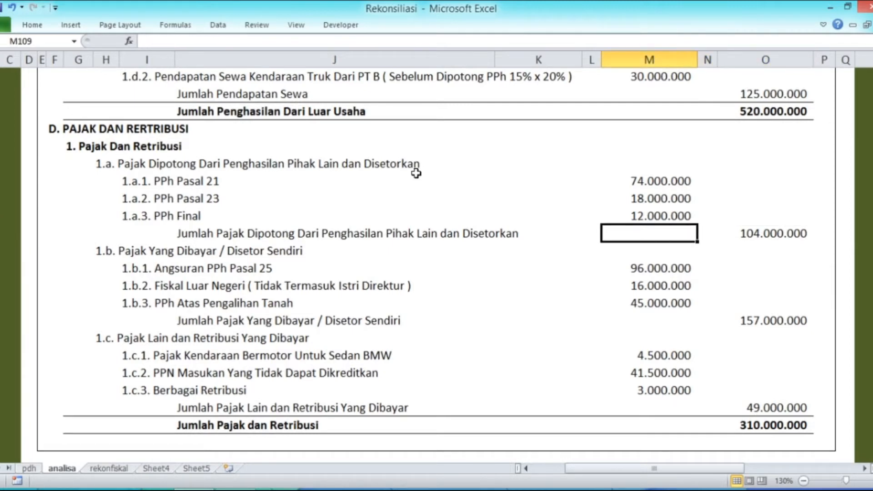
Review the self-paid tax amounts for Angsuran PPh Pasal 25, Fiskal Luar Negeri and PPh Atas Pengalihan Tanah
key(Down)
key(Down)
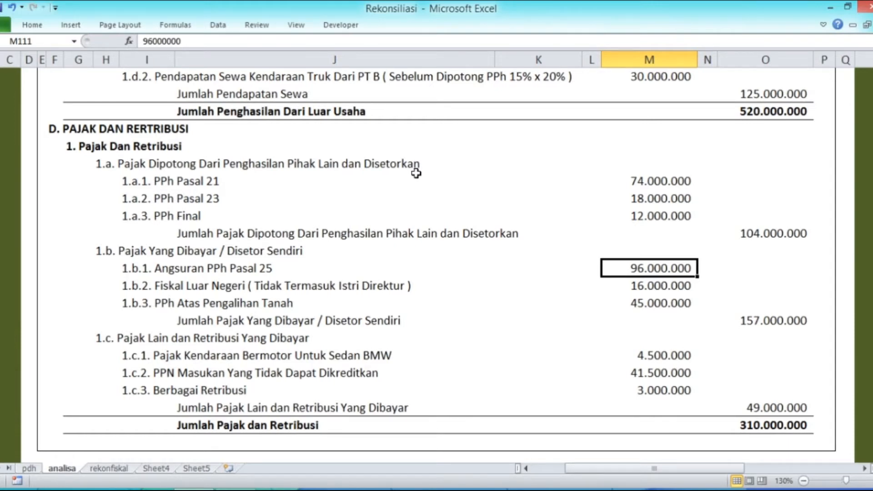
key(Down)
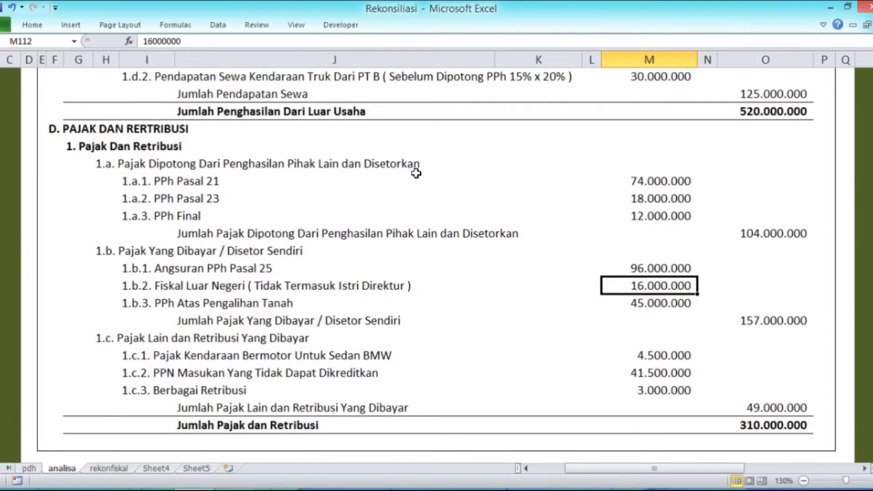
key(Down)
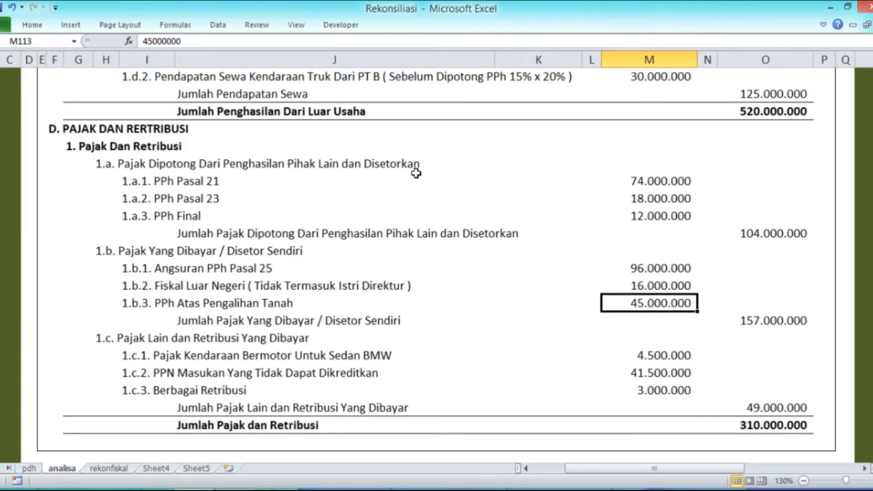
Go through the other taxes and levies: the BMW sedan vehicle tax, non-creditable PPN Masukan and Berbagai Retribusi
key(Down)
key(Down)
key(Down)
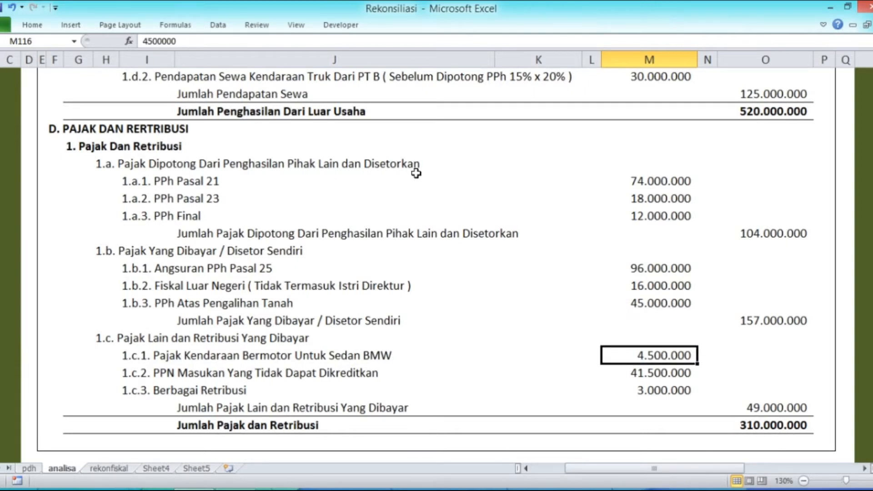
key(Down)
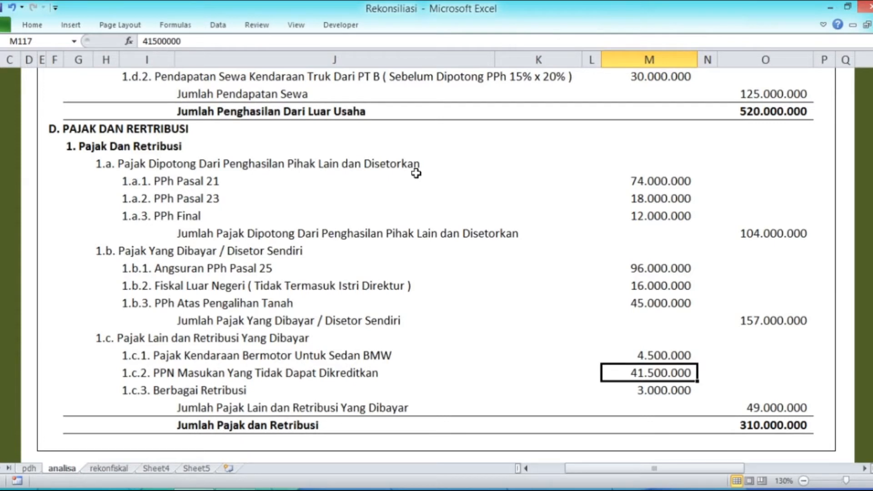
key(Down)
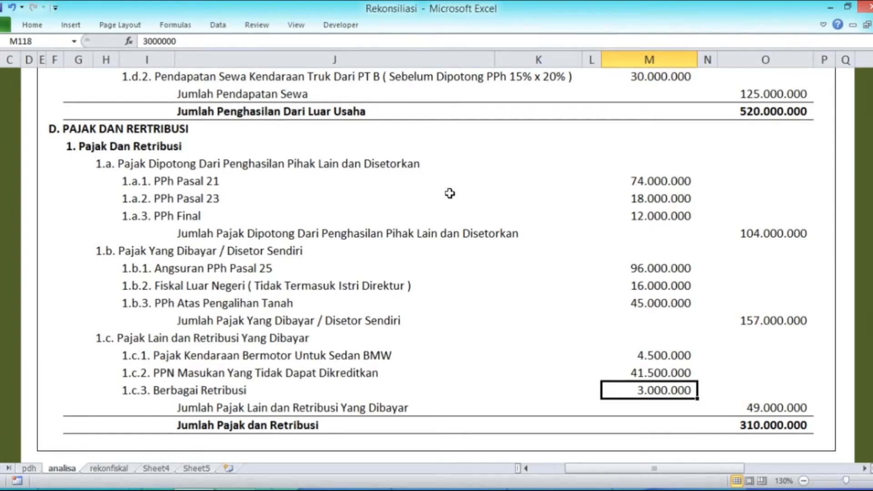
Check the Biaya/Pengeluaran Lainnya entry in the pdh sheet and locate its detailed section 7 in the analisa sheet
click(29, 468)
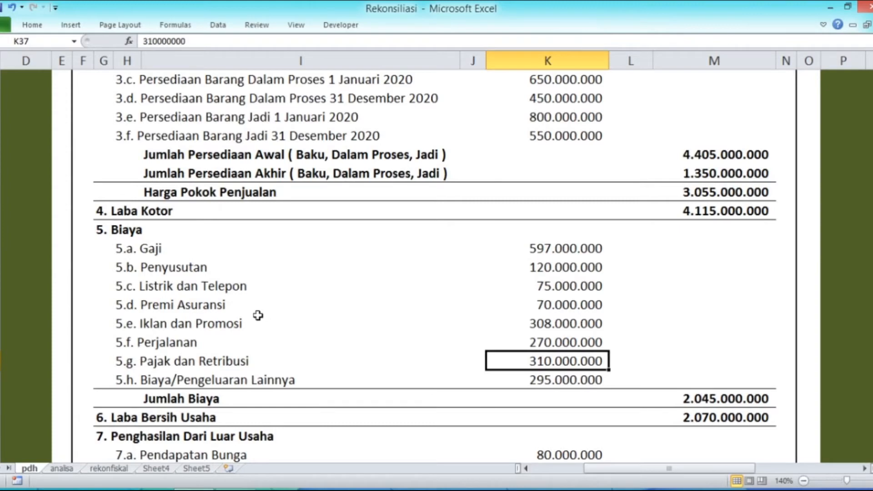
key(Down)
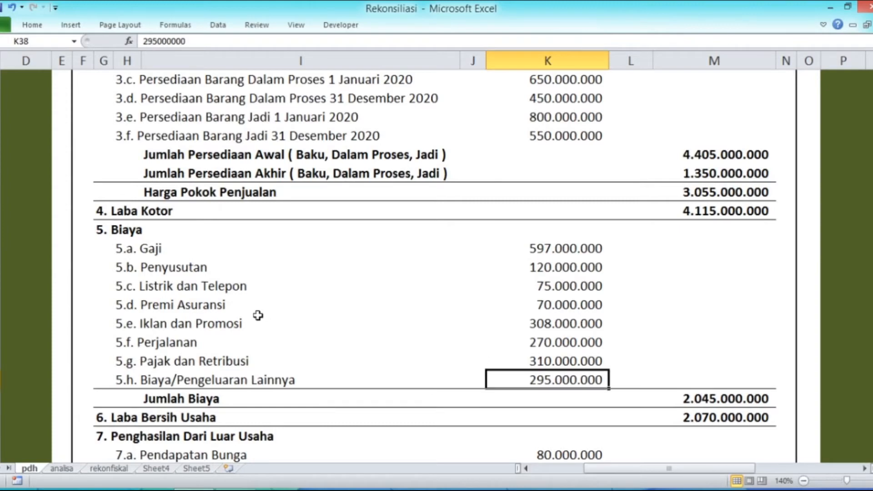
click(58, 472)
scroll(402, 290, up, 4)
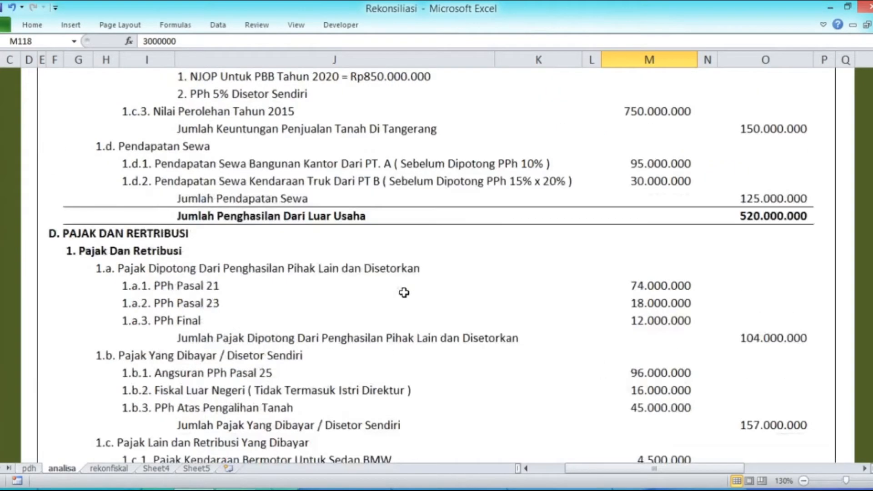
scroll(404, 293, up, 3)
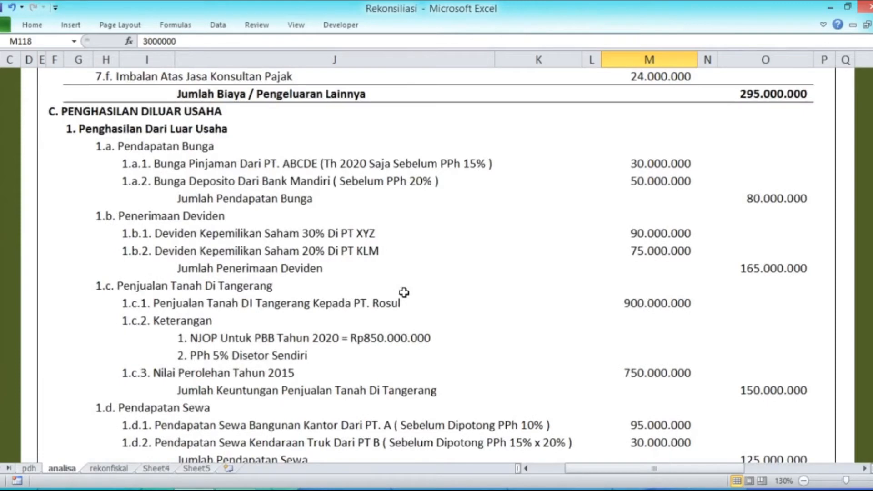
scroll(404, 292, up, 2)
scroll(404, 292, up, 2)
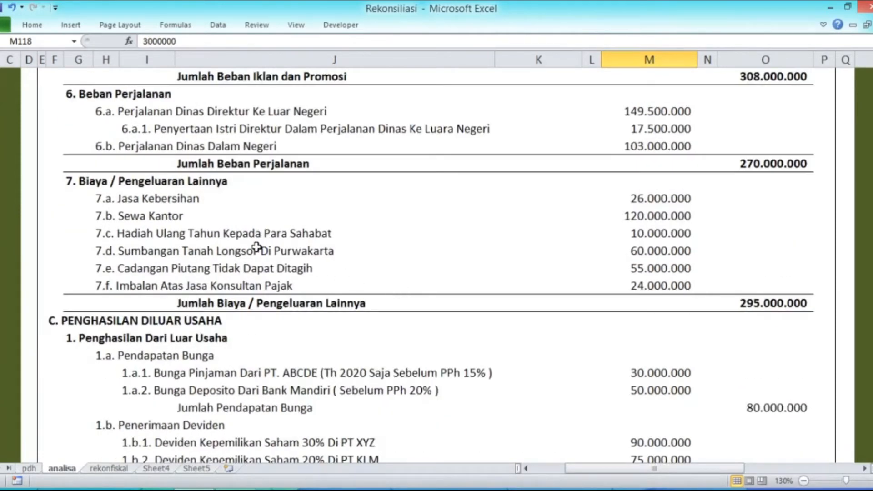
Go through each Biaya / Pengeluaran Lainnya amount, from Jasa Kebersihan and Sewa Kantor to Imbalan Atas Jasa Konsultan Pajak
click(633, 198)
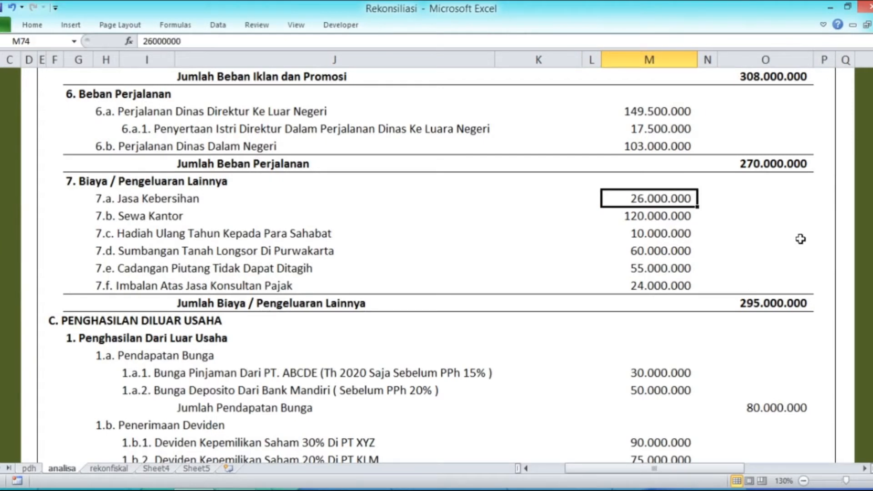
key(Down)
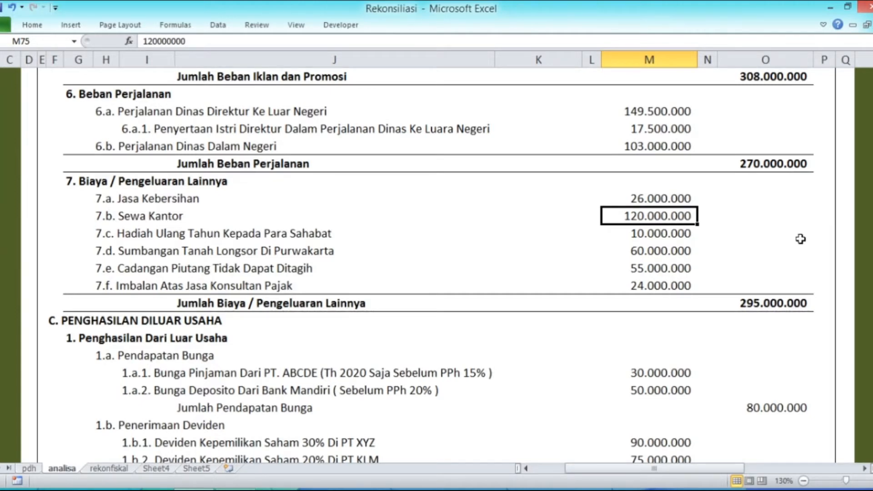
key(Down)
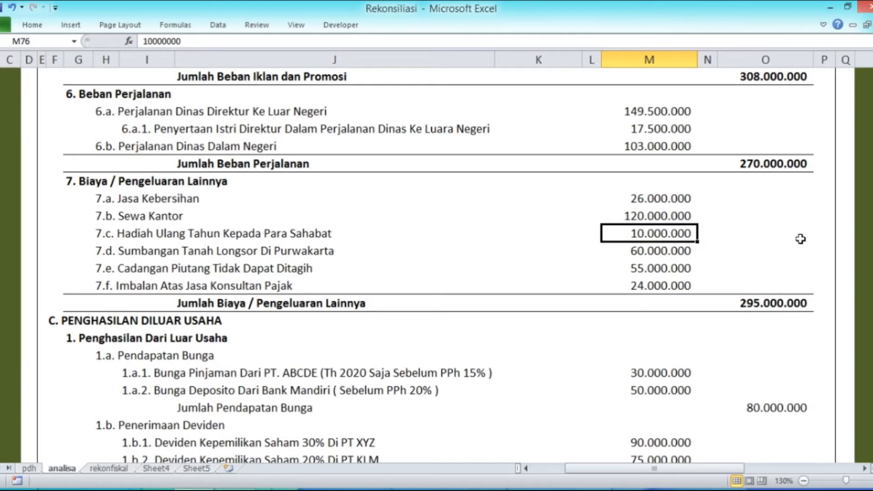
key(Down)
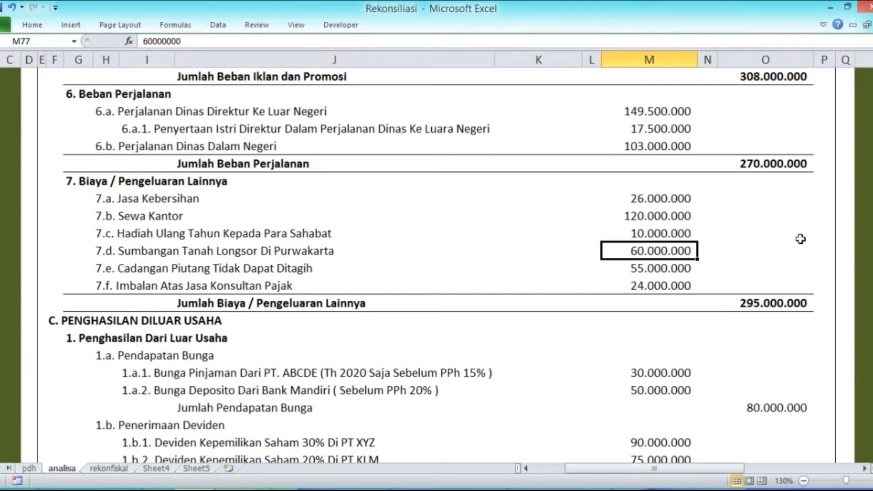
key(Down)
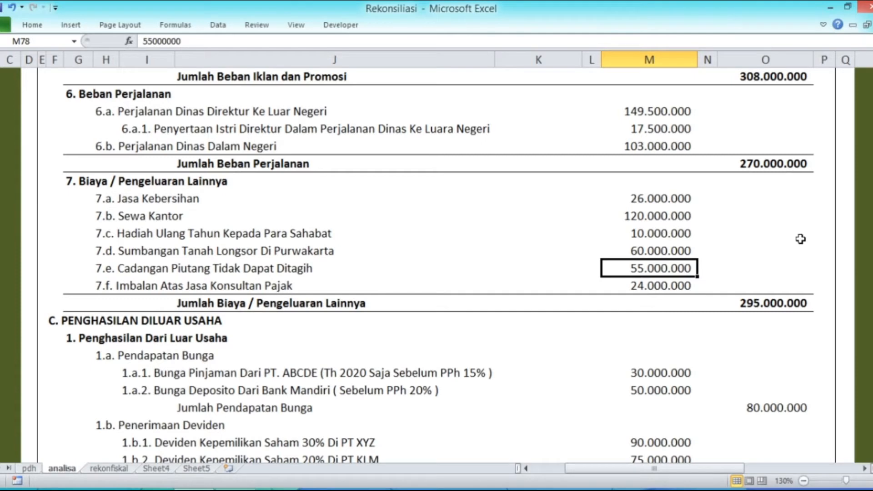
key(Down)
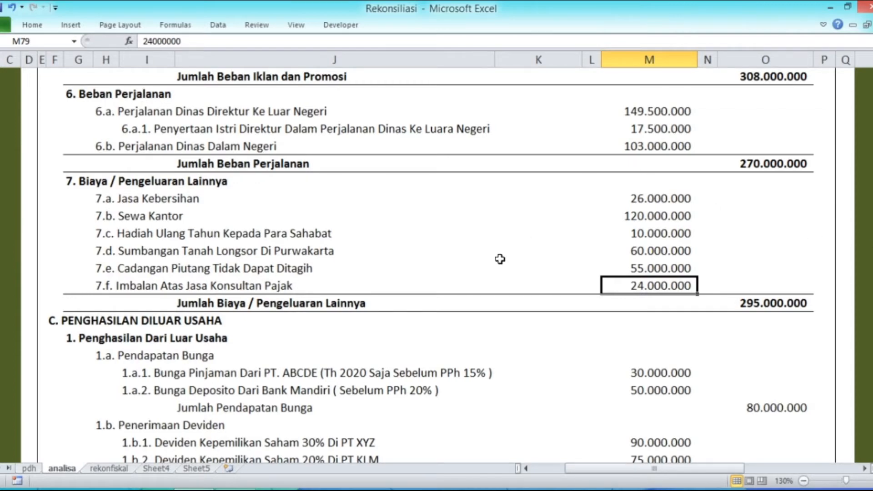
Locate section E, Penghasilan Luar Negeri, and review the amount, rate and tax of the Singapore business profit
scroll(500, 259, down, 3)
scroll(500, 259, down, 3)
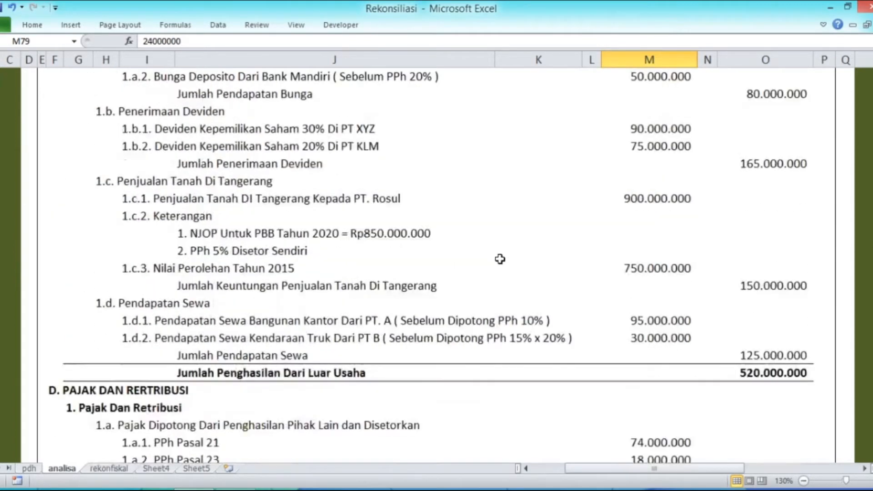
scroll(500, 259, down, 5)
scroll(500, 259, down, 2)
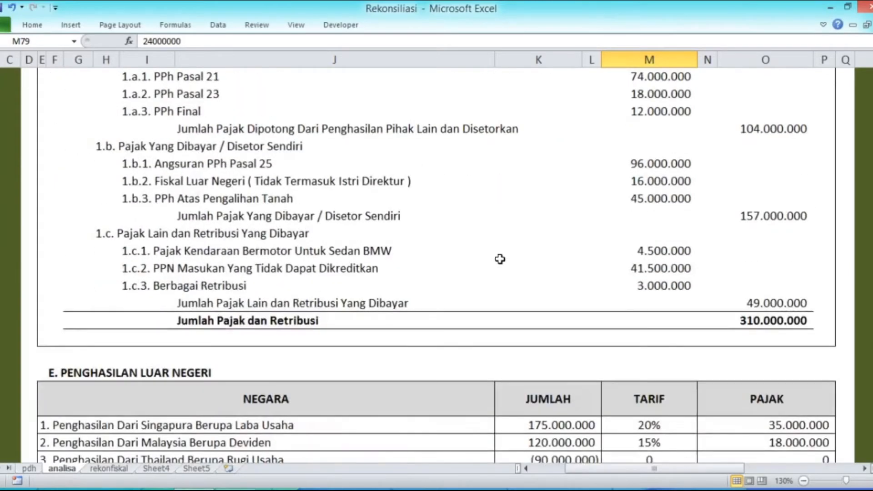
scroll(500, 259, down, 2)
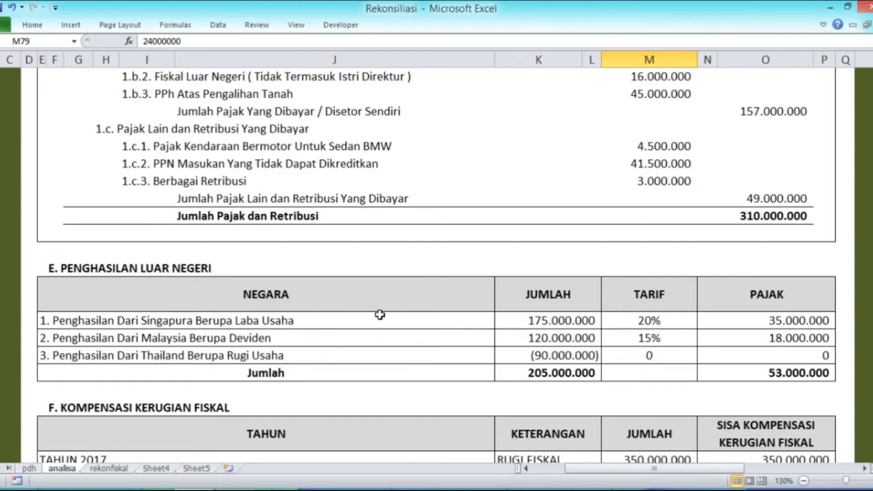
scroll(381, 315, down, 3)
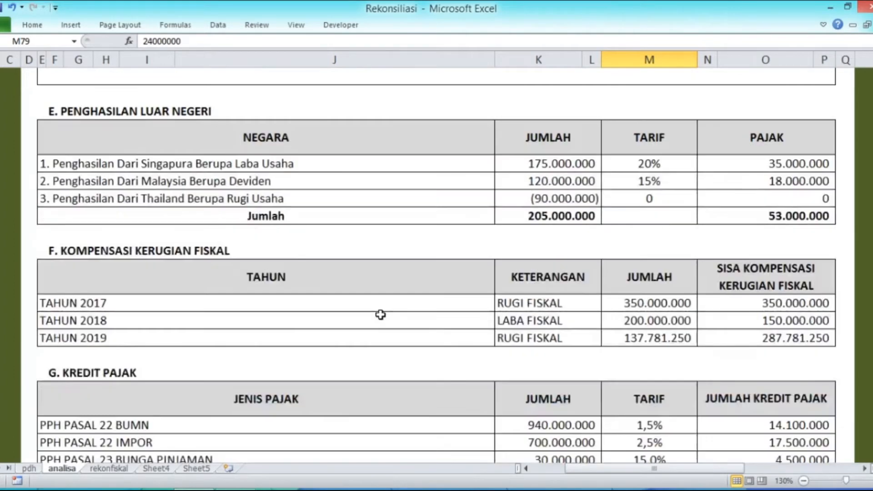
click(285, 170)
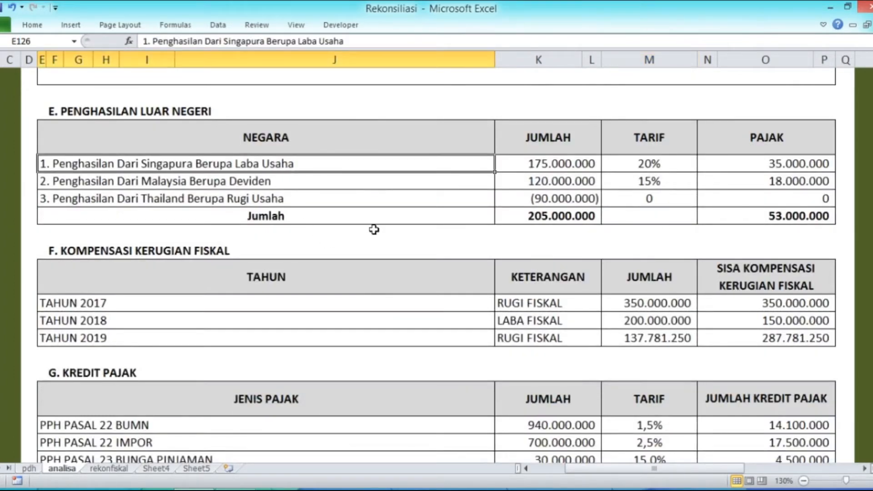
key(Right)
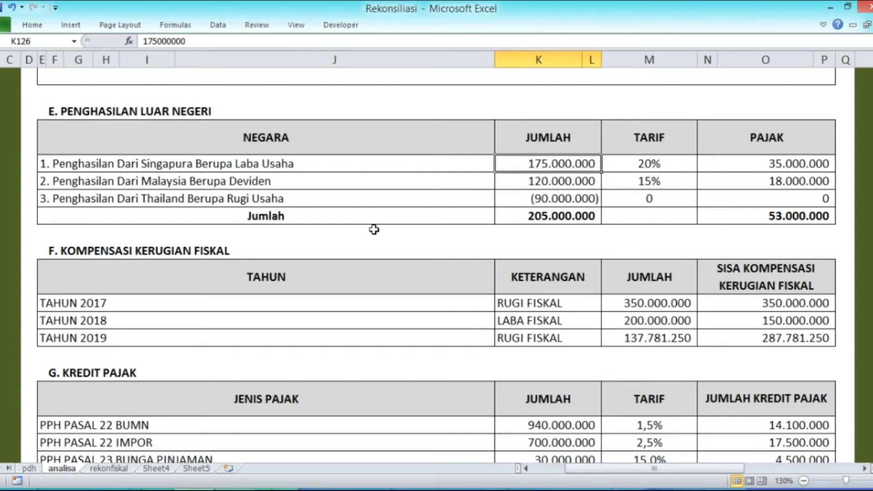
key(Right)
key(Right)
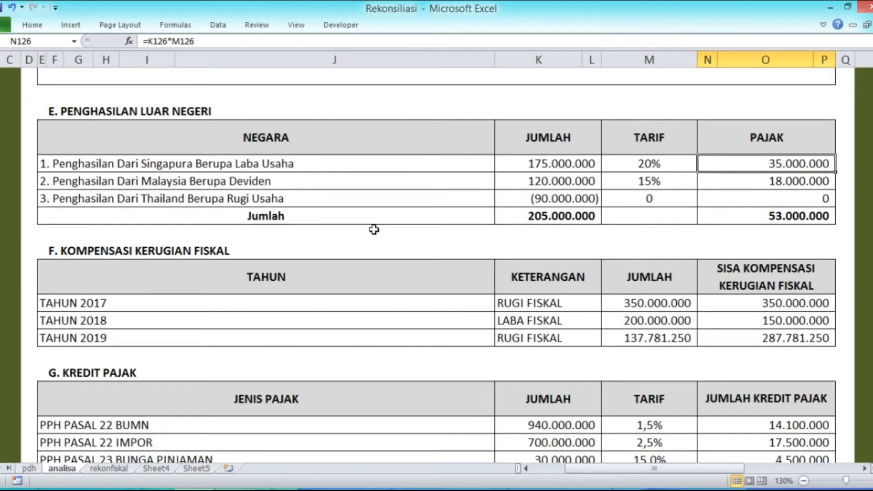
key(Left)
key(Left)
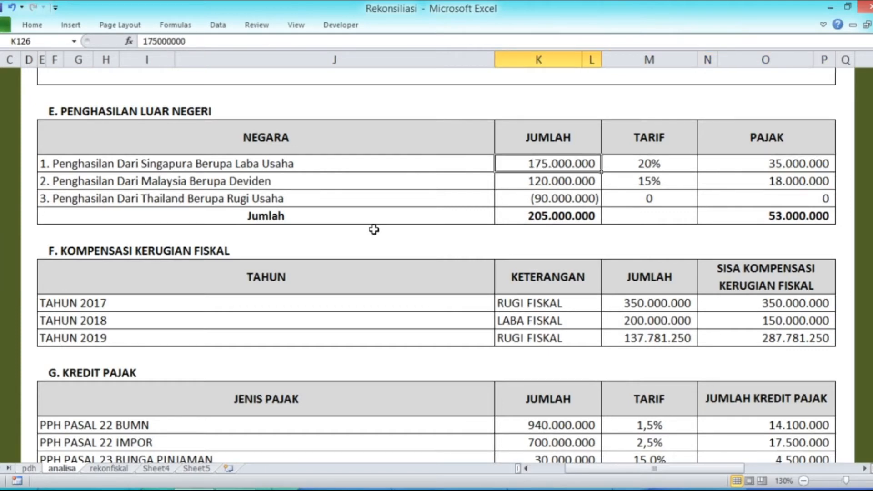
Review the amount, tariff and tax formula for the dividend income from Malaysia
key(Down)
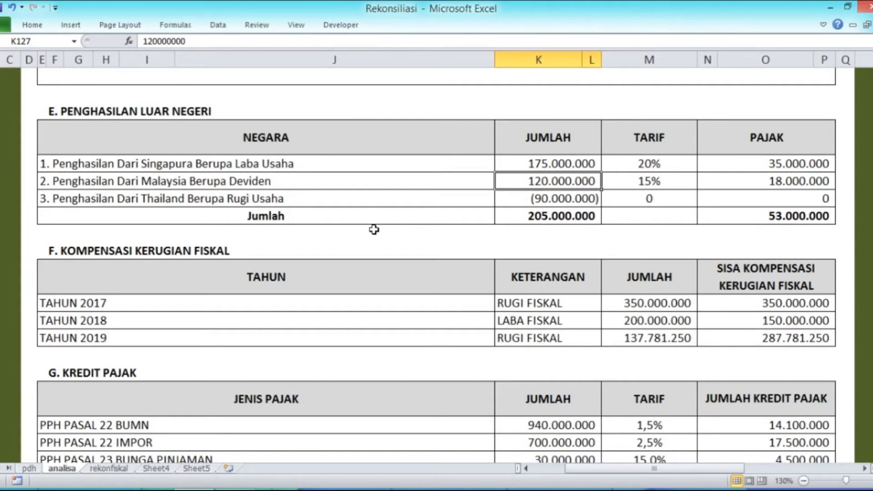
key(Right)
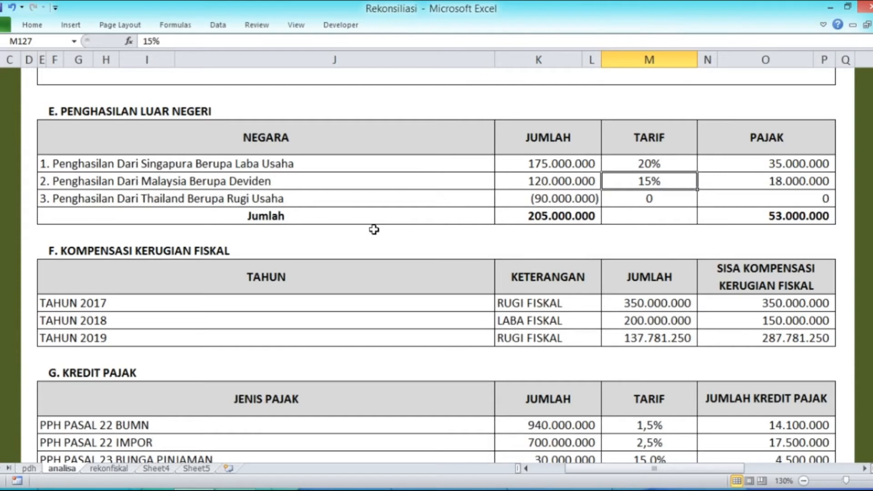
key(Right)
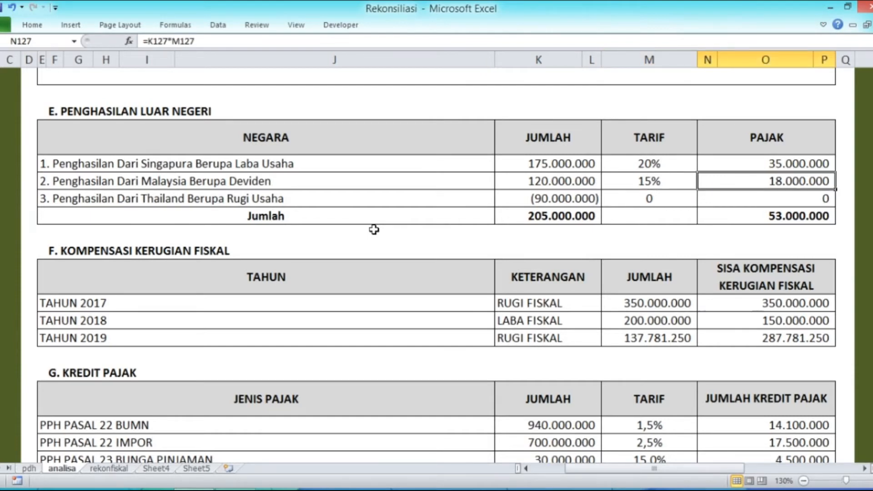
key(Left)
key(Left)
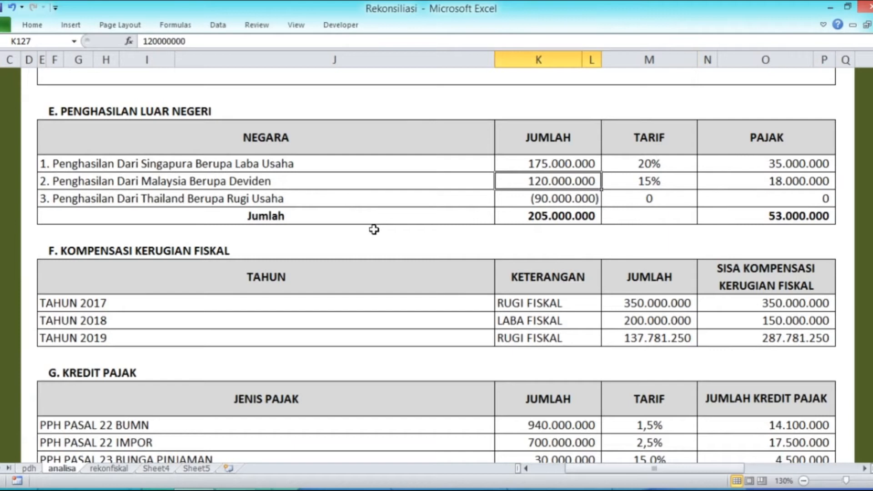
Review the Thailand business loss row's amount, tariff and tax, and the Jumlah formula that sums the foreign income
key(Down)
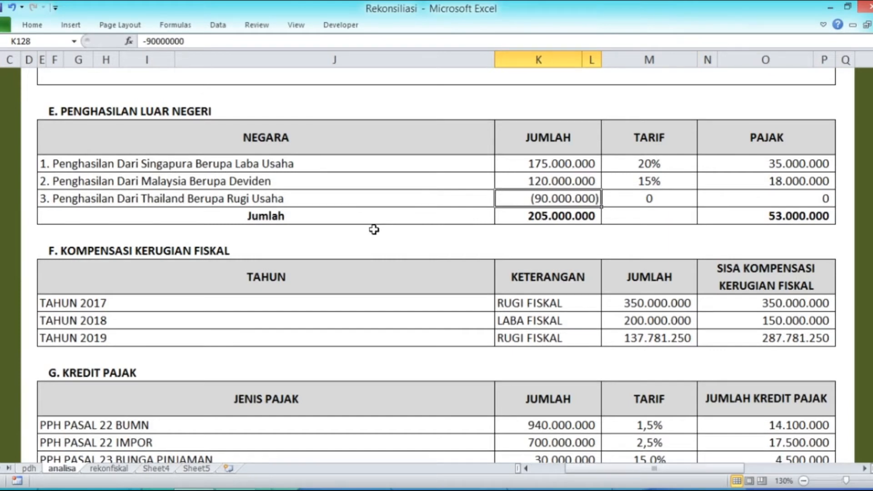
key(Right)
key(Right)
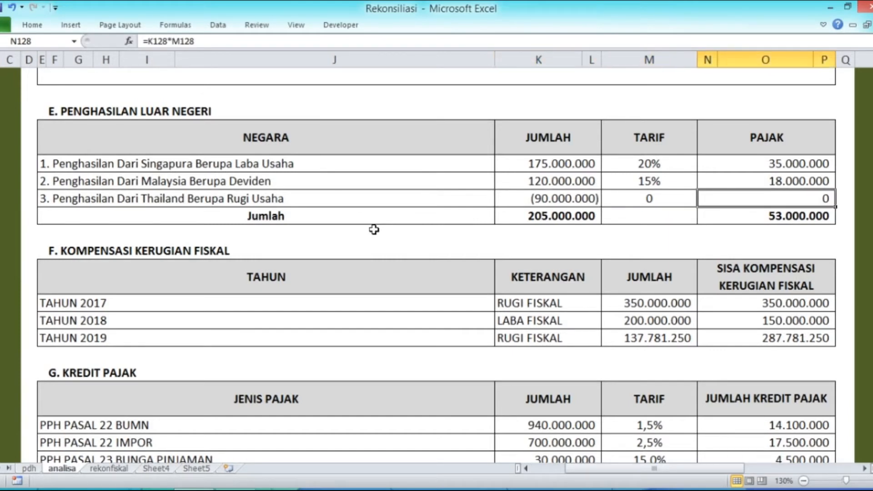
key(Left)
key(Right)
key(Left)
key(Left)
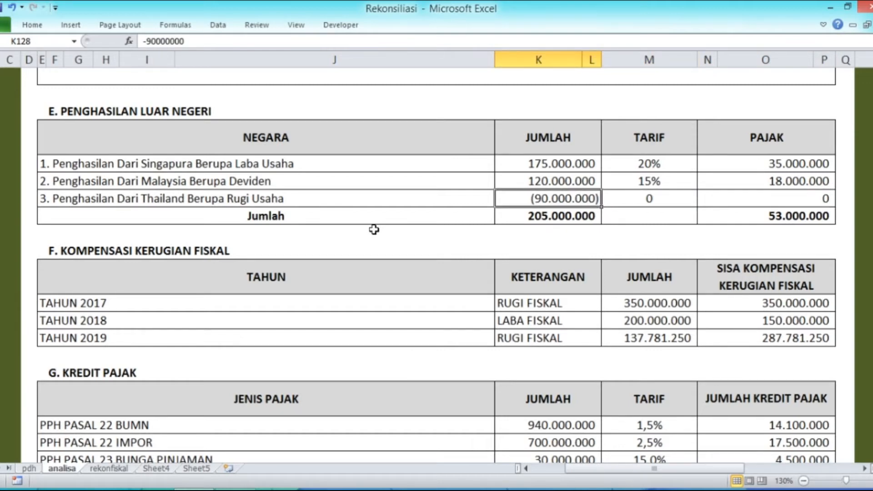
key(Down)
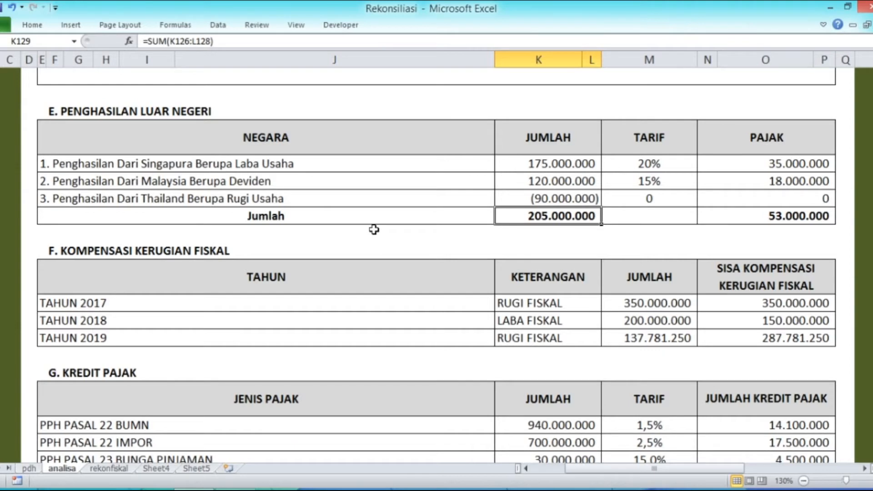
Try totalling the foreign income Jumlah in K129 with the formula =K126+K128
click(551, 197)
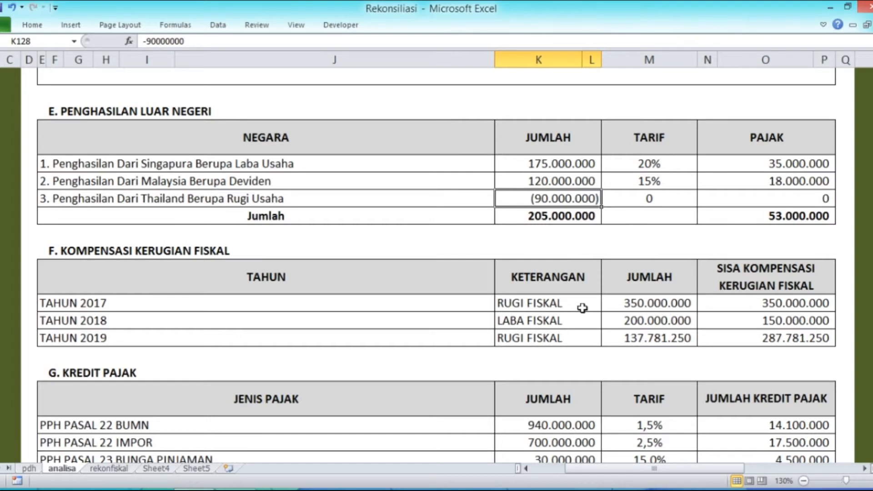
key(Down)
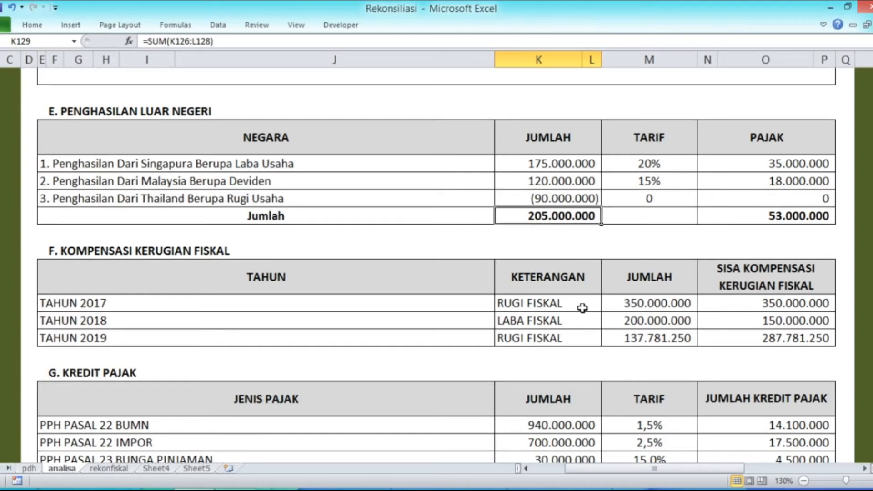
text(=)
key(Up)
key(Up)
key(Up)
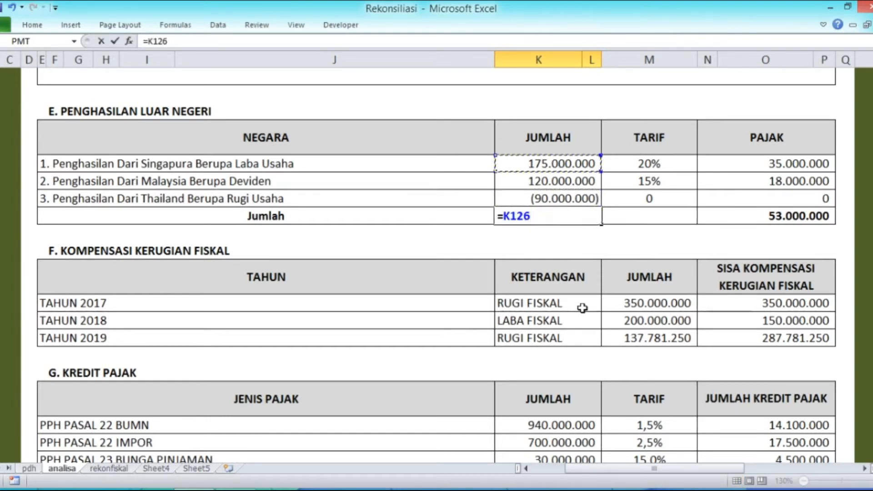
text(+)
key(Up)
key(Return)
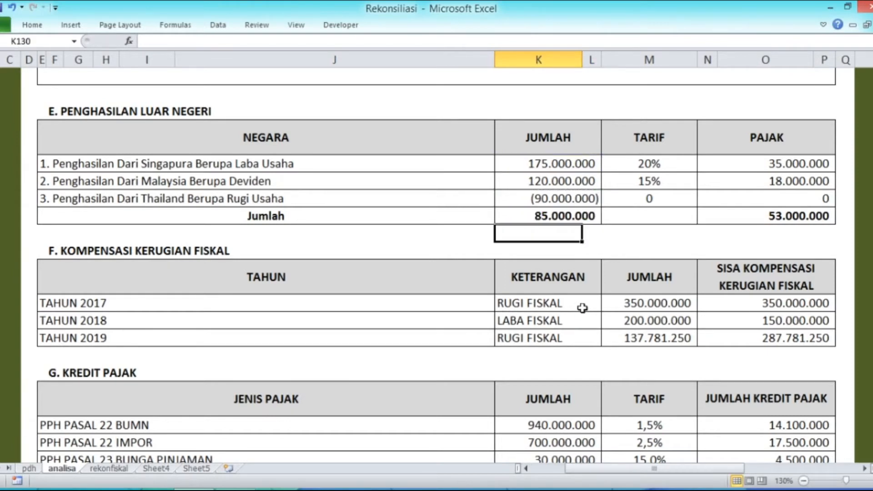
key(Up)
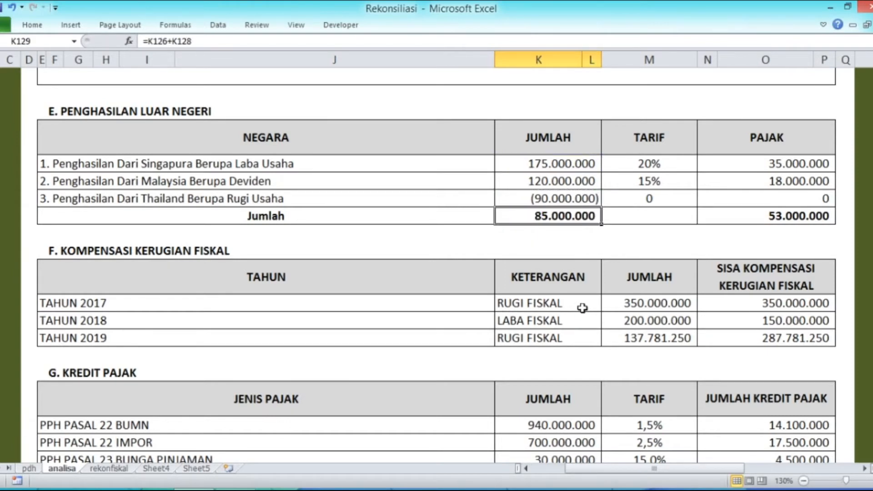
Set the foreign income Jumlah in K129 to =K126+K127, adding only the Singapore and Malaysia amounts
text(=)
key(Up)
key(Up)
key(Up)
text(+)
key(Up)
key(Up)
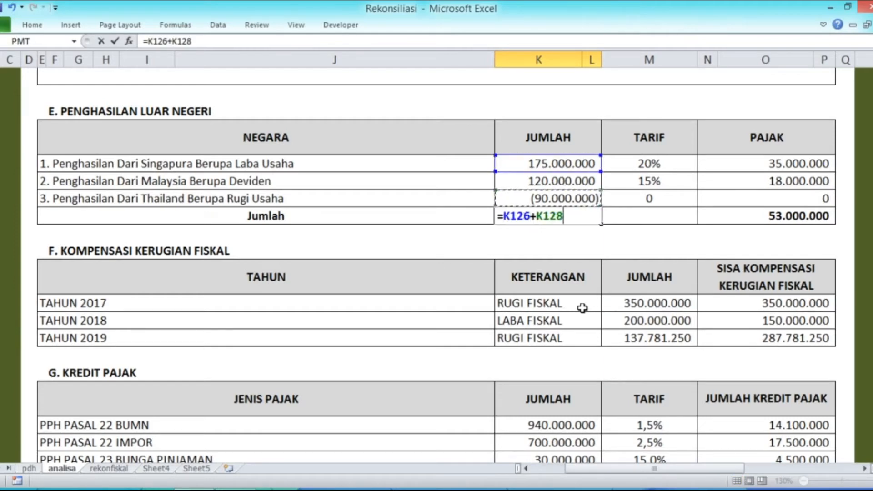
key(Return)
key(Up)
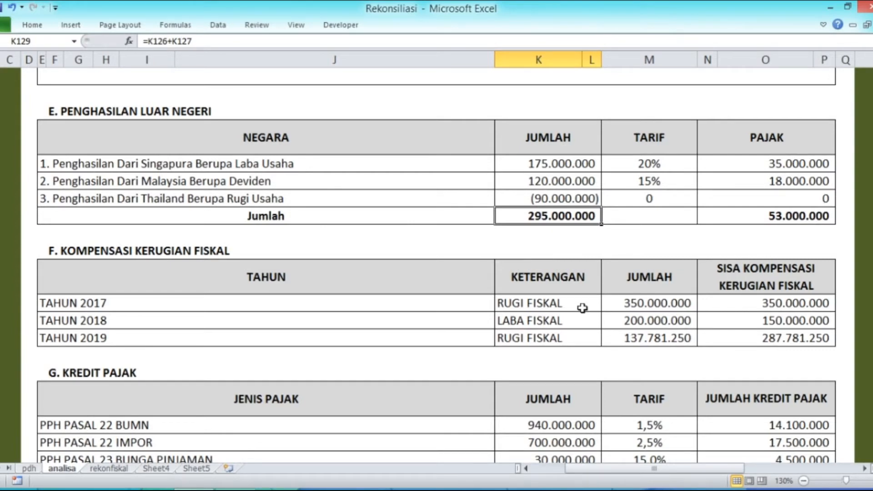
Check the total foreign tax formula against the foreign income total in the Jumlah row
key(Right)
key(Right)
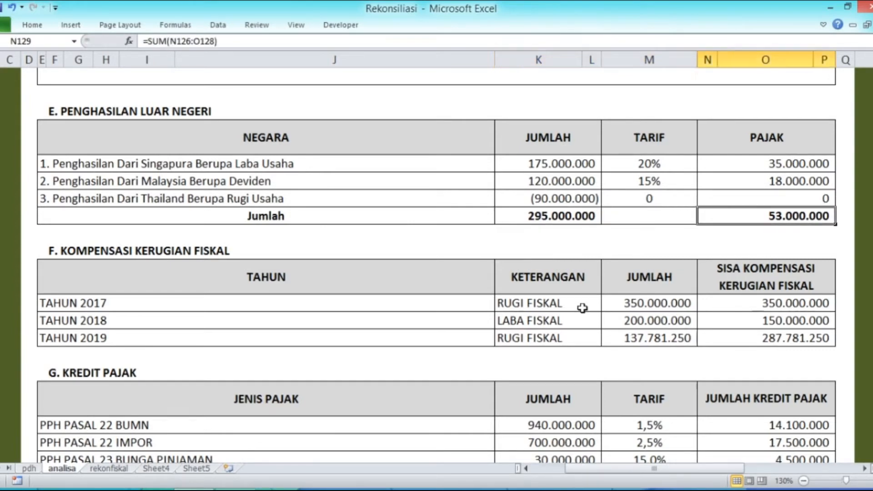
key(Left)
key(Left)
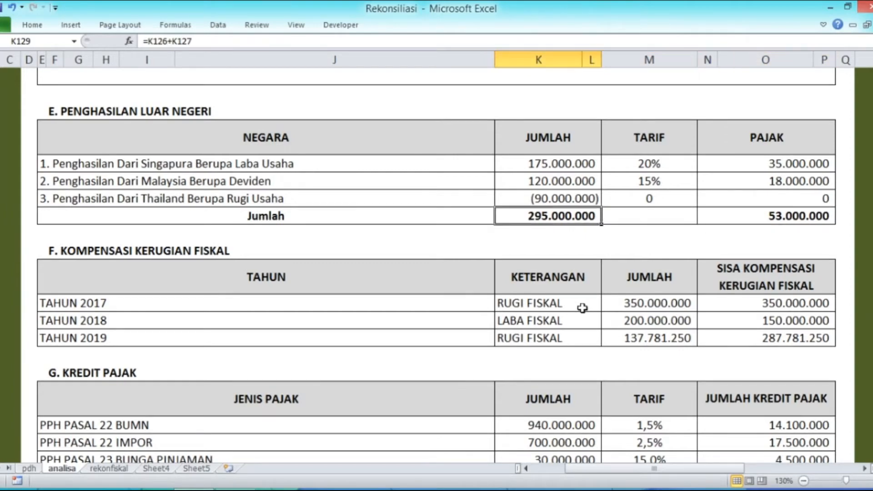
Review the 2017 row of section F, Kompensasi Kerugian Fiskal: its description, amount and remaining loss compensation
scroll(431, 273, down, 1)
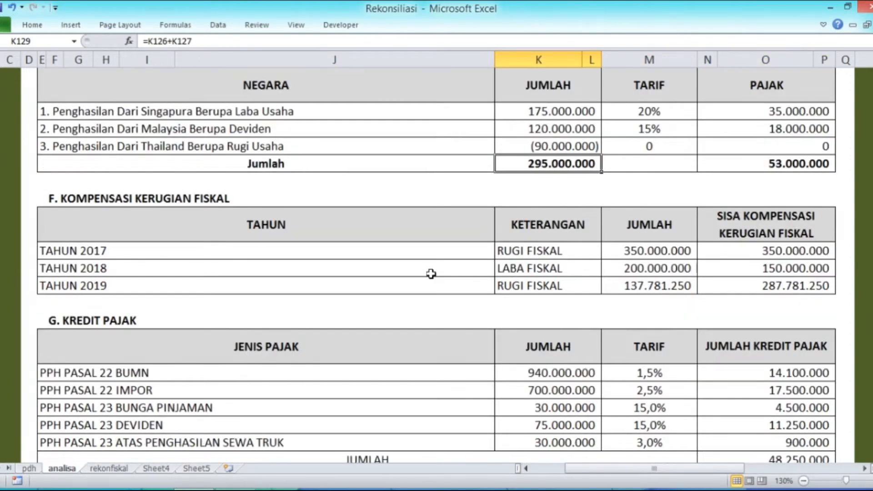
scroll(431, 273, down, 2)
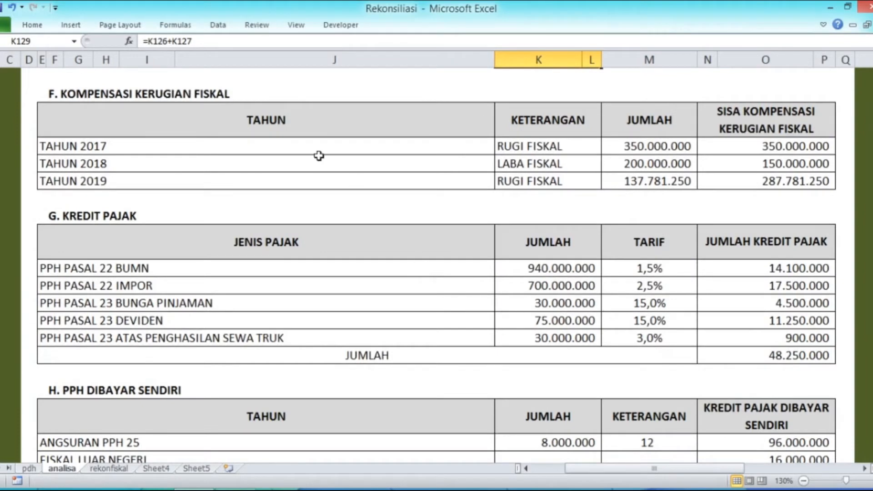
click(259, 150)
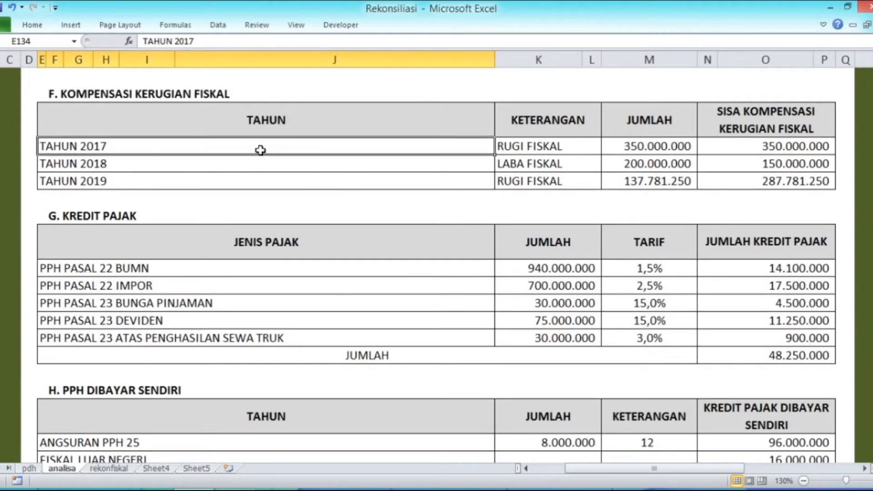
key(Tab)
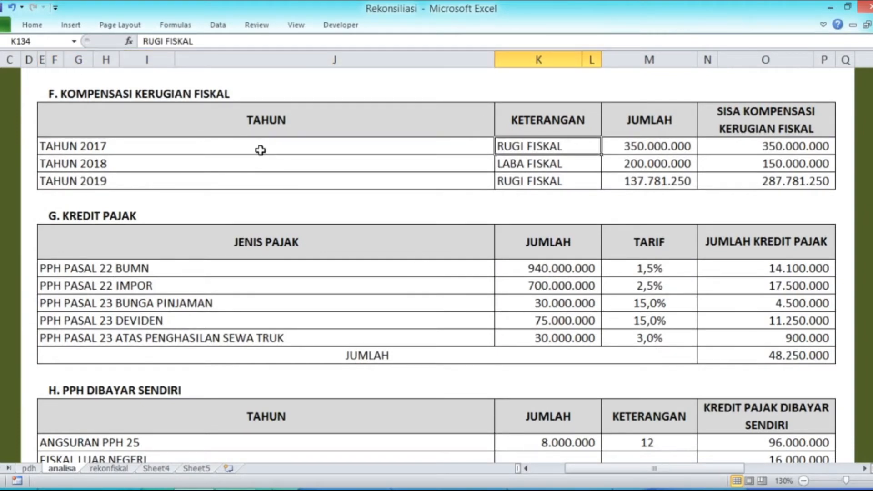
key(Tab)
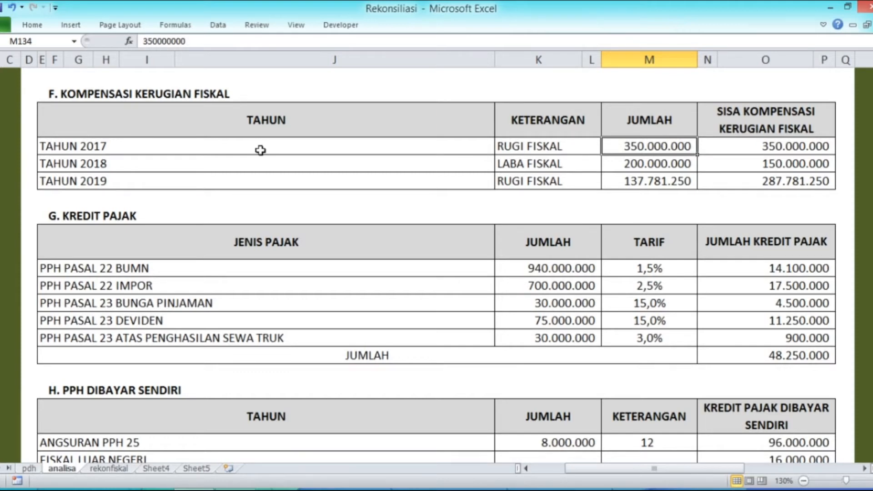
key(Tab)
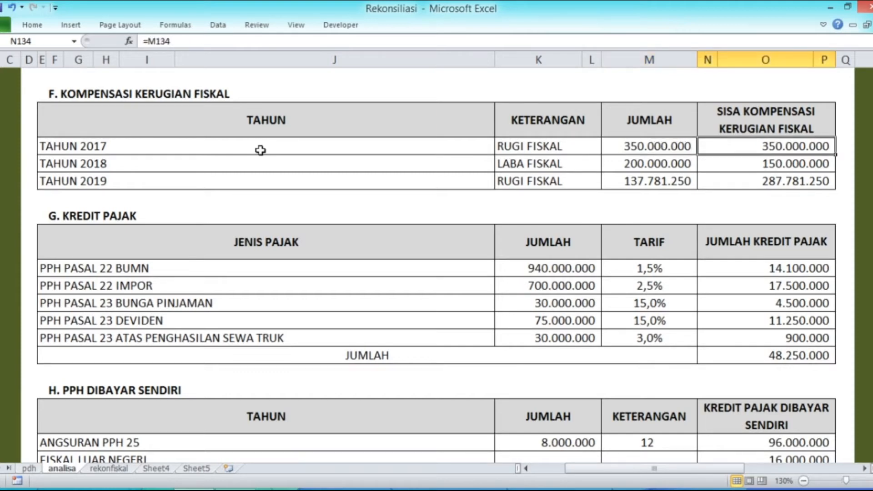
key(Left)
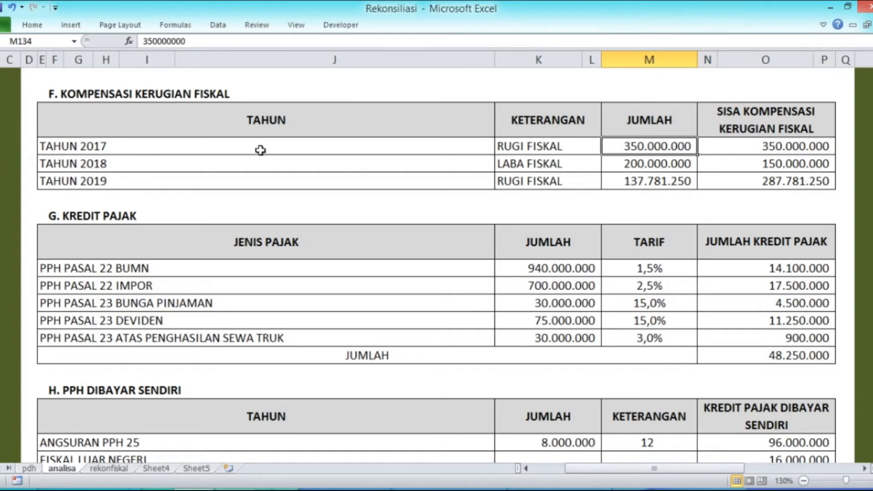
Review the 2018 fiscal profit amount and the formula for its remaining loss compensation
key(Down)
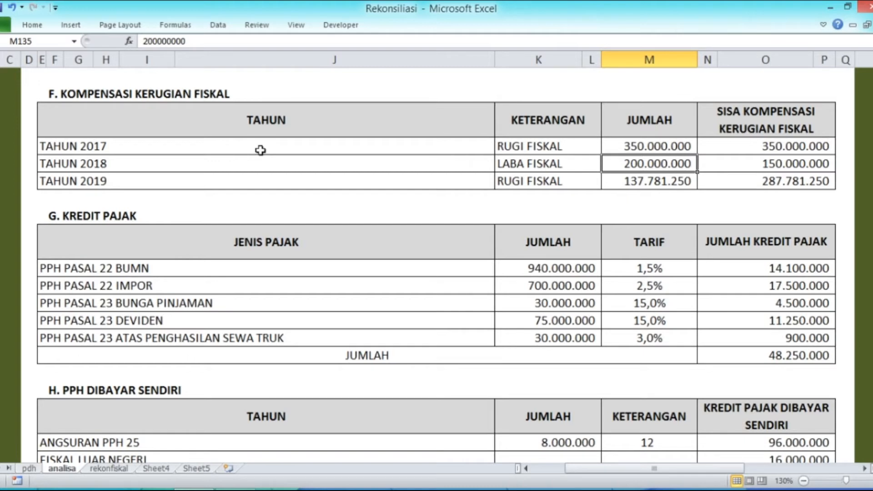
key(Right)
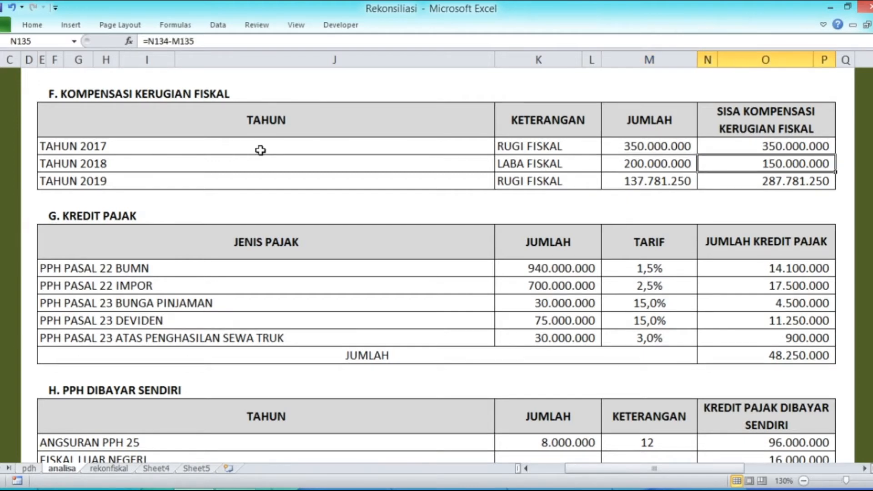
key(Left)
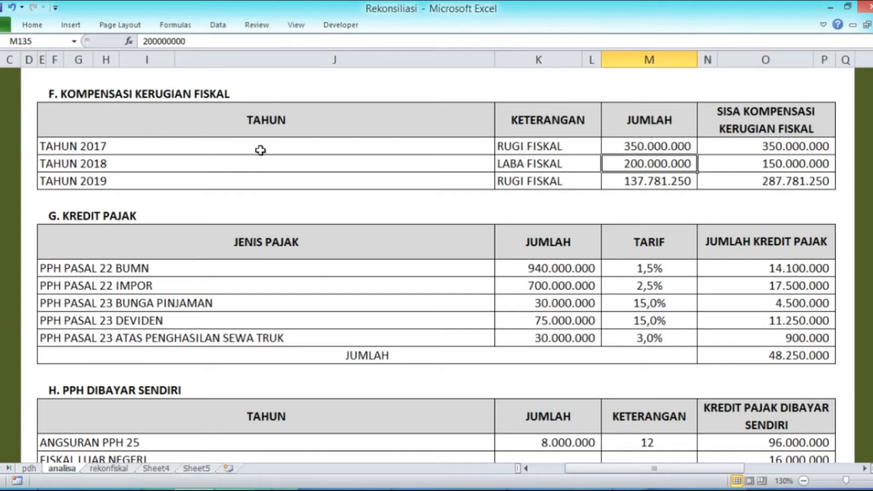
Review the 2019 fiscal loss amount and the formula for its remaining loss compensation
key(Down)
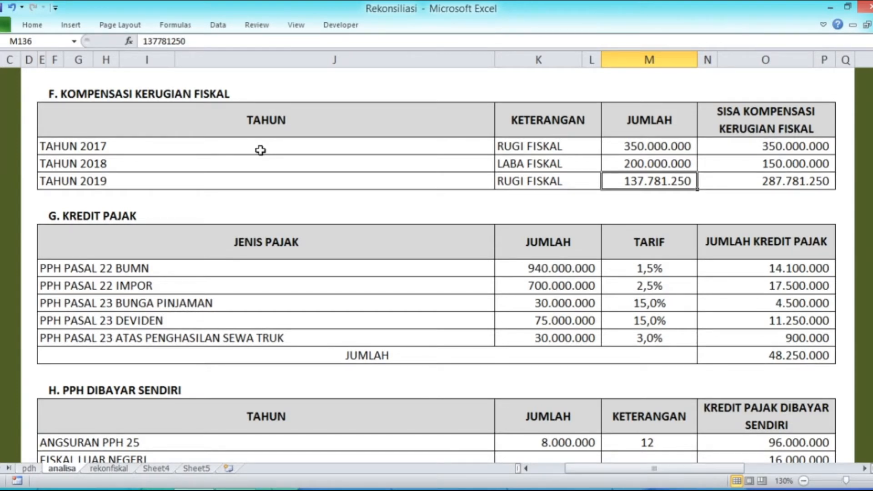
key(Right)
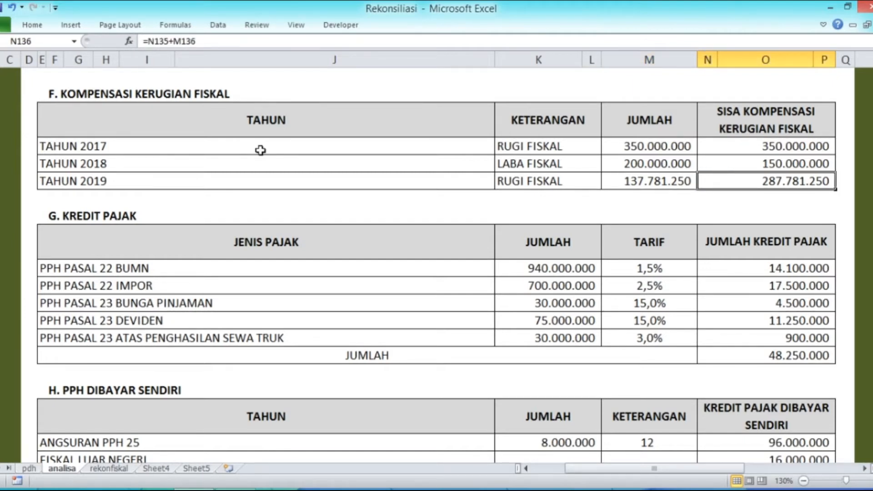
Review the PPh Pasal 22 BUMN row of section G, Kredit Pajak: its amount, rate and tax credit formula
scroll(548, 290, down, 2)
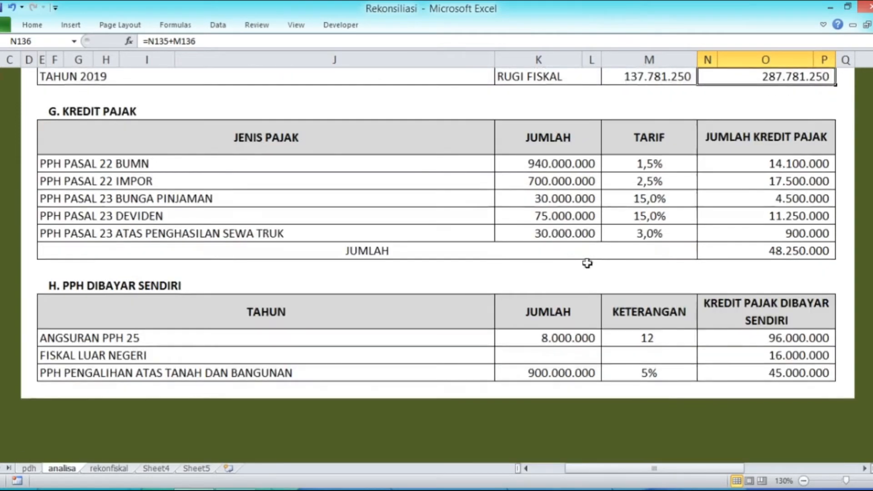
click(343, 157)
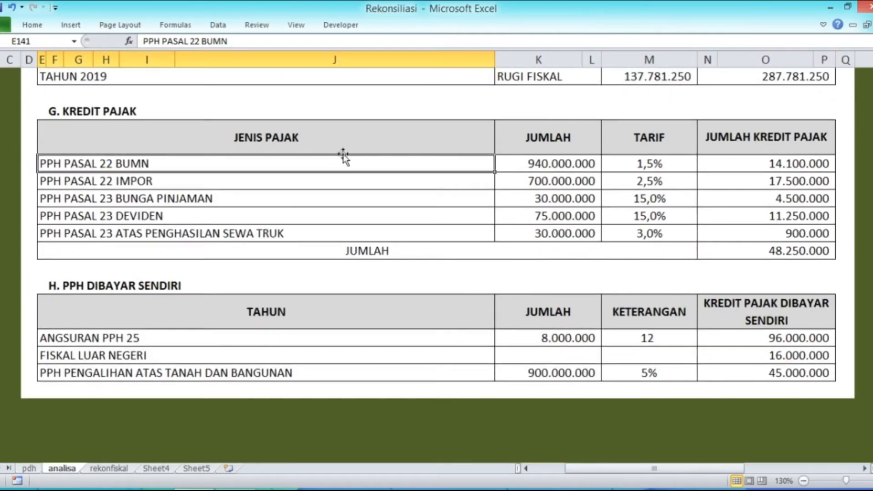
key(Right)
key(Left)
key(Right)
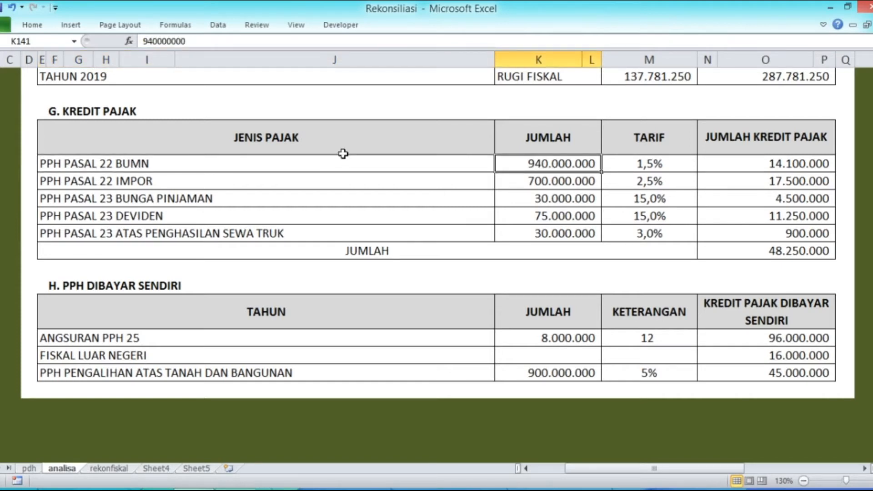
key(Right)
key(Right)
key(Left)
key(Left)
key(Right)
key(Right)
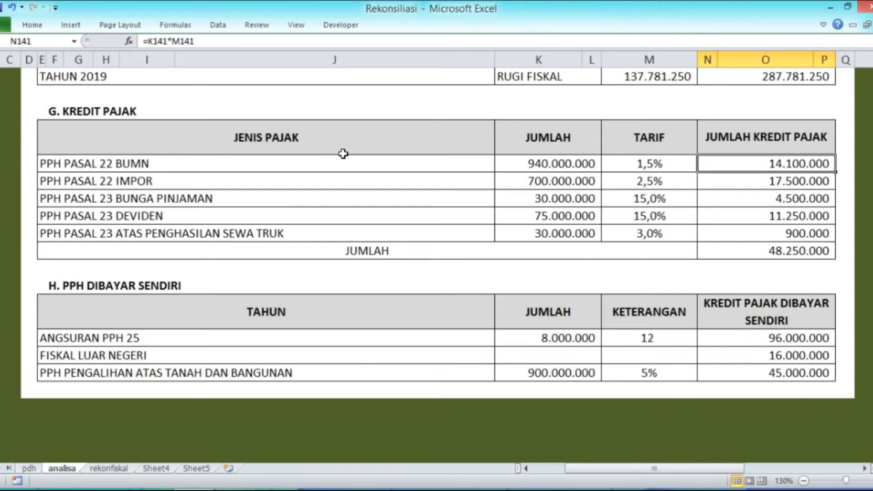
Check the tax credit formulas for PPh Pasal 22 Impor and PPh Pasal 23 Bunga Pinjaman, including the loan interest amount and rate
key(Down)
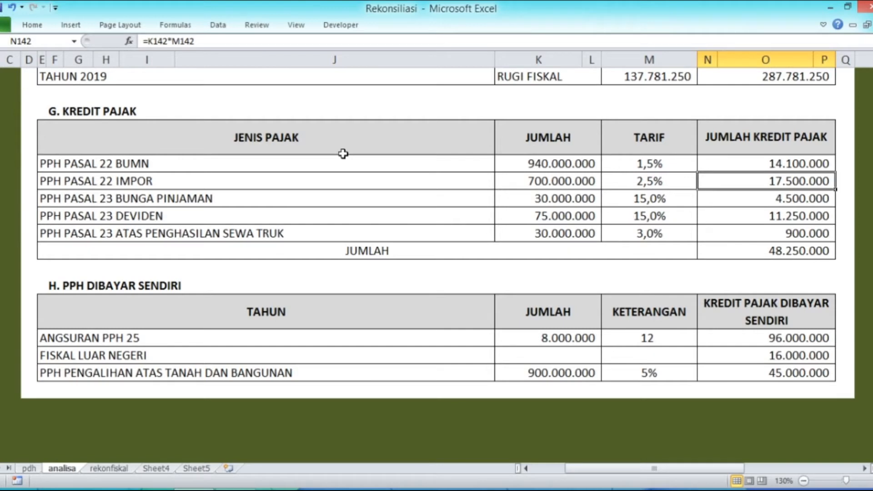
key(Down)
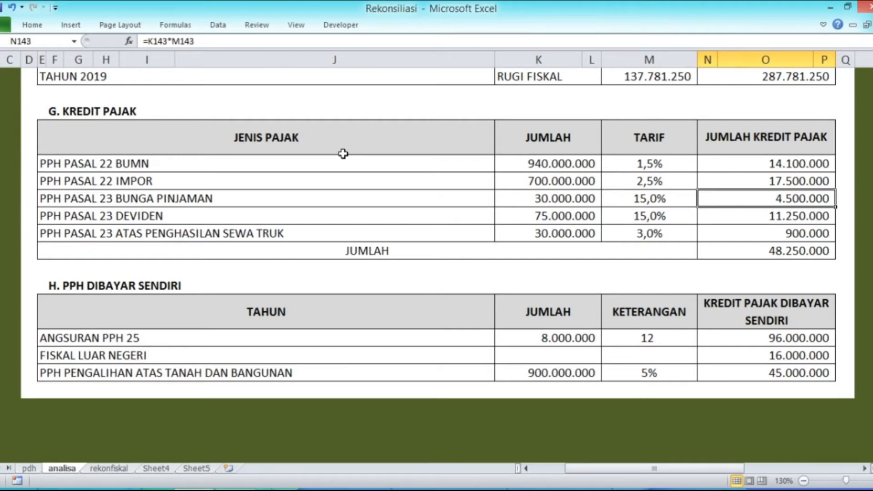
key(Left)
key(Left)
key(Right)
key(Right)
Check the rate formula for PPh Pasal 23 on truck rental income and the total tax credit formula in the Jumlah row
scroll(577, 214, down, 1)
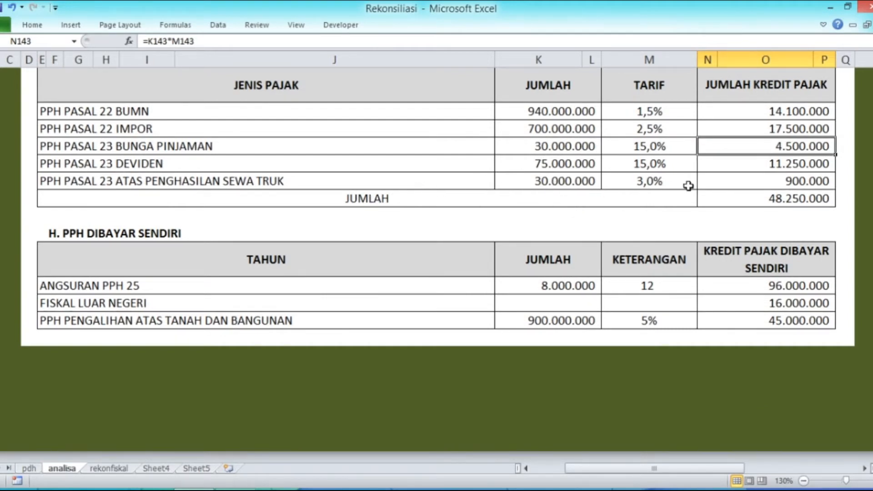
click(661, 183)
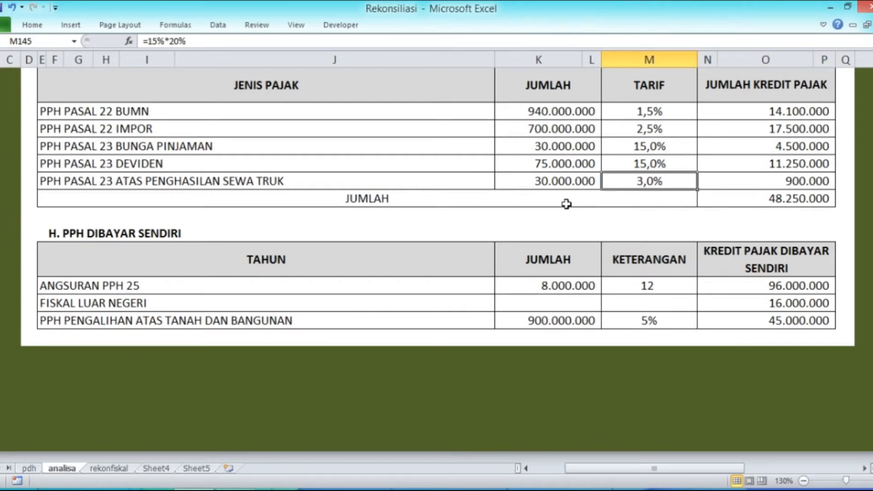
key(Right)
key(Down)
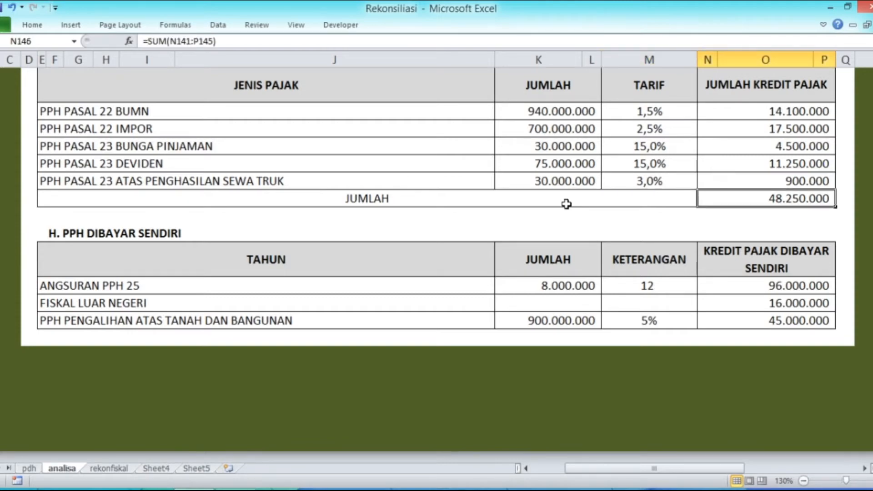
Look back over the tax credit, fiscal loss compensation and foreign income tables in sections G, F and E
scroll(583, 220, up, 2)
scroll(586, 223, down, 1)
scroll(585, 223, down, 1)
scroll(585, 224, up, 2)
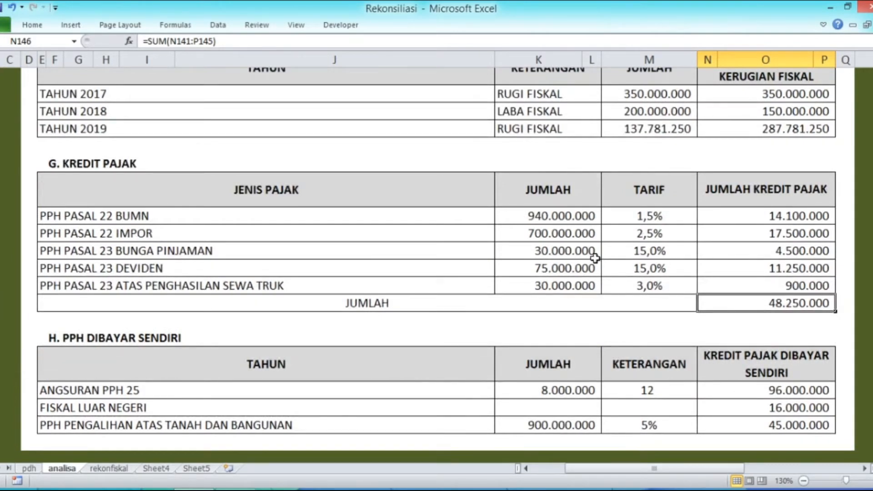
scroll(594, 258, up, 2)
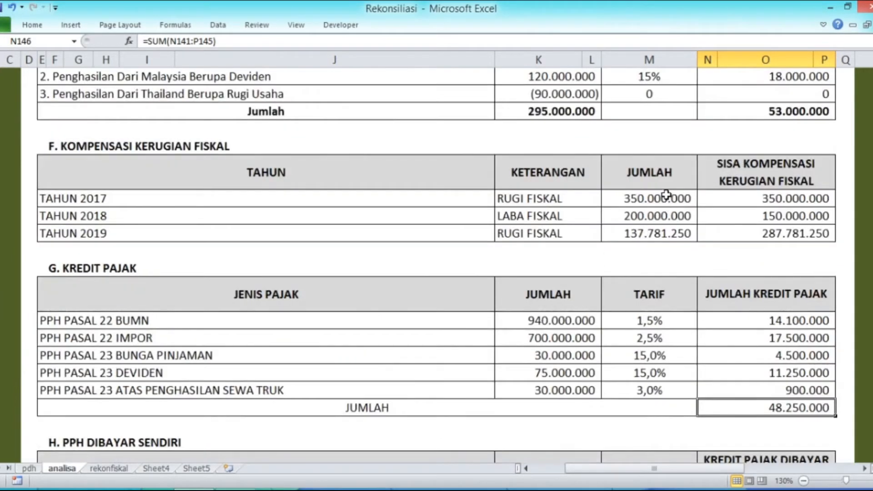
scroll(625, 184, up, 2)
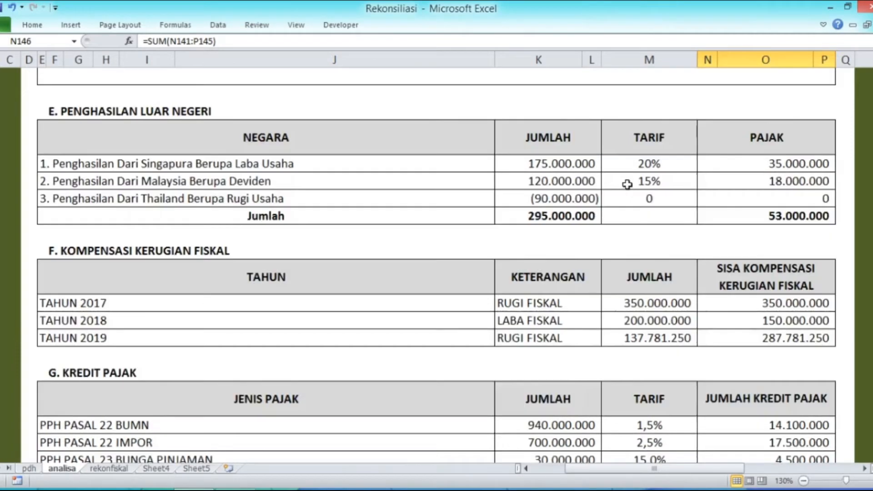
Review section H, PPh Dibayar Sendiri: the Angsuran PPh 25 amounts, Fiskal Luar Negeri credit and land and building transfer tax formula
scroll(658, 186, down, 3)
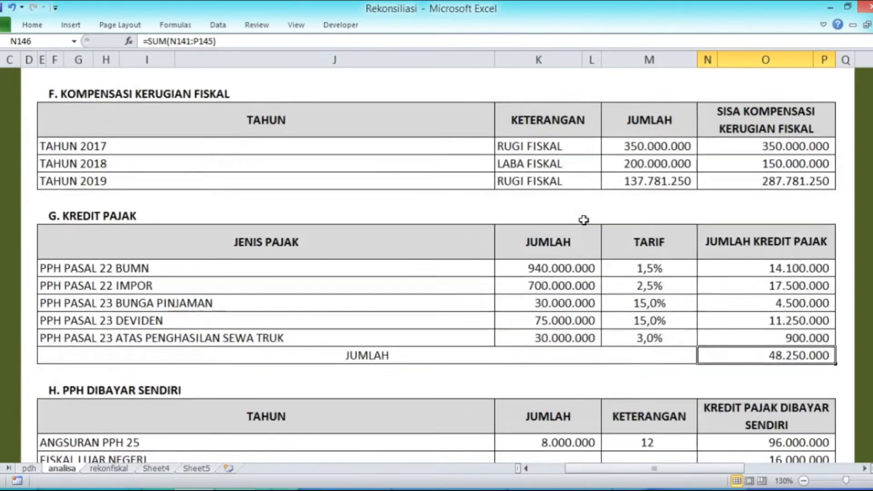
scroll(566, 221, down, 2)
scroll(566, 221, down, 2)
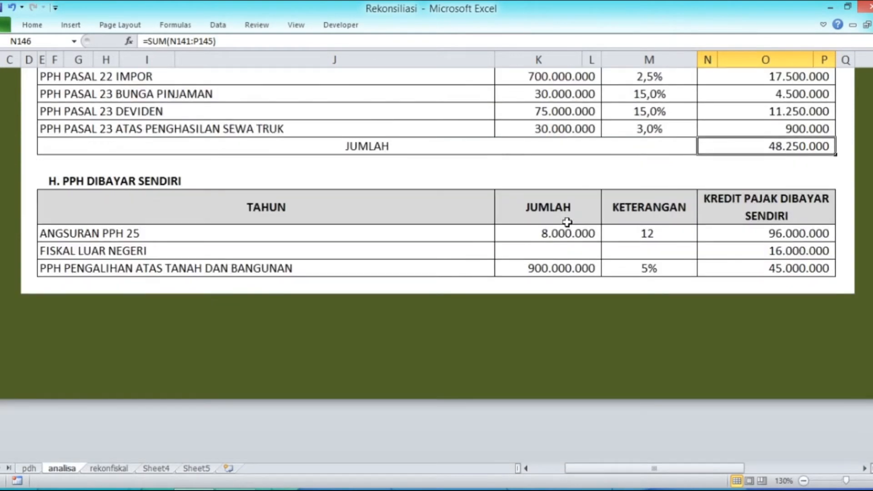
scroll(566, 222, down, 1)
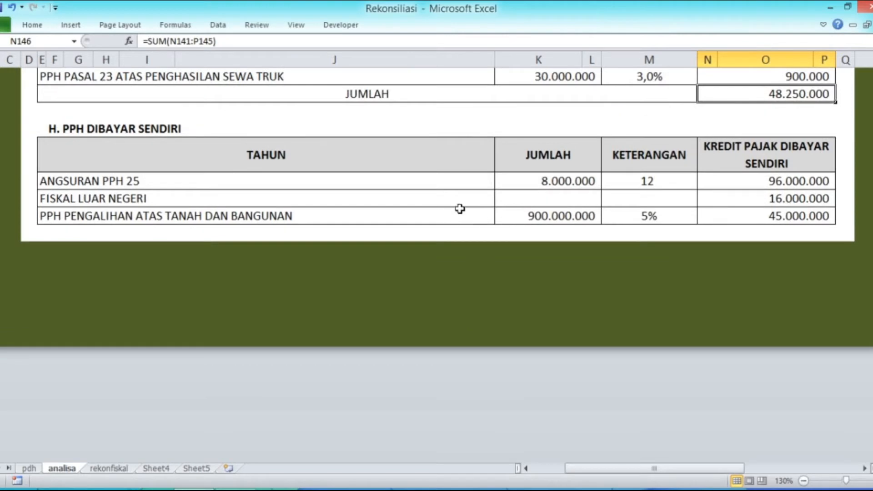
click(437, 186)
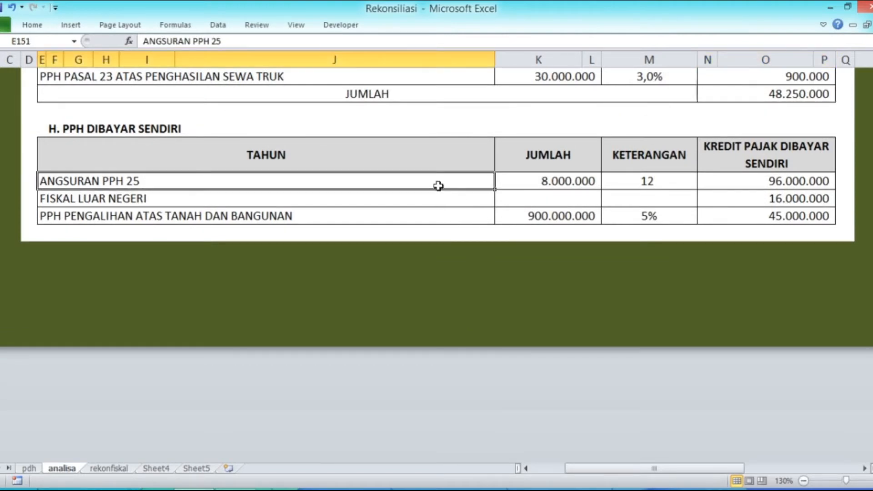
key(Right)
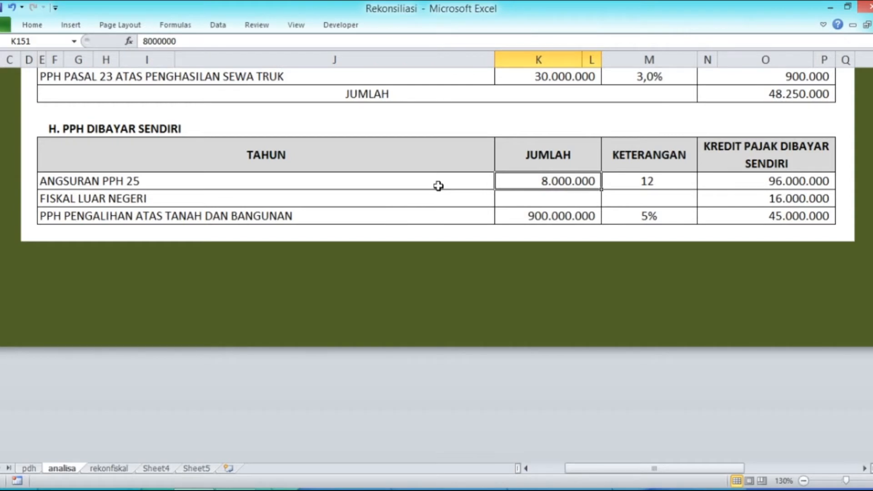
key(Right)
key(Right)
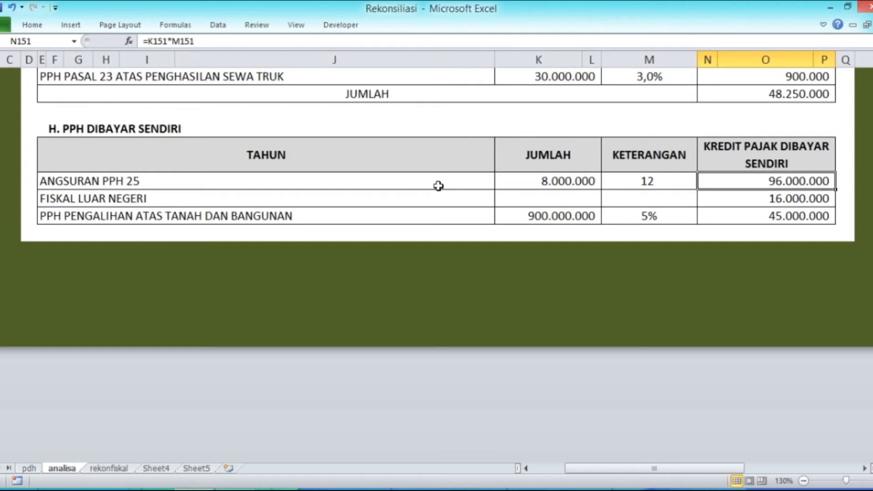
key(Down)
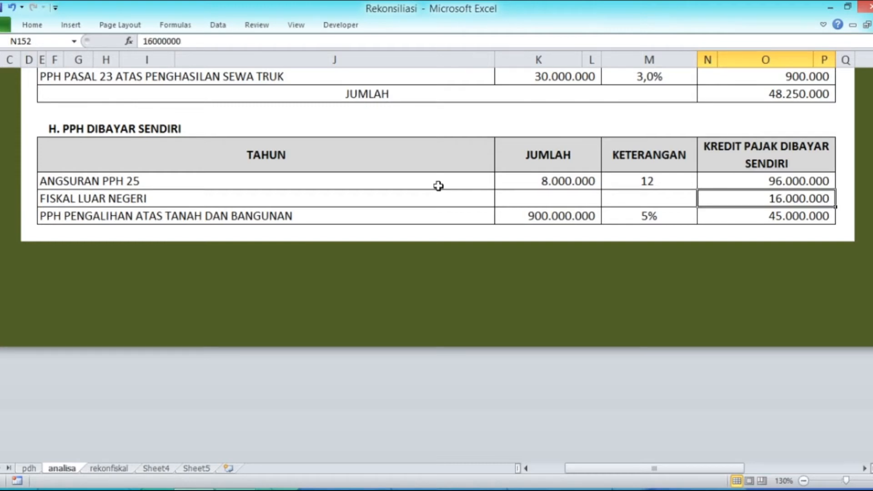
key(Down)
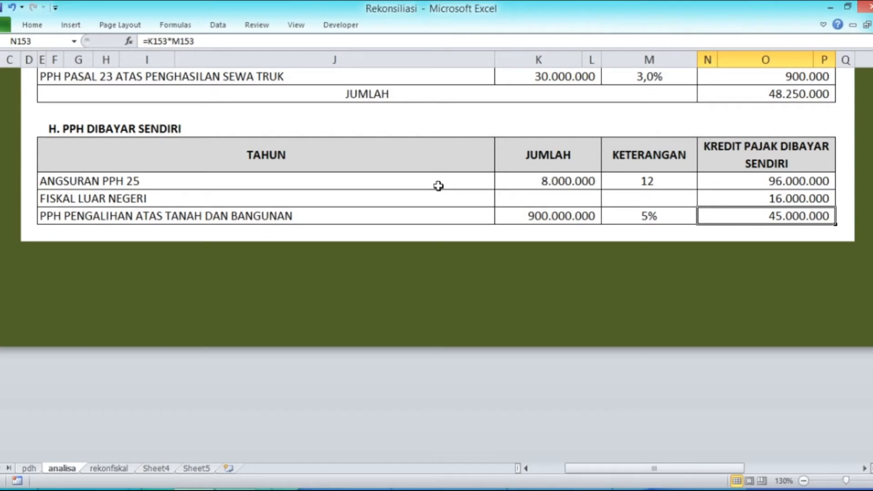
Review section C, Penghasilan Diluar Usaha, covering interest, dividend, Tangerang land sale and rental income
scroll(438, 185, up, 20)
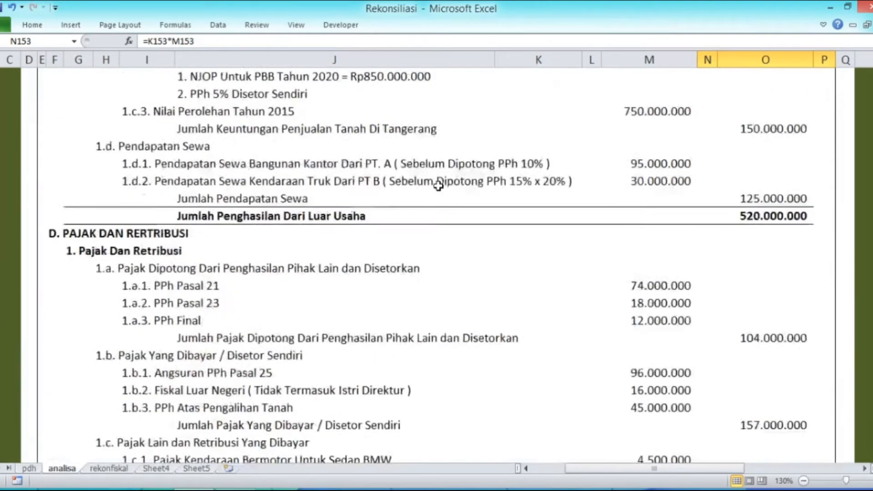
scroll(438, 186, up, 6)
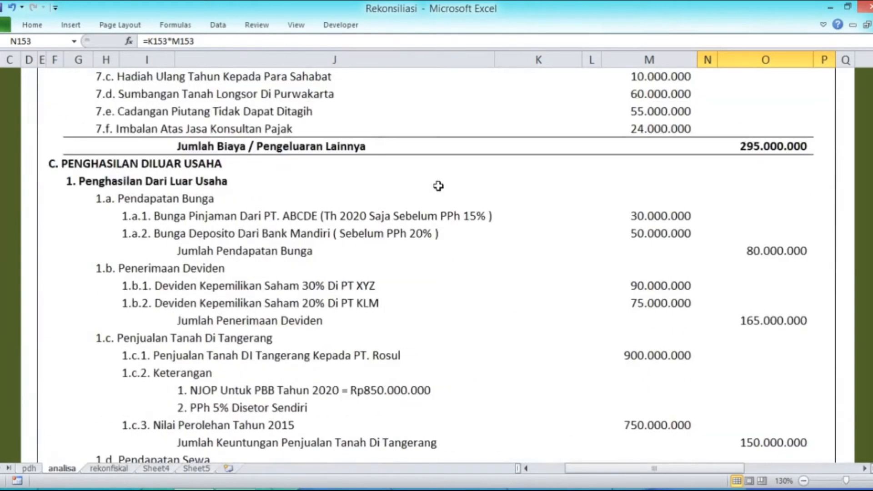
scroll(438, 185, down, 1)
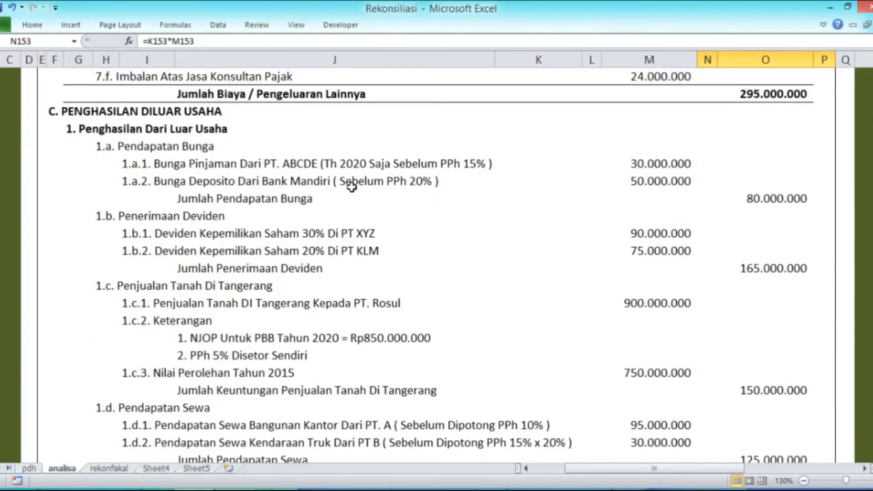
scroll(172, 152, down, 1)
scroll(285, 163, up, 1)
scroll(285, 163, down, 1)
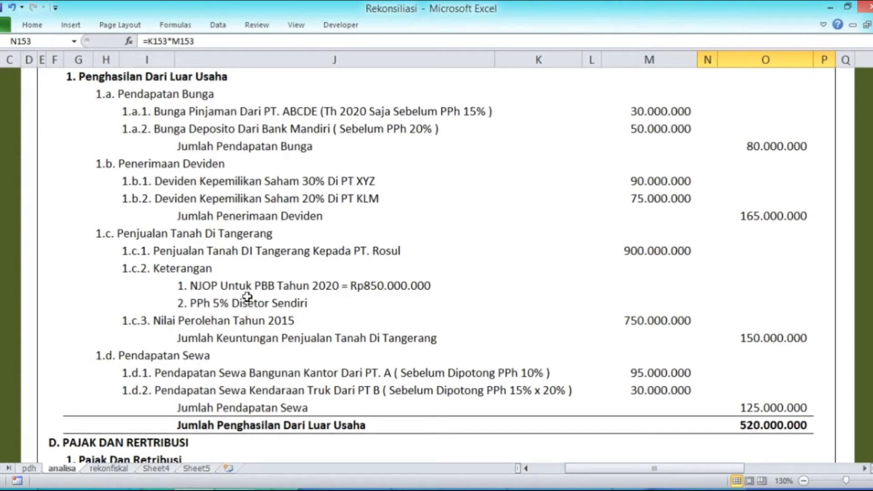
Review section A, Penghasilan, at the start of the 2020 financial statement analysis, covering sales and Harga Pokok Penjualan
scroll(247, 297, up, 20)
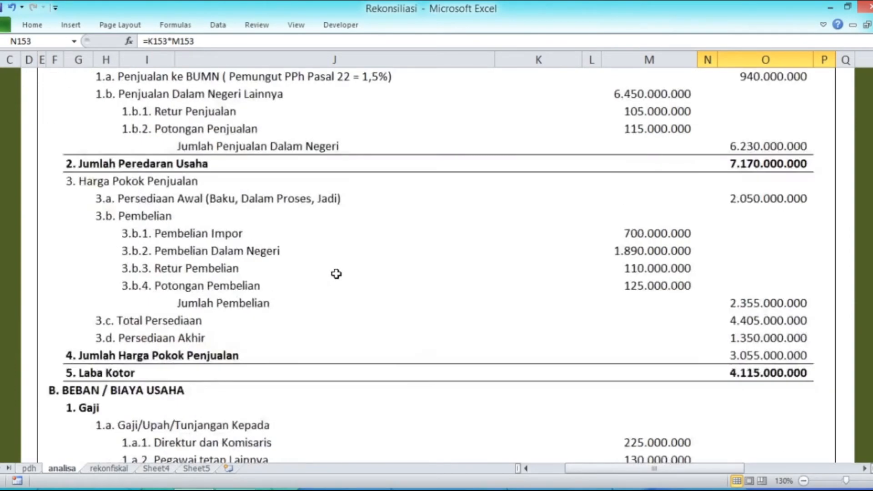
scroll(336, 273, up, 3)
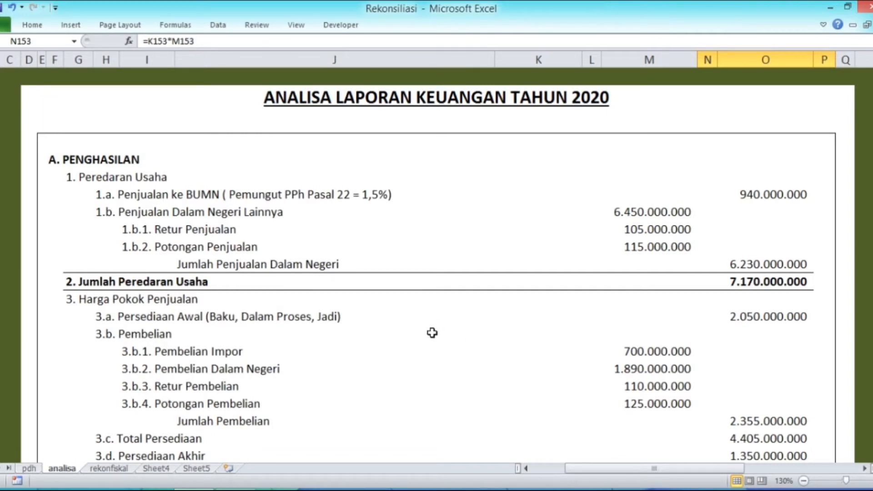
scroll(421, 333, down, 1)
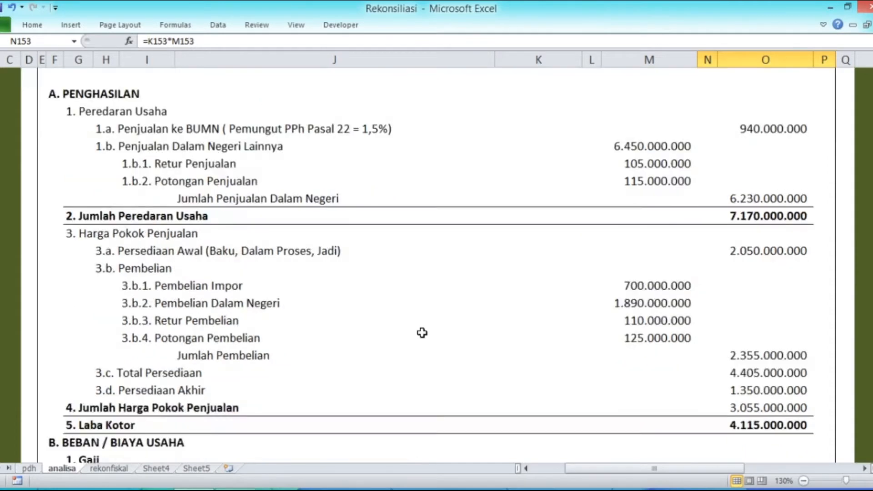
scroll(422, 333, up, 1)
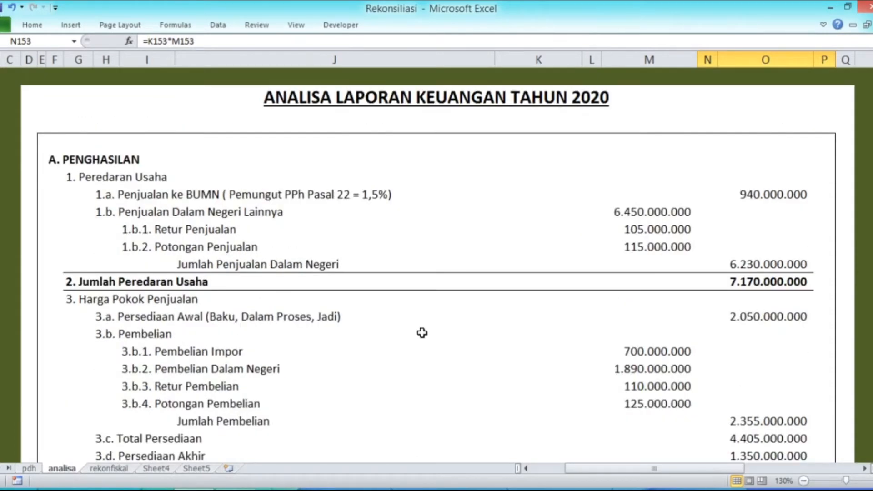
Open the rekonfiskal sheet and examine the commercial amount, correction and fiscal formula for Penjualan Kepada BUMN
click(111, 470)
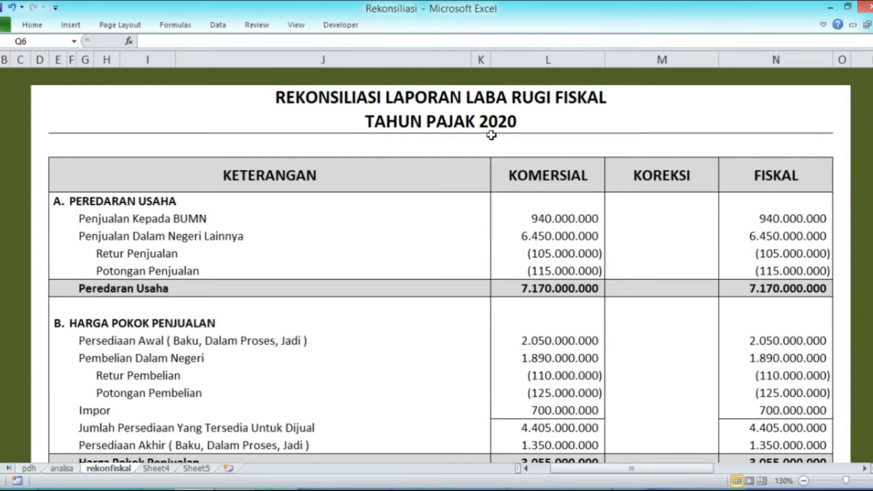
click(576, 216)
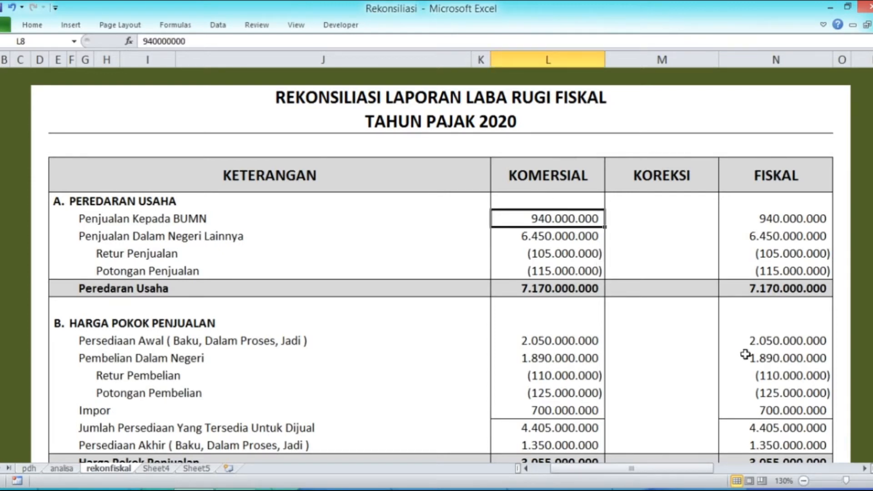
key(Down)
key(Up)
key(Right)
key(Right)
key(Left)
key(Left)
key(Right)
key(Right)
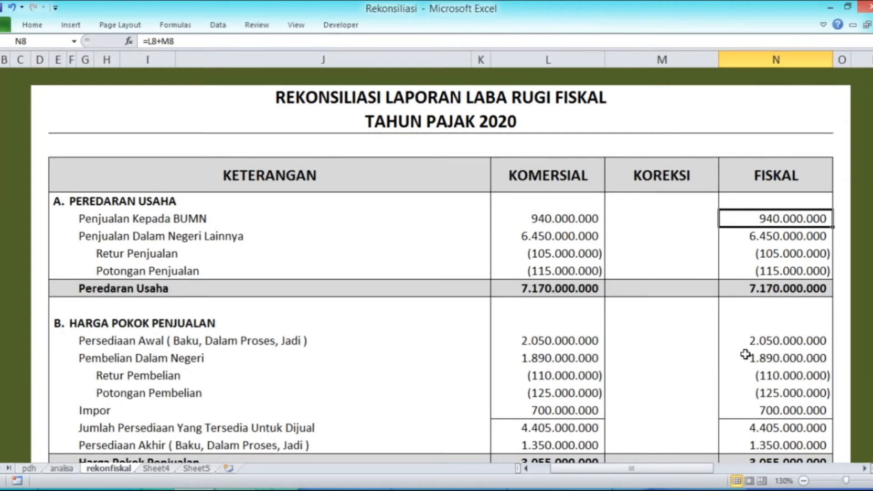
Check the formulas in the Fiskal column for the rows of section A, Peredaran Usaha
key(Down)
key(Down)
key(Down)
key(Down)
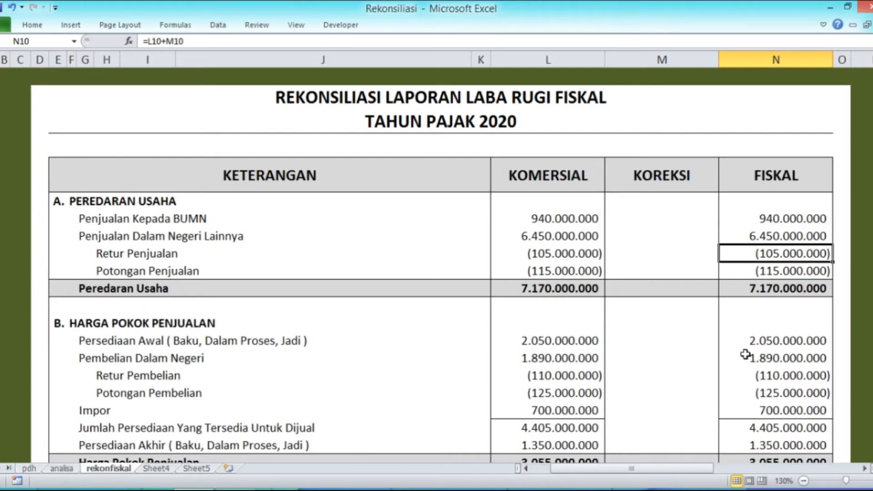
key(Up)
key(Up)
key(Up)
key(Up)
key(Down)
key(Down)
key(Down)
key(Down)
key(Down)
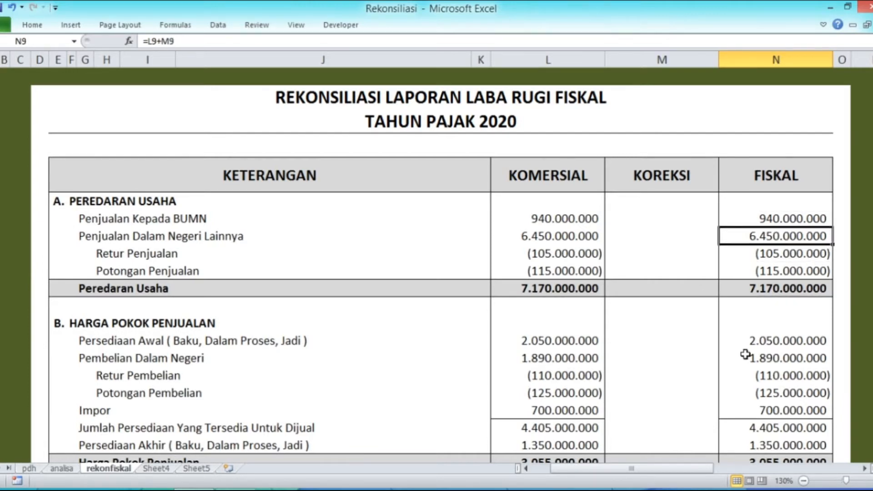
Check the formulas in the Fiskal column for the rows of section B, Harga Pokok Penjualan
key(Down)
key(Down)
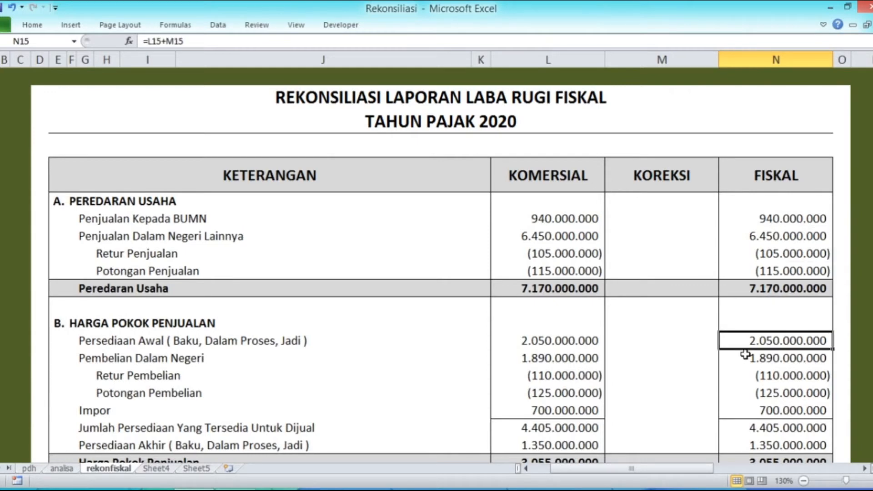
key(Down)
key(Down)
key(Down)
key(Down)
key(Down)
key(Down)
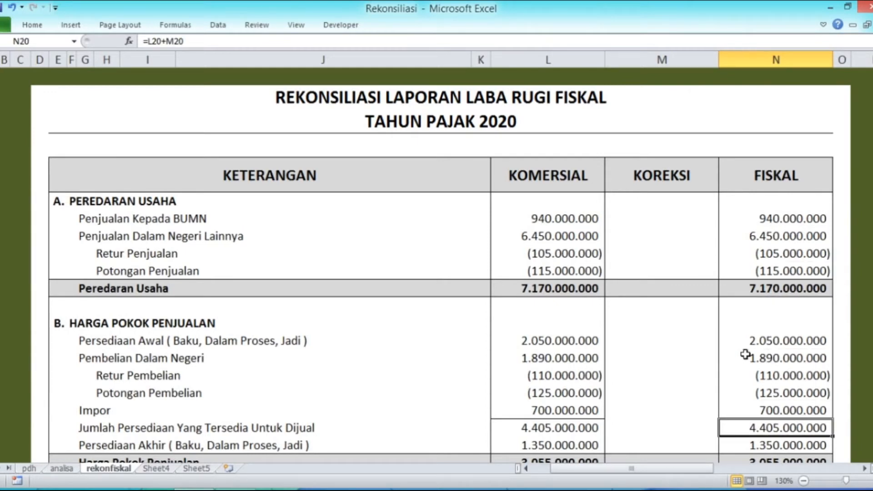
scroll(745, 354, down, 1)
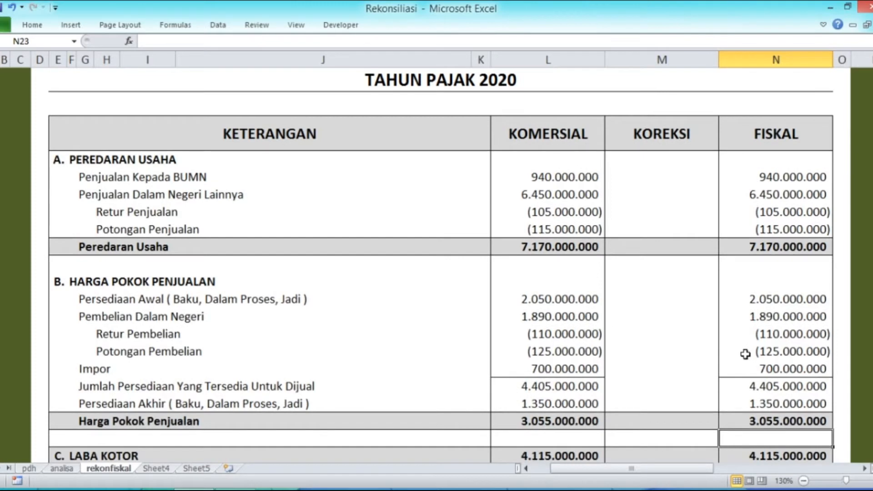
key(Left)
key(Right)
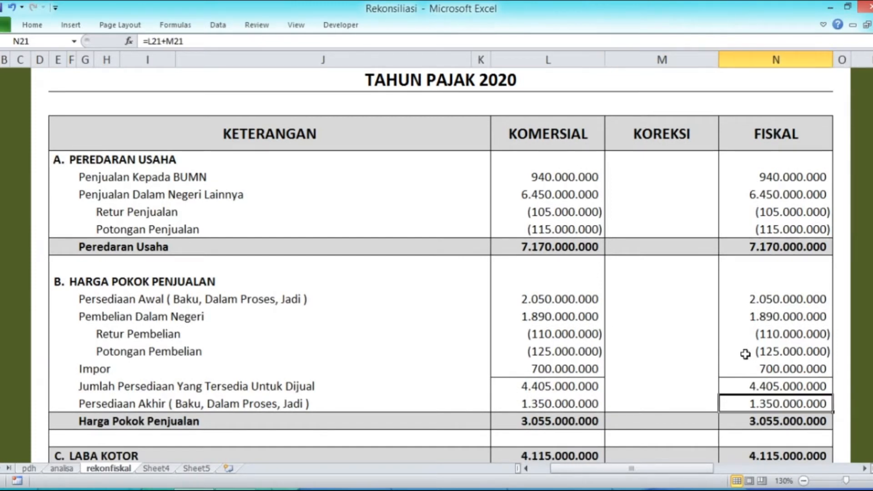
Examine the Koreksi column for the rows of Peredaran Usaha and Harga Pokok Penjualan
key(Left)
key(Up)
key(Up)
key(Up)
key(Up)
key(Up)
key(Up)
key(Up)
key(Up)
key(Up)
key(Up)
key(Up)
key(Up)
key(Up)
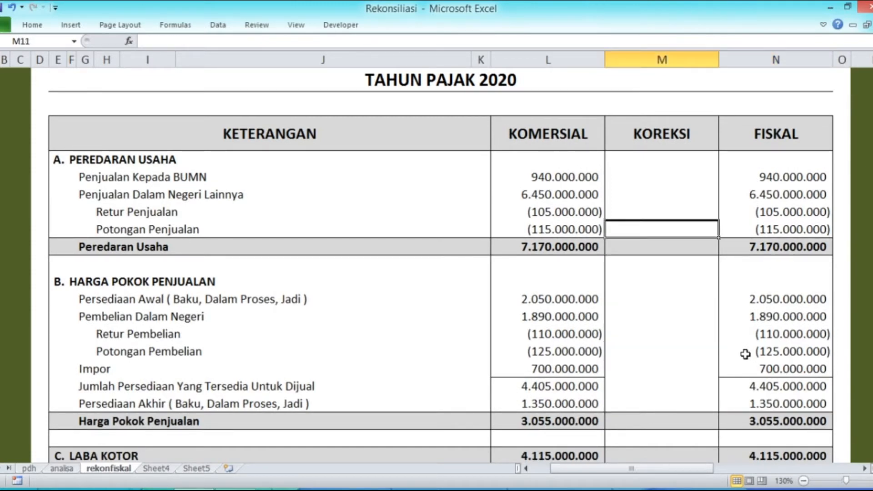
key(Down)
key(Down)
key(Down)
key(Down)
key(Down)
key(Down)
key(Down)
key(Down)
key(Down)
key(Down)
key(Down)
key(Down)
key(Down)
key(Down)
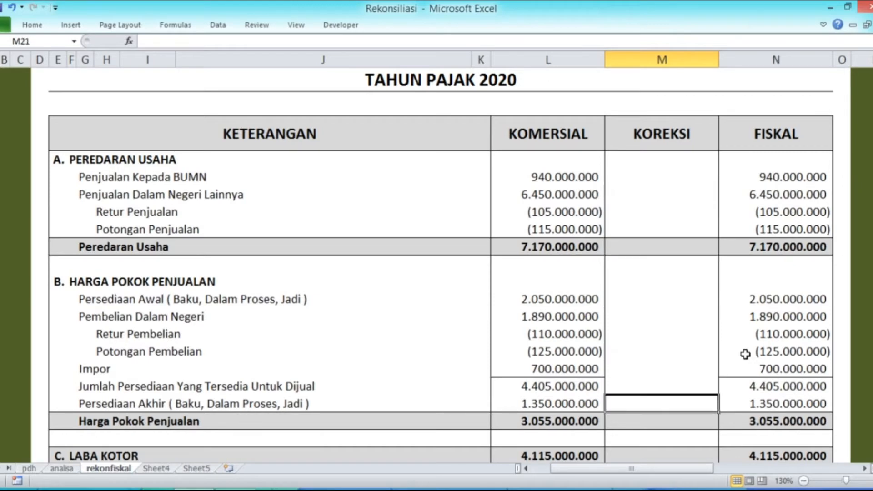
Check the correction cell and the fiscal formula for section C, Laba Kotor
key(Down)
key(Down)
key(Down)
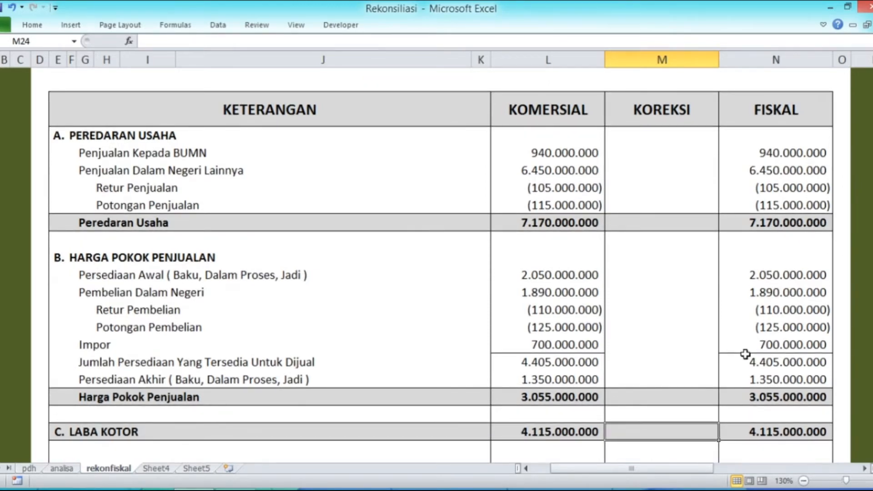
key(Right)
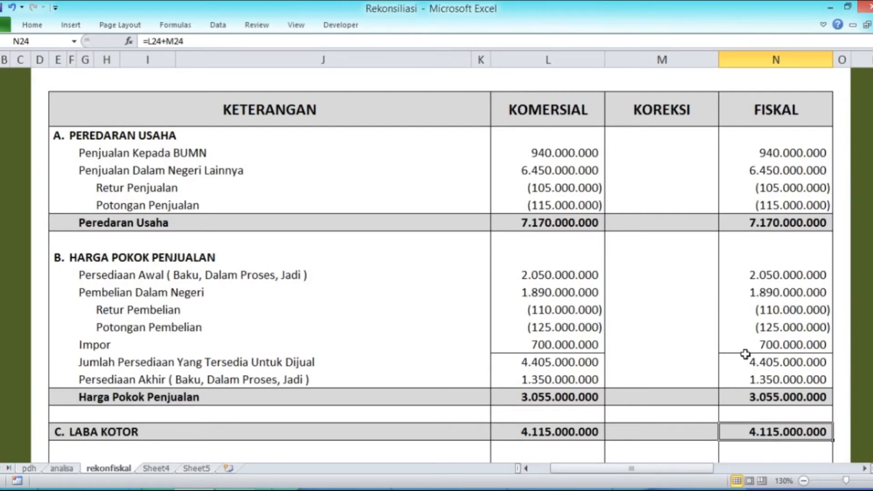
Trace the commercial Laba Kotor calculation through the formulas for Peredaran Usaha, Harga Pokok Penjualan and Laba Kotor
key(Left)
key(Left)
key(Up)
key(Up)
key(Up)
key(Up)
key(Up)
key(Up)
key(Up)
key(Up)
key(Up)
key(Up)
key(Up)
key(Up)
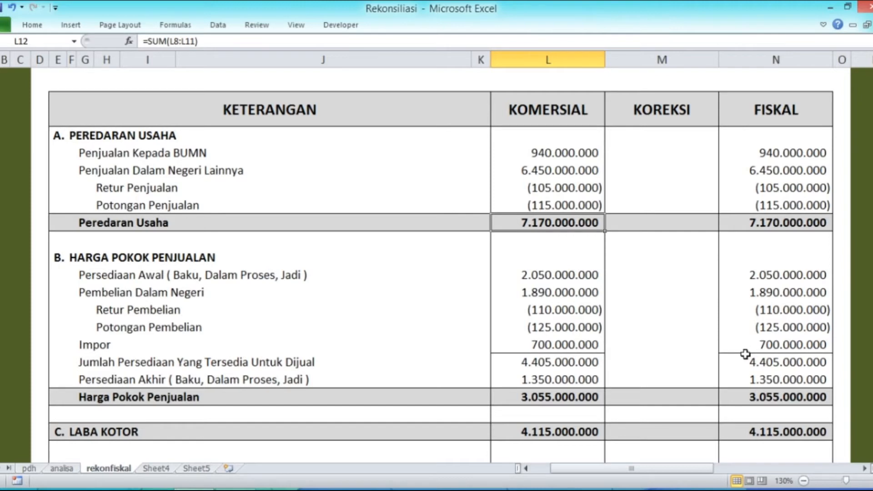
key(Down)
key(Down)
key(Down)
key(Down)
key(Down)
key(Down)
key(Down)
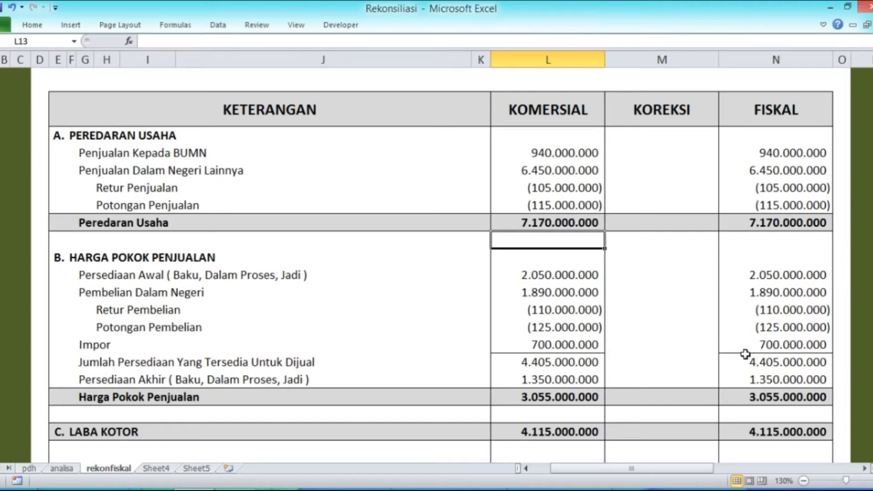
key(Down)
key(Down)
key(Down)
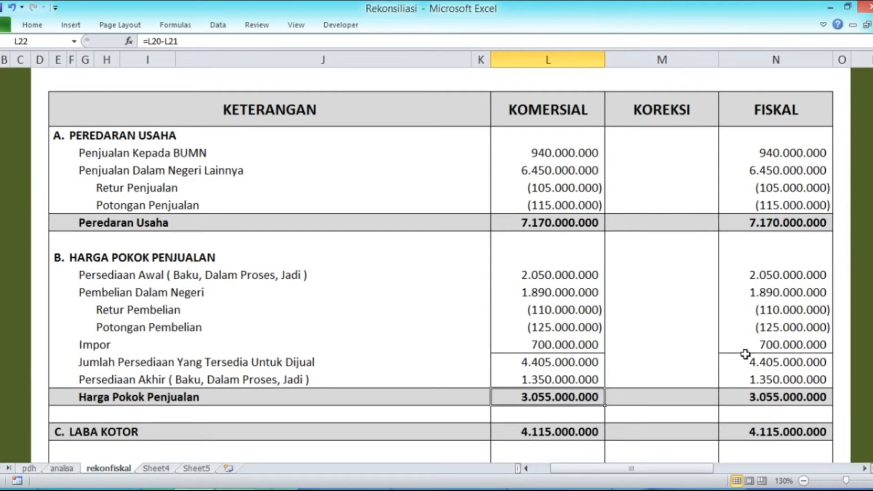
key(Down)
key(Down)
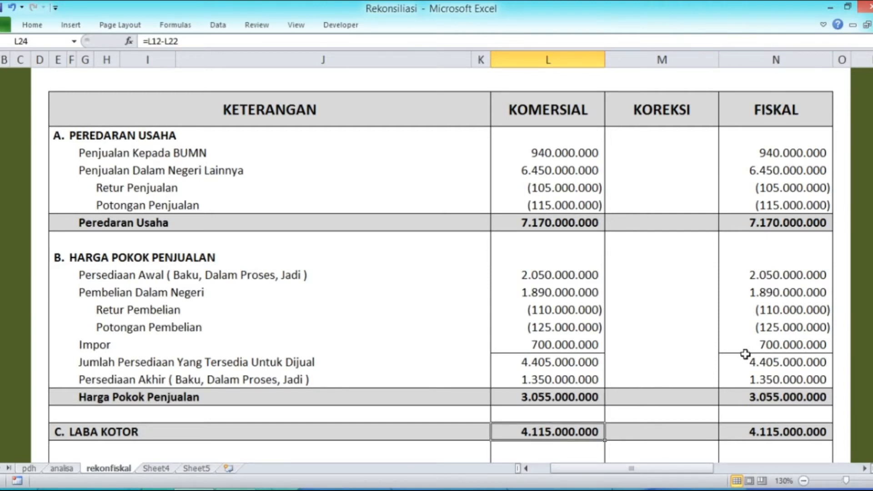
key(Right)
key(Right)
key(Left)
key(Left)
key(Down)
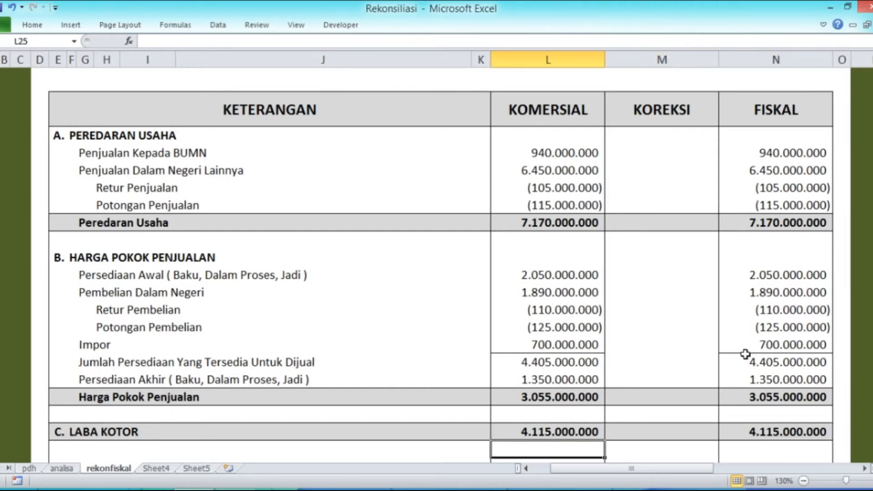
Look through section D, Biaya Usaha, from Gaji to Perjalanan, including the notes under each expense
key(Down)
key(Down)
key(Down)
key(Down)
key(Down)
key(Down)
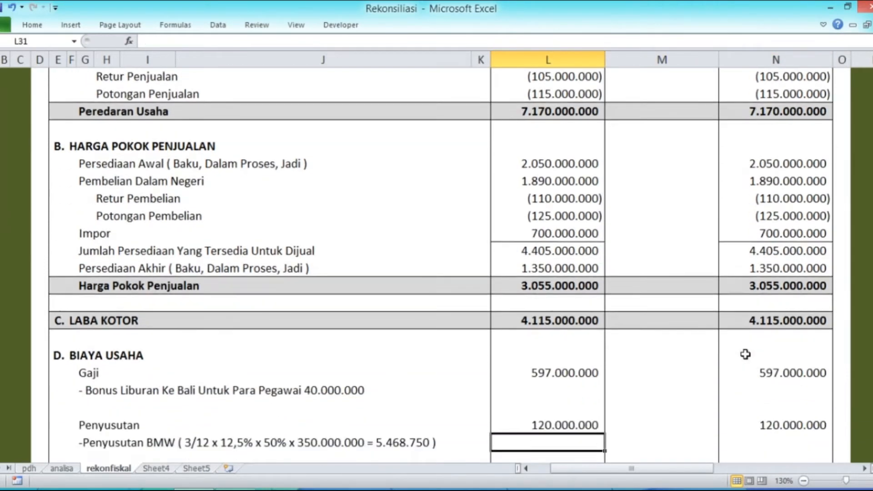
key(Down)
key(Down)
key(Down)
key(Down)
key(Down)
key(Down)
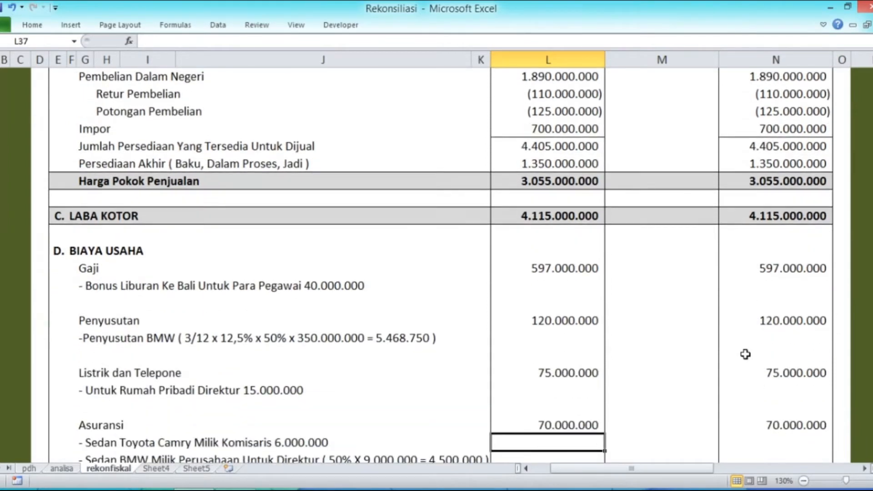
key(Down)
key(Down)
key(Down)
key(Down)
key(Down)
key(Down)
key(Down)
key(Up)
key(Up)
key(Up)
key(Up)
key(Up)
key(Up)
key(Up)
key(Up)
key(Up)
key(Up)
key(Up)
key(Up)
key(Up)
key(Up)
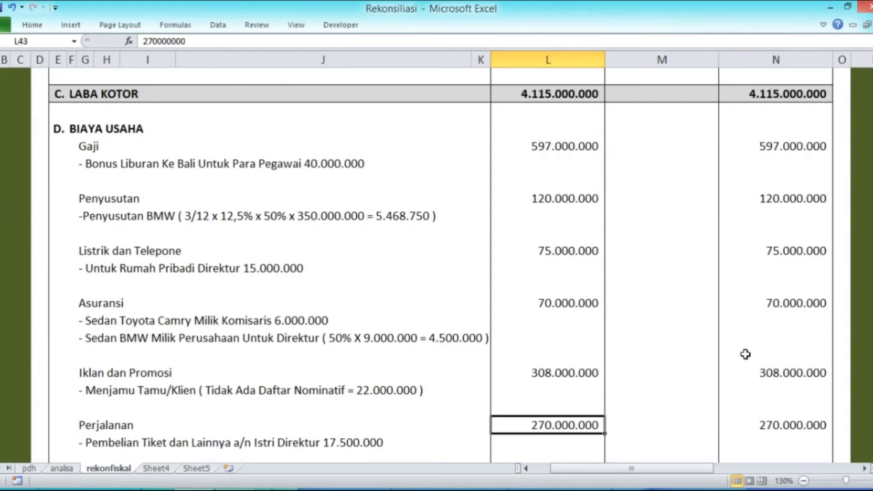
key(Up)
key(Up)
key(Up)
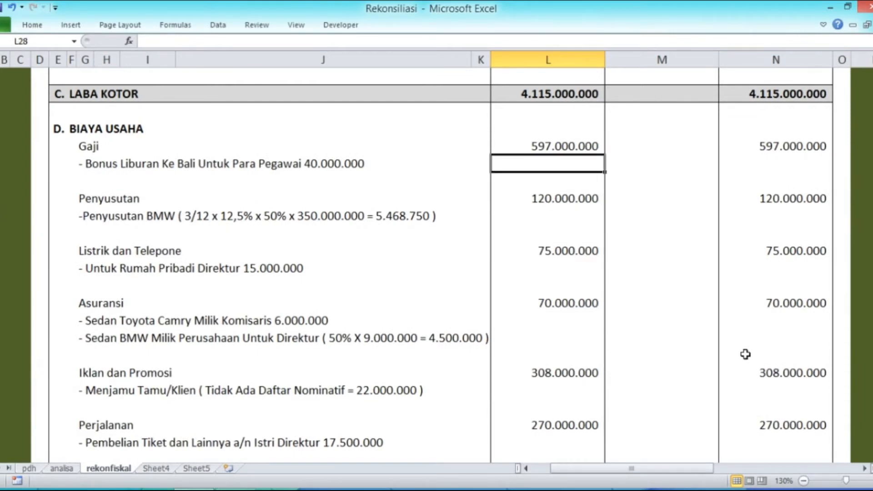
Examine the commercial amount for Gaji and the note on the employees' Bali holiday bonus beneath it
key(Left)
key(Left)
key(Left)
key(Left)
key(Left)
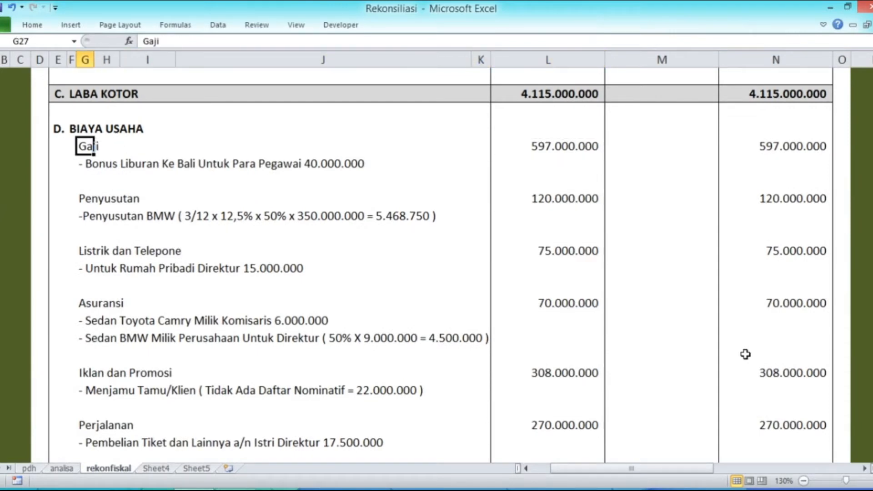
key(Right)
key(Right)
key(Right)
key(Right)
key(Right)
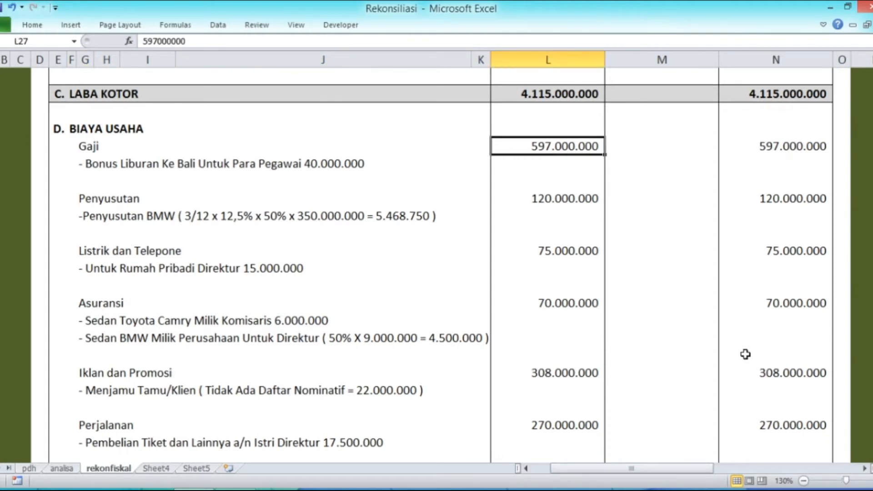
key(Left)
key(Left)
key(Left)
key(Left)
key(Down)
key(Left)
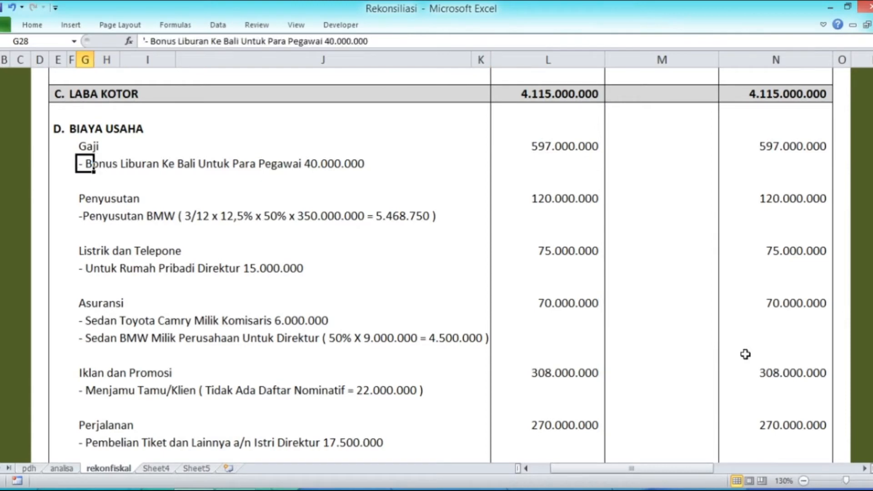
Enter a fiscal correction of -40000000 for Gaji in the Koreksi column
key(Right)
key(Right)
key(Right)
key(Right)
key(Right)
key(Right)
key(Right)
key(Right)
key(Left)
key(Left)
key(Left)
key(Right)
key(Up)
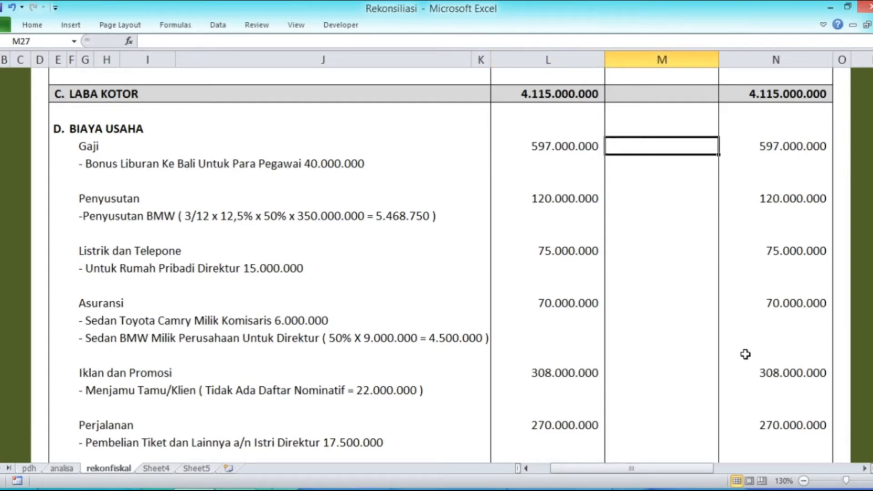
text(-40)
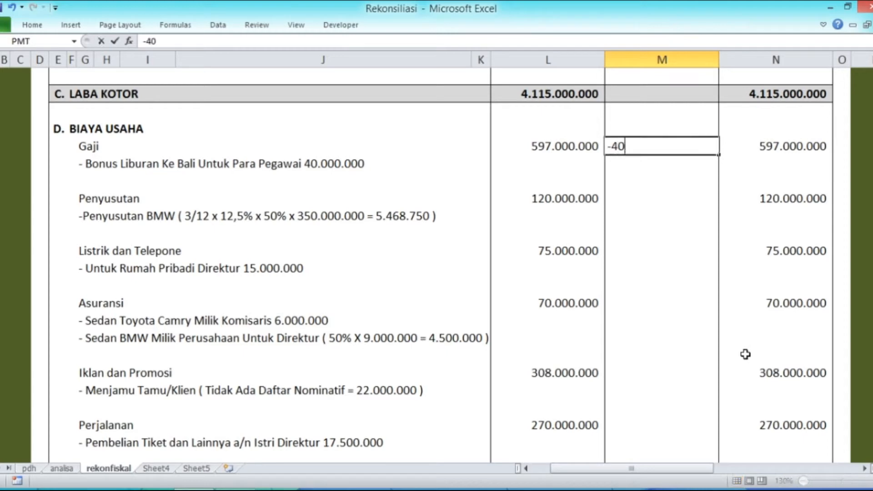
text(000000)
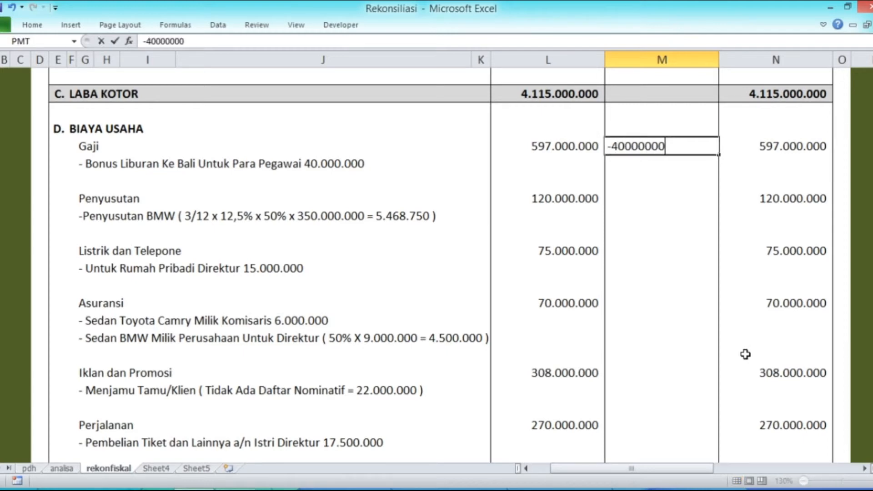
key(Return)
key(Up)
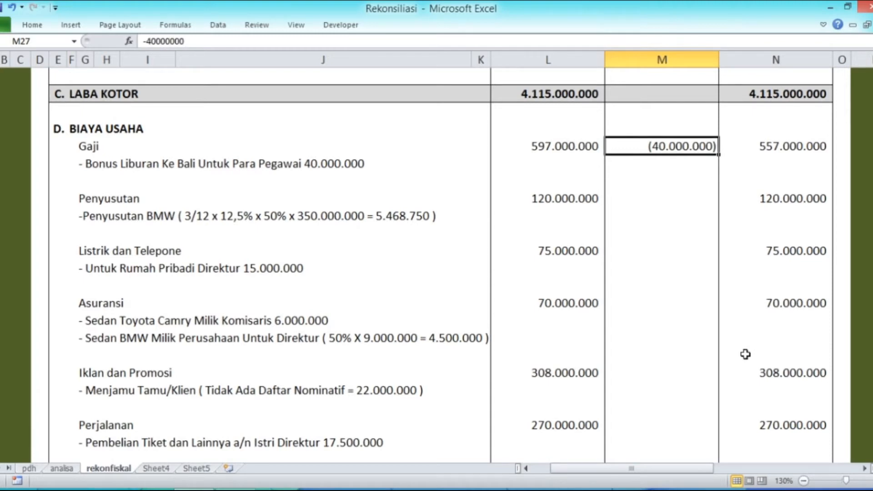
Compare the commercial, correction and fiscal amounts for Gaji, including the fiscal formula
key(Left)
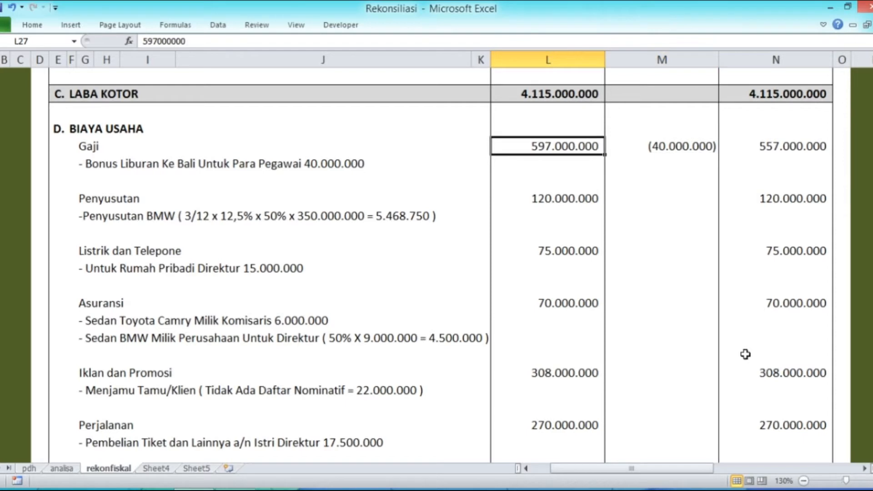
key(Right)
key(Right)
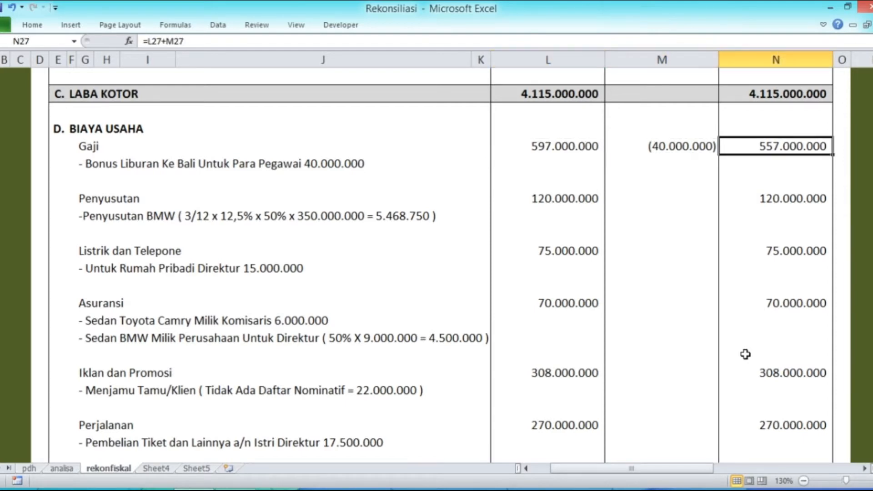
key(Left)
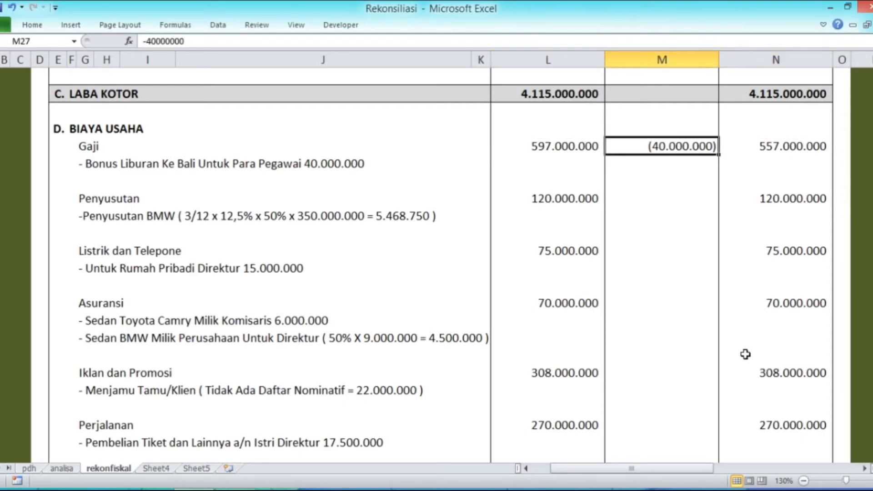
key(Left)
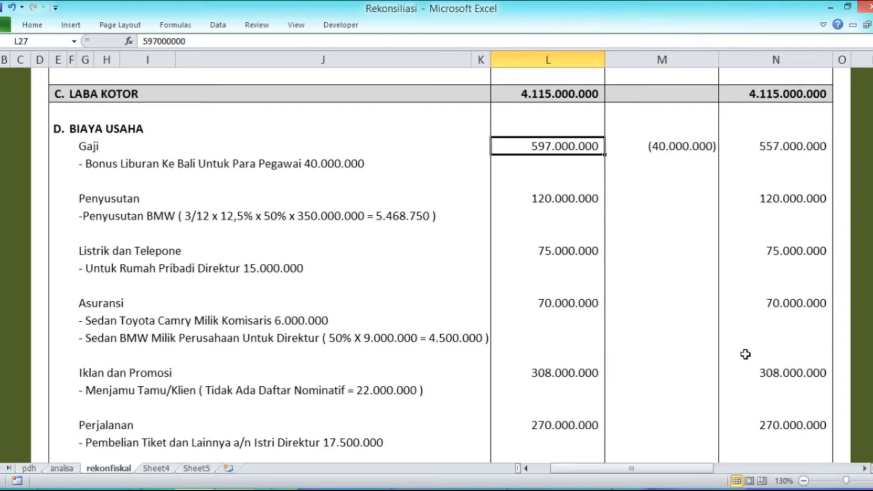
Examine the commercial amount for Penyusutan and the BMW depreciation calculation in the note beneath it
key(Down)
key(Down)
key(Down)
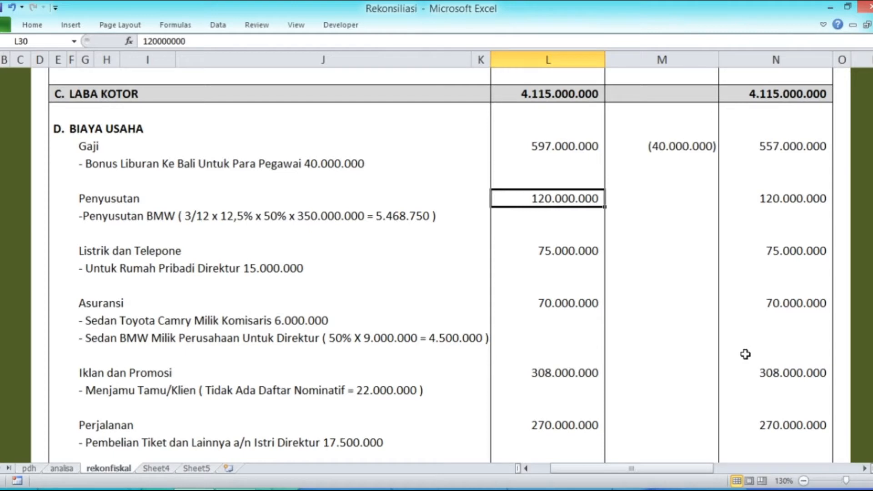
key(Down)
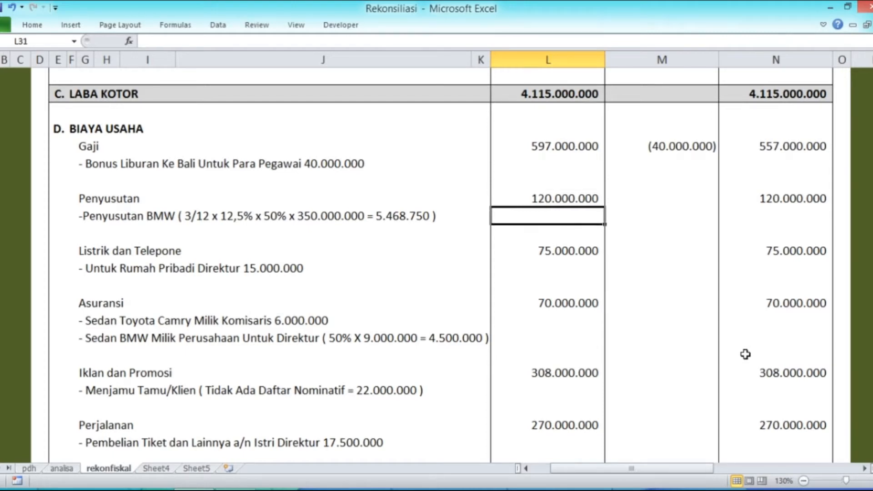
key(Up)
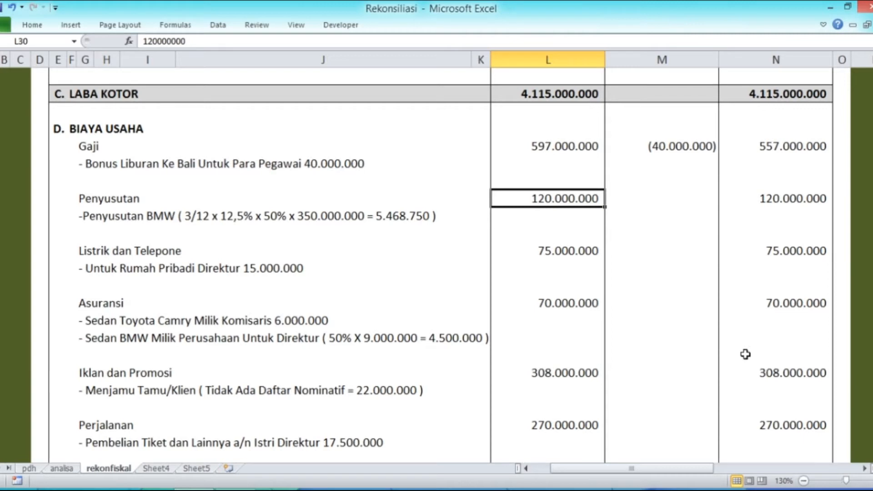
key(Left)
key(Left)
key(Left)
key(Left)
key(Left)
key(Left)
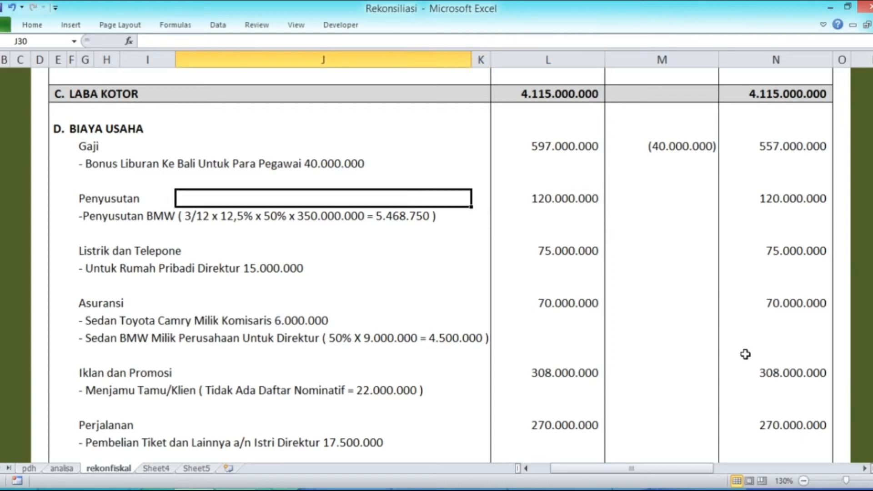
key(Down)
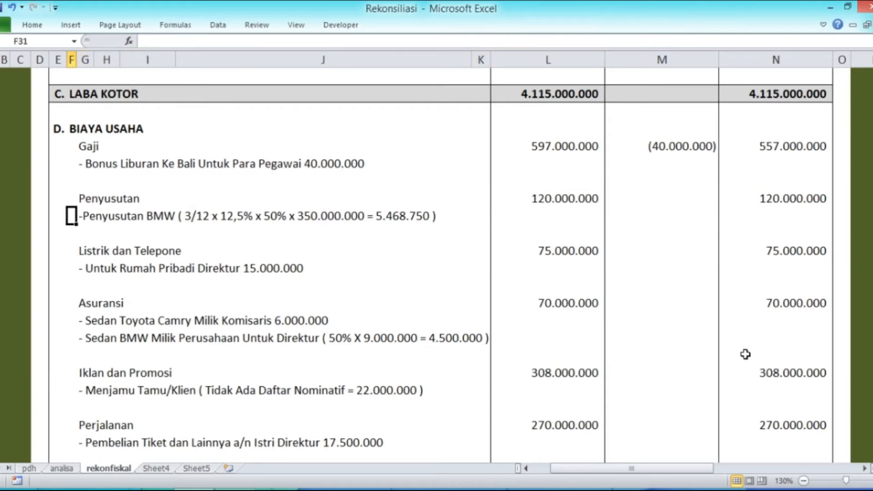
key(Right)
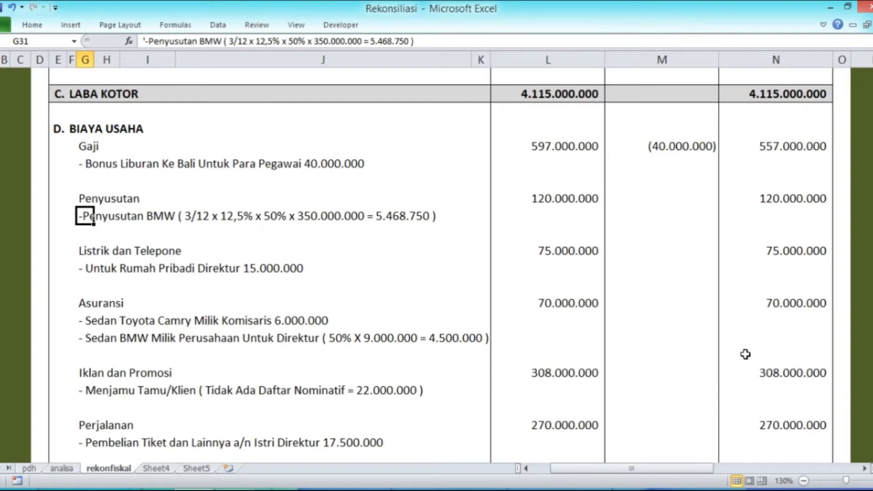
key(Right)
key(Right)
key(Right)
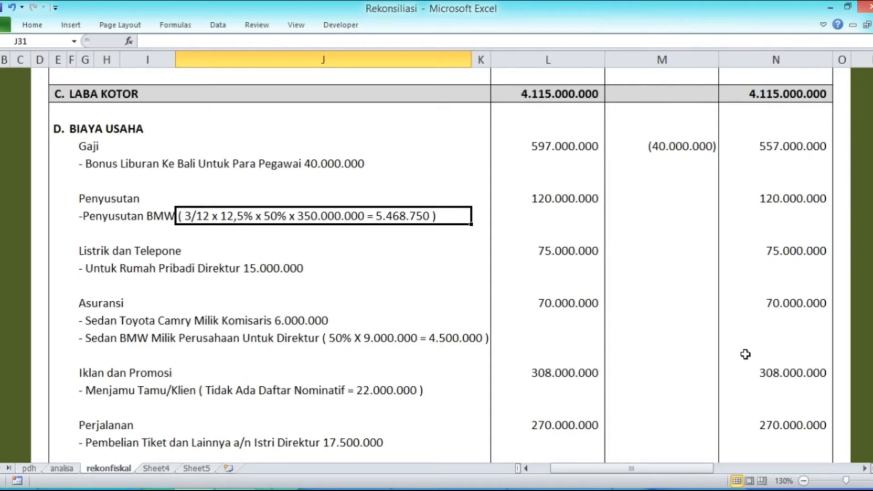
Enter a fiscal correction of 5468750 for Penyusutan in the Koreksi column
key(Right)
key(Right)
key(Right)
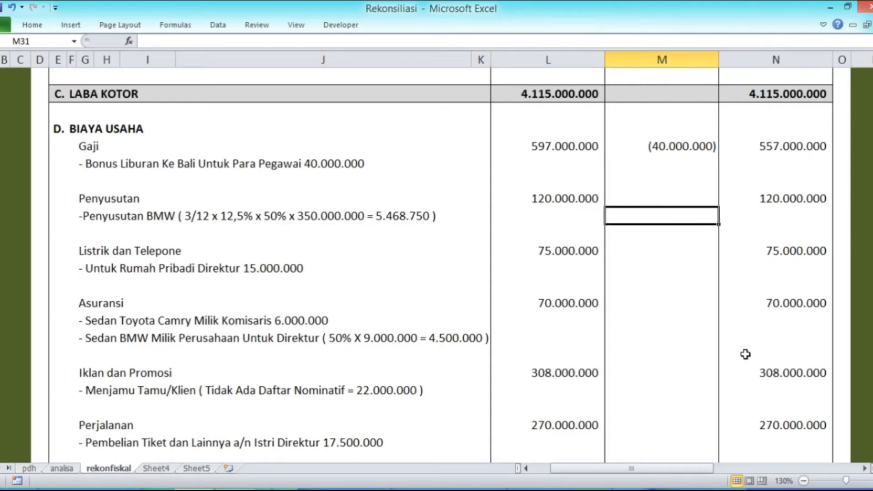
key(Up)
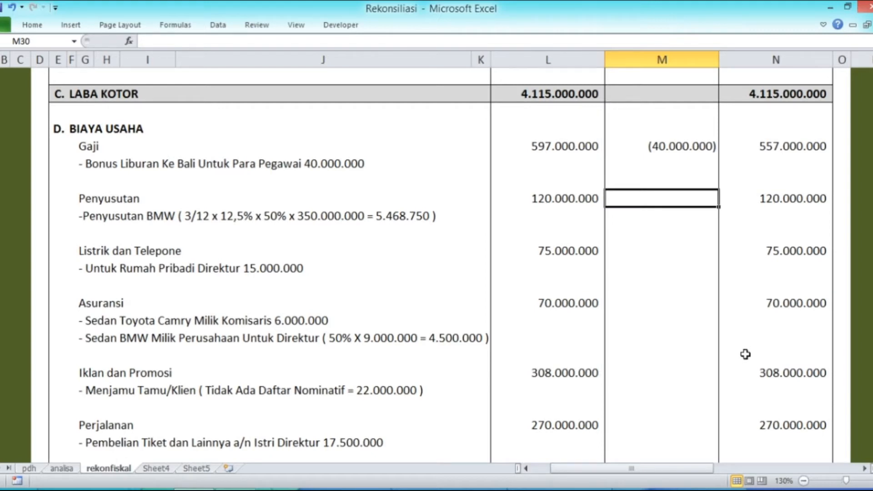
text(54)
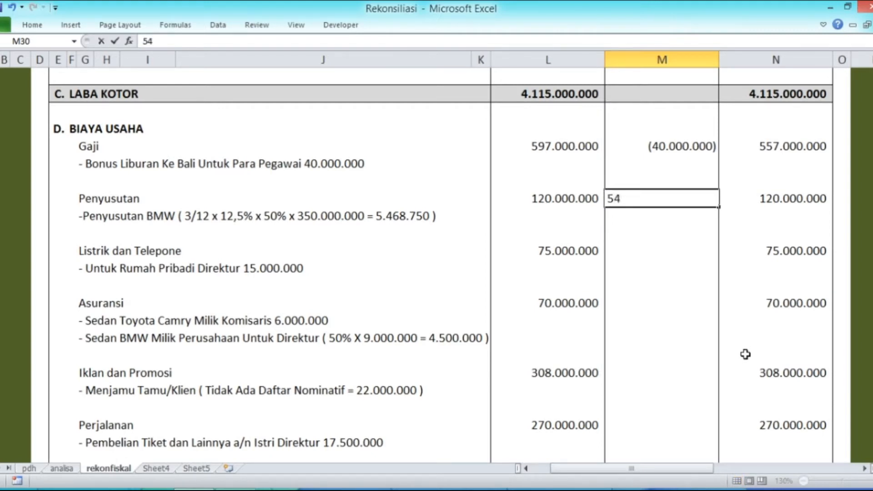
text(68750)
key(Return)
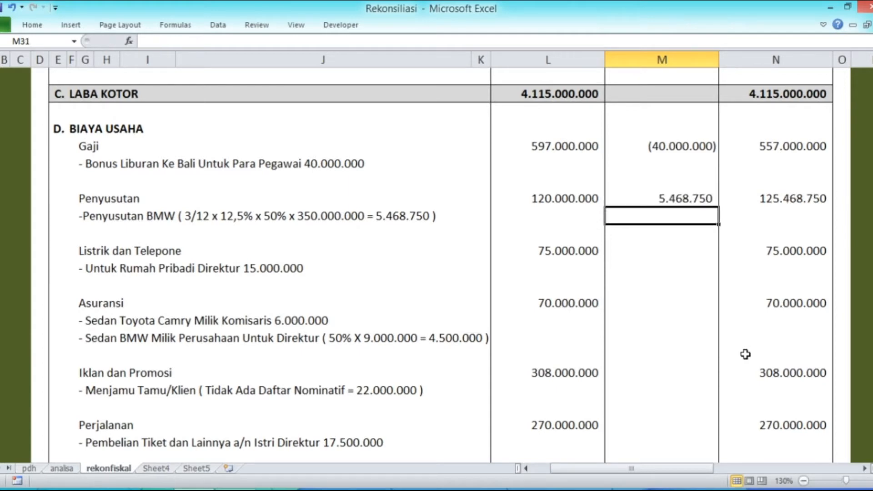
Enter a fiscal correction of -15000000 for Listrik dan Telepone in the Koreksi column
key(Down)
key(Down)
key(Left)
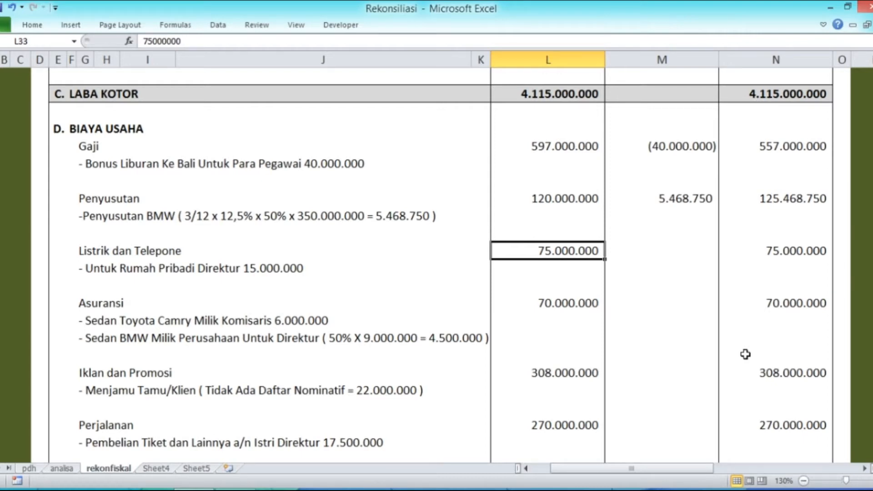
key(Right)
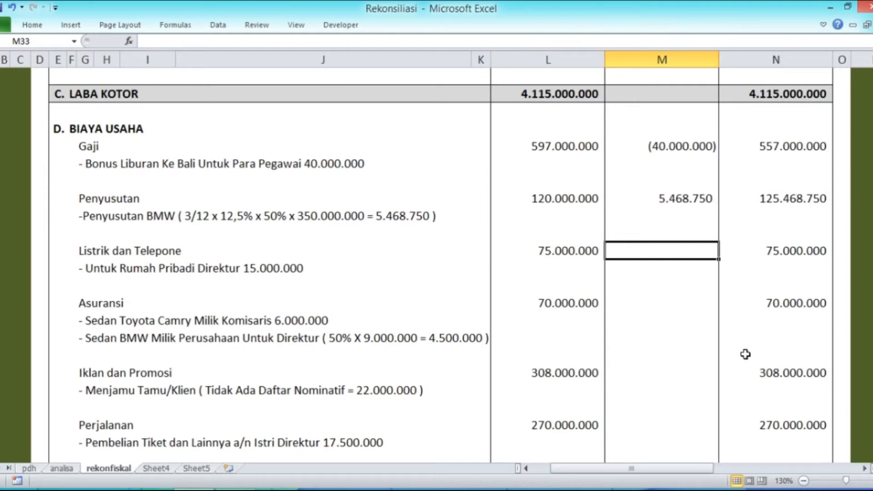
text(-15)
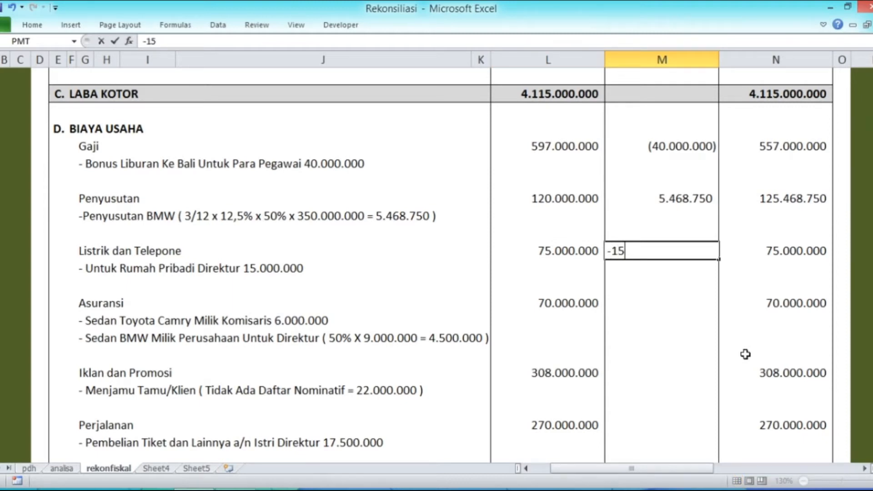
text(000000)
key(Return)
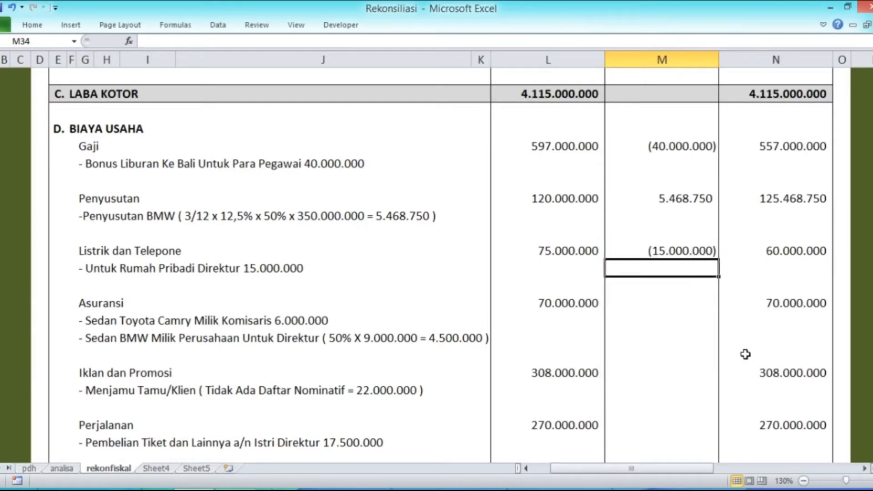
Check the Premi Asuransi breakdown on the analisa sheet and enter a fiscal correction of -10500000 for Asuransi on the rekonfiskal sheet
key(Down)
key(Down)
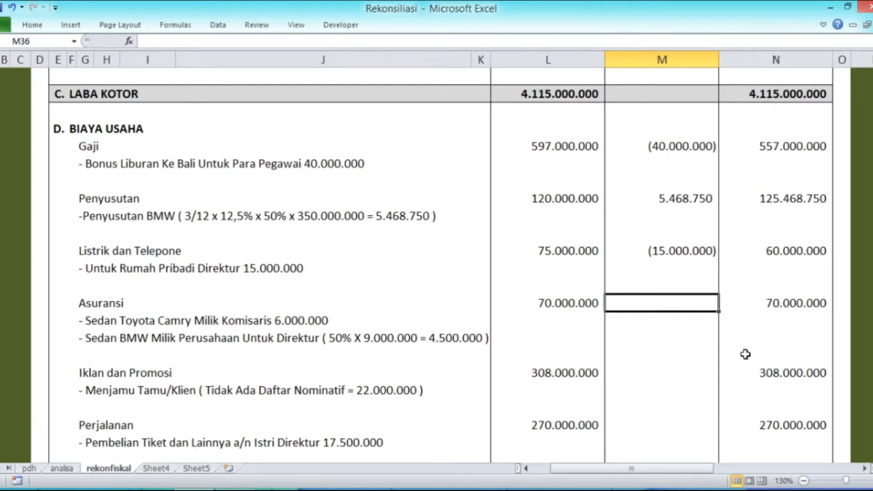
click(62, 468)
scroll(337, 305, down, 12)
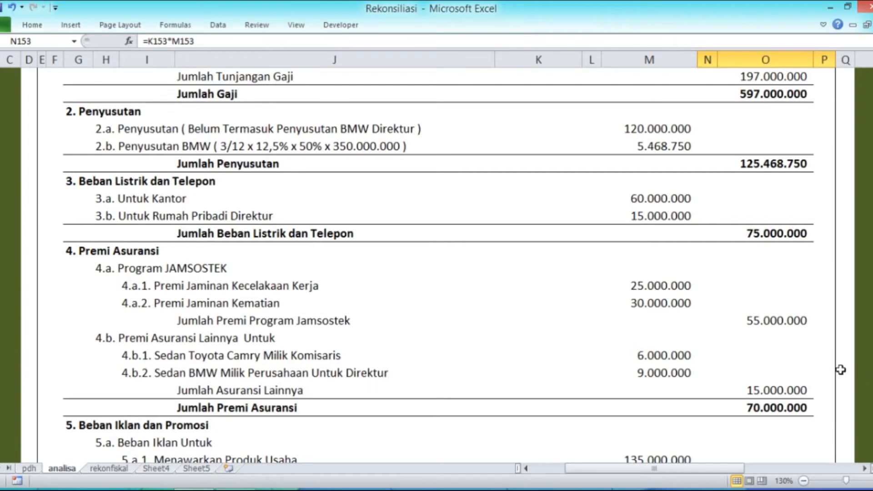
click(106, 469)
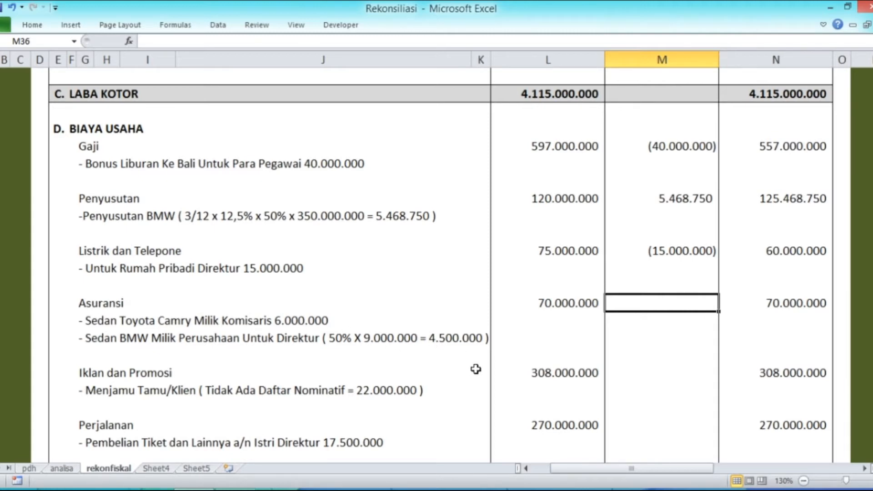
text(-)
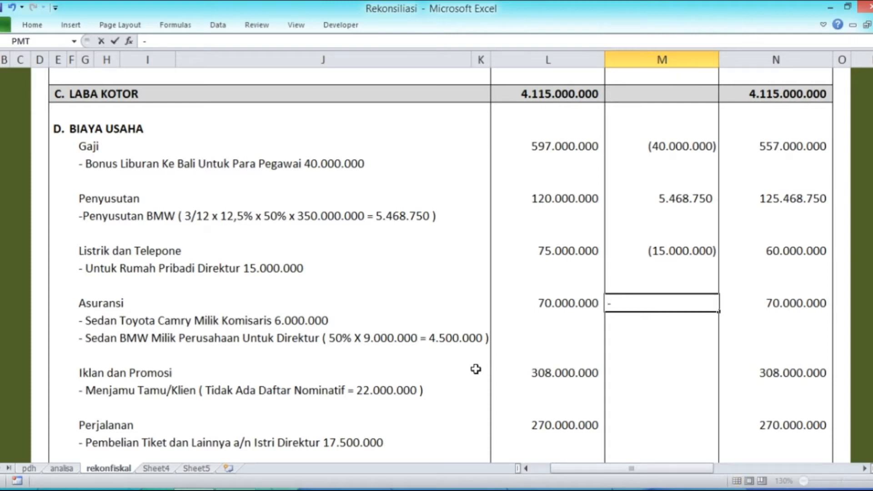
text(10500000)
key(Return)
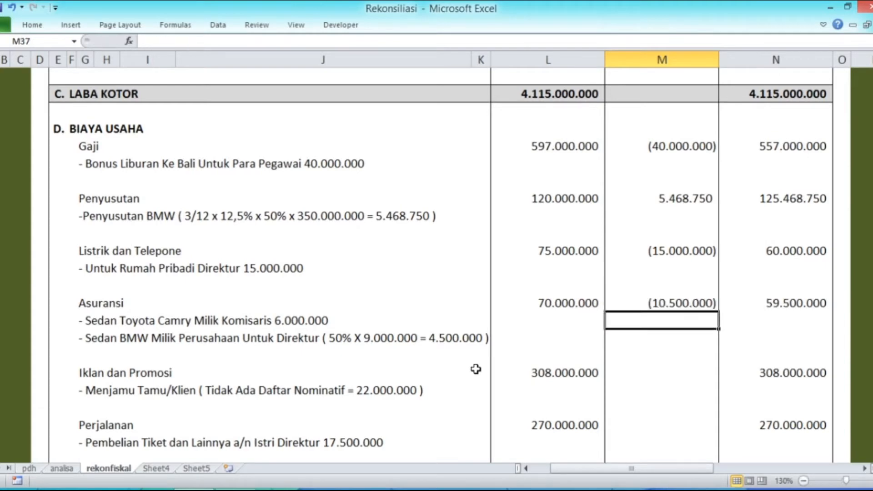
Enter a fiscal correction of -22000000 for Iklan dan Promosi in the Koreksi column
key(Down)
key(Down)
key(Down)
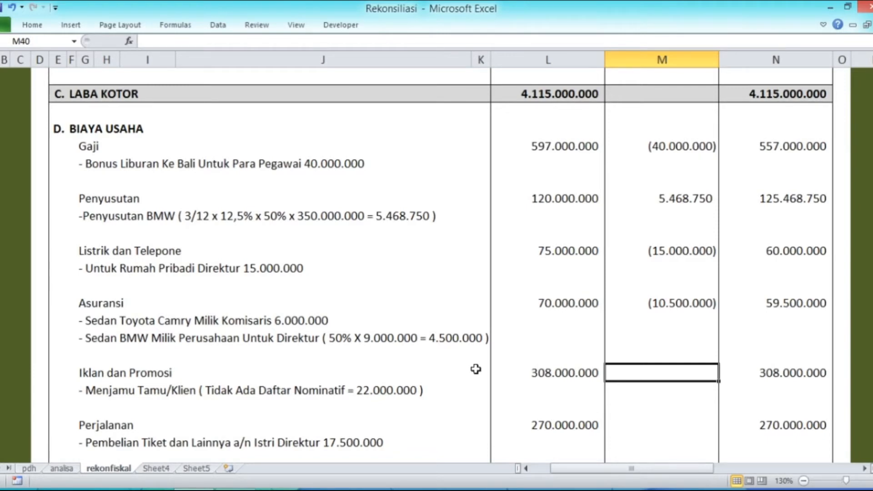
text(-22)
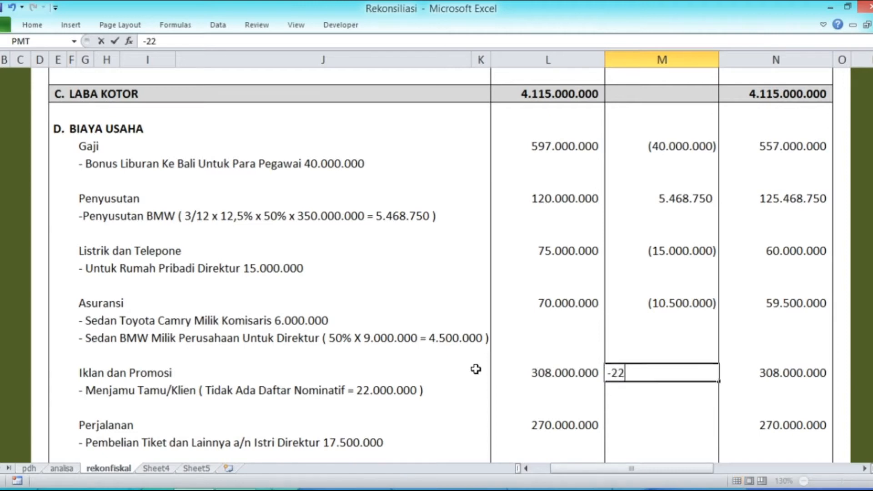
text(000000)
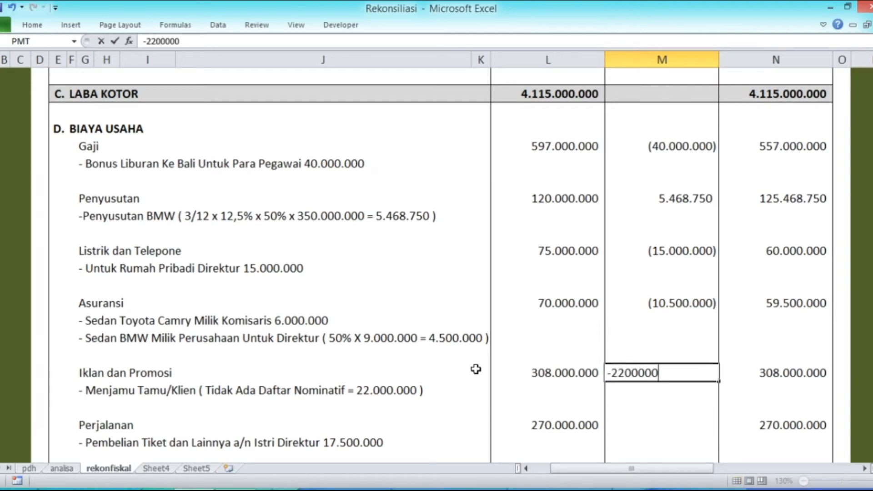
key(Return)
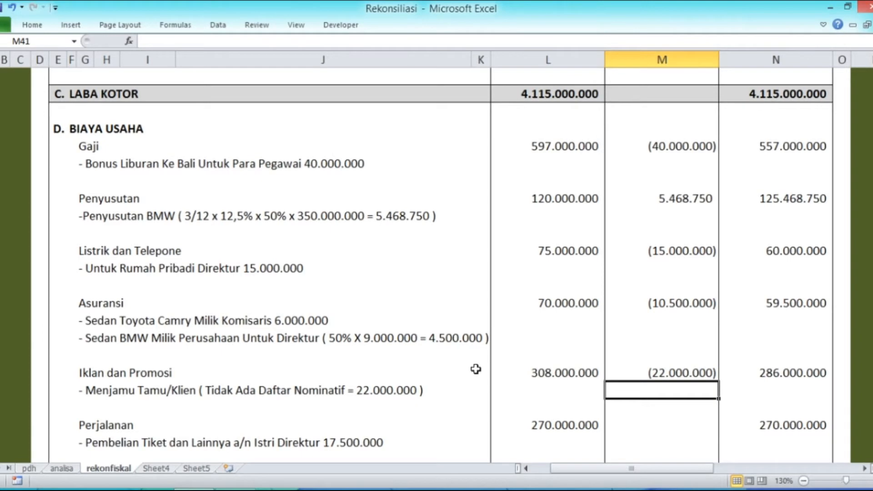
Enter a fiscal correction of -17500000 for Perjalanan in the Koreksi column
scroll(519, 360, down, 2)
scroll(519, 360, down, 2)
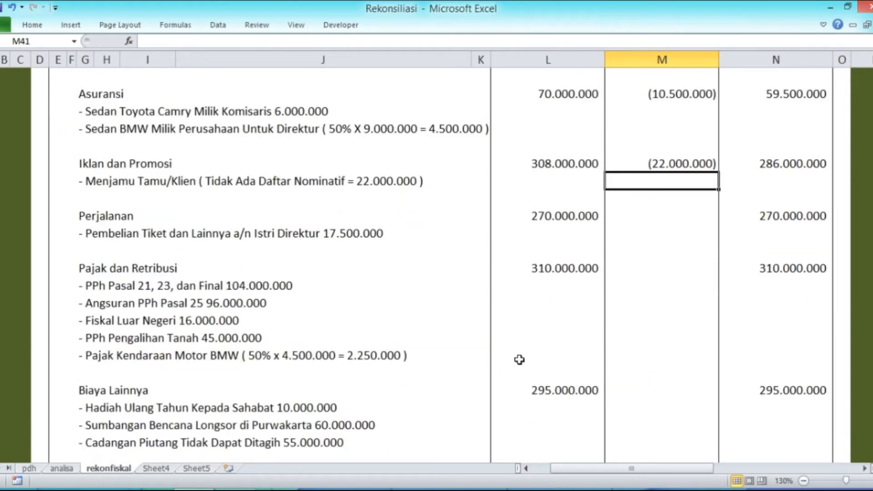
key(Down)
key(Down)
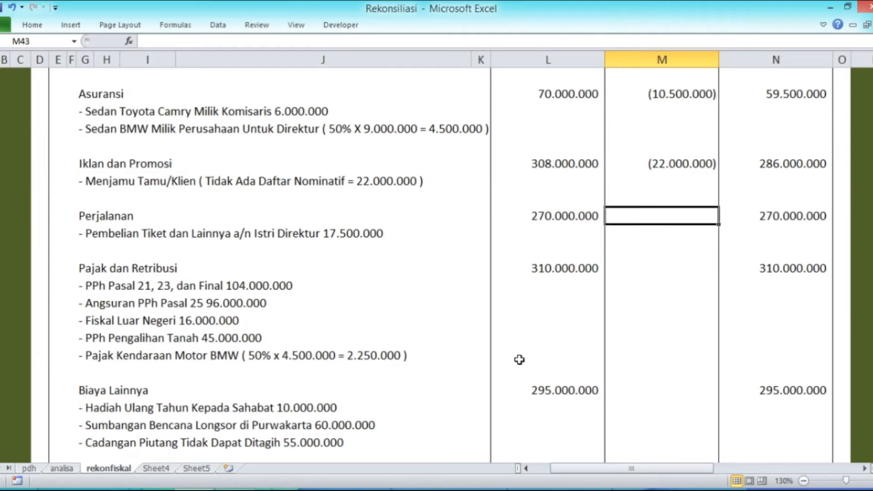
key(Left)
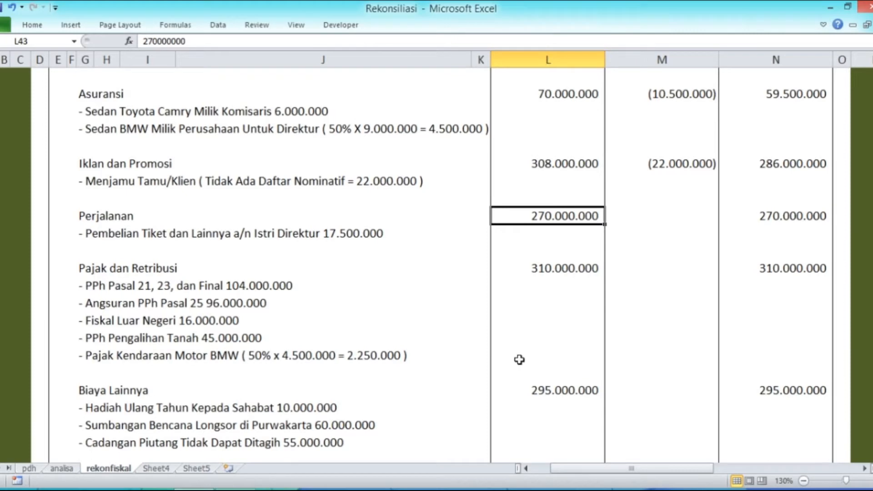
key(Right)
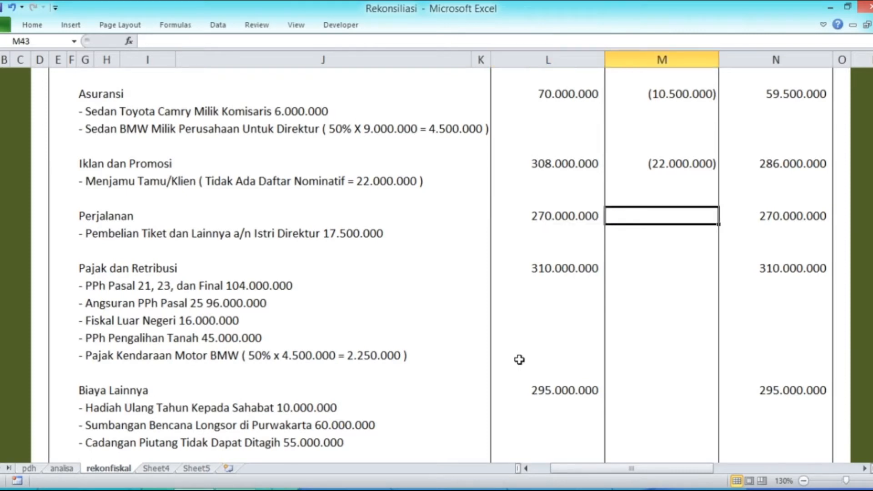
text(-)
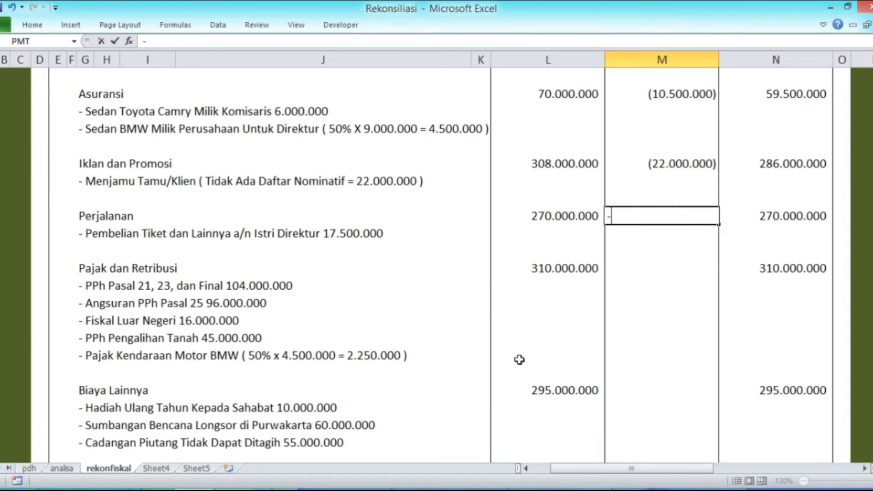
text(17500000)
key(Return)
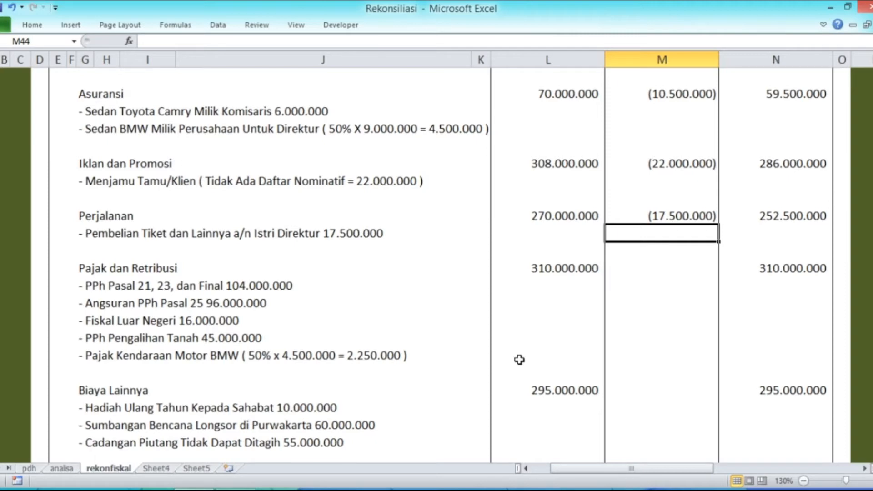
key(Down)
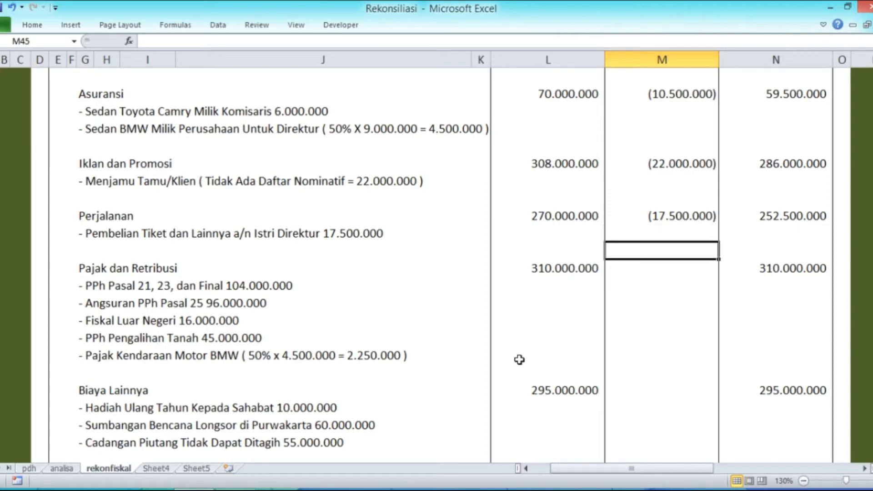
key(Down)
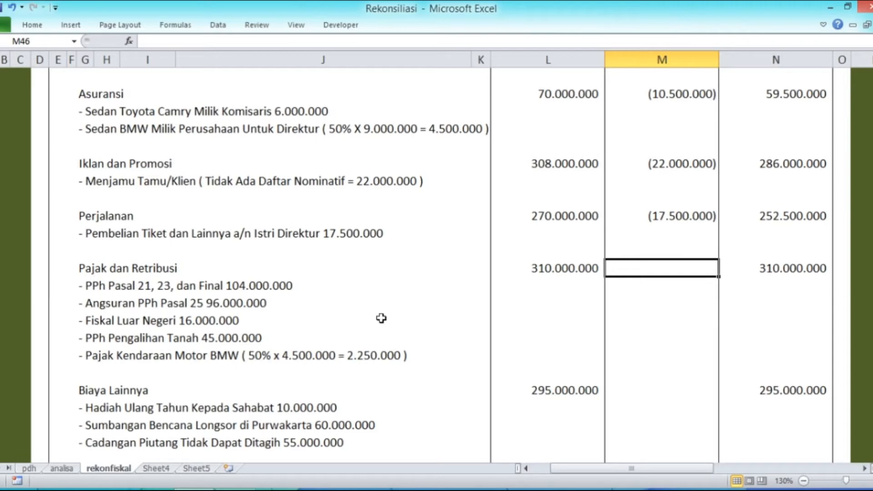
text(-)
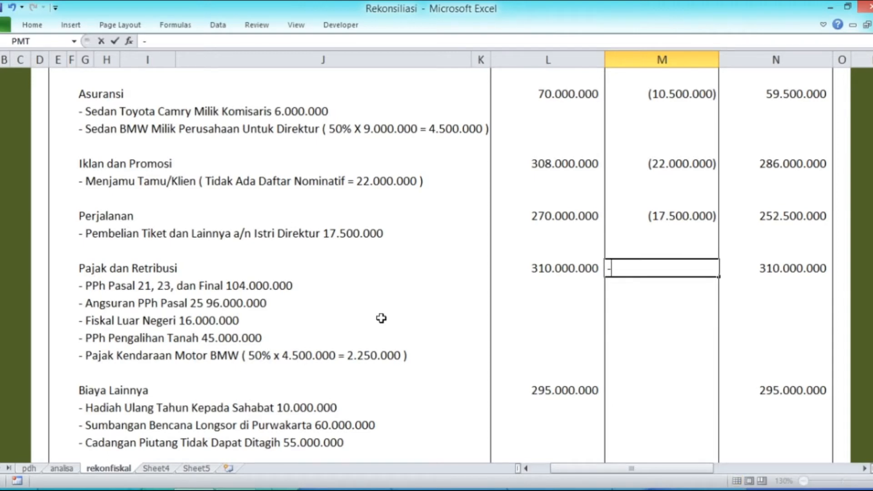
text(263250)
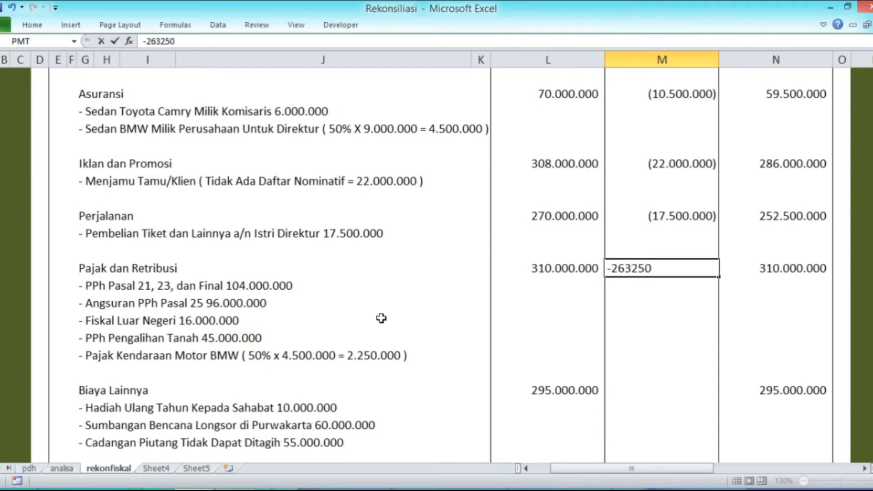
text(000000)
key(Return)
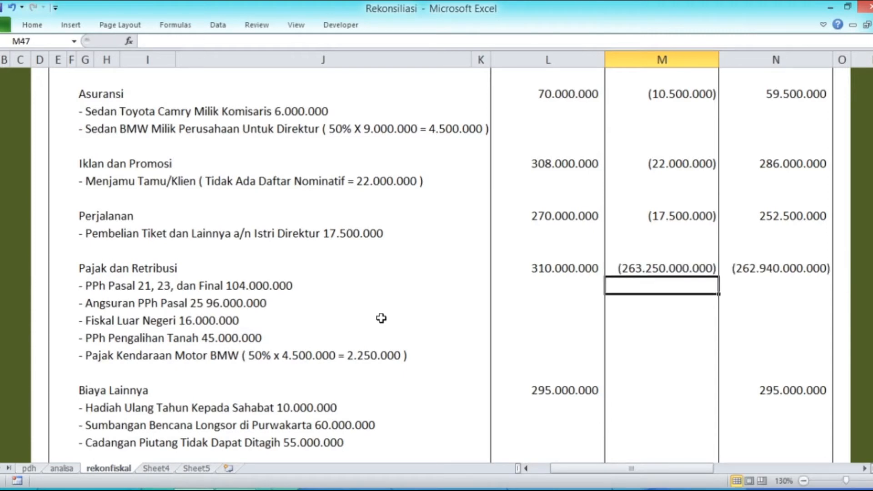
Correct the Pajak dan Retribusi fiscal correction to -263250000 in the Koreksi column
key(Up)
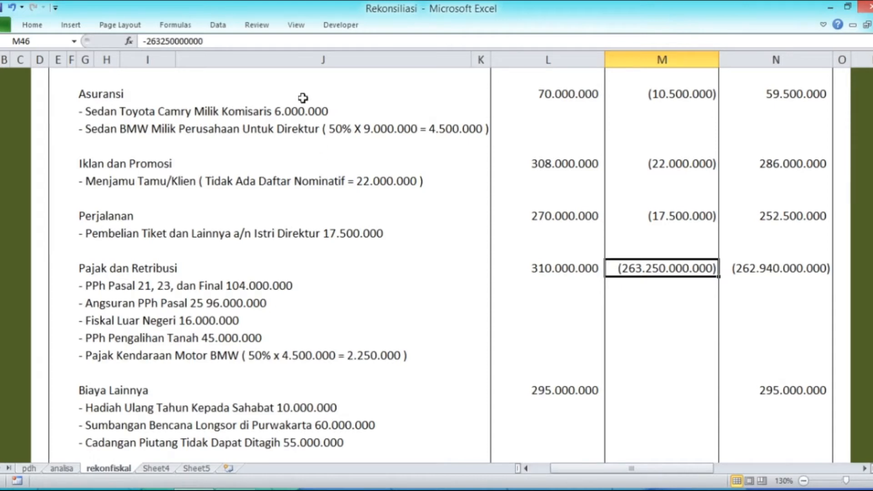
click(255, 39)
key(BackSpace)
key(BackSpace)
key(BackSpace)
key(BackSpace)
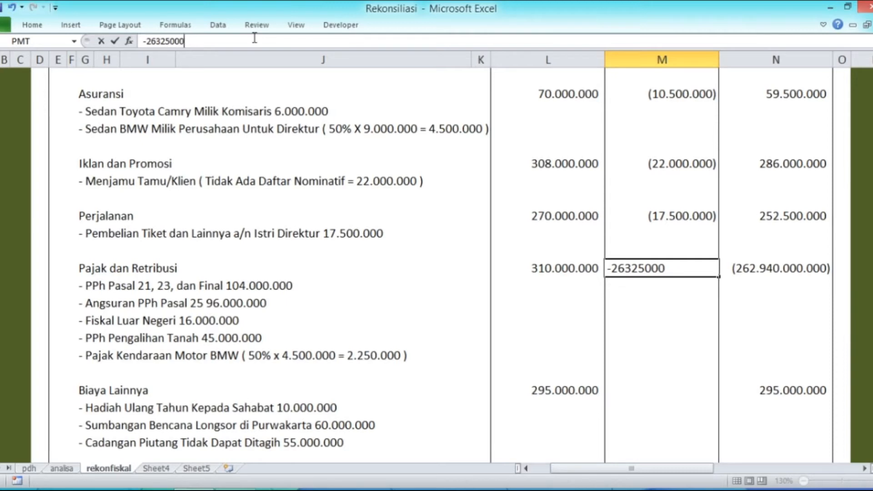
key(Return)
key(Up)
click(255, 38)
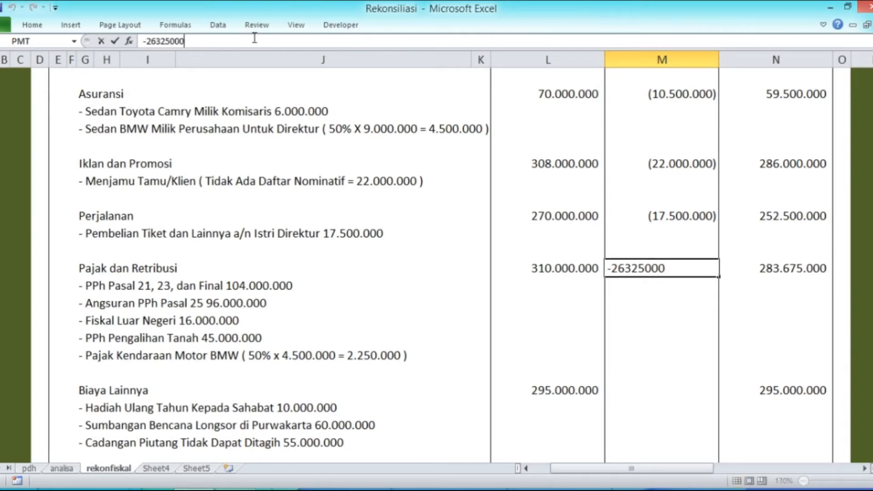
text(0)
key(Return)
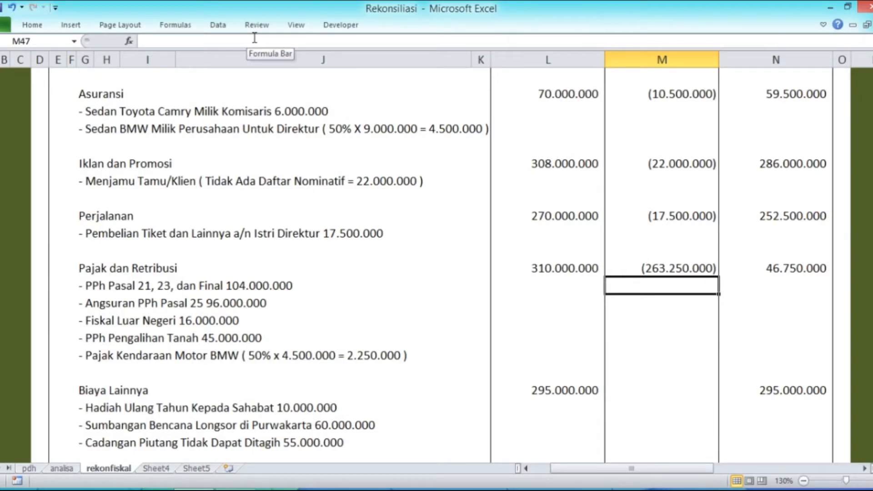
key(Up)
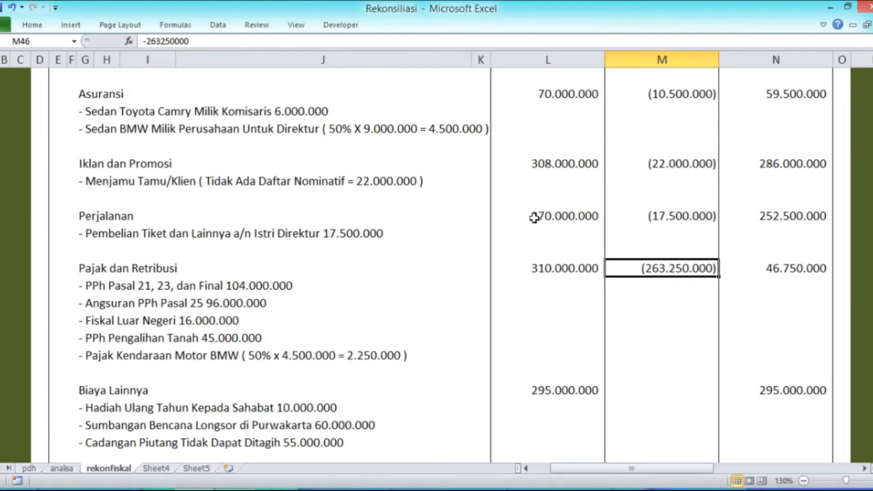
Enter a fiscal correction of -125000000 for Biaya Lainnya in the Koreksi column
scroll(536, 218, down, 2)
scroll(536, 218, down, 1)
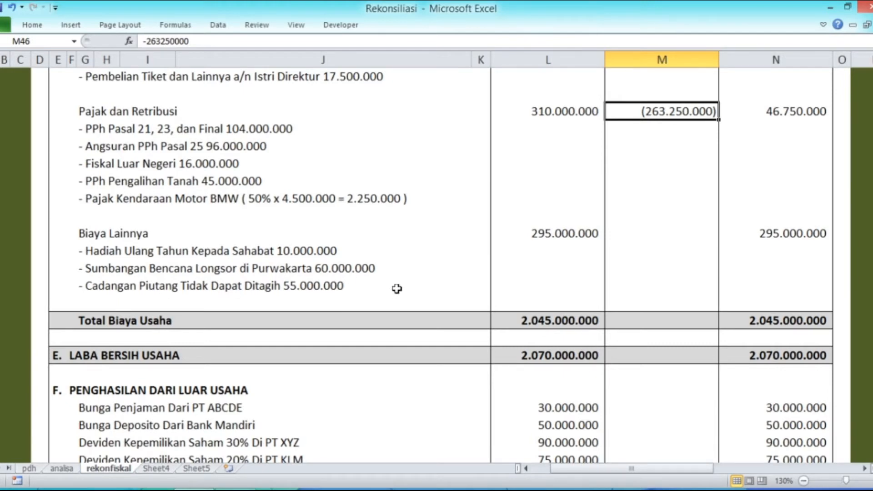
click(658, 236)
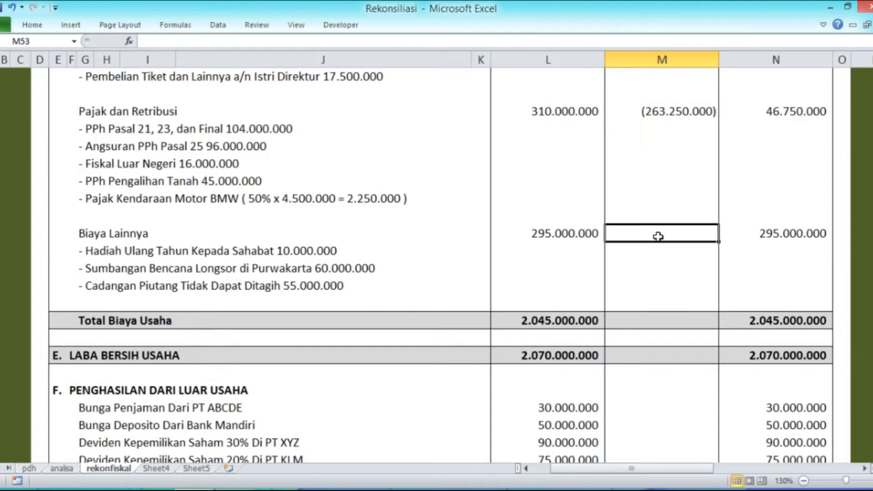
text(-125)
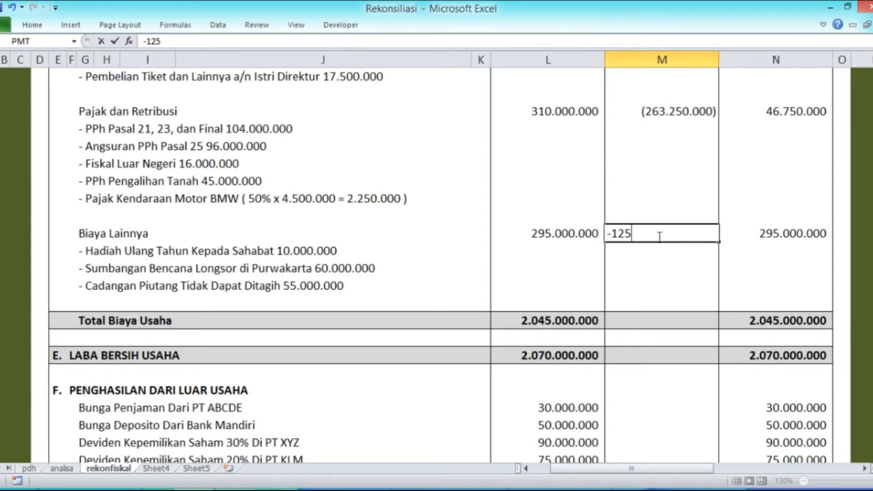
text(000000)
key(Return)
click(658, 236)
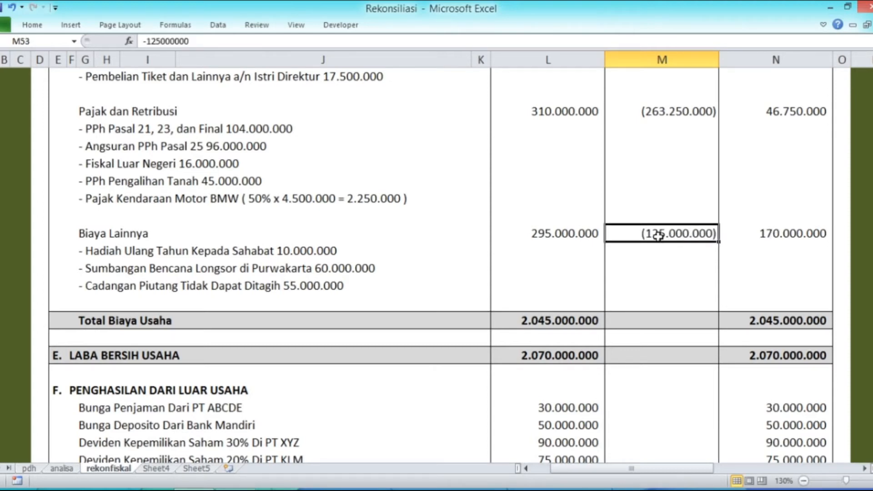
Check the Total Biaya Usaha formulas in cells L58 and N58 against the Biaya Usaha rows they cover
scroll(658, 235, down, 2)
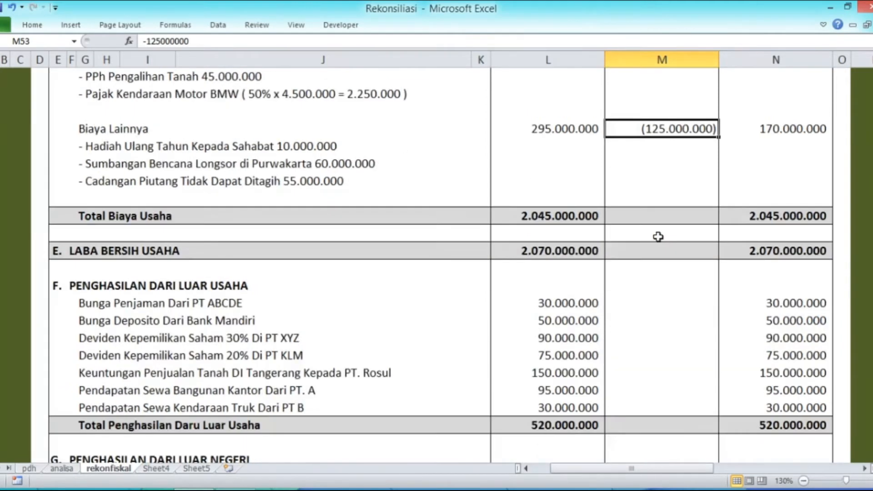
scroll(658, 237, down, 1)
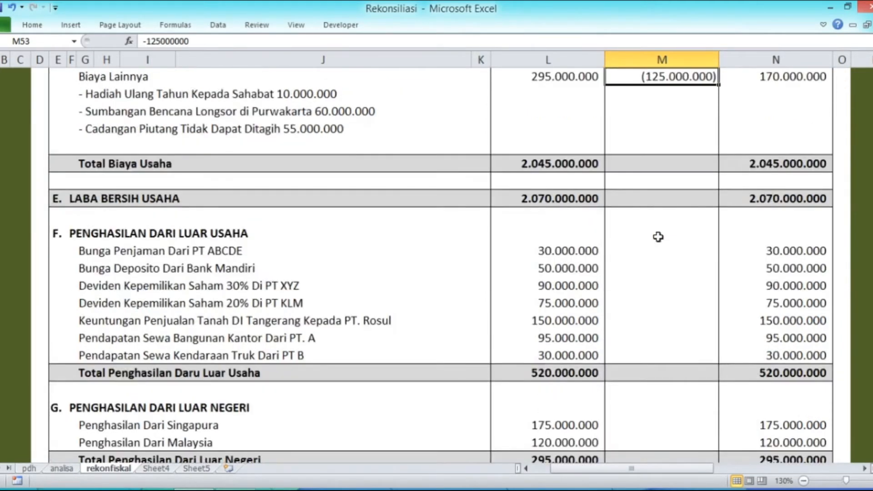
click(186, 165)
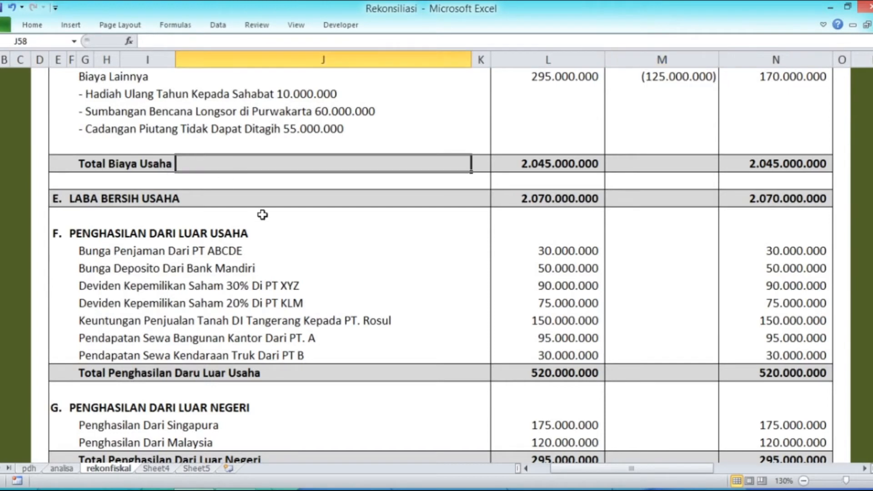
key(Right)
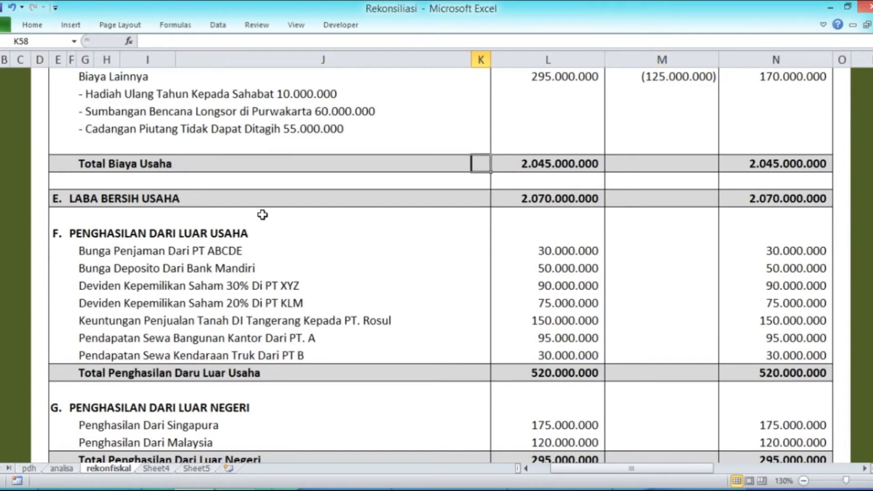
scroll(564, 241, up, 2)
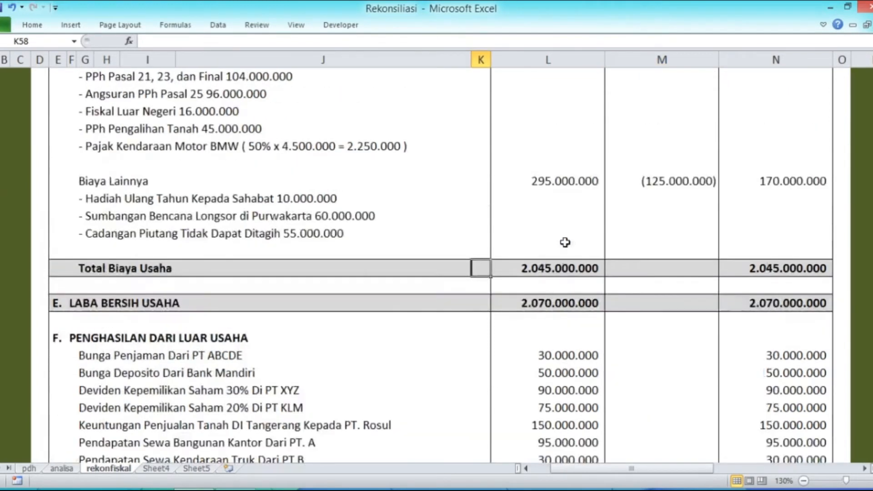
click(571, 272)
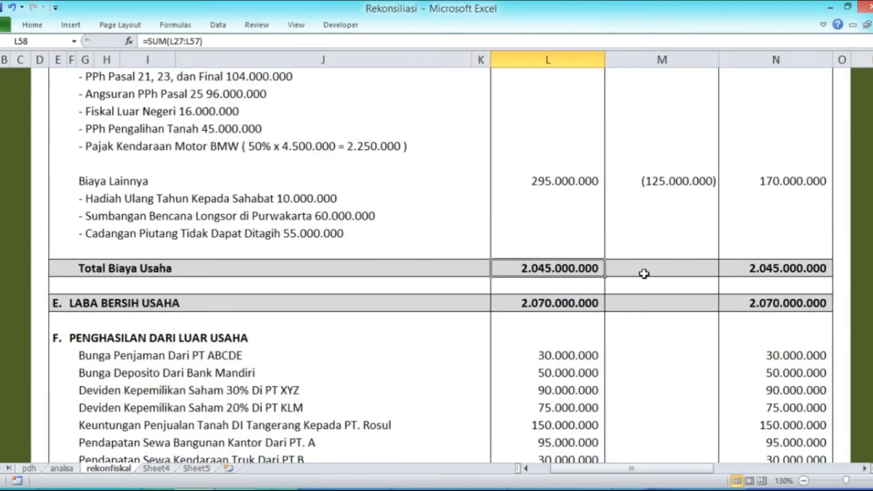
scroll(644, 274, up, 10)
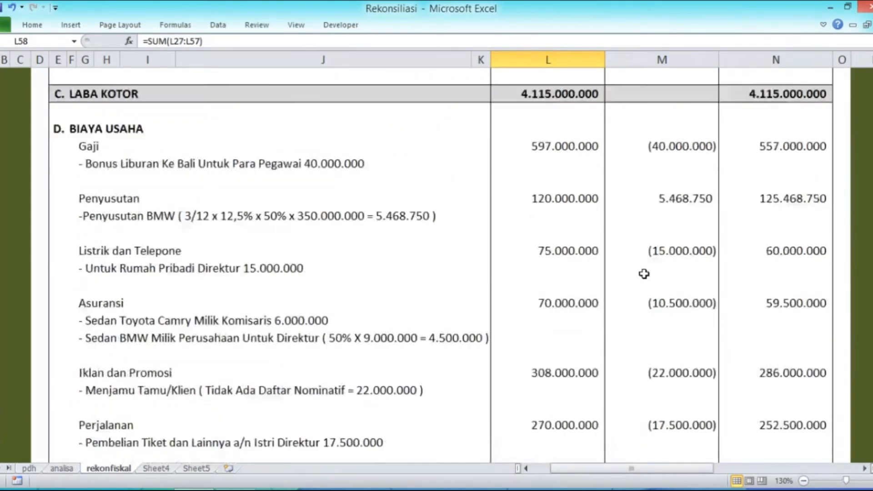
scroll(644, 273, down, 10)
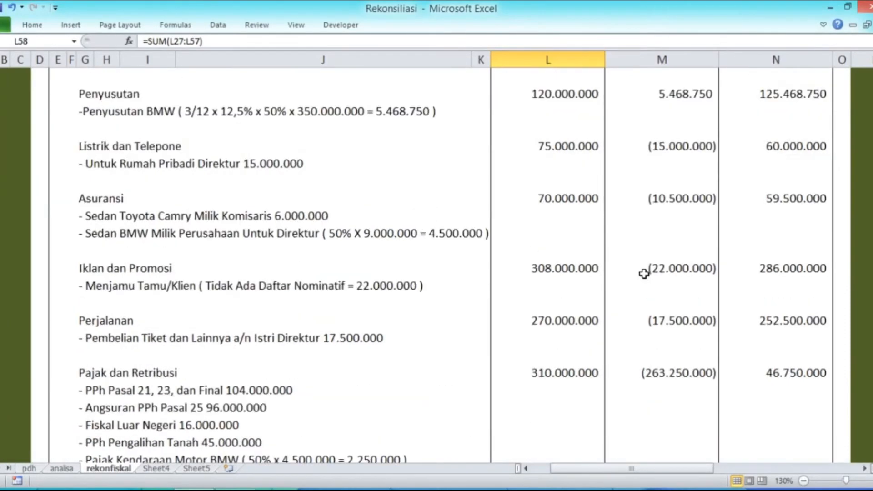
scroll(644, 274, down, 2)
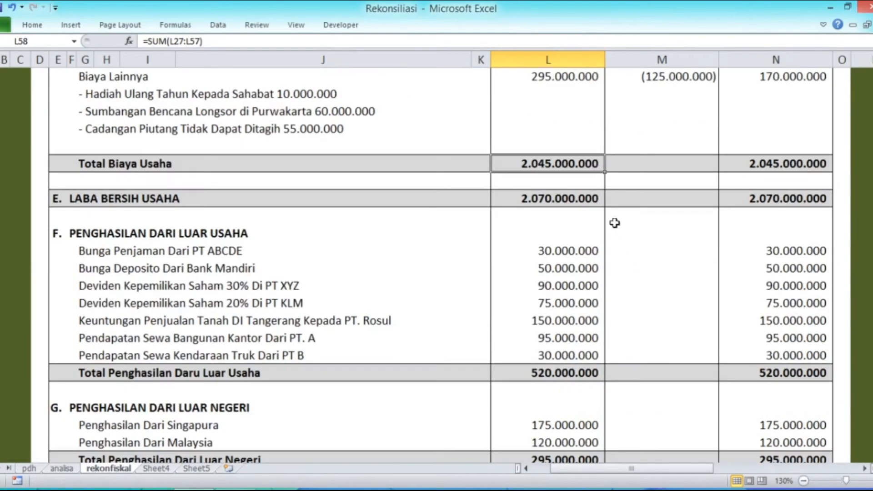
click(329, 41)
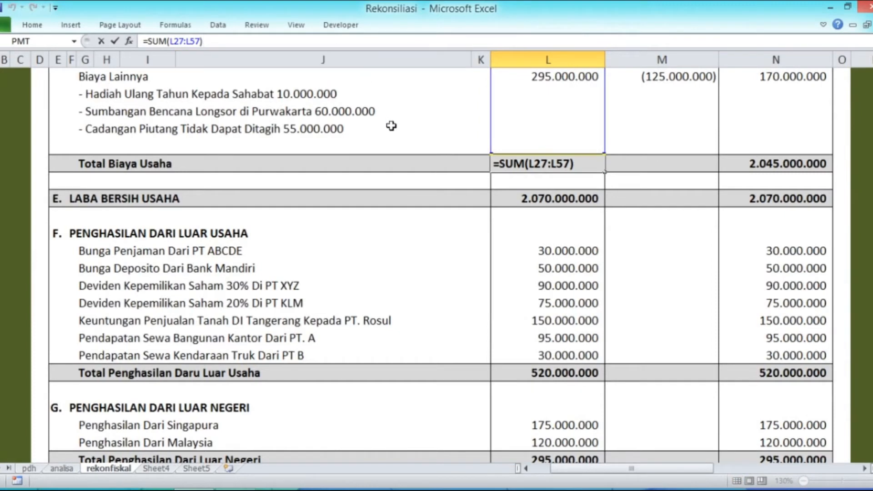
key(ctrl+Return)
key(Right)
key(Right)
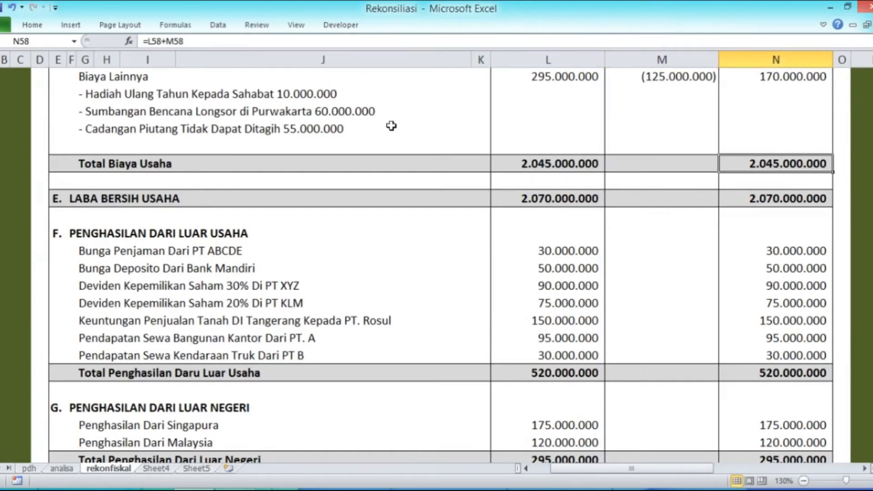
Try to change the Total Biaya Usaha formula in cell N58 to =N58+N58
click(367, 41)
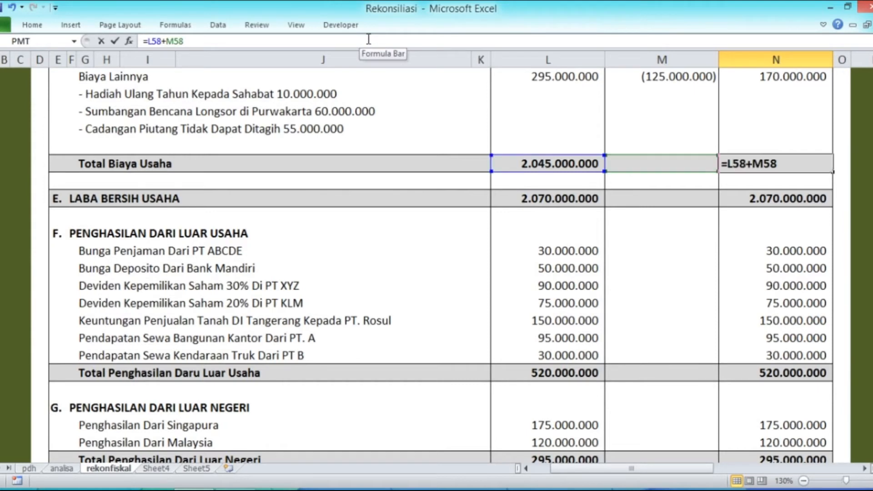
click(147, 41)
key(Delete)
text(n)
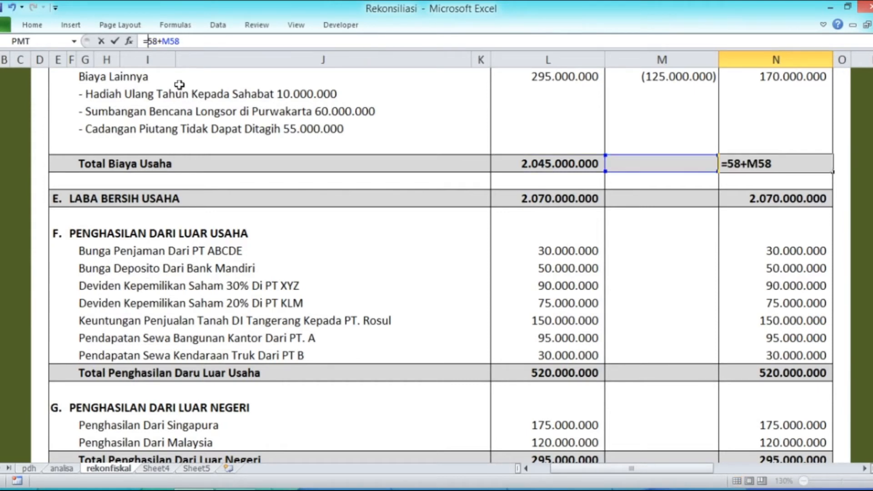
key(Right)
key(Right)
key(Left)
key(Left)
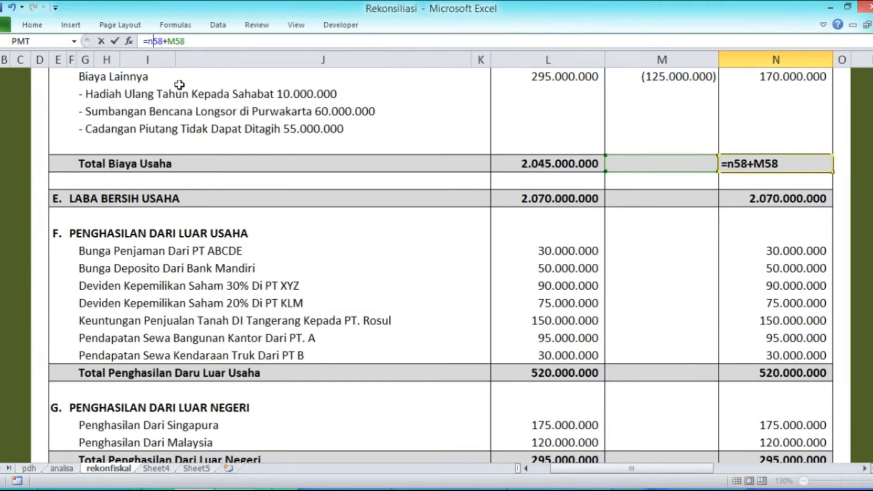
key(BackSpace)
text(N)
key(Right)
key(Right)
key(Right)
key(Right)
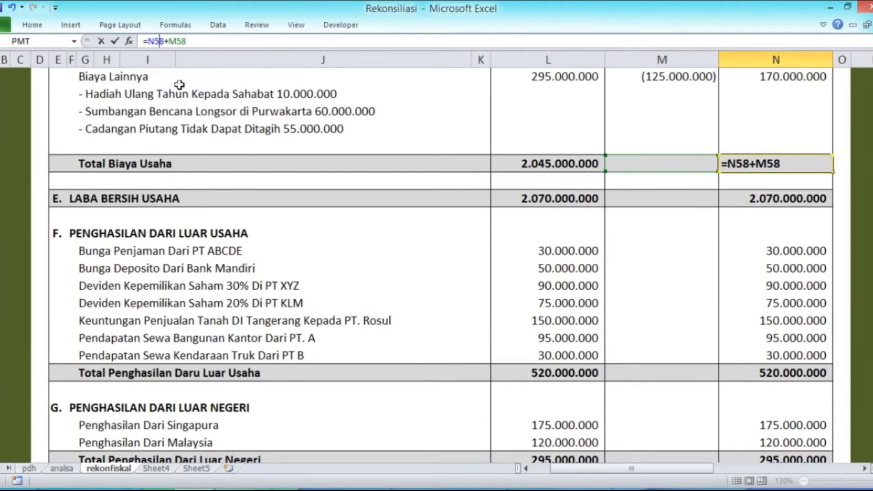
key(BackSpace)
text(N)
key(Return)
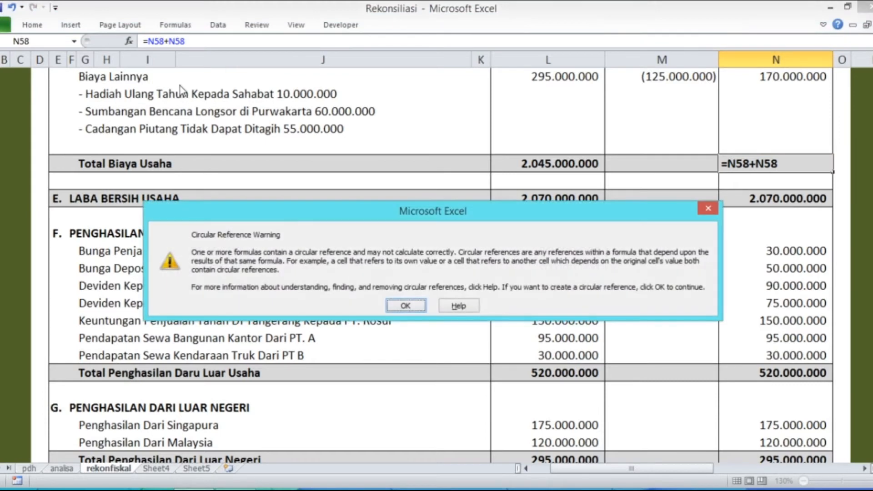
key(Return)
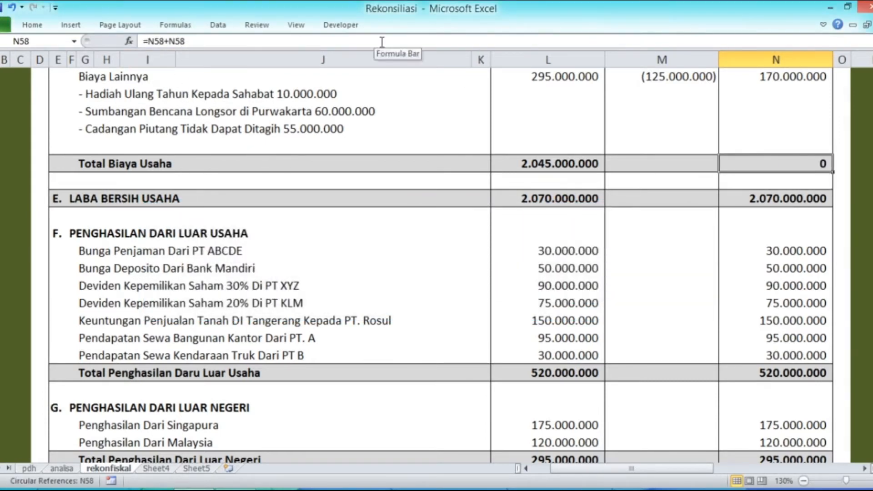
Replace the Total Biaya Usaha formula in cell N58 with =SUM(N25:N57) to total the fiscal expense amounts
text(=)
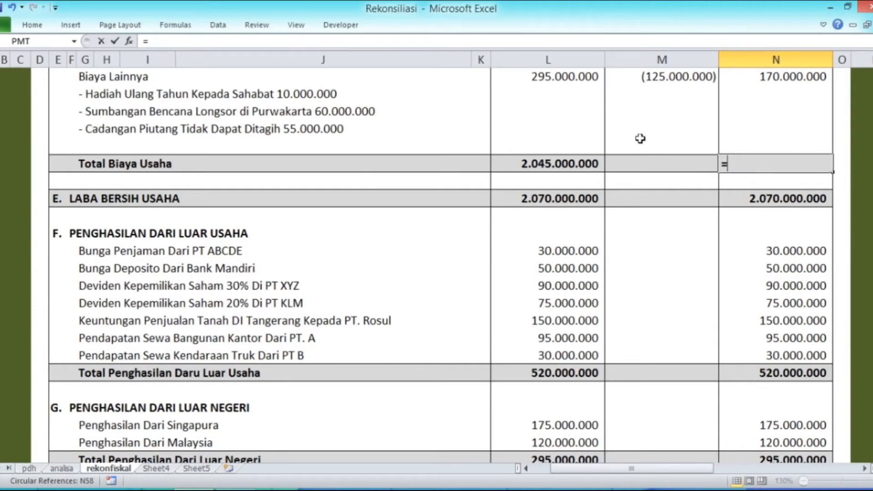
text(SUM()
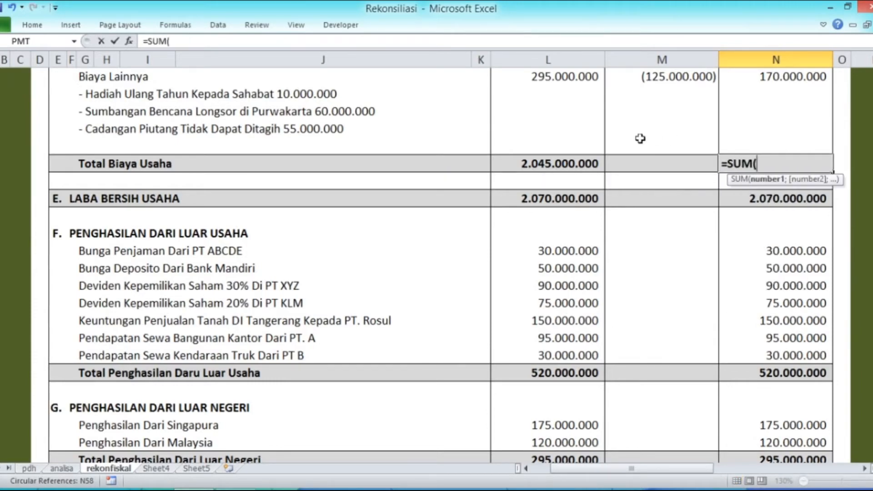
scroll(783, 206, up, 5)
scroll(784, 205, up, 8)
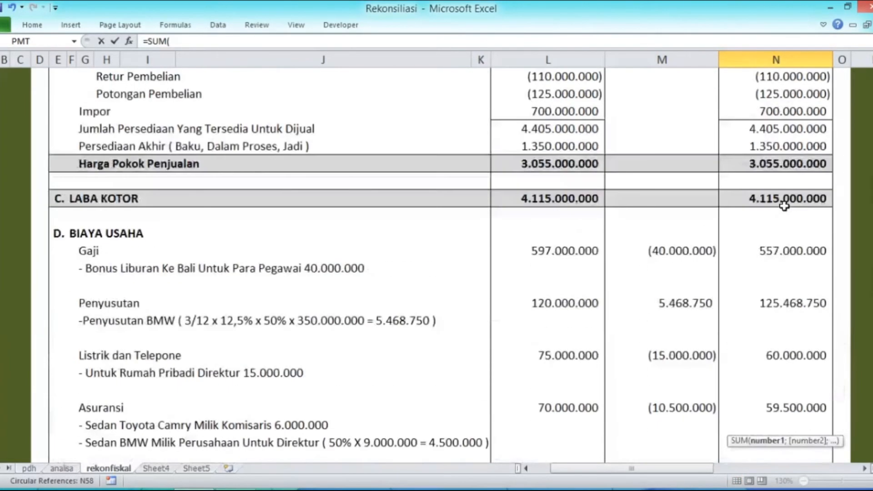
scroll(777, 218, down, 2)
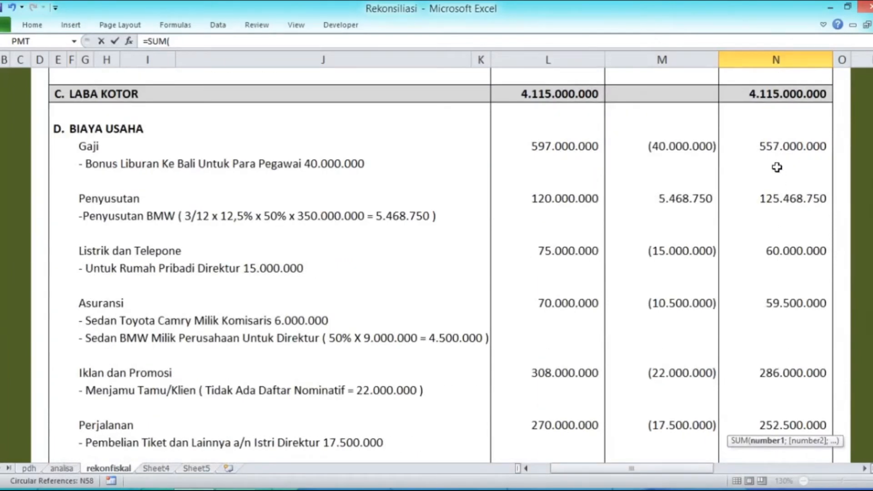
drag(757, 112, 756, 113)
key(shift+Down)
key(shift+Down)
key(shift+Down)
key(shift+Down)
key(shift+Down)
key(shift+Down)
key(shift+Down)
key(shift+Down)
key(shift+Down)
key(shift+Down)
key(shift+Down)
key(shift+Down)
key(shift+Down)
key(shift+Down)
key(shift+Down)
key(shift+Down)
key(shift+Down)
key(shift+Down)
key(shift+Down)
key(shift+Down)
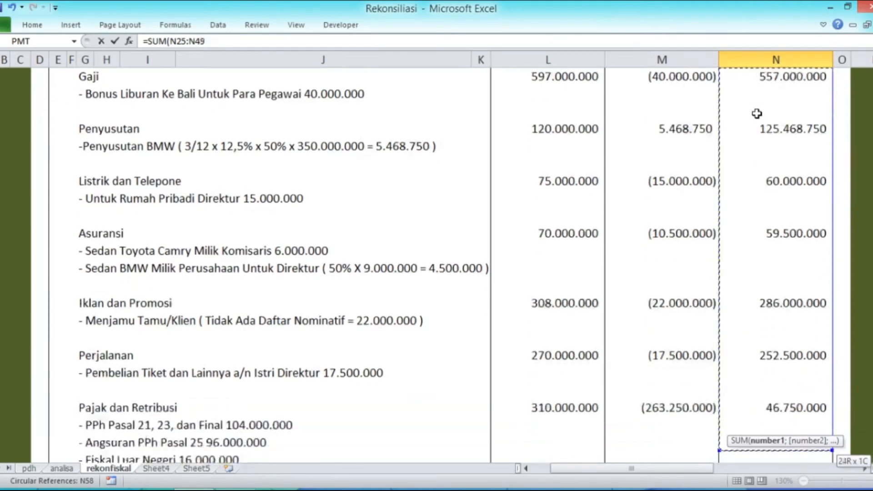
key(shift+Up)
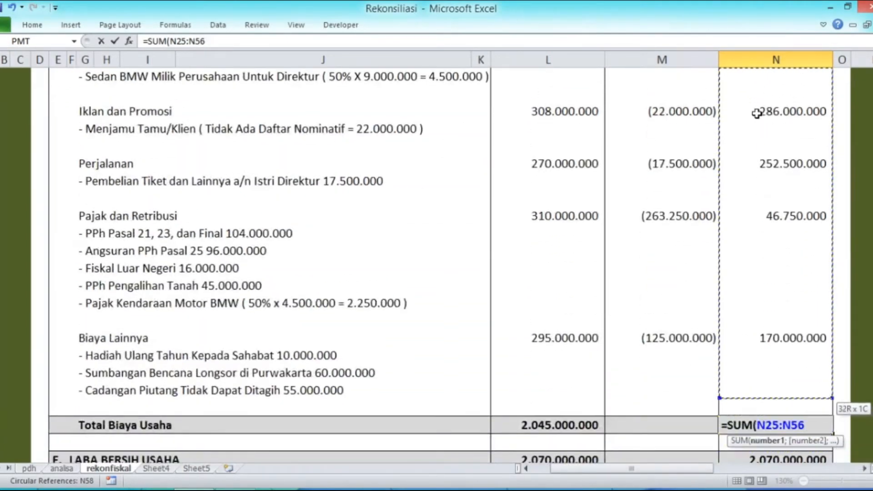
key(shift+Up)
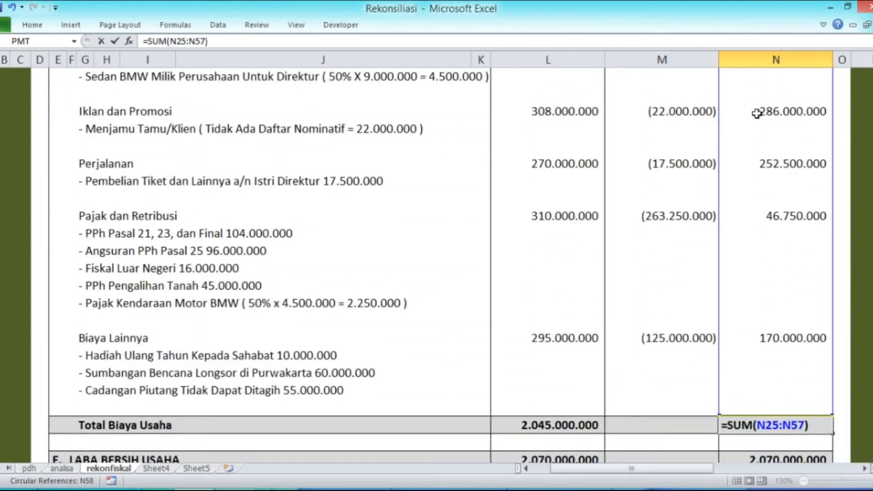
key(Return)
key(Up)
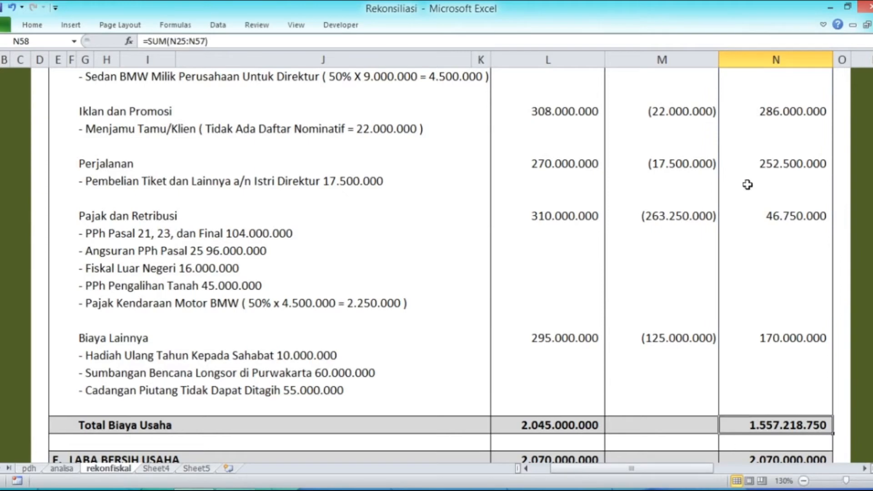
scroll(675, 283, down, 5)
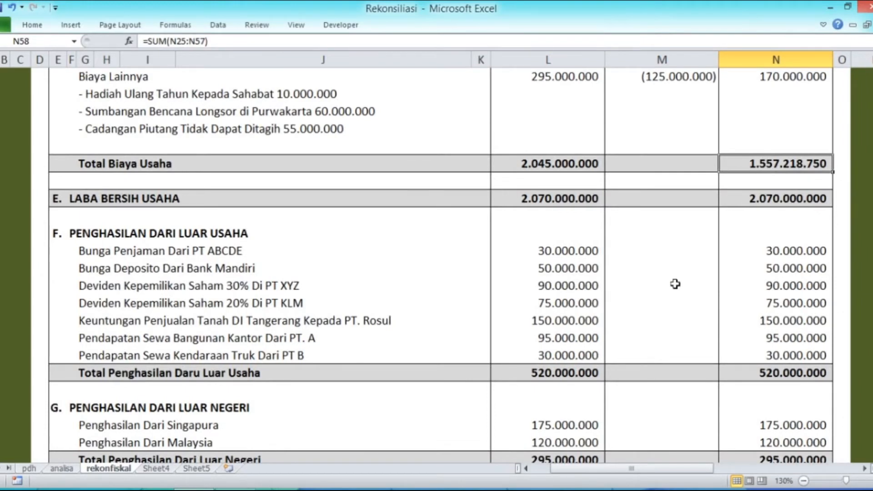
Re-enter the Laba Bersih Usaha formula in cell L60 as =L24-L58, subtracting Total Biaya Usaha from Laba Kotor
click(551, 165)
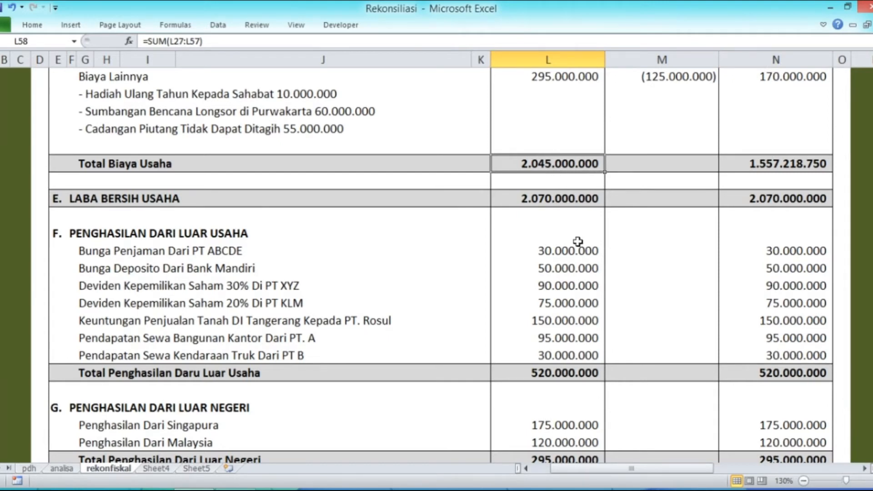
key(Right)
key(Right)
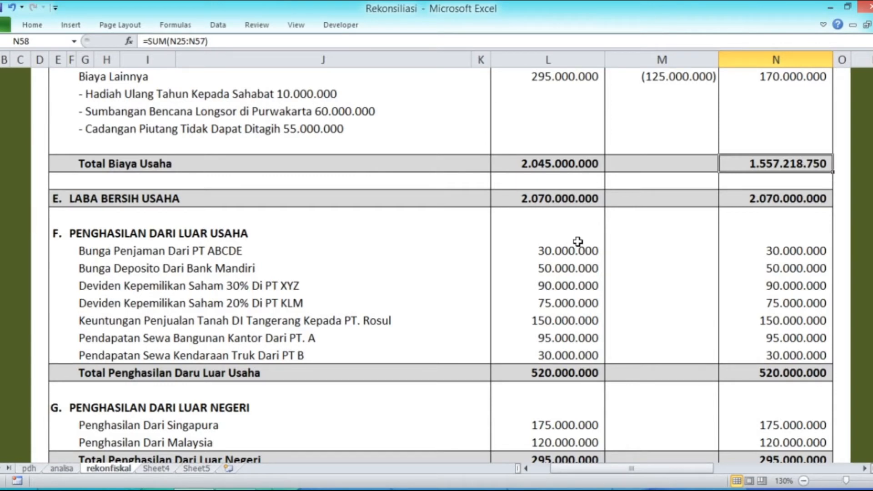
key(Down)
key(Down)
key(Left)
key(Left)
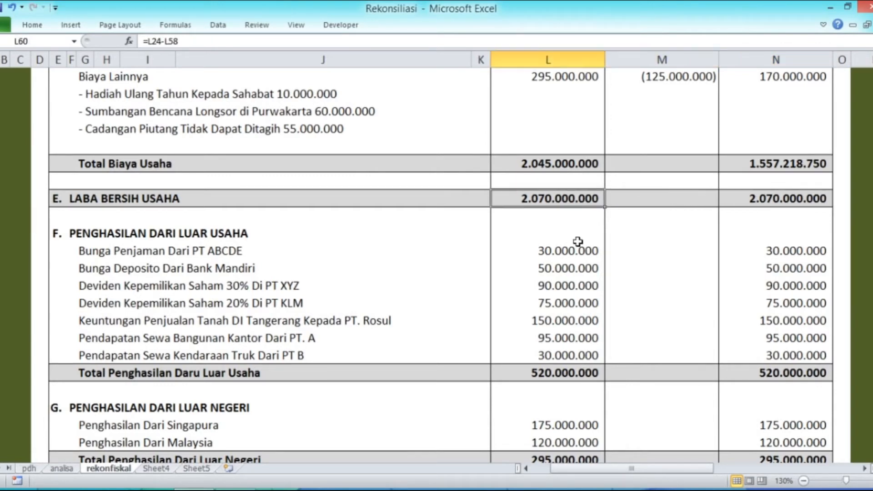
text(=)
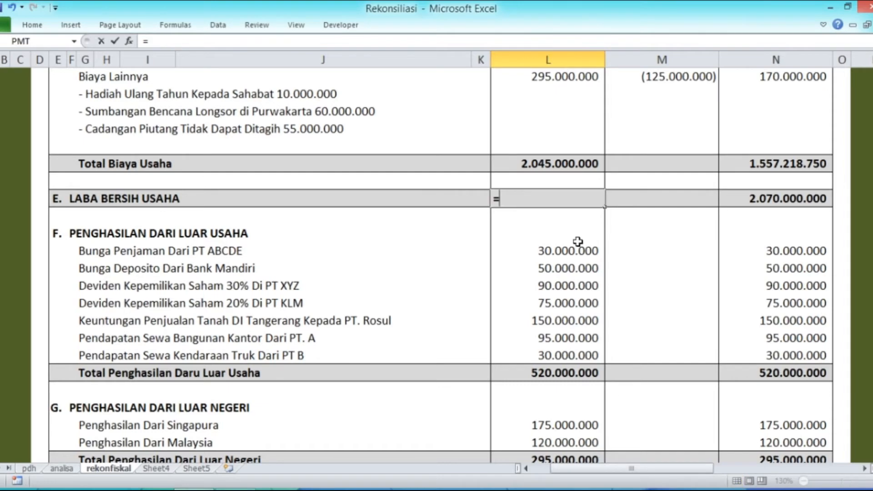
scroll(577, 241, up, 12)
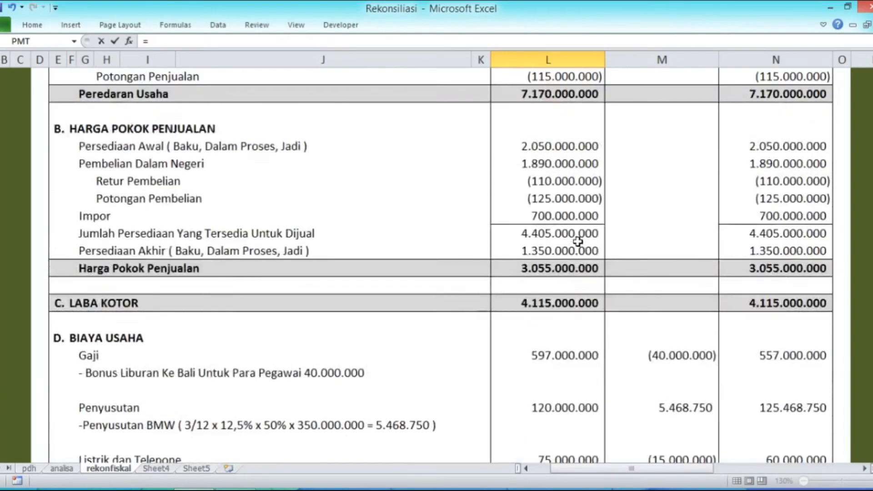
scroll(578, 241, down, 2)
click(555, 200)
text(-)
scroll(582, 310, down, 3)
scroll(582, 310, down, 6)
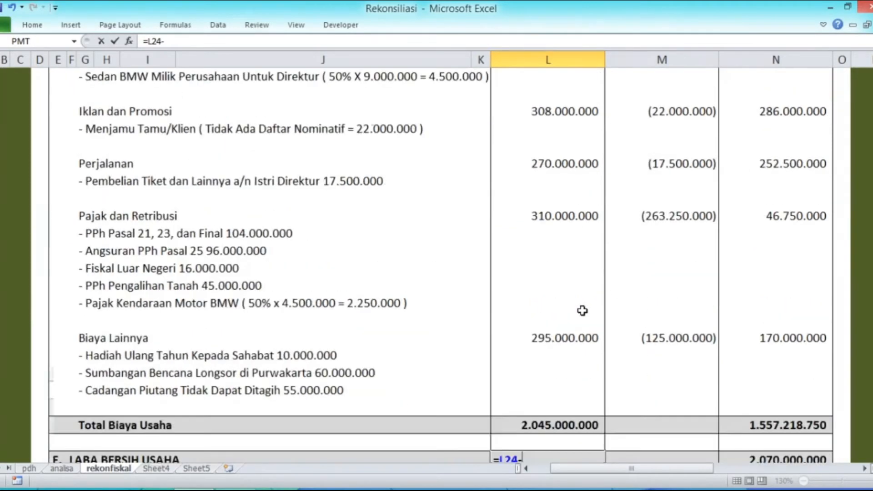
click(556, 321)
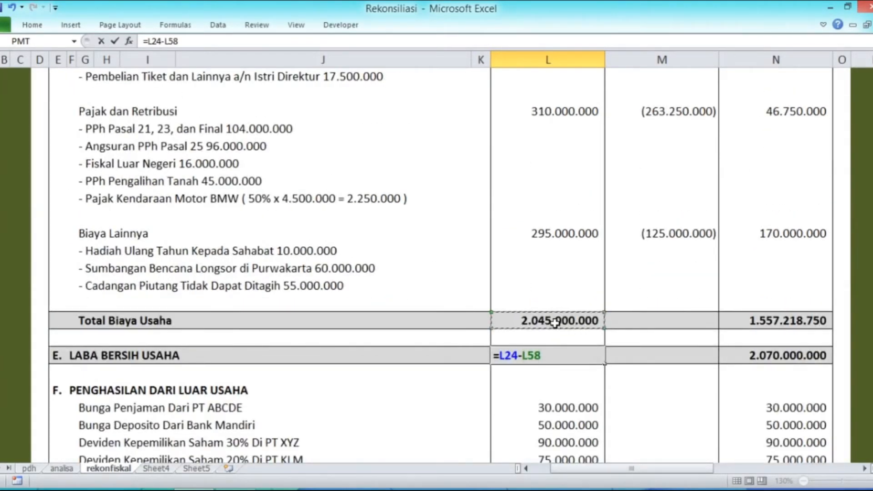
key(Return)
Replace the fiscal Laba Bersih Usaha formula in cell N60 with =N24-N58
key(Up)
key(Right)
key(Right)
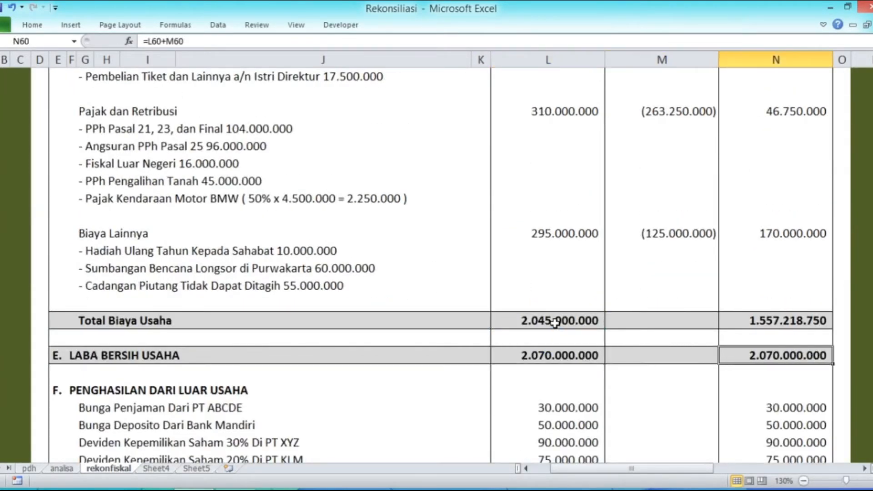
text(=)
scroll(555, 321, up, 8)
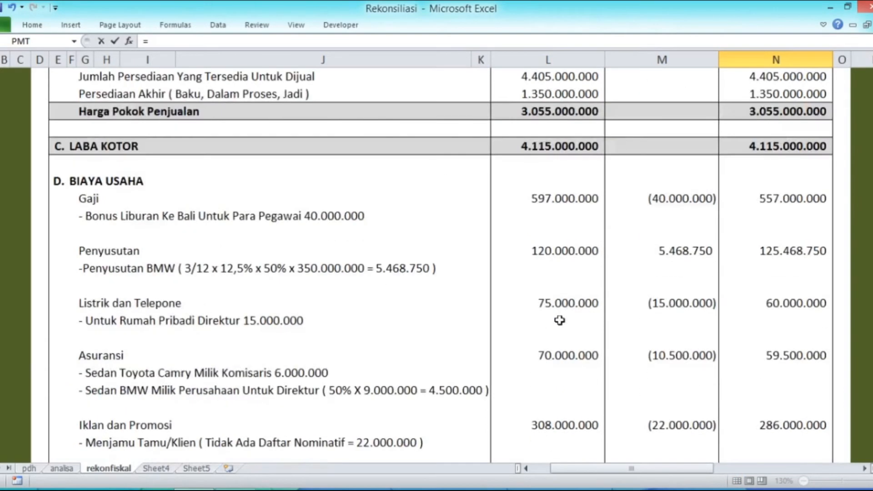
click(764, 153)
text(-)
scroll(789, 380, down, 8)
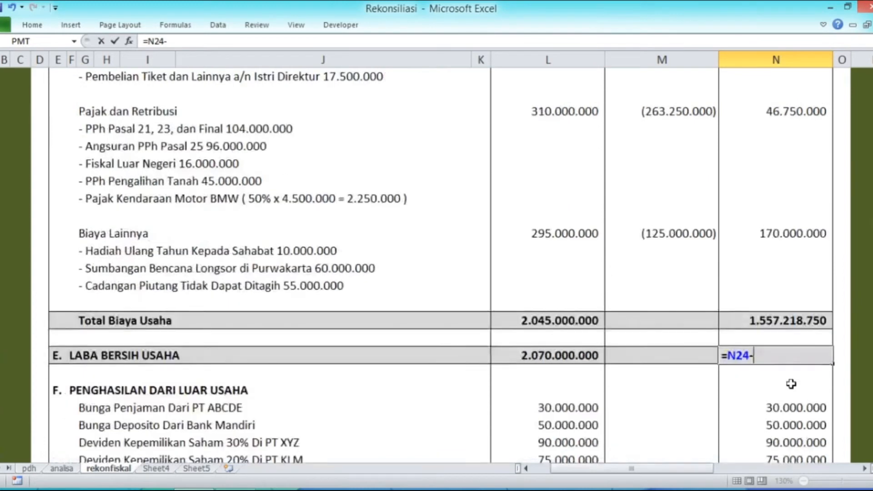
click(766, 323)
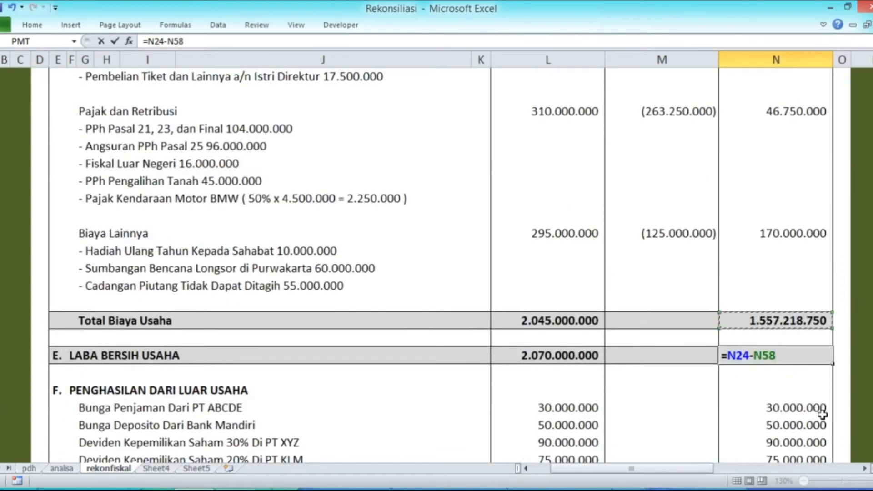
key(Return)
key(Up)
key(Left)
key(Left)
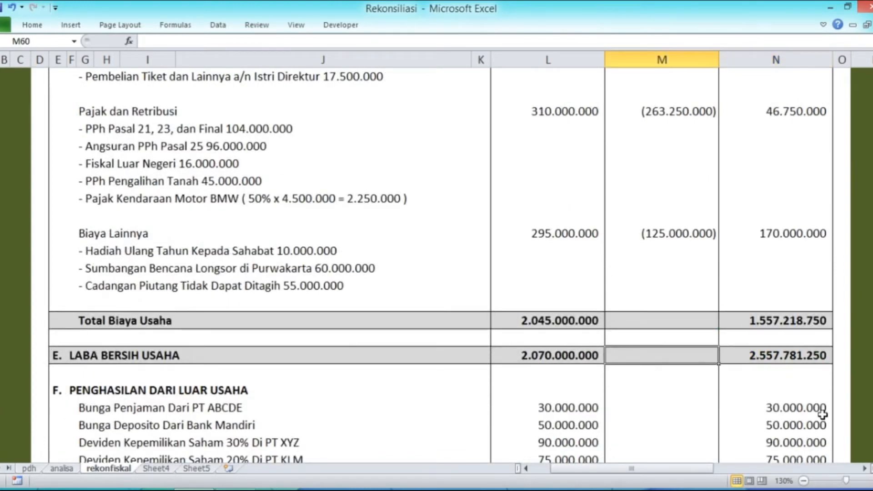
key(Right)
key(Right)
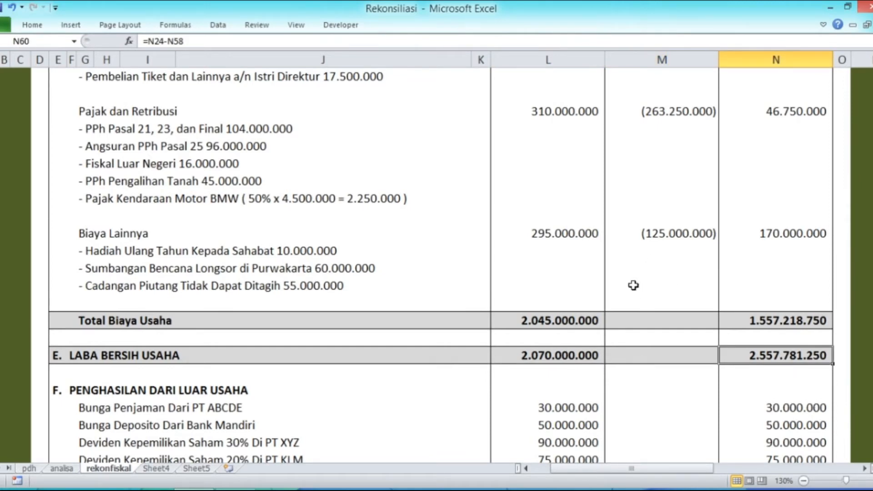
Review the Bunga Penjaman Dari PT ABCDE row across its commercial, correction and fiscal amounts
scroll(606, 282, down, 4)
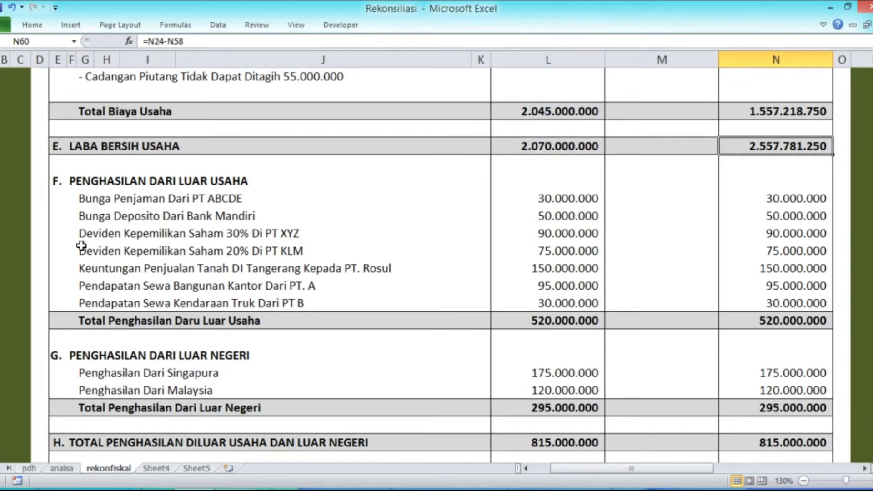
click(103, 199)
key(Left)
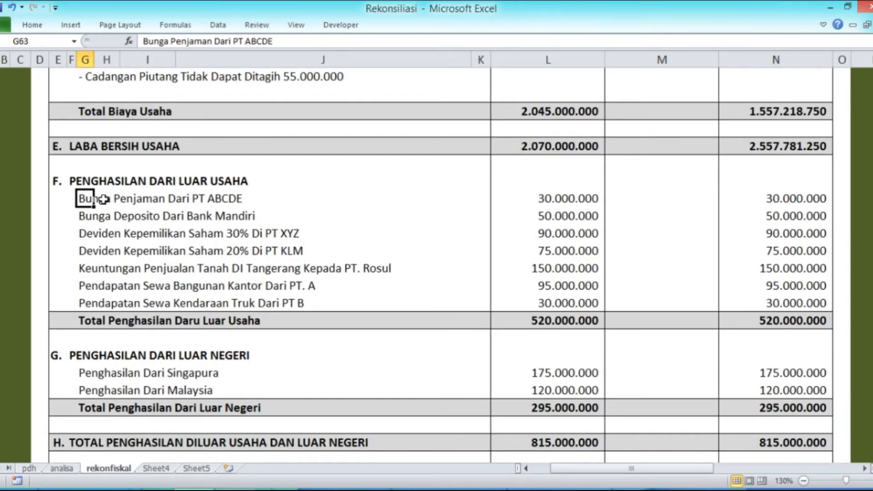
key(Right)
key(Right)
key(Right)
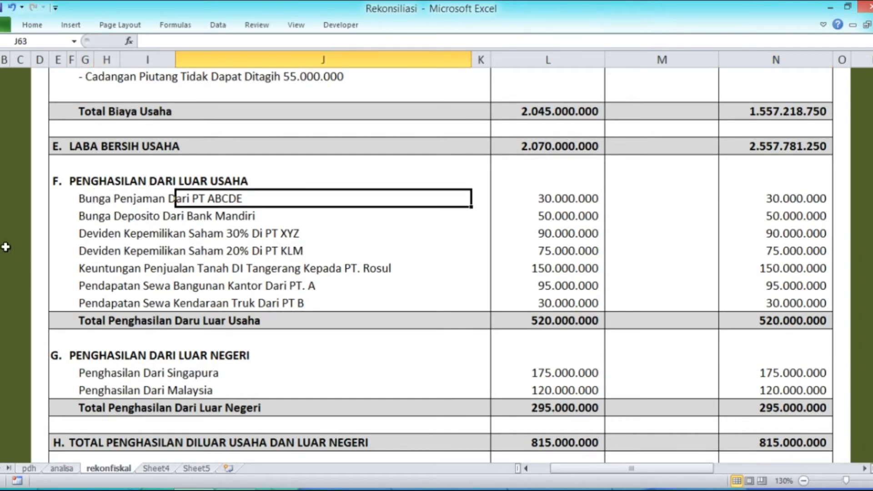
key(Right)
key(Right)
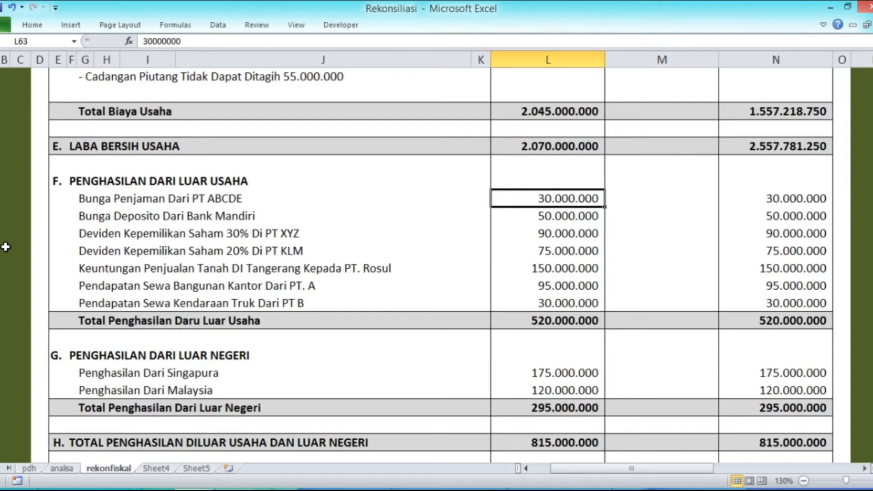
key(Right)
key(Right)
key(Right)
key(Left)
key(Left)
key(Left)
Enter a fiscal correction of -50000000 for Bunga Deposito Dari Bank Mandiri in cell M64
key(Down)
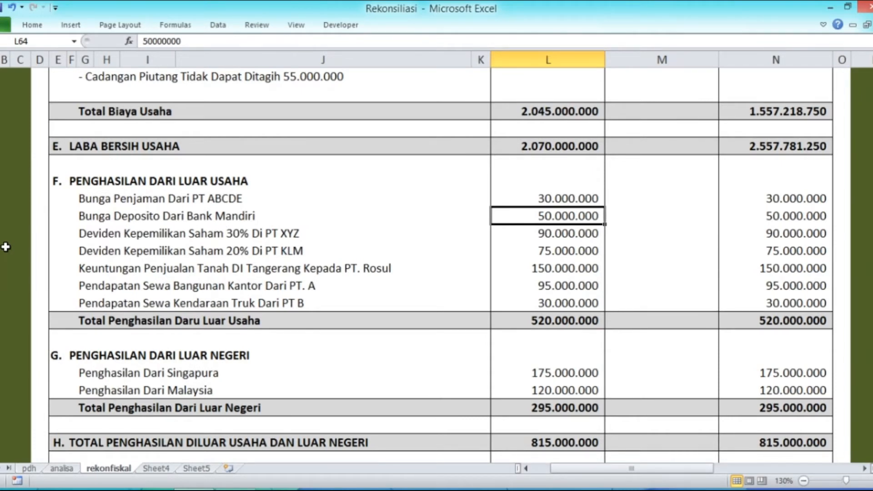
key(Right)
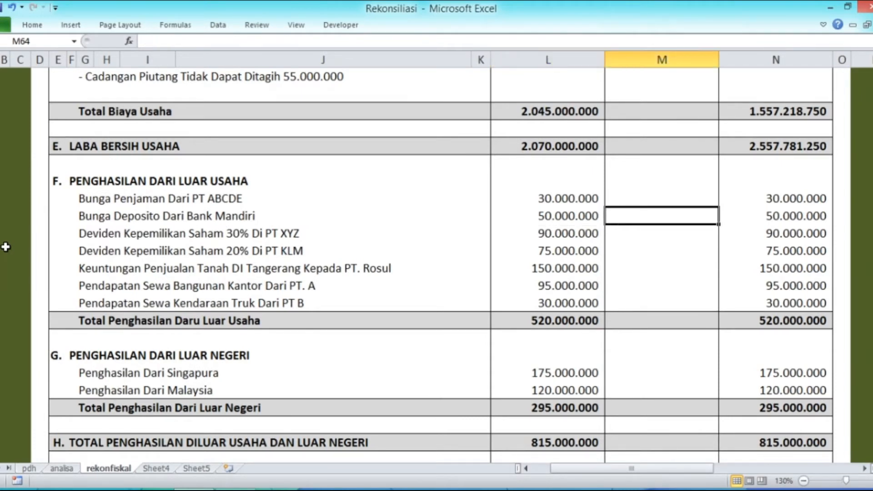
text(-5)
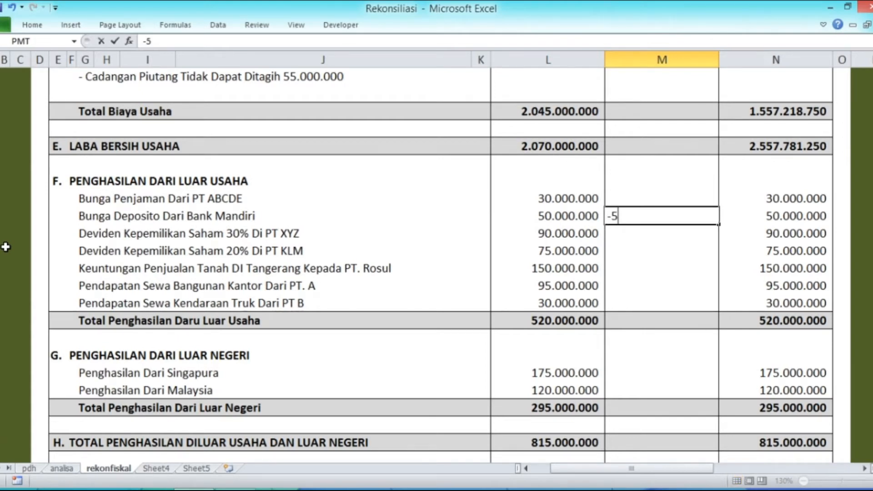
text(0000000)
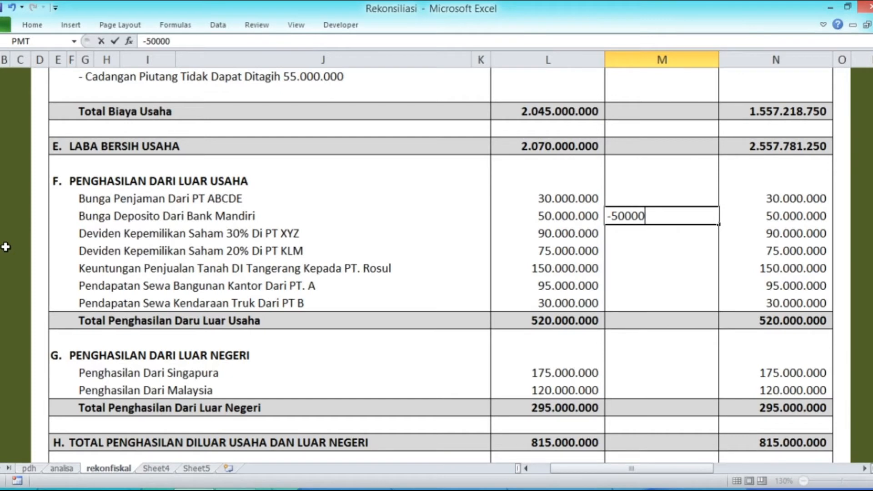
key(Return)
key(Up)
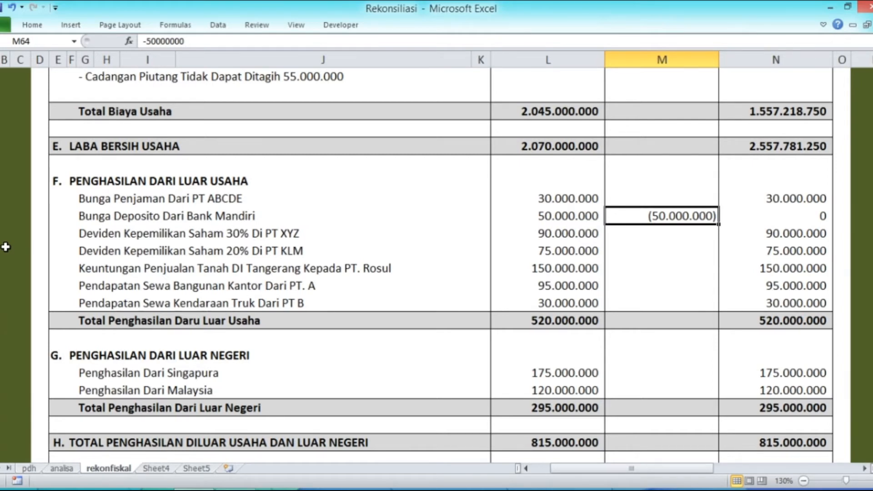
Enter a fiscal correction of -90000000 for Deviden Kepemilikan Saham 30% Di PT XYZ in cell M65
key(Down)
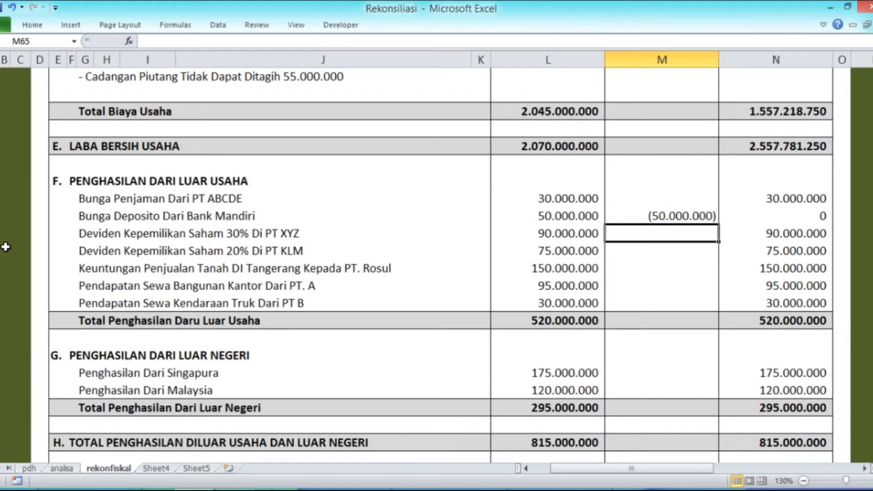
text(-9)
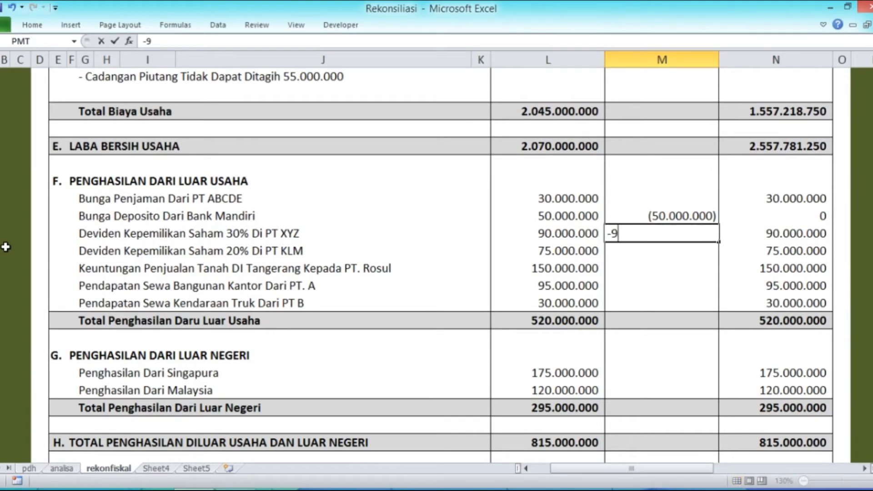
text(0000)
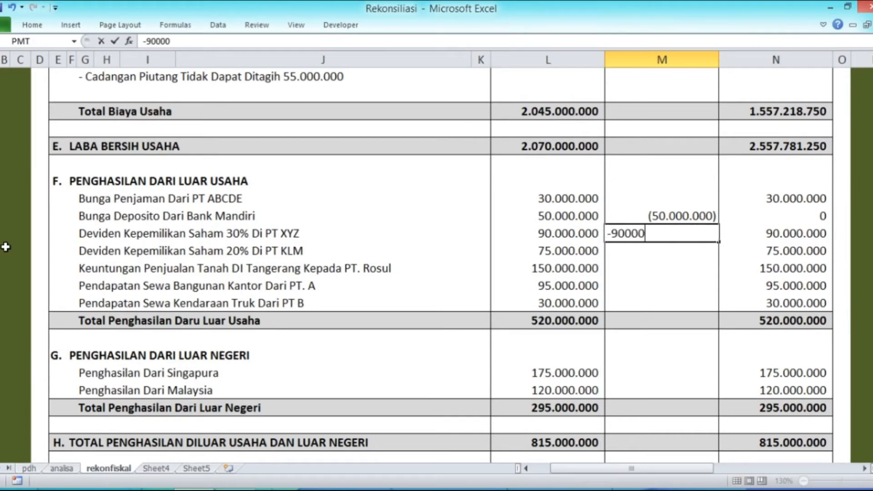
text(0000)
key(Return)
key(Up)
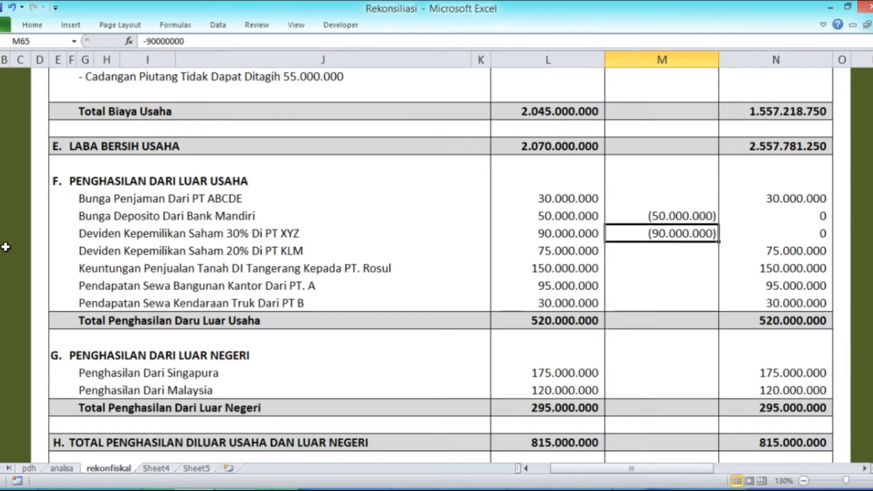
Compare the dividend rows for PT XYZ and PT KLM across the commercial, correction and fiscal columns
key(Down)
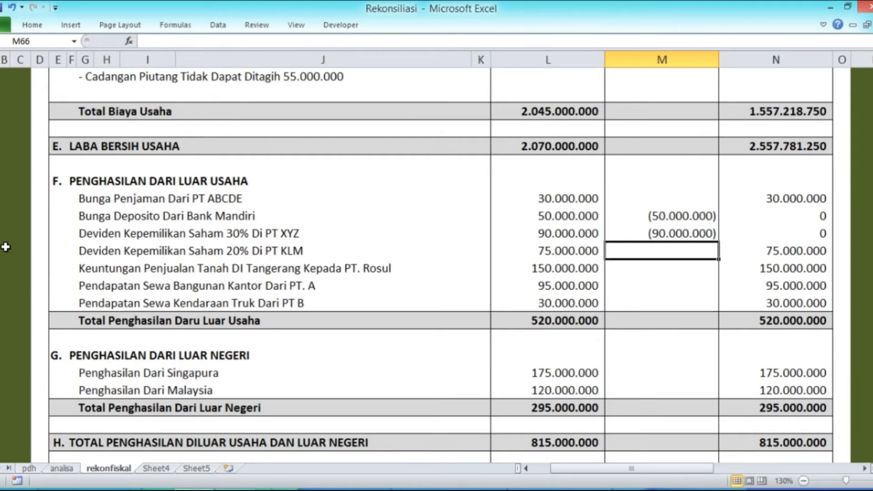
key(Up)
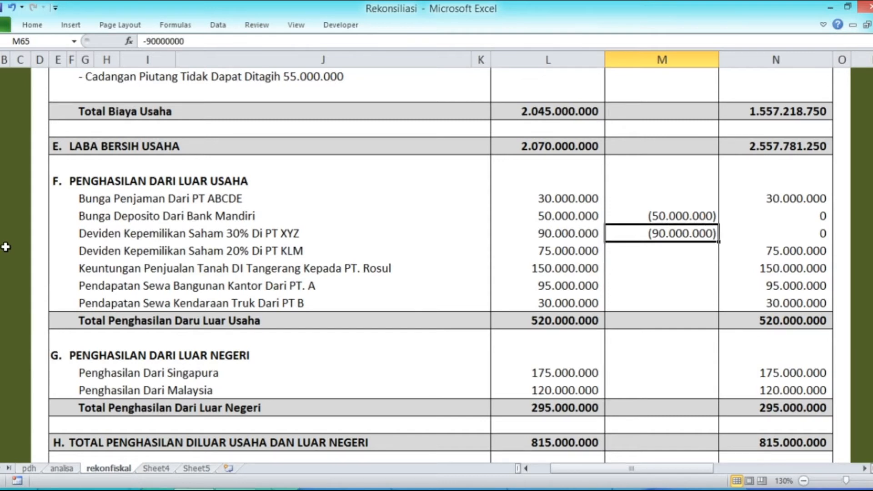
key(Left)
key(Right)
key(Down)
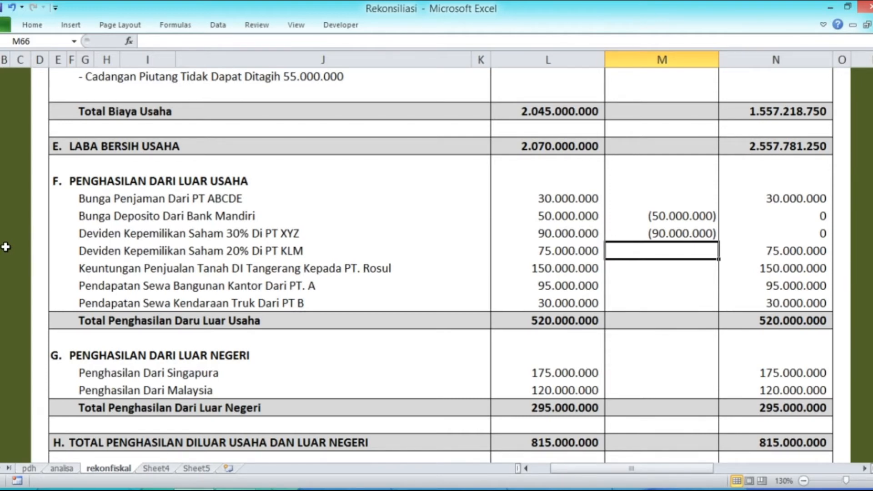
key(Left)
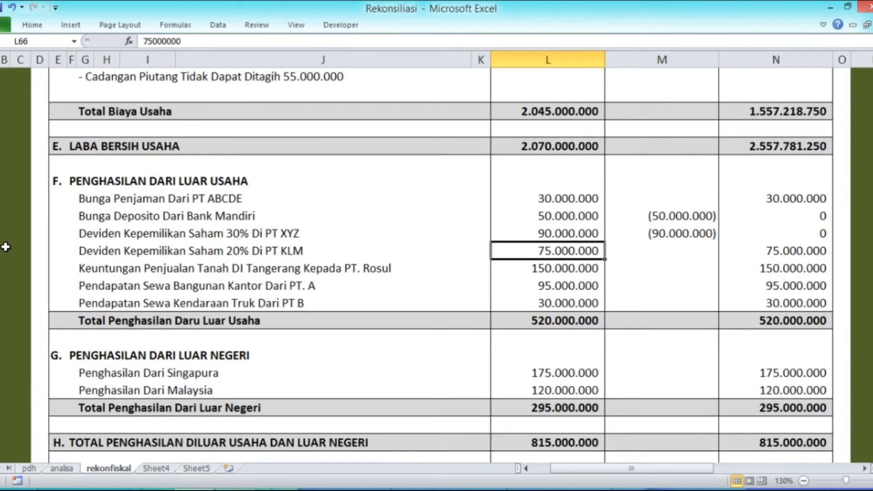
key(Right)
key(Right)
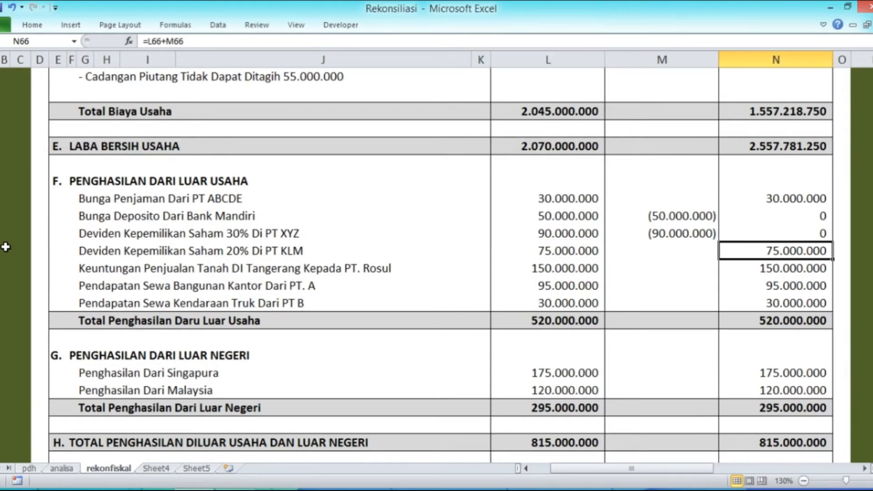
key(Left)
Examine the Keuntungan Penjualan Tanah row's commercial, correction and fiscal amounts, moving on to the office building rental income
scroll(9, 247, down, 1)
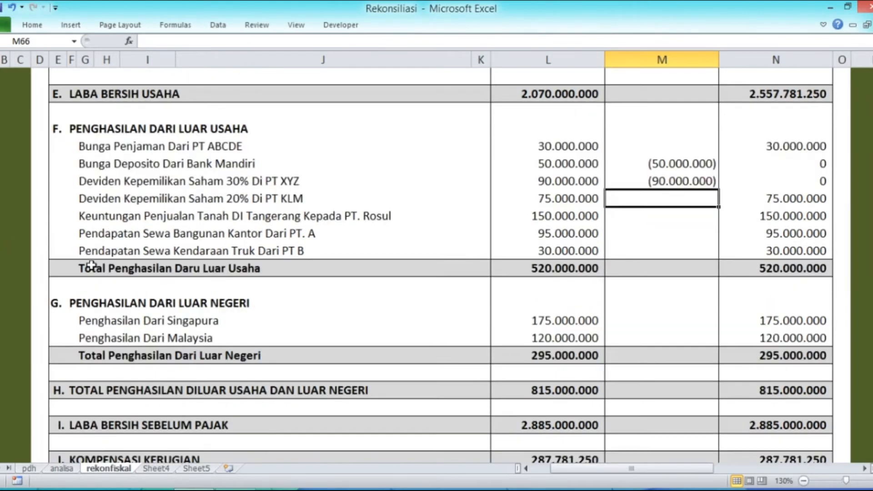
key(Down)
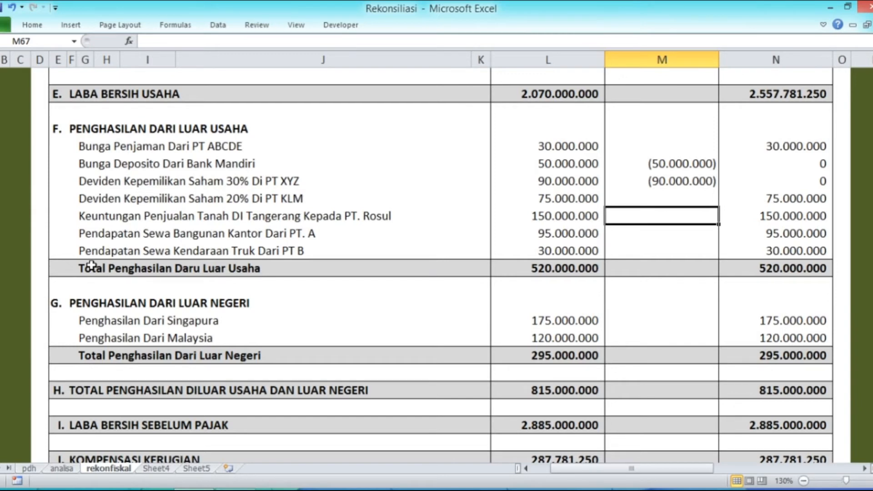
key(Left)
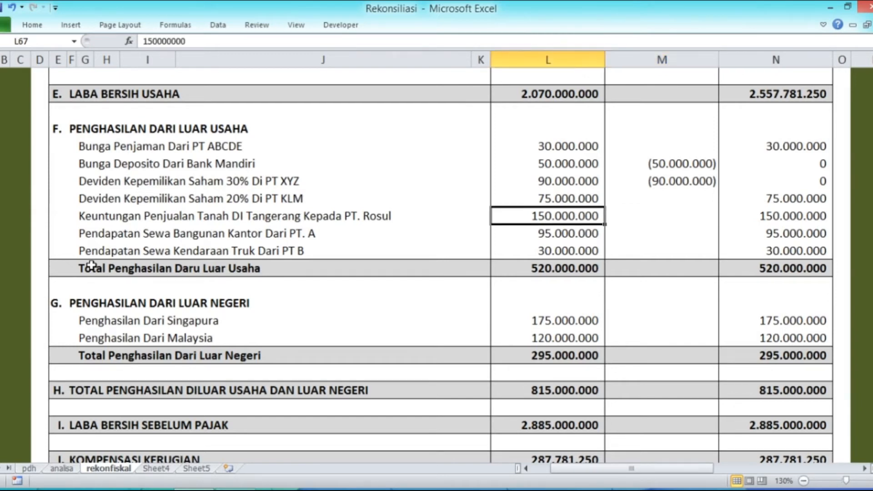
key(Right)
key(Right)
key(Left)
key(Left)
key(Down)
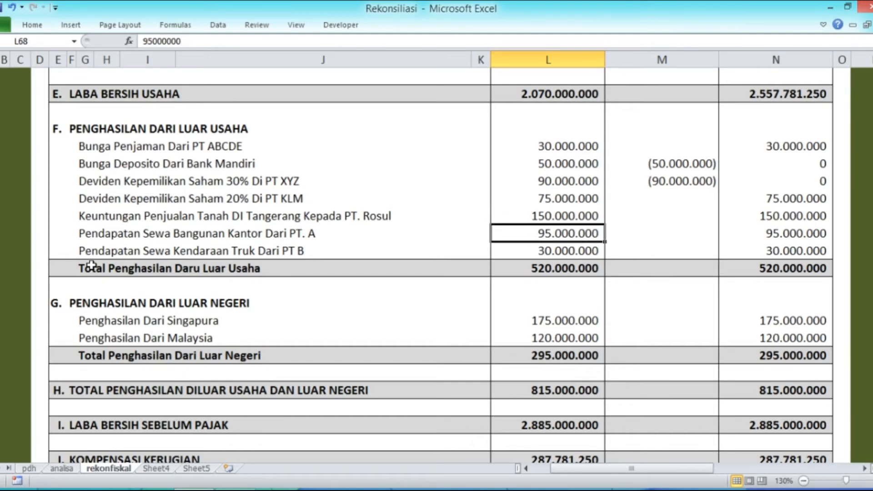
Enter a fiscal correction of -95000000 for Pendapatan Sewa Bangunan Kantor Dari PT. A in cell M68
key(Right)
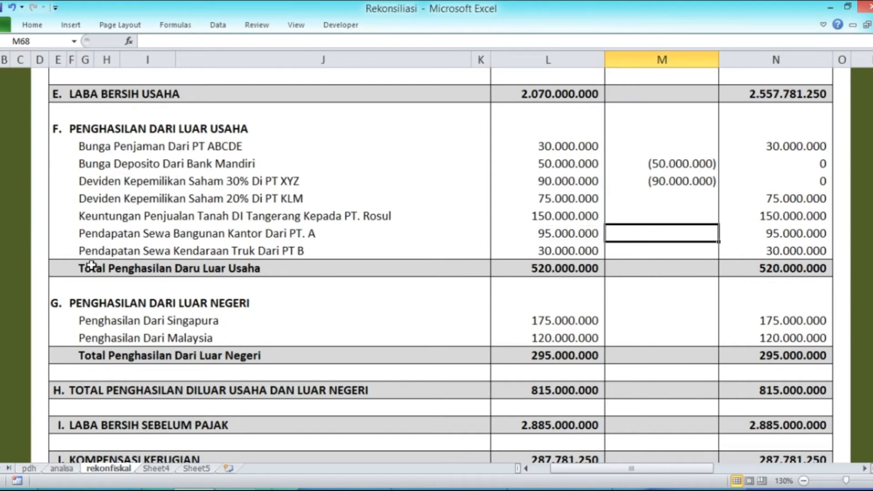
text(-950)
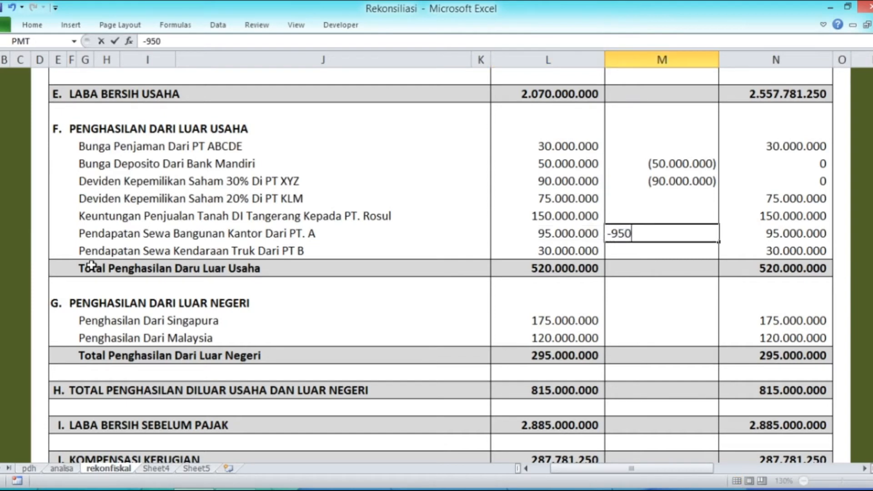
text(00000)
key(Return)
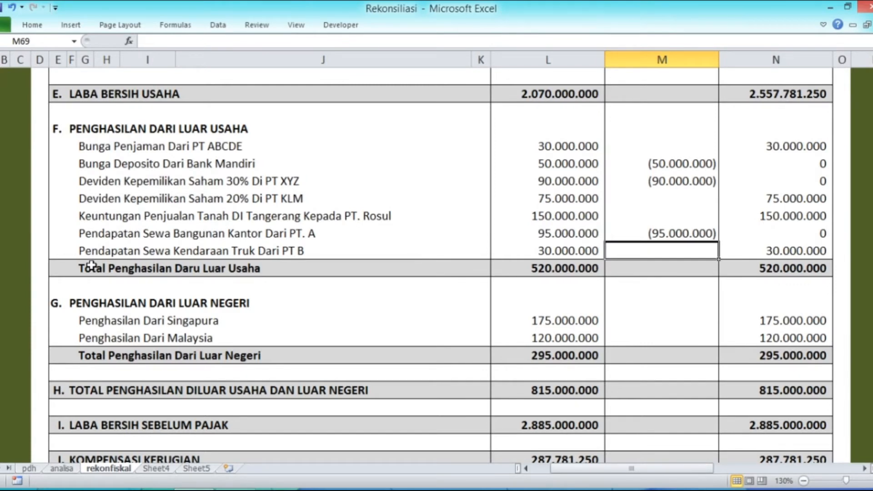
Re-enter the commercial total for non-business income in cell L70 as =SUM(L63:L69)
key(Down)
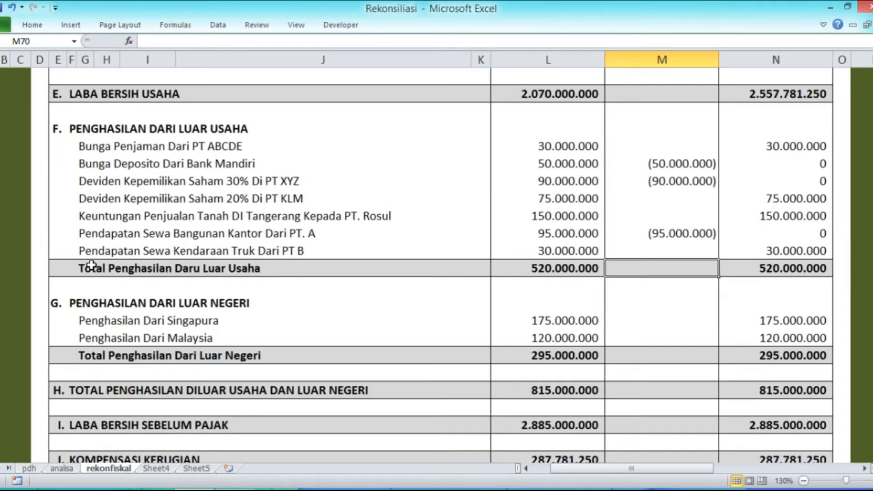
key(Up)
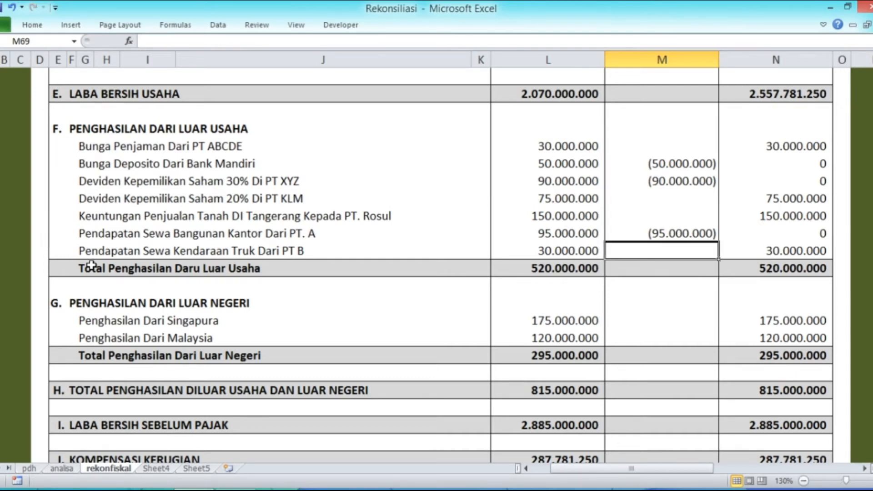
key(Right)
key(Left)
key(Left)
key(Down)
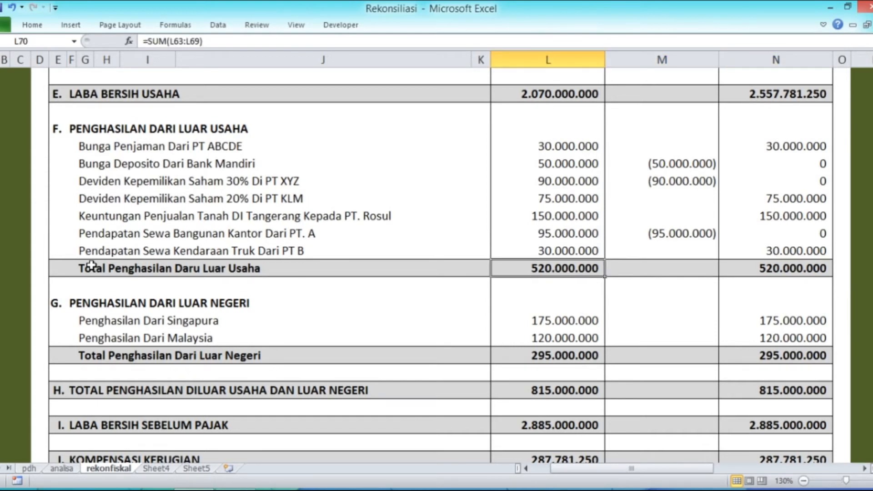
text(=)
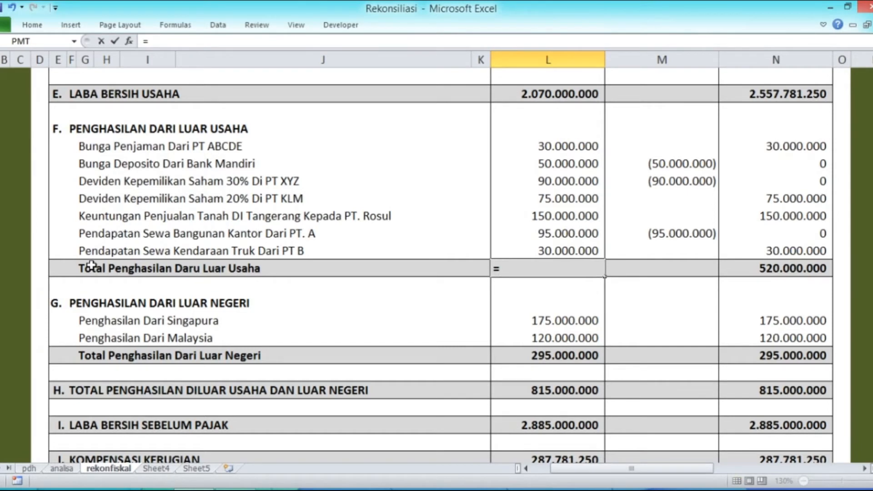
text(SUM()
key(Up)
key(Up)
key(Up)
key(Up)
key(Up)
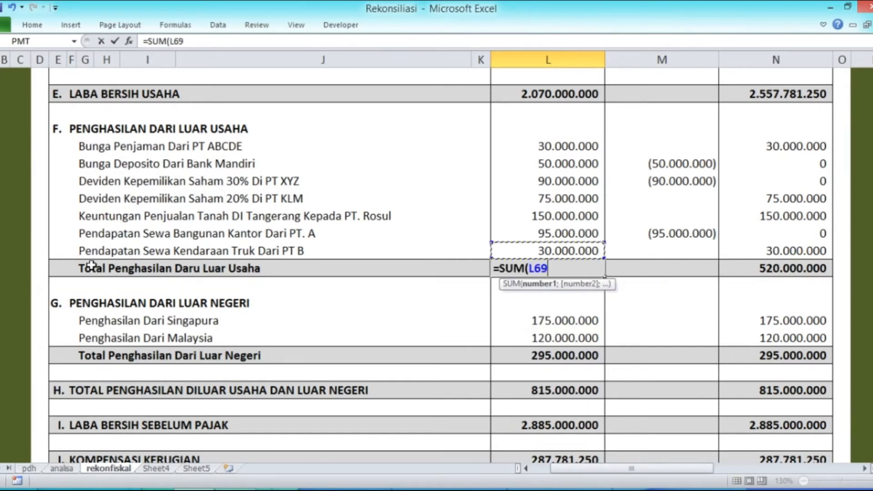
key(Up)
key(Up)
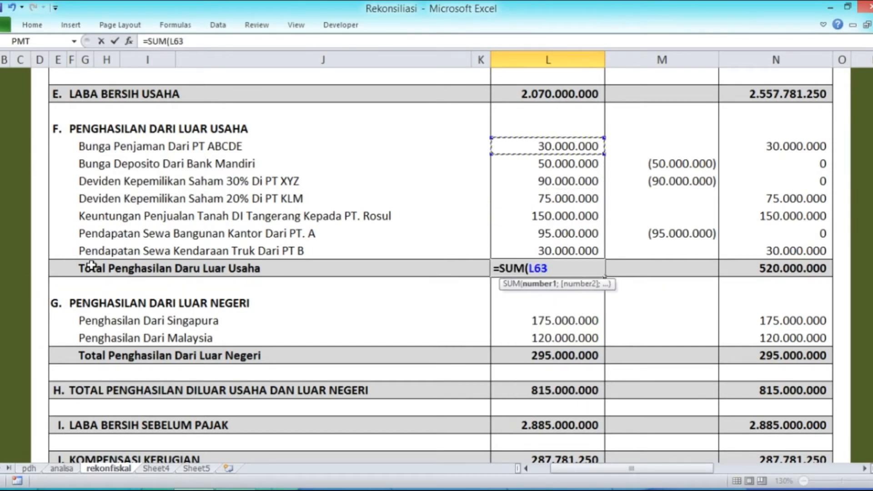
key(F8)
key(Down)
key(Down)
key(Down)
key(Down)
key(Down)
key(Down)
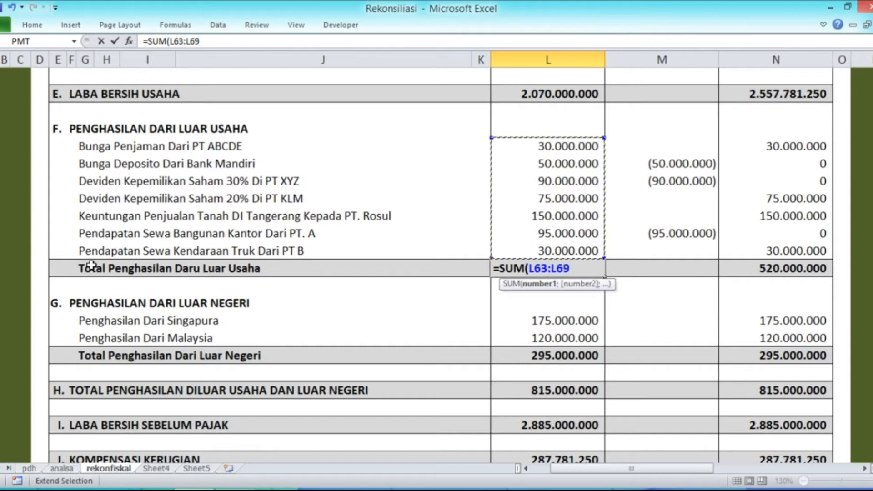
text())
key(Return)
Replace the fiscal total for non-business income in cell N70 with =SUM(N63:N69)
key(Down)
key(Right)
key(Right)
text(=SUM()
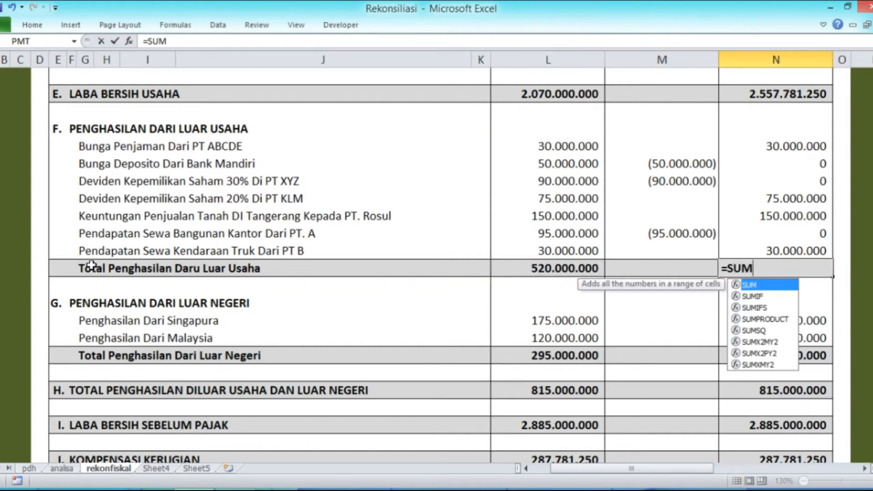
key(Up)
key(Up)
key(Up)
key(Up)
key(Up)
key(Up)
key(Up)
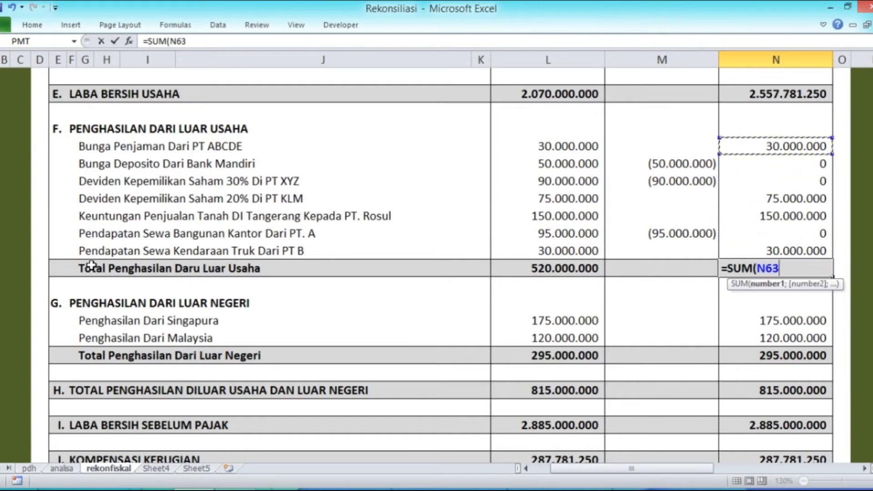
key(F8)
key(Down)
key(Down)
key(Down)
key(Down)
key(Down)
key(Down)
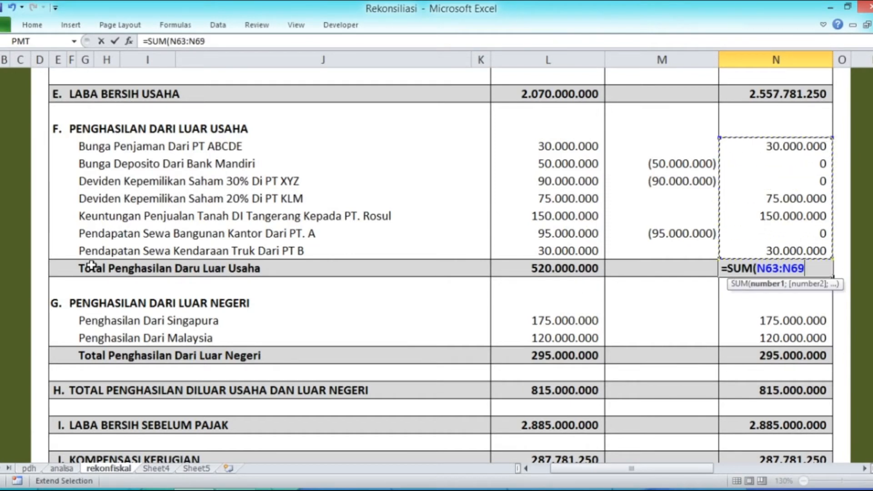
key(Return)
key(Up)
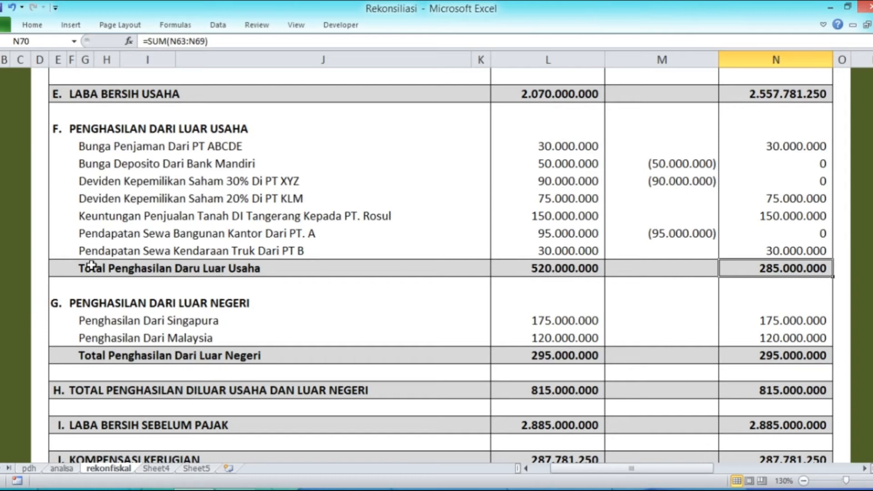
Compare the commercial and fiscal non-business income totals, and check the Penghasilan Dari Singapura row across its commercial, correction and fiscal columns
key(Left)
key(Left)
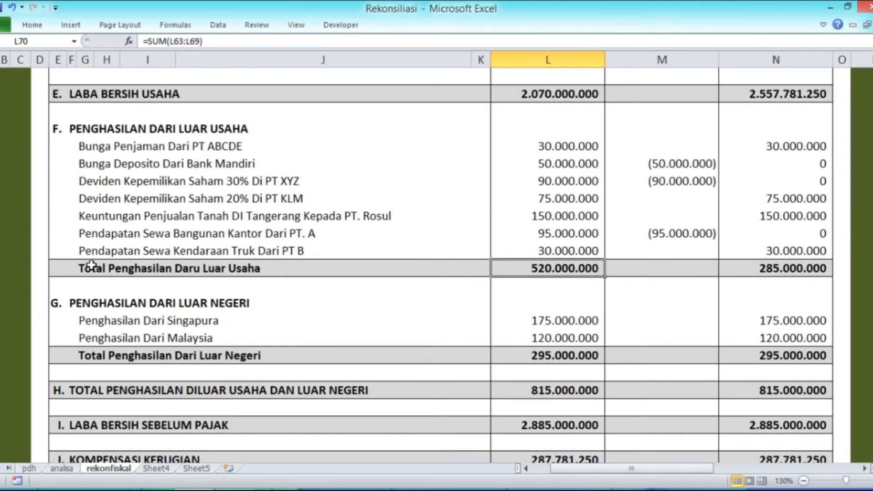
key(Down)
key(Down)
key(Down)
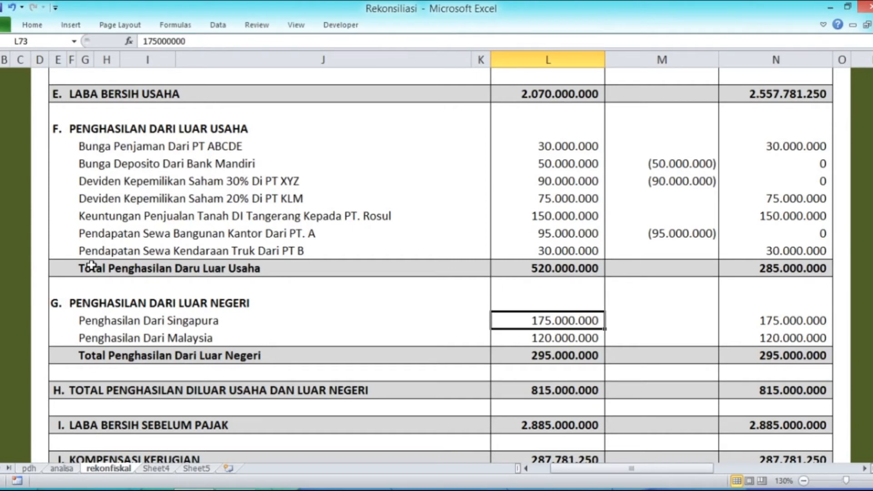
key(Right)
key(Right)
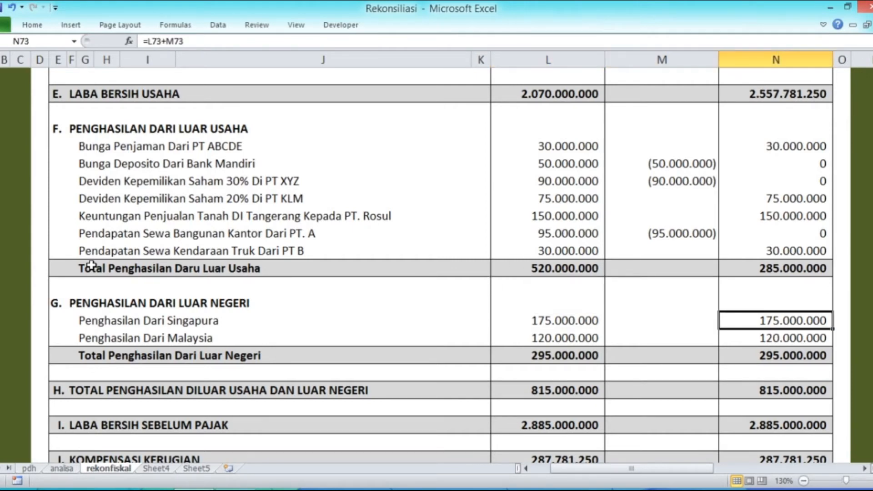
Examine the Singapura and Malaysia income entries in column L and the formula behind the section H total in L77
key(Left)
key(Left)
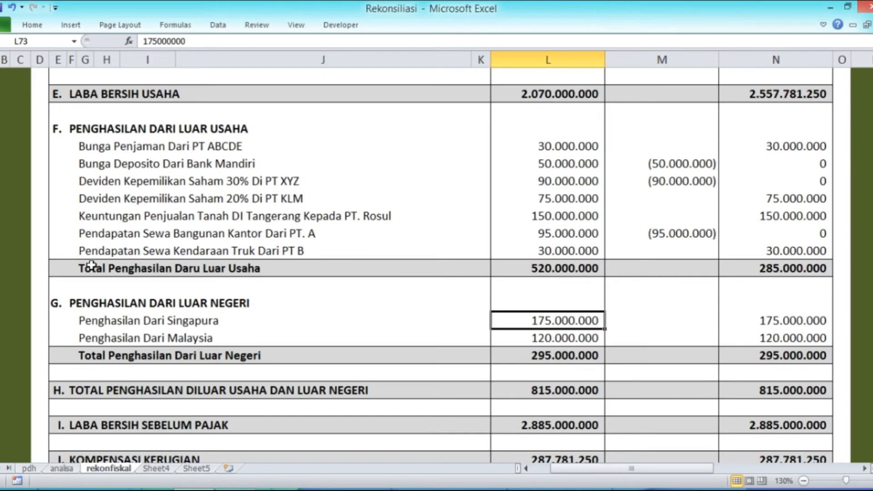
key(Down)
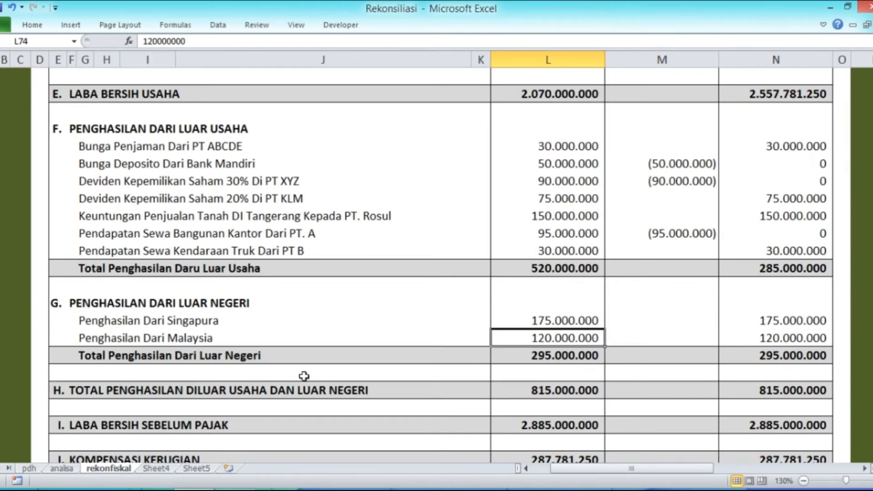
scroll(517, 333, down, 3)
scroll(547, 255, up, 2)
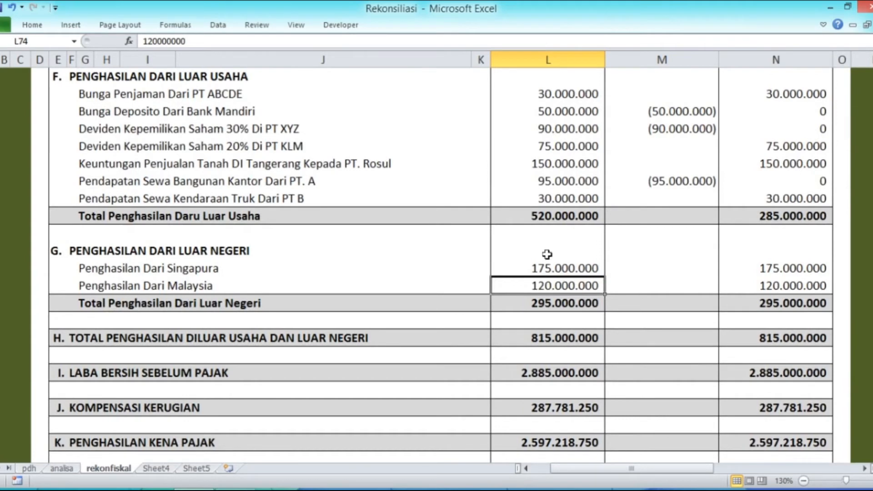
key(Down)
key(Down)
key(Down)
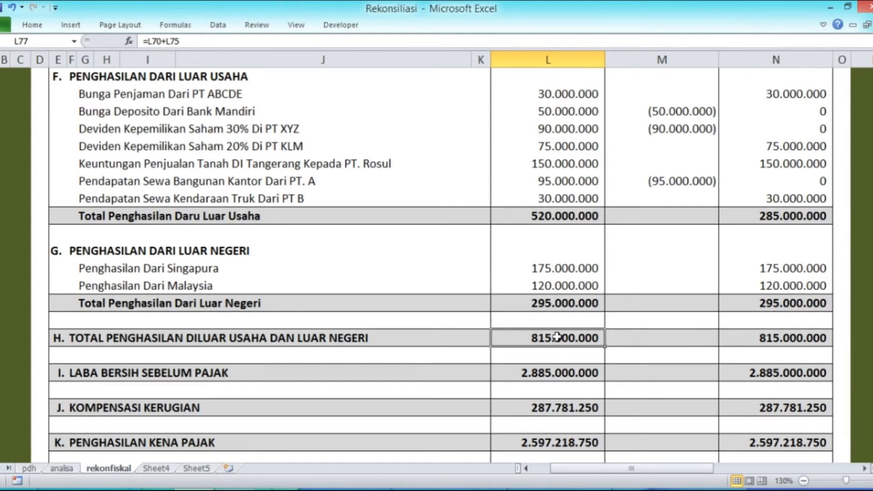
click(363, 40)
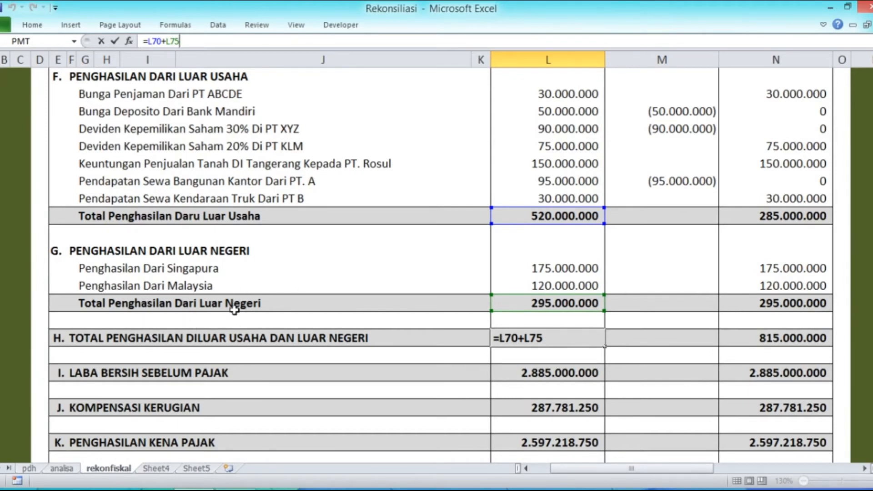
key(Return)
Try the formula =N70=N75 for the section H total in cell N77
key(Up)
key(Right)
key(Right)
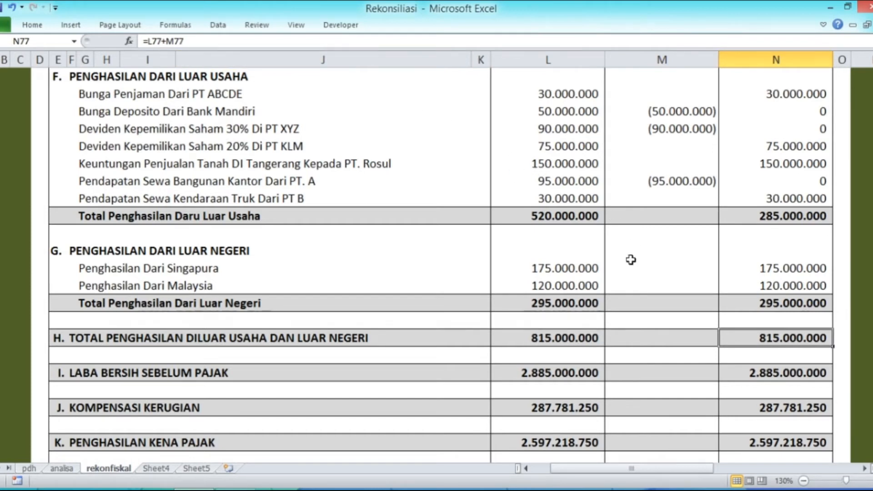
text(=)
key(Up)
key(Up)
key(Up)
key(Up)
key(Up)
key(Up)
key(Up)
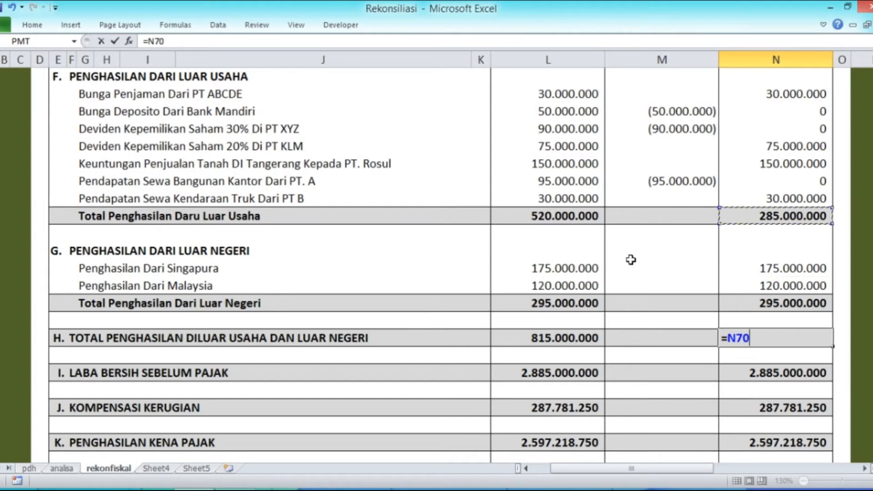
text(=)
key(Up)
key(Up)
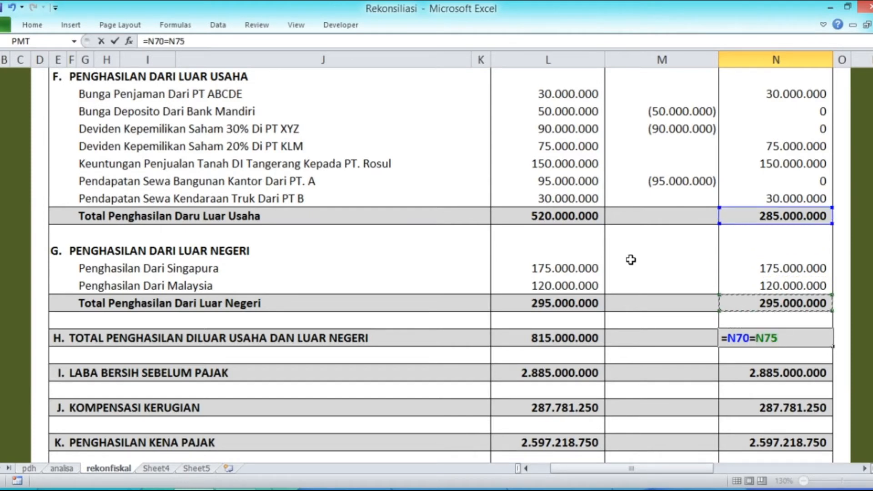
key(Return)
key(Up)
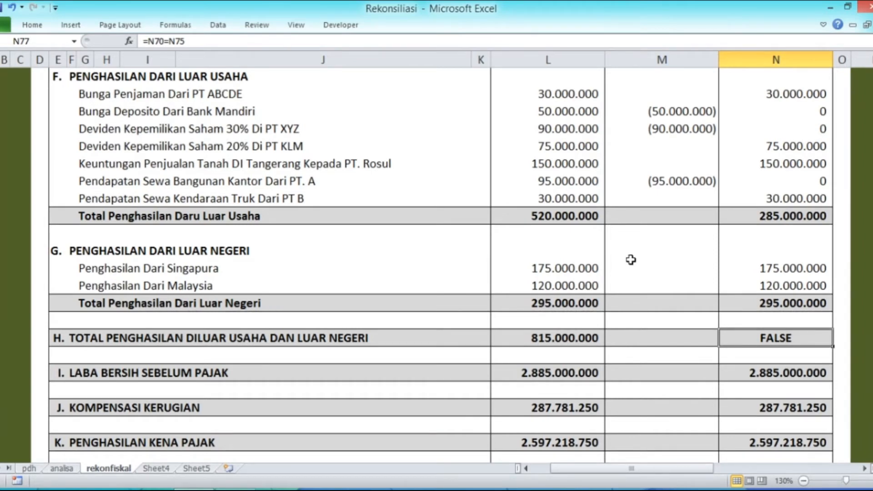
Replace the section H total in N77 with =N70+N75, adding the non-business and foreign income totals
key(Delete)
text(=)
key(Up)
key(Up)
key(Up)
key(Up)
key(Up)
key(Up)
key(Up)
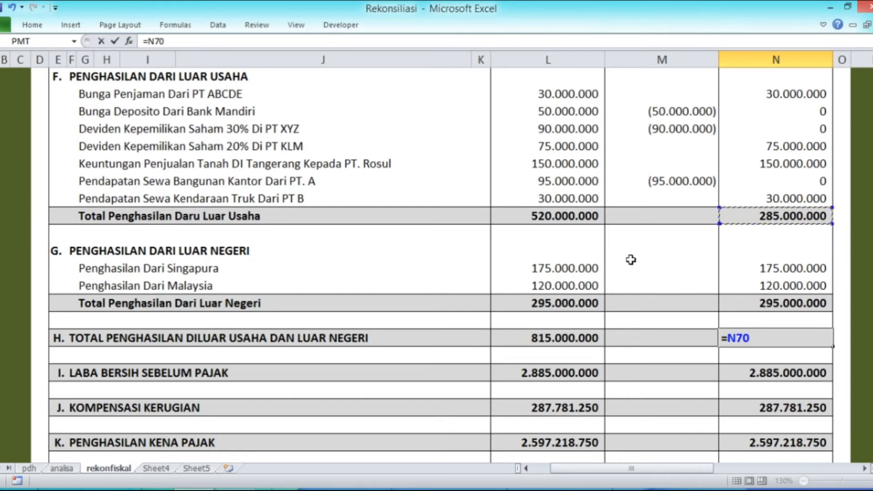
text(+)
key(Up)
key(Up)
key(Return)
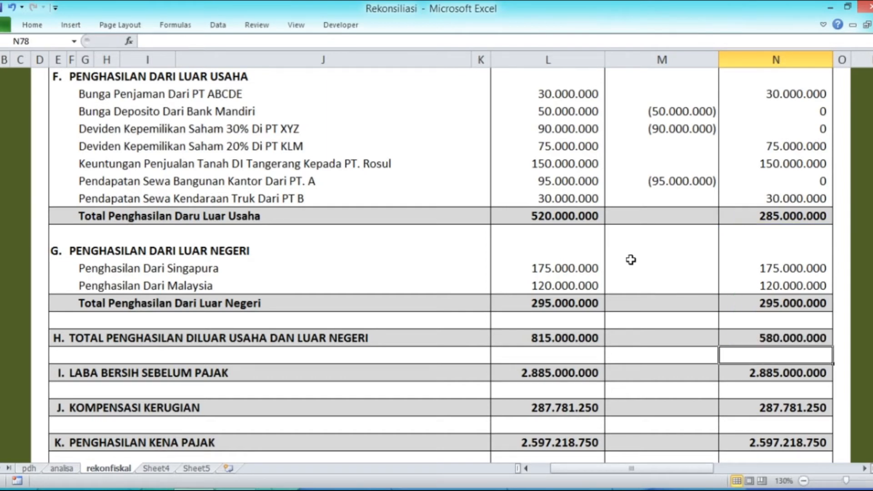
key(Up)
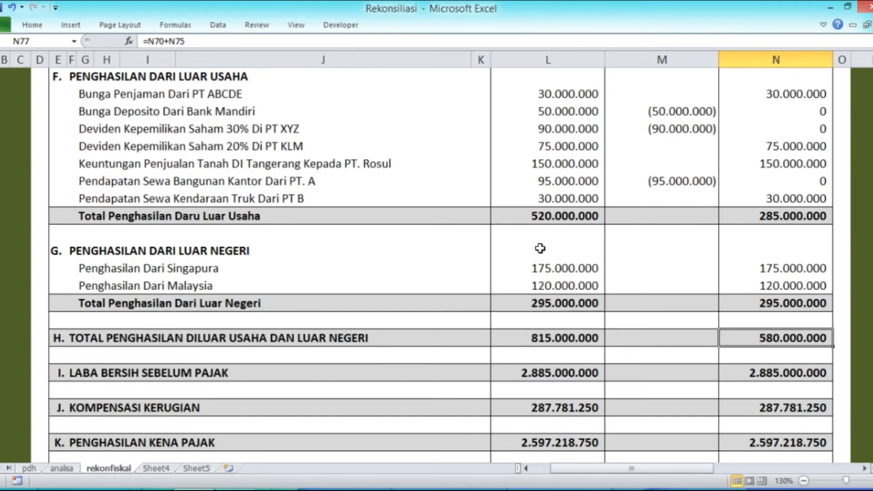
Re-enter Laba Bersih Sebelum Pajak in L79 as =L60+L77, adding Laba Bersih Usaha and the section H total
scroll(540, 248, down, 2)
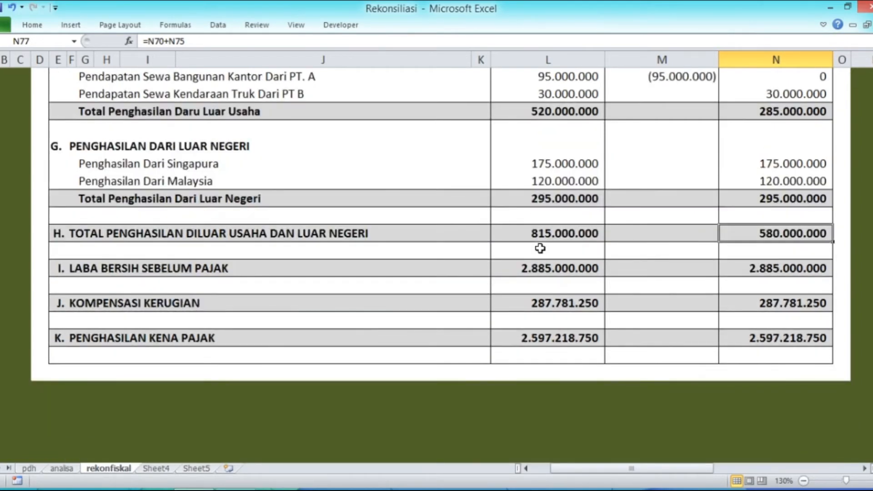
scroll(473, 264, up, 1)
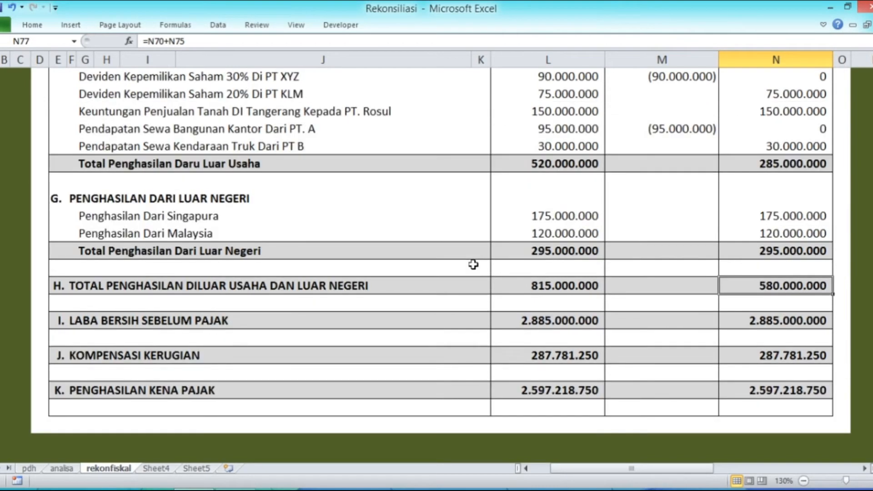
click(527, 324)
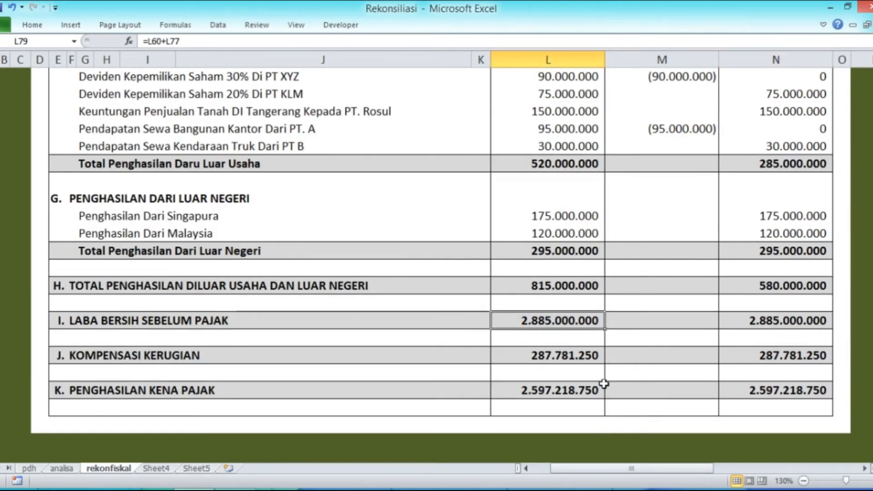
text(=)
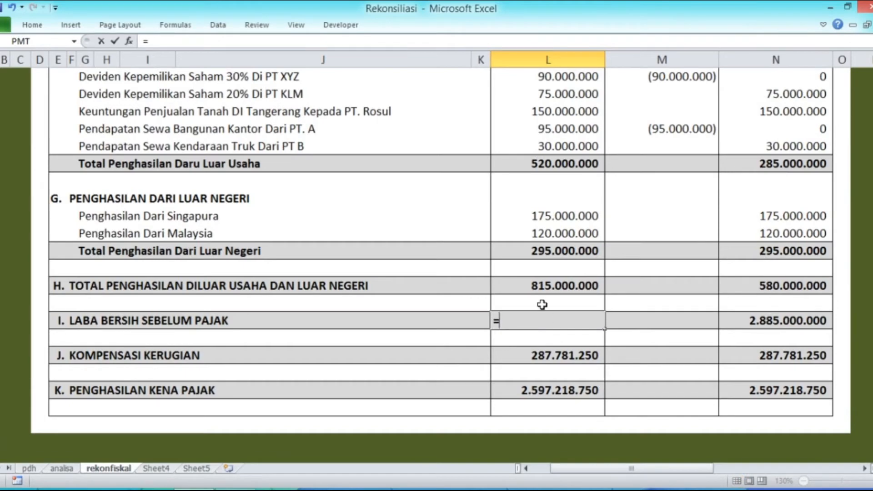
scroll(549, 302, up, 5)
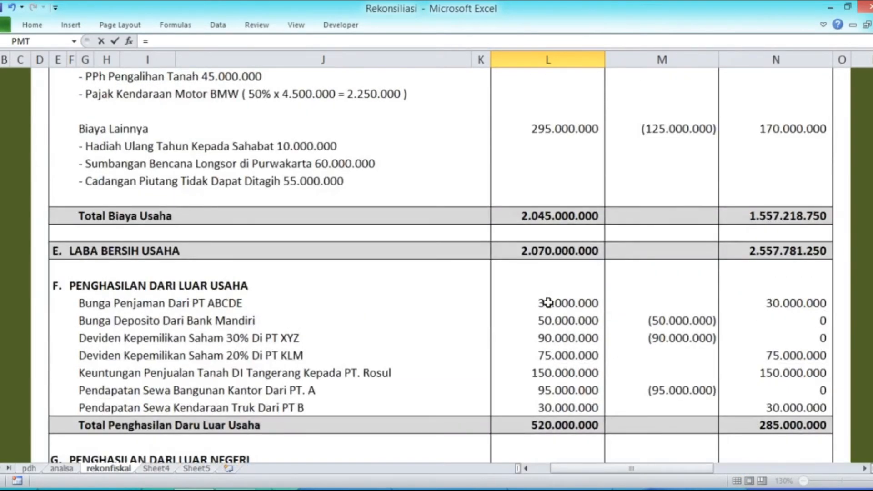
click(542, 249)
text(+)
scroll(574, 267, down, 3)
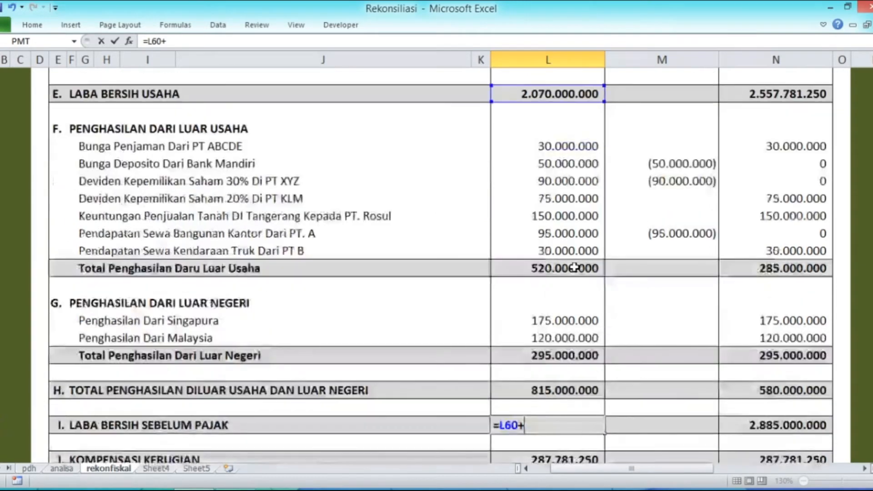
scroll(574, 267, down, 2)
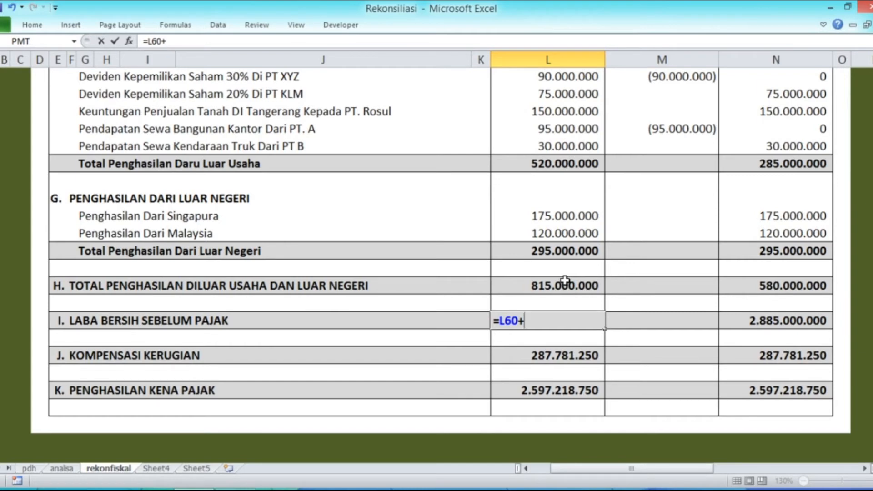
click(564, 281)
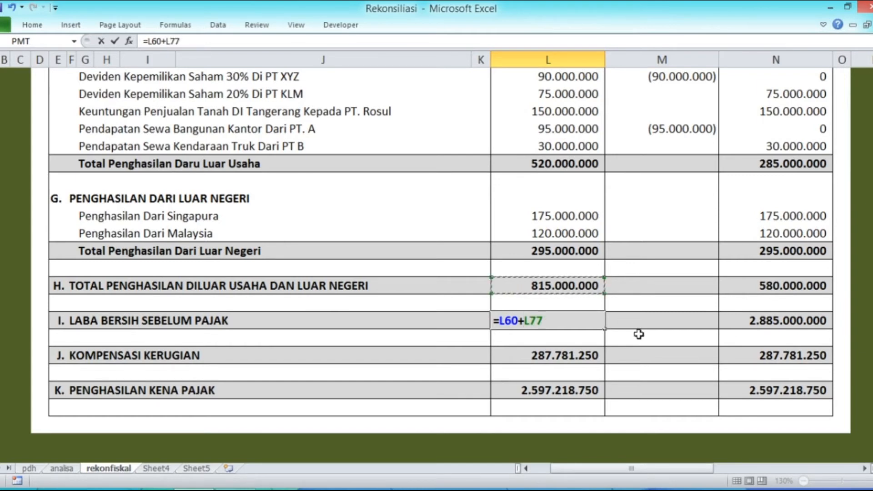
key(Return)
key(Up)
key(Right)
key(Right)
key(Left)
key(Left)
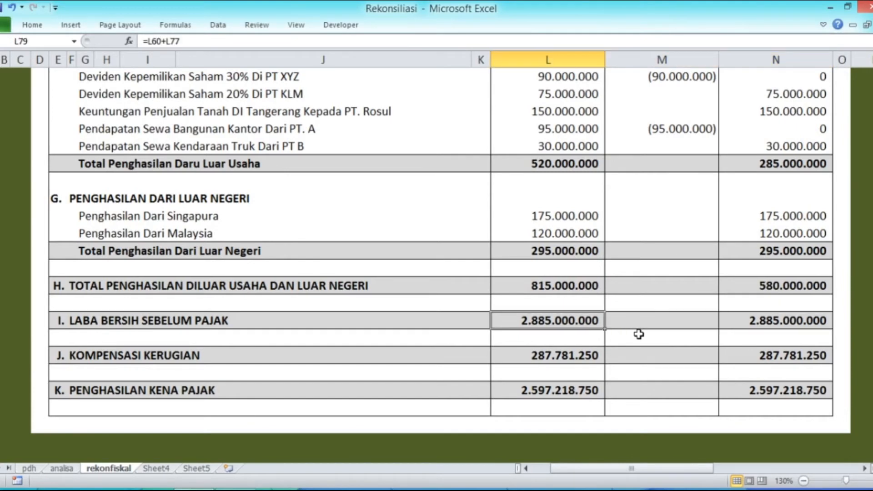
Replace the Laba Bersih Sebelum Pajak formula in N79 with =N60+N77
key(Right)
key(Right)
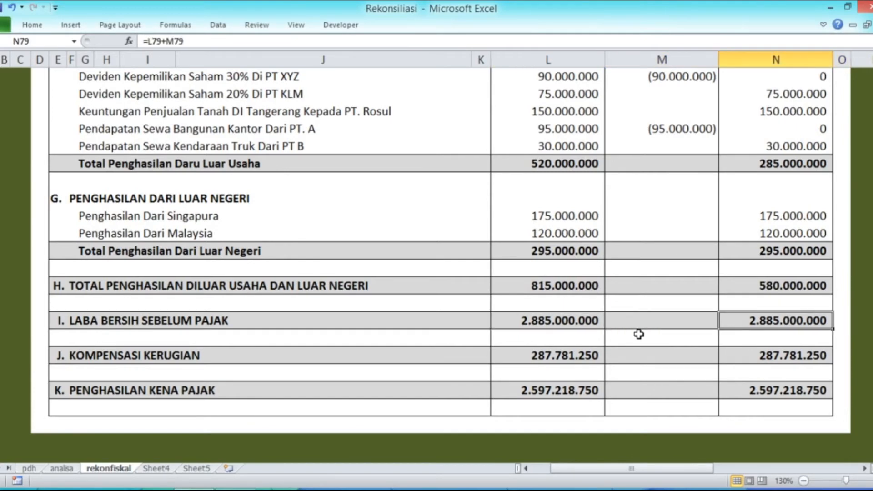
text(=)
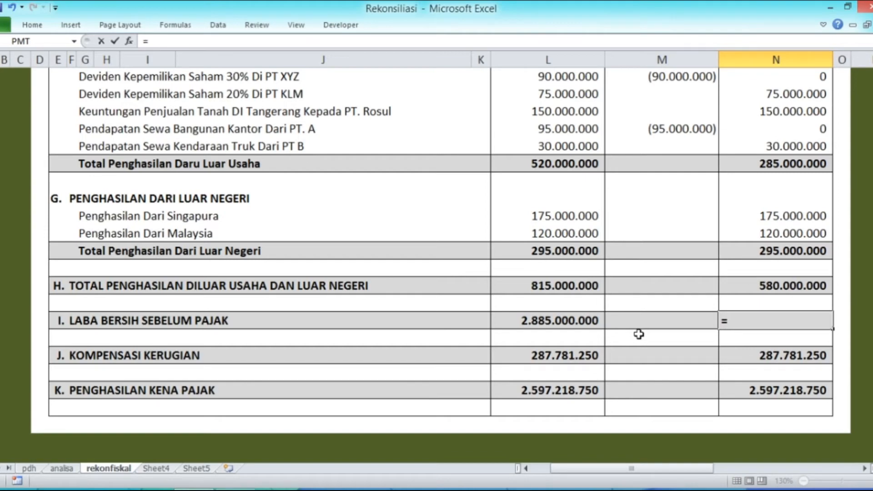
scroll(699, 303, up, 2)
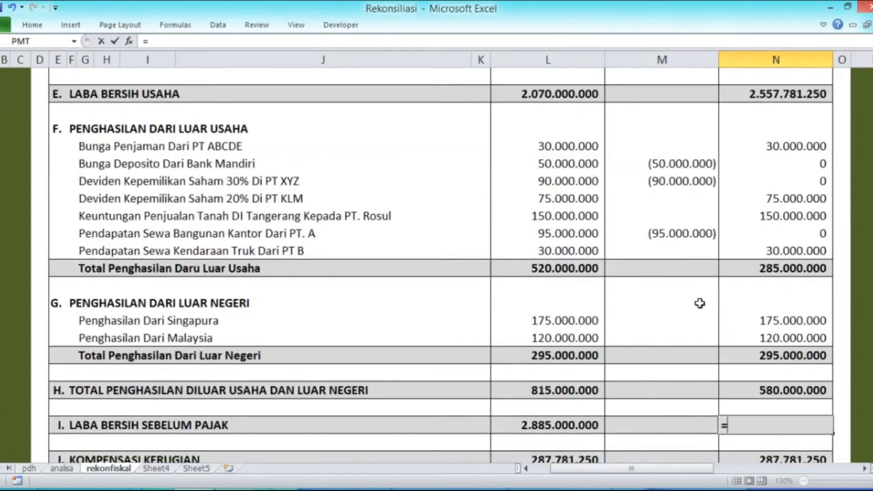
scroll(700, 304, up, 2)
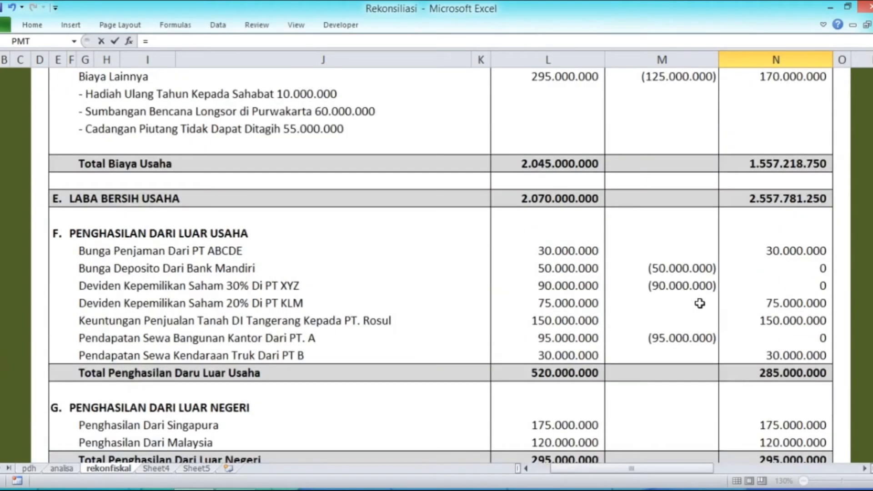
click(751, 198)
text(+)
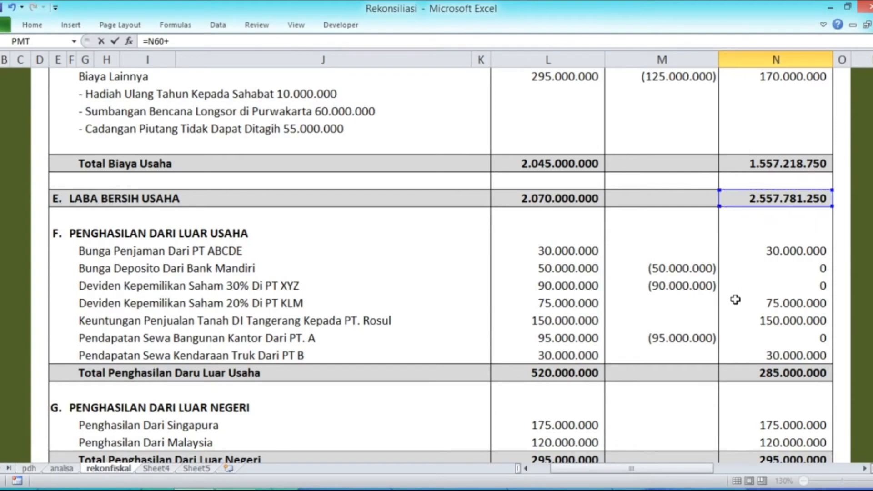
scroll(735, 299, down, 4)
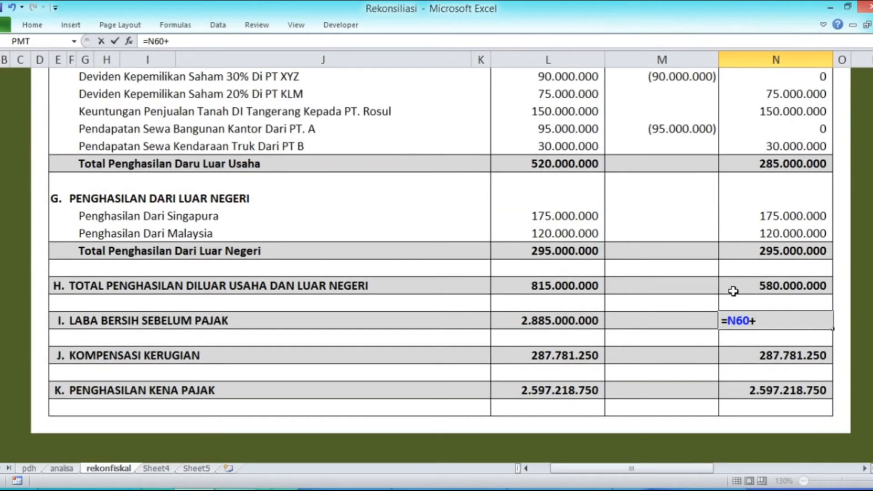
click(759, 357)
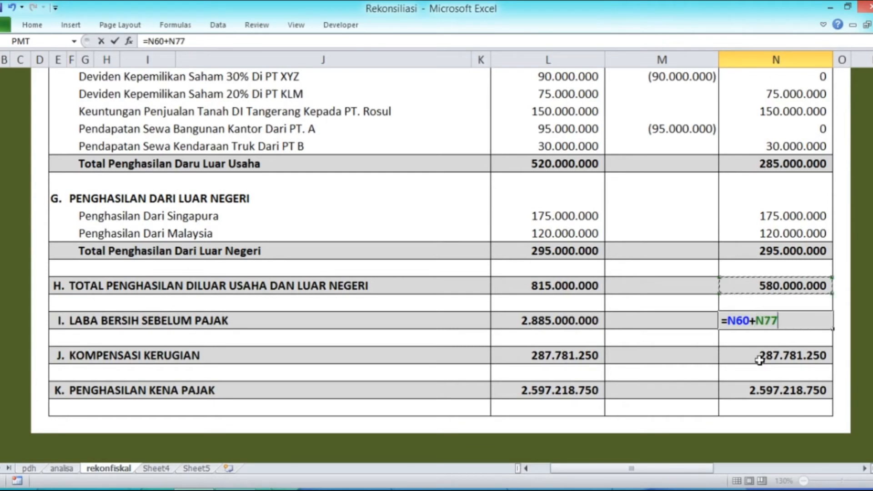
key(Return)
key(Up)
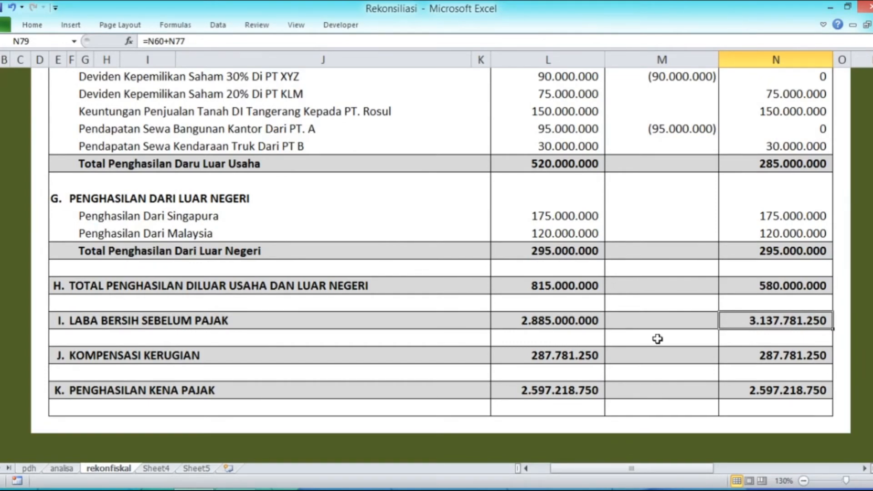
Review the reconciliation from Harga Pokok Penjualan down to Penghasilan Kena Pajak, and inspect the Kompensasi Kerugian entry in L81
scroll(657, 339, up, 12)
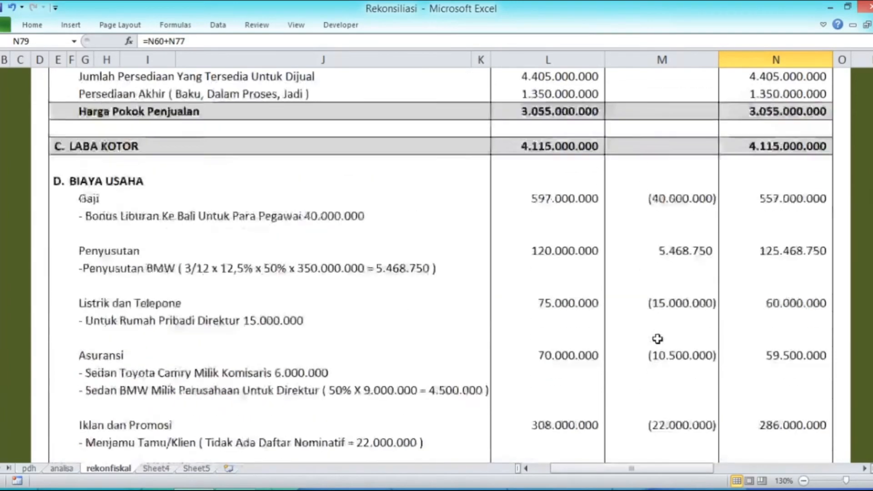
scroll(658, 338, up, 1)
scroll(657, 339, up, 2)
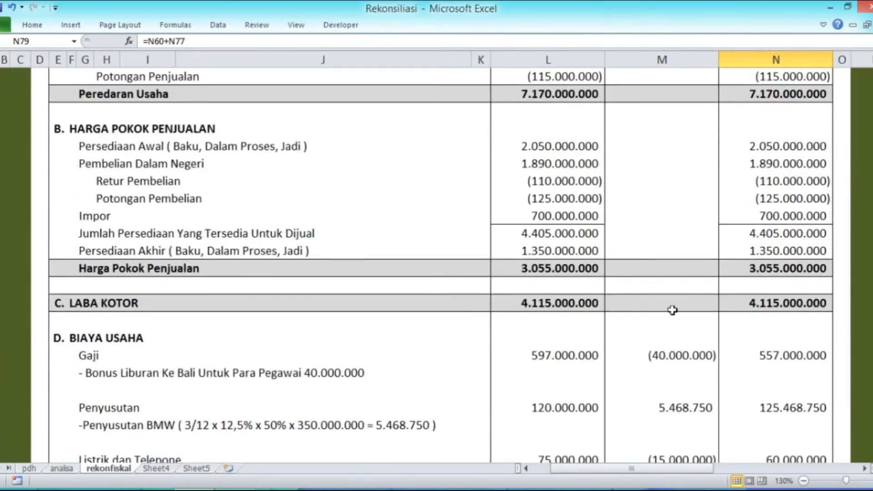
scroll(672, 310, down, 11)
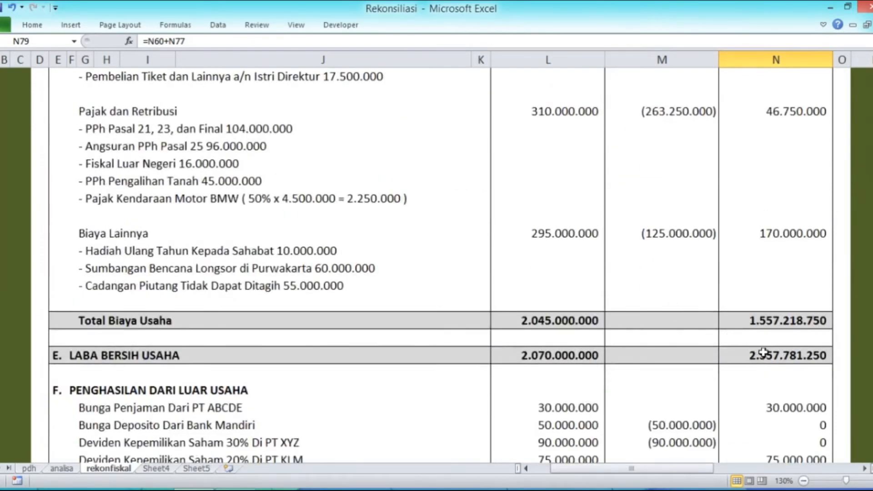
scroll(763, 353, down, 3)
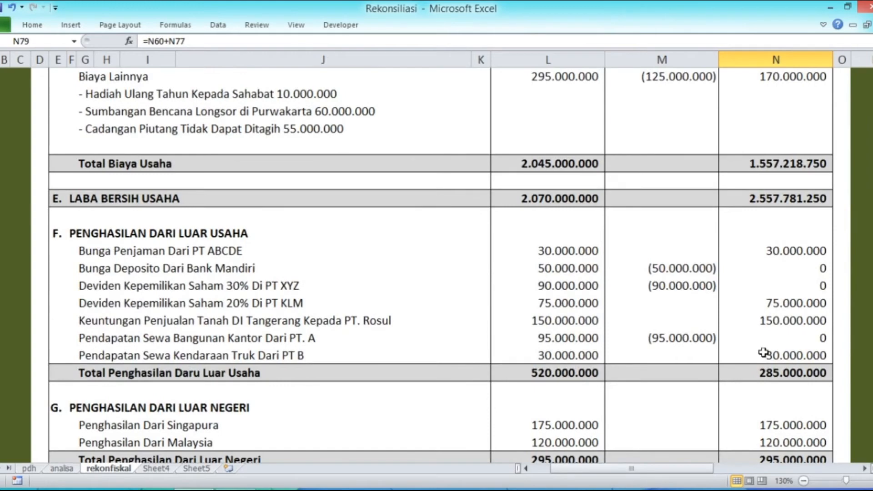
scroll(763, 353, down, 3)
scroll(763, 353, down, 2)
scroll(763, 353, up, 1)
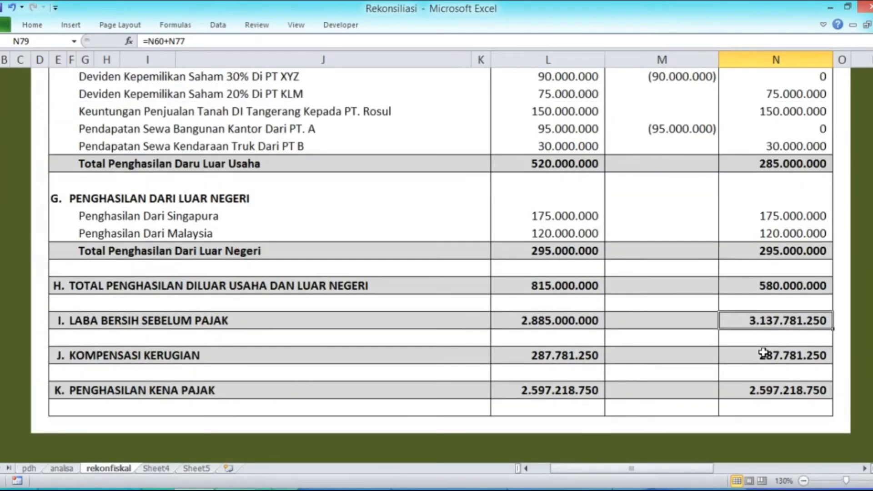
click(530, 352)
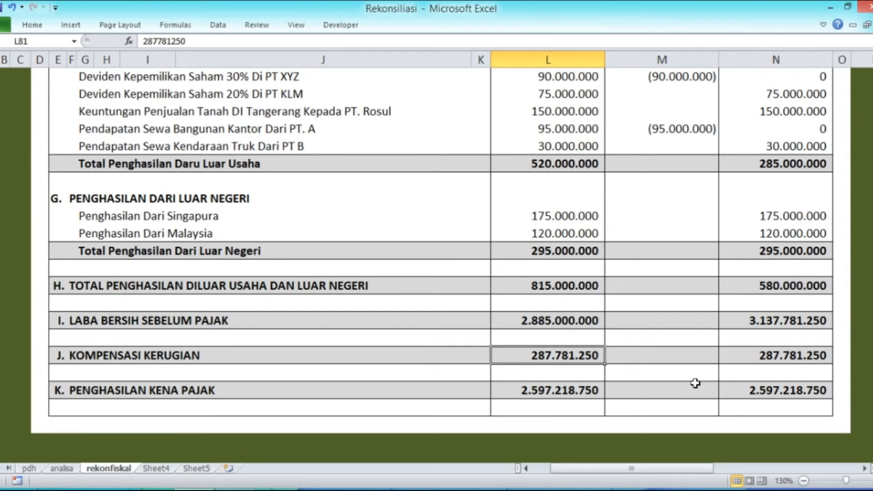
Check the Kompensasi Kerugian Fiskal table in section F of the analisa sheet against the Kompensasi Kerugian entries in rekonfiskal L81 and N81
click(63, 468)
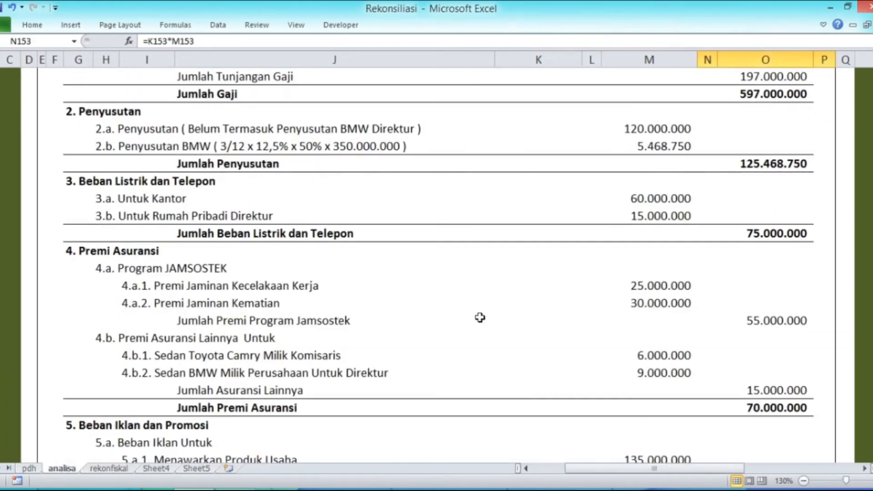
scroll(503, 296, down, 16)
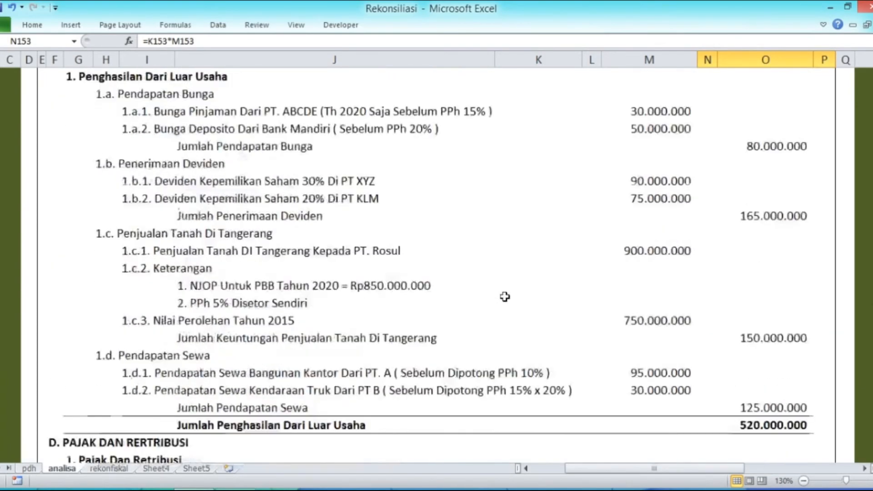
scroll(505, 297, down, 11)
scroll(505, 296, down, 1)
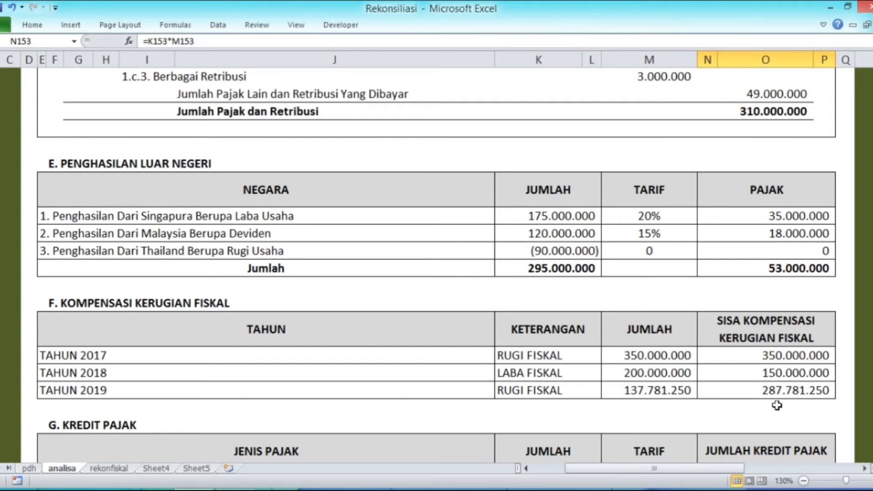
click(108, 468)
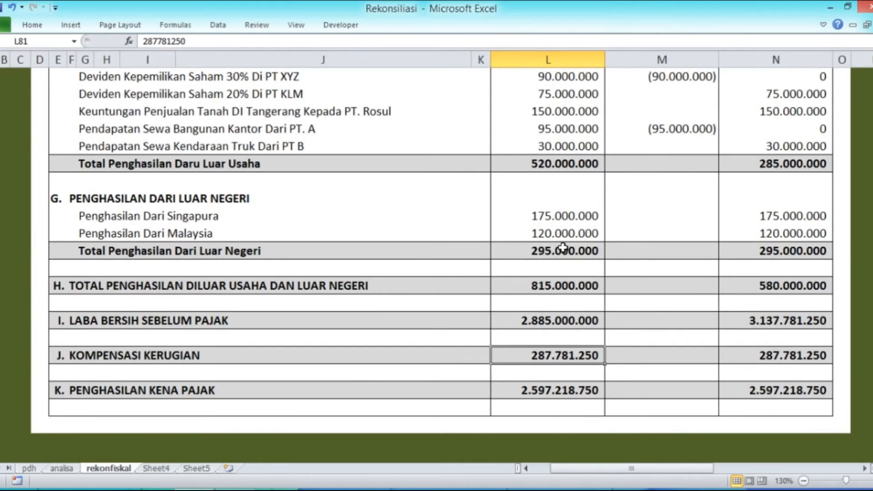
key(Right)
key(Right)
key(Left)
key(Left)
Re-enter the commercial Penghasilan Kena Pajak in L83 as =L79-L81, subtracting loss compensation from profit before tax
key(Down)
key(Down)
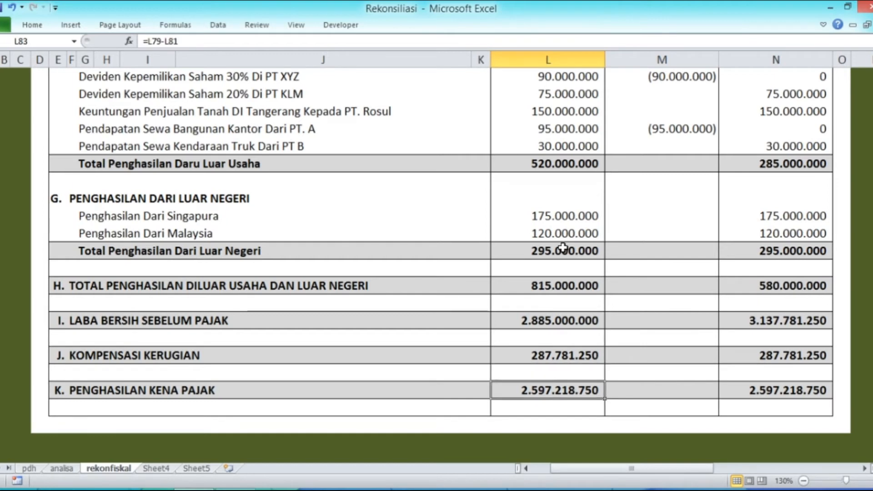
text(=)
key(Up)
key(Up)
key(Up)
key(Up)
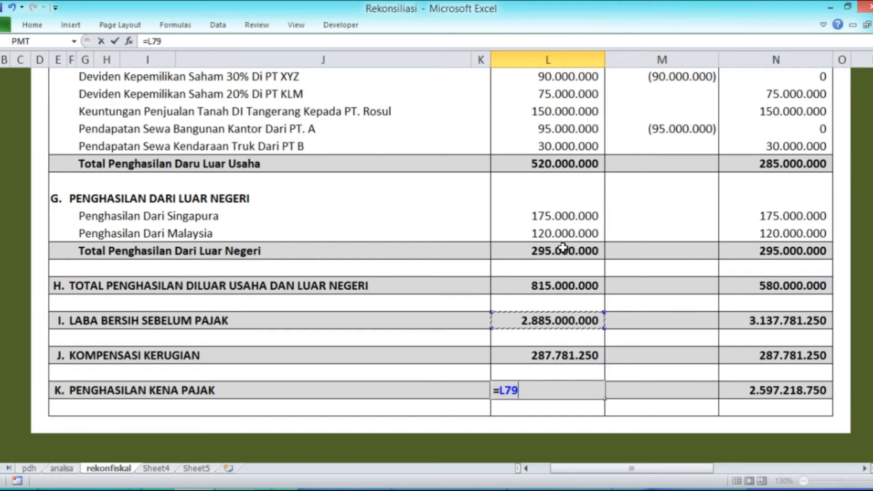
text(-)
key(Up)
key(Up)
key(ctrl+Return)
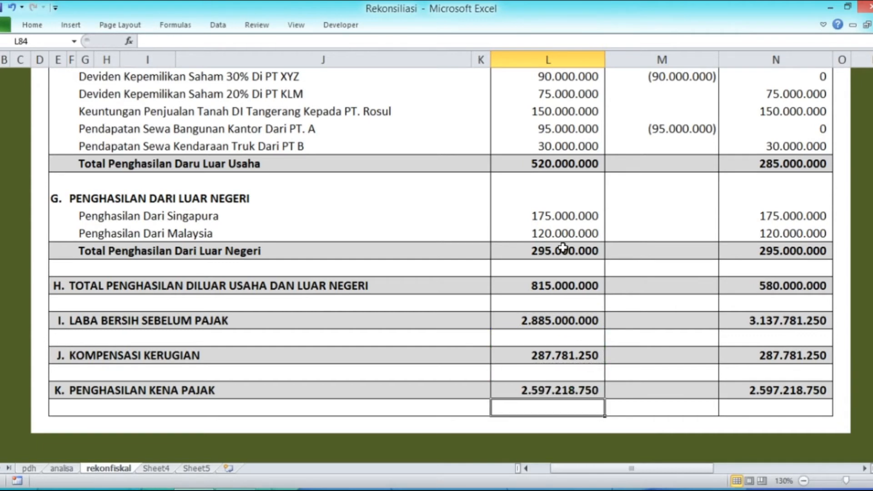
Replace the fiscal Penghasilan Kena Pajak formula in N83 with =N79-N81
key(Right)
key(Right)
text(=)
key(Up)
key(Up)
key(Up)
key(Up)
text(-)
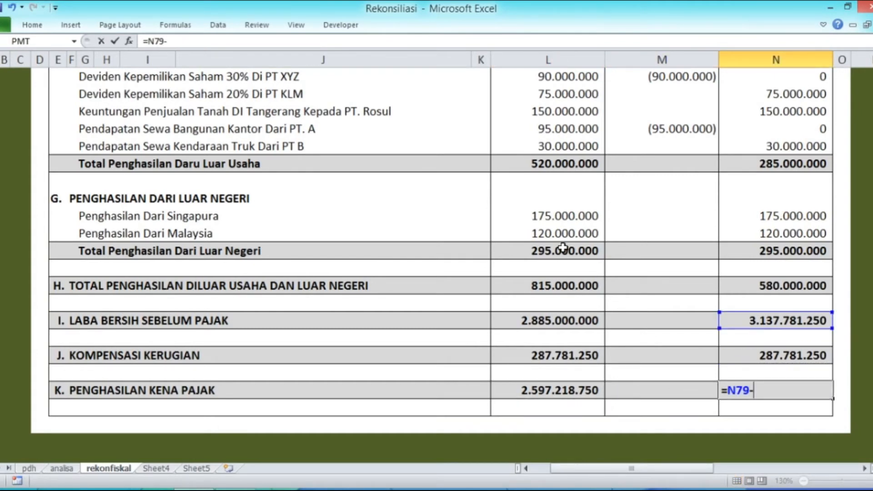
key(Up)
key(Up)
key(Return)
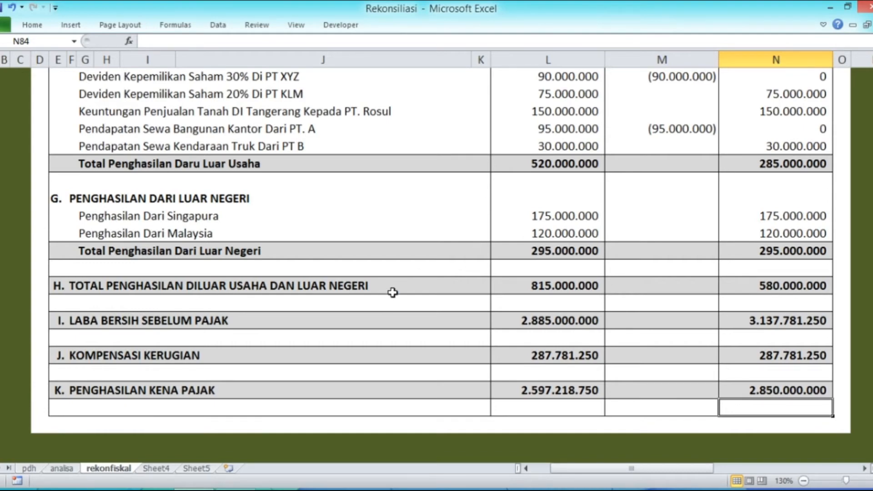
Review the reconciliation from Penghasilan Kena Pajak back up to Peredaran Usaha
scroll(391, 292, down, 4)
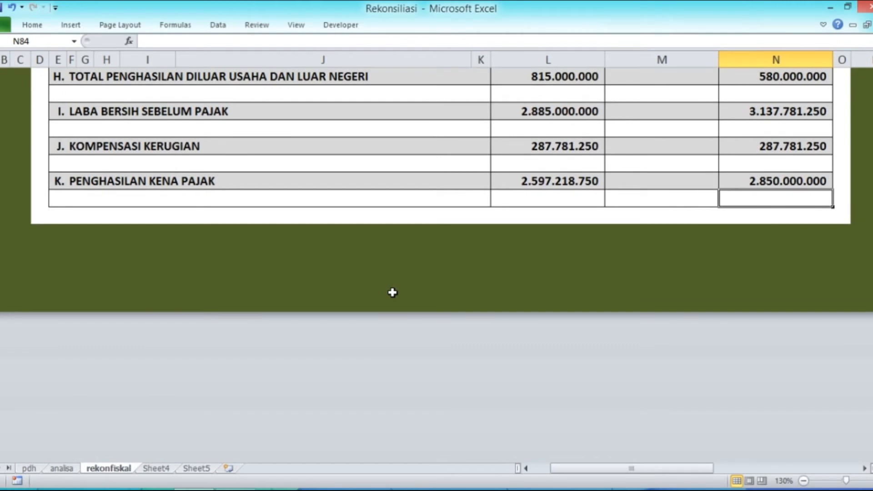
scroll(393, 293, up, 2)
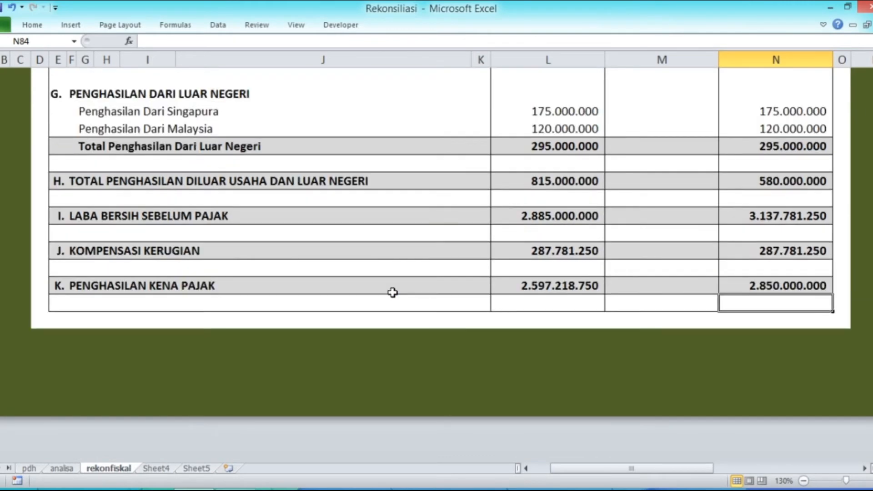
scroll(392, 292, up, 15)
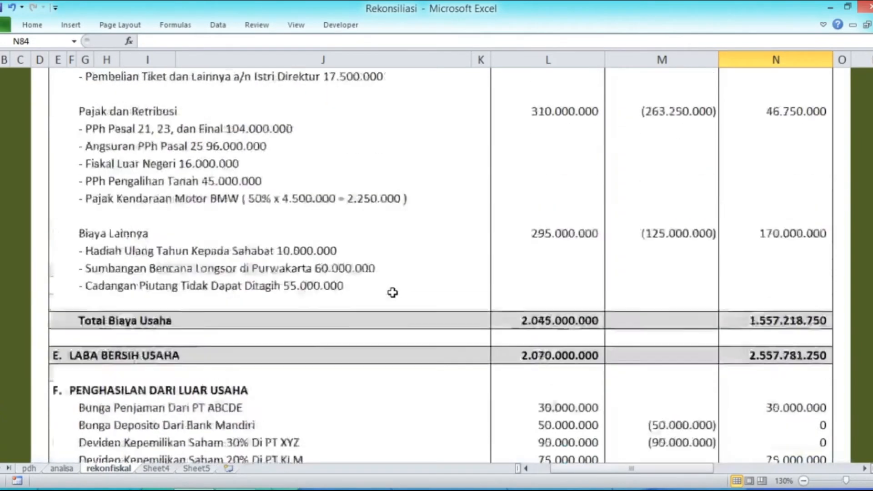
scroll(392, 292, up, 10)
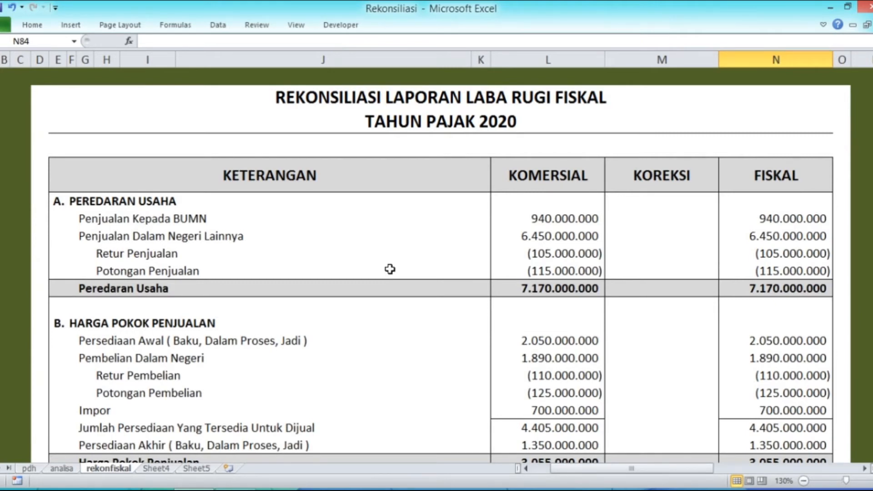
On Sheet4, enter the title PENGHITUNGAN PPH TAHUN 2020 in C3 and the label PENGHASILAN KENA PAJAK in C4
click(157, 468)
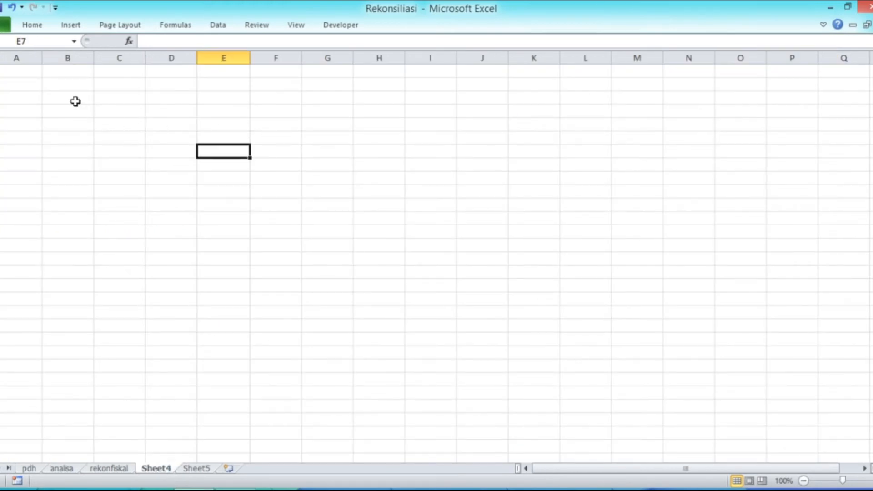
click(111, 96)
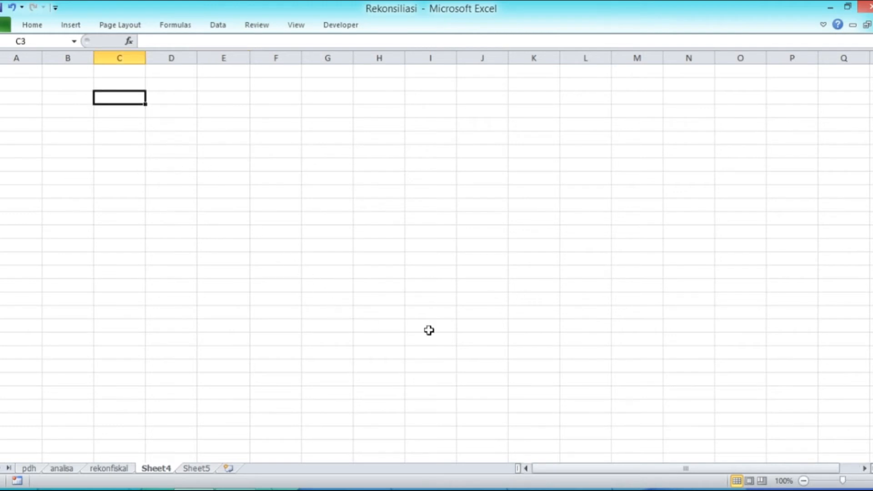
scroll(594, 285, up, 2)
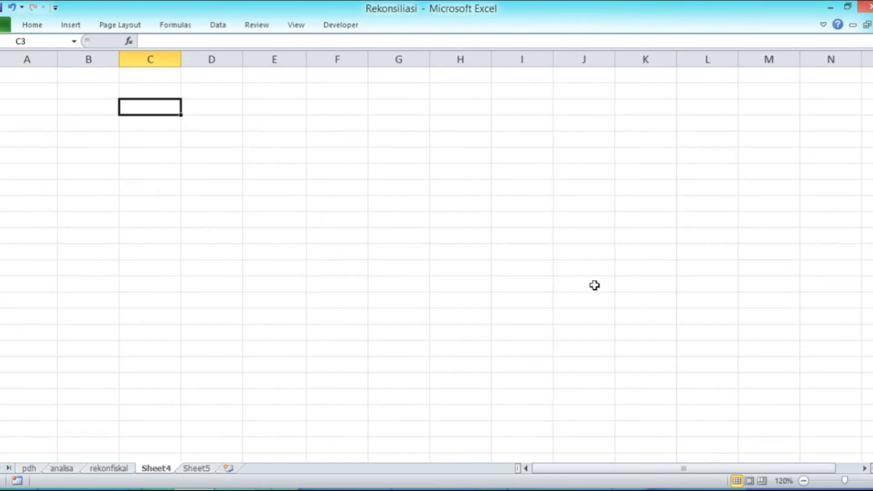
text(p)
key(BackSpace)
text(PE)
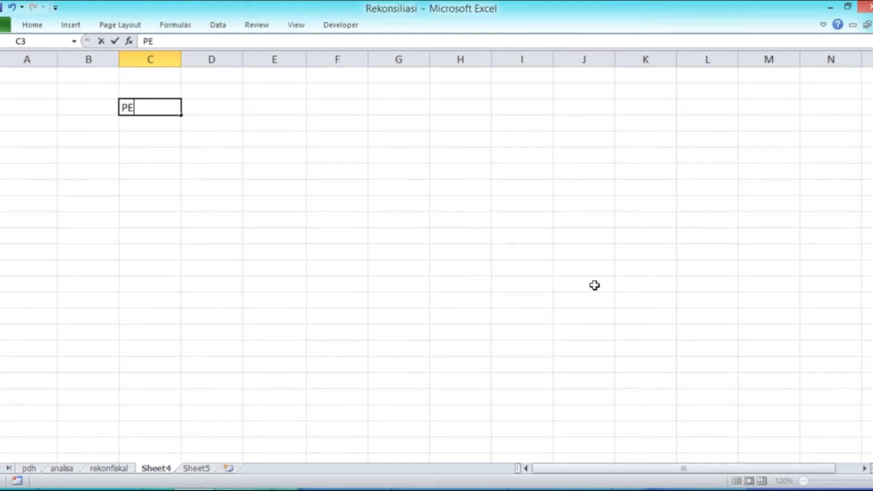
text(NGHITUNGAN)
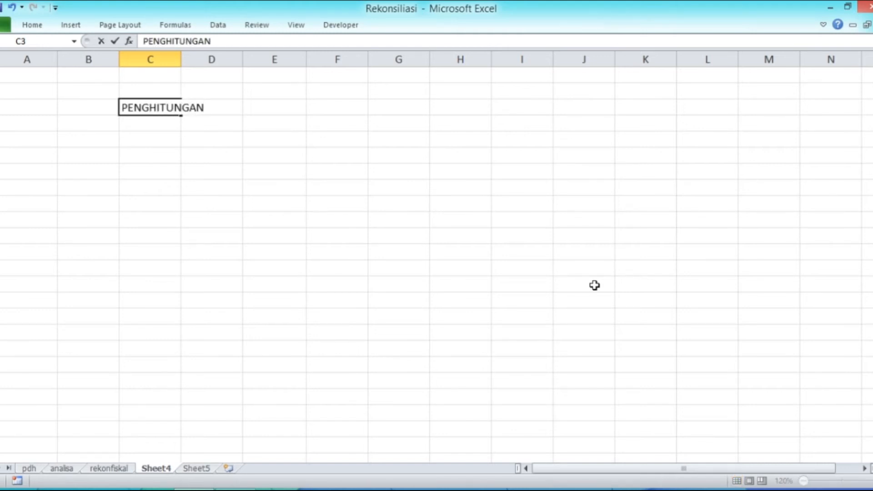
text( PPH TAHUN 2020)
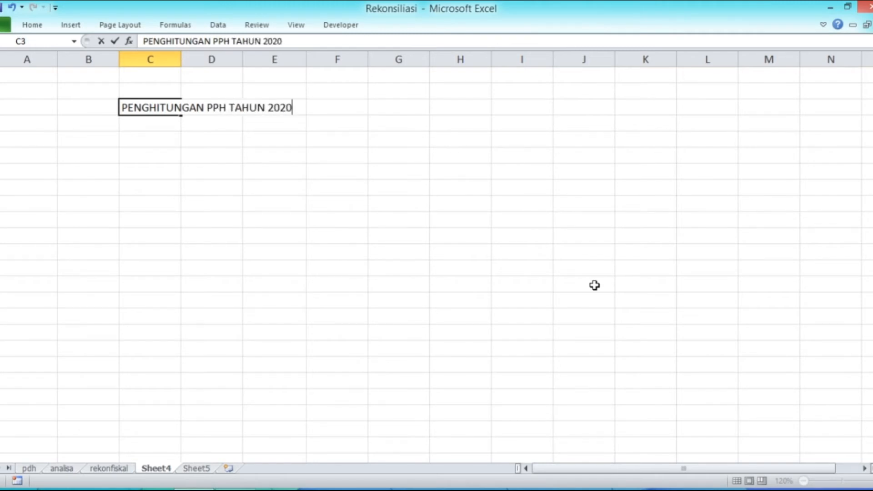
key(Return)
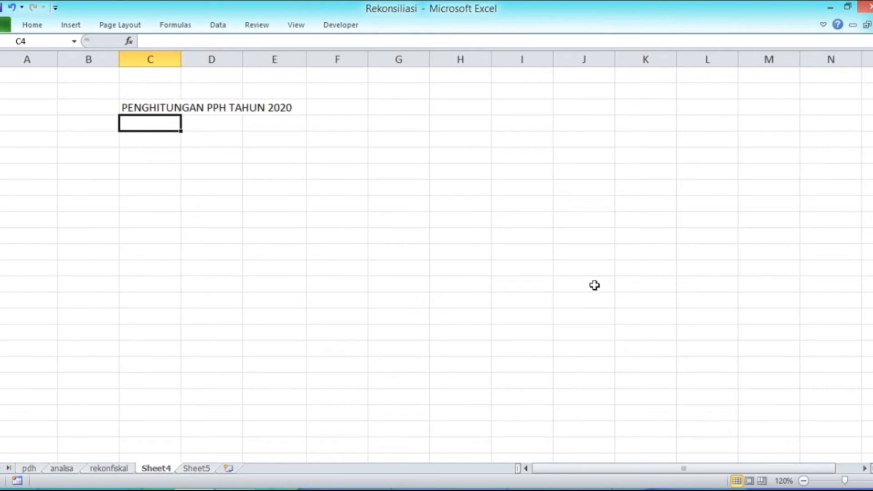
text(PENGHASILAN KENA PAJAK)
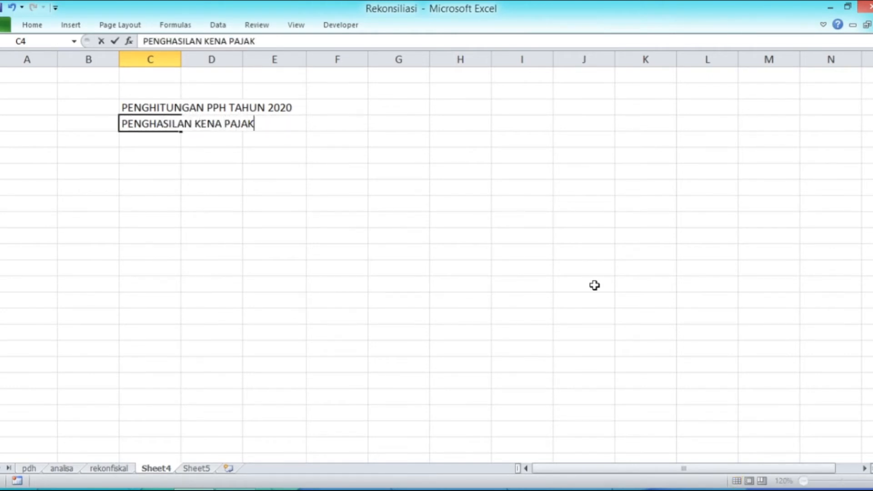
key(Return)
Widen column H and link H4 to the fiscal taxable income with =rekonfiskal!N83
key(Up)
key(Right)
key(Right)
key(Right)
key(Right)
key(Right)
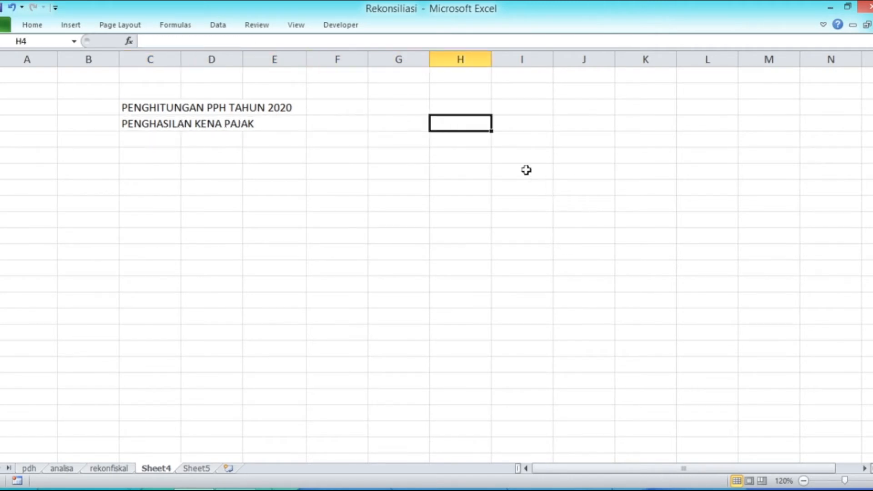
drag(486, 59, 567, 127)
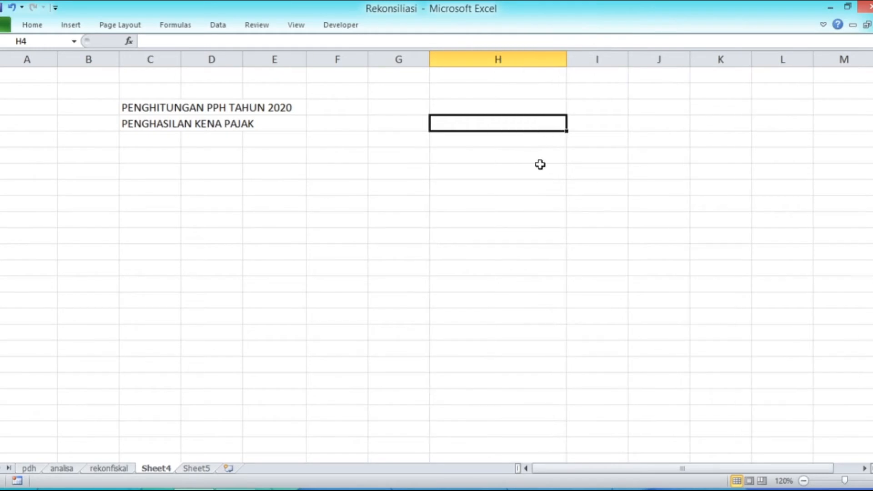
text(=)
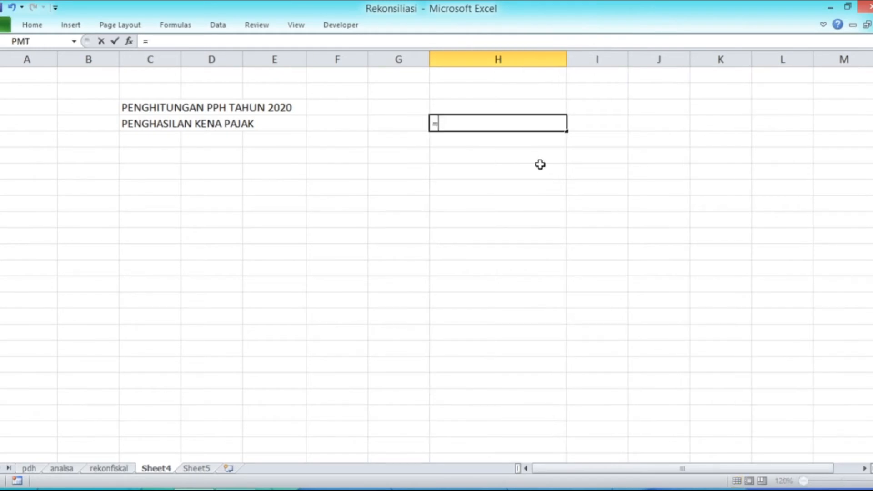
click(109, 468)
scroll(619, 357, down, 20)
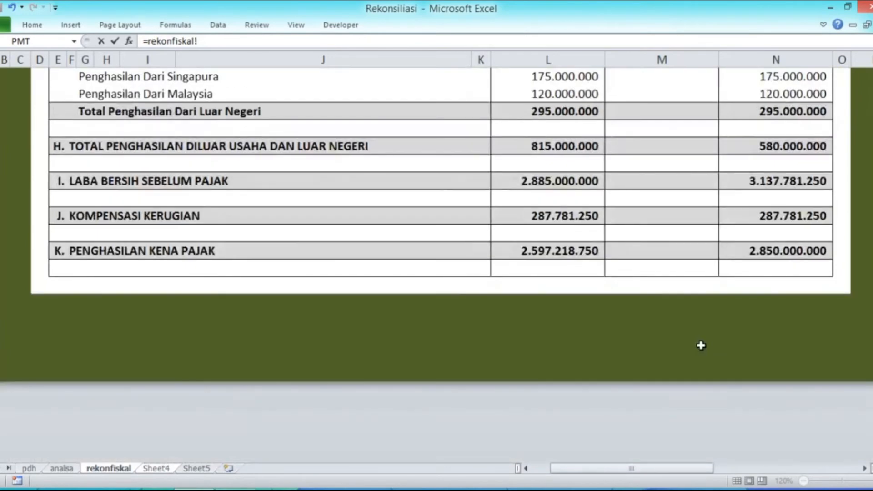
scroll(700, 346, up, 2)
click(764, 355)
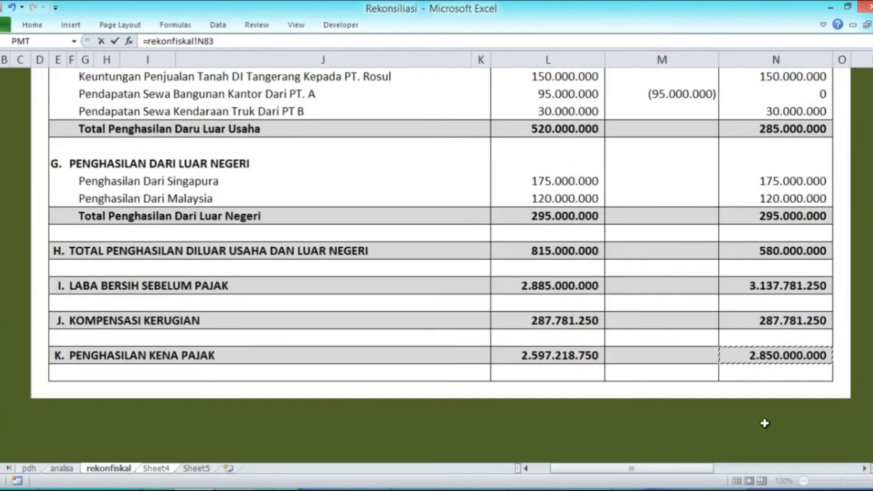
key(Return)
Enter the label PPH TERUTANG in C5, below the Penghasilan Kena Pajak label
key(Left)
key(Left)
key(Left)
key(Left)
key(Left)
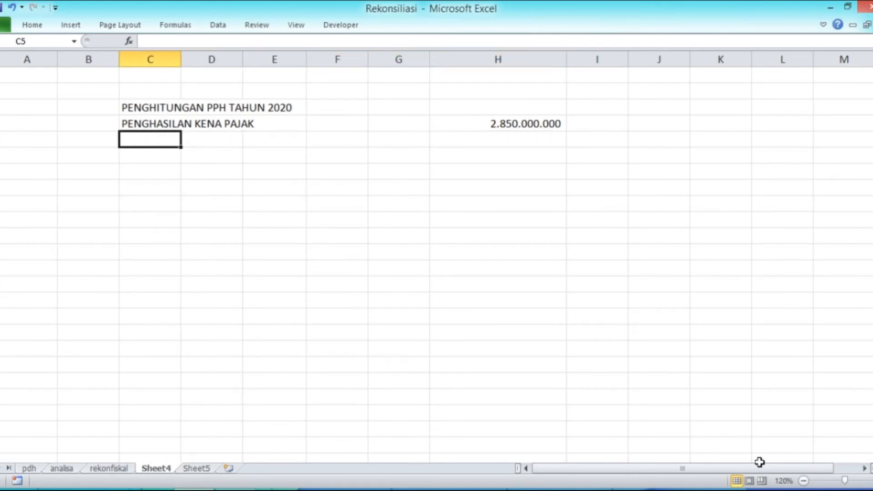
text(PPH TERUTANG)
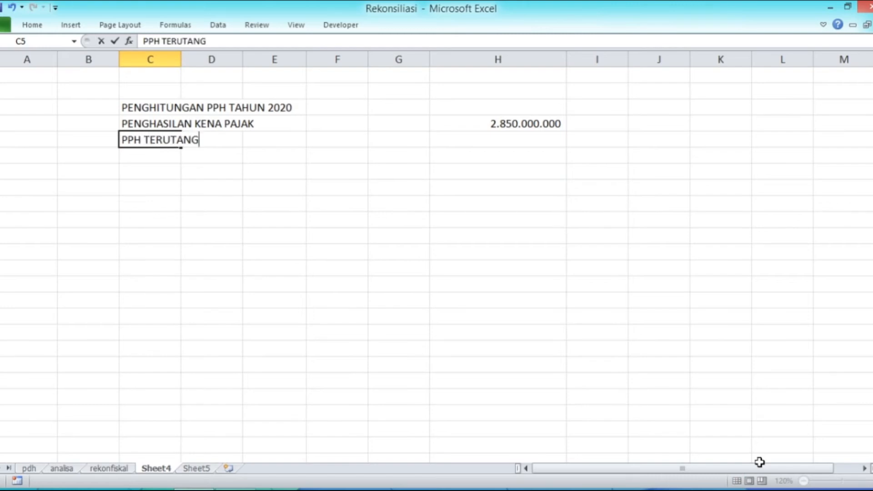
key(Return)
key(Up)
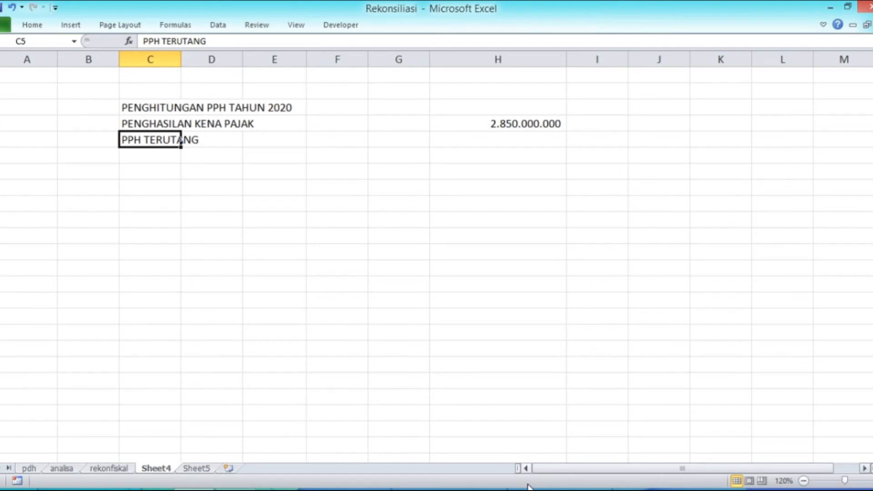
Examine the PPh Terutang calculation form on Sheet5 at E9 and look up the Peredaran Usaha figure in rekonfiskal
click(195, 468)
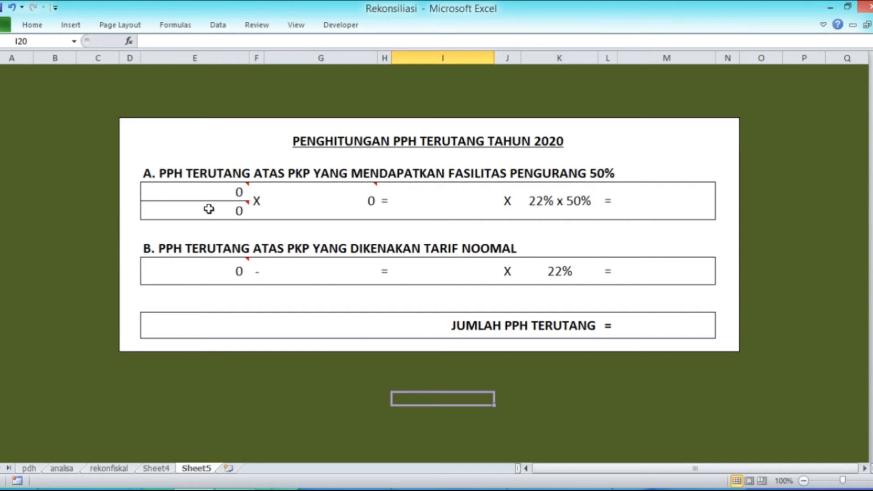
click(200, 196)
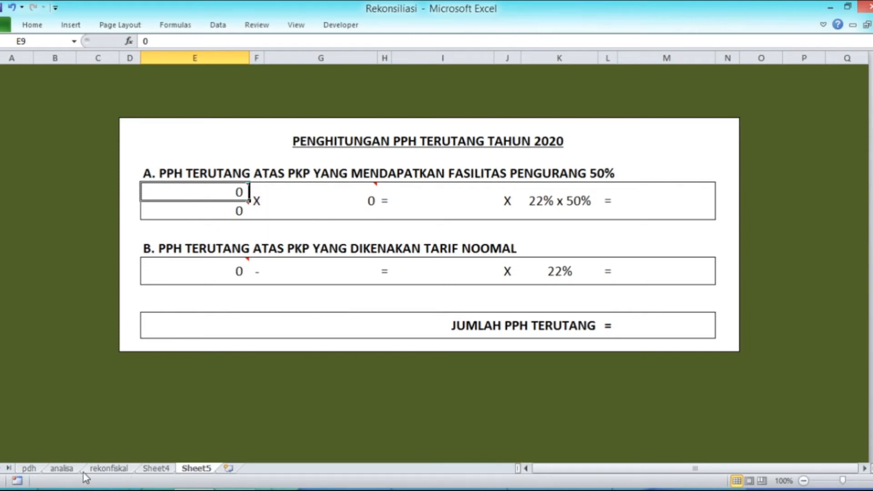
click(109, 468)
scroll(522, 291, up, 20)
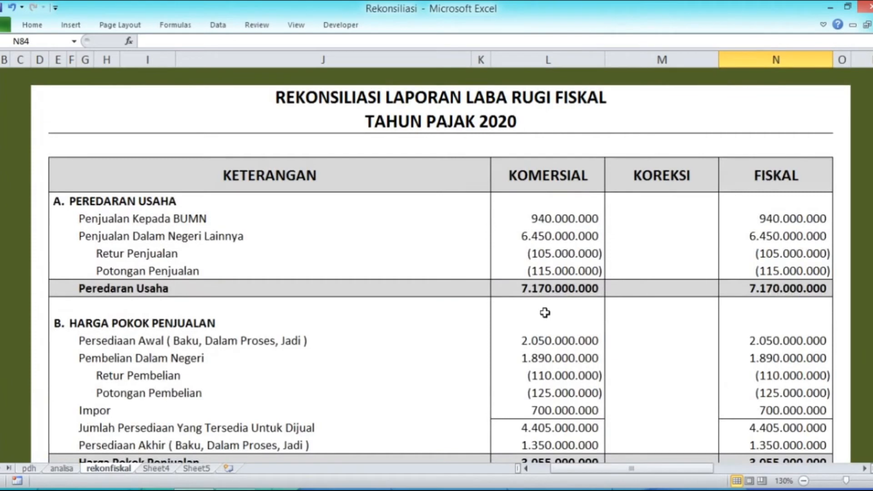
scroll(550, 291, down, 3)
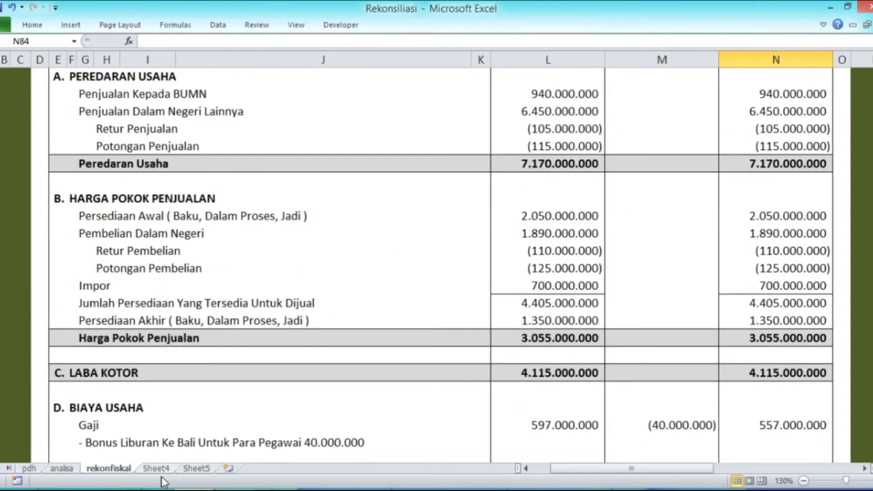
click(191, 471)
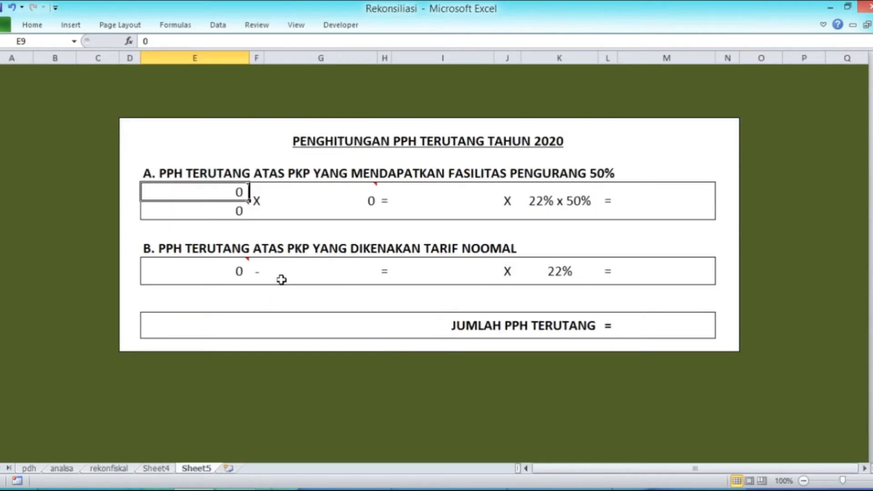
text(48)
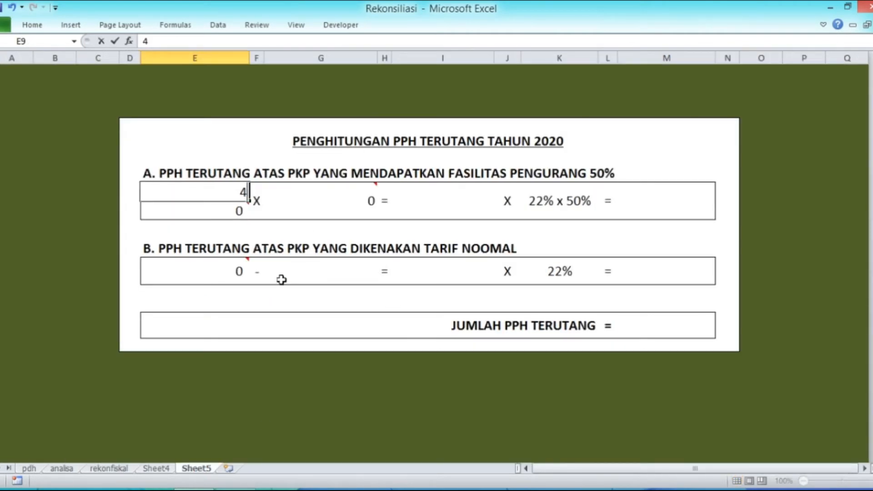
text(00000000)
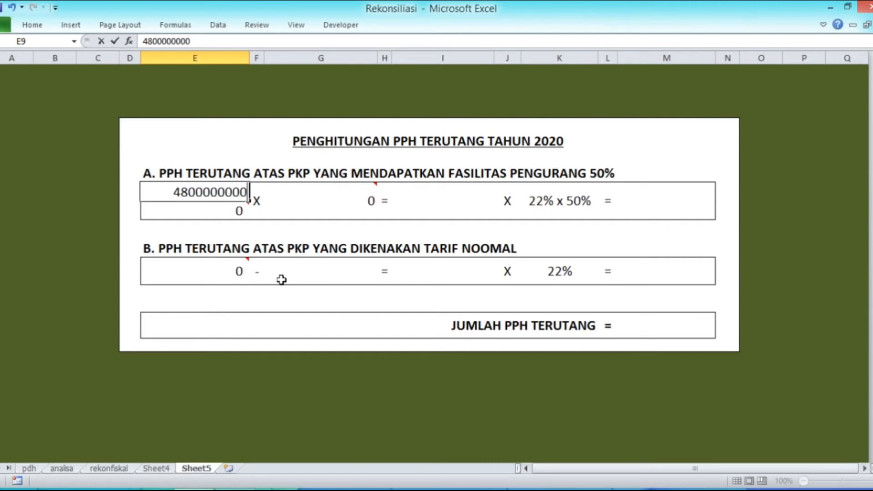
key(Return)
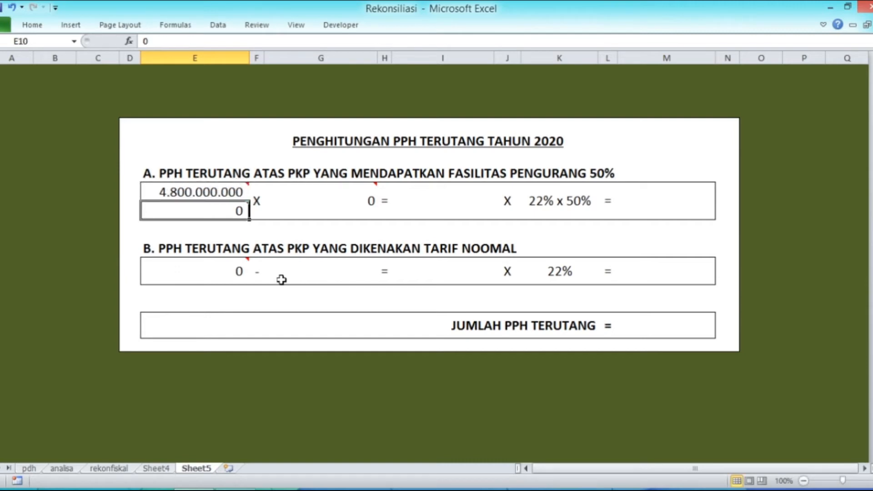
Check the Peredaran Usaha figure in rekonfiskal and enter 7.170.000.000 in E10 on Sheet5 as the denominator
mouse_move(224, 214)
click(107, 468)
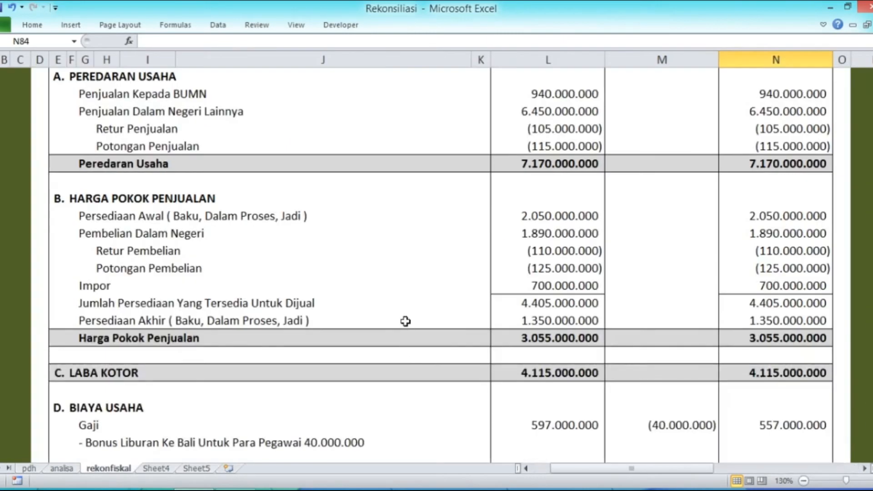
scroll(405, 321, up, 2)
scroll(524, 302, down, 2)
click(196, 468)
text(7.170.000.000)
key(Return)
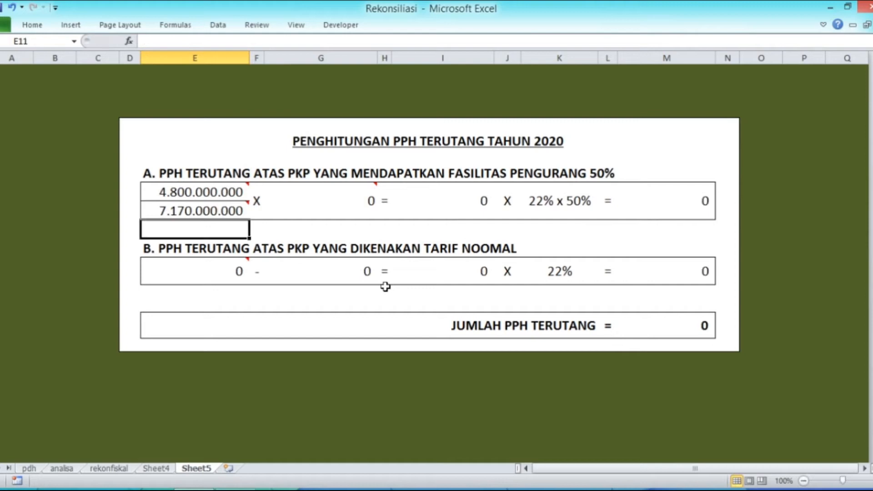
Link G9 on Sheet5 to the fiscal Penghasilan Kena Pajak with =rekonfiskal!N83
click(129, 469)
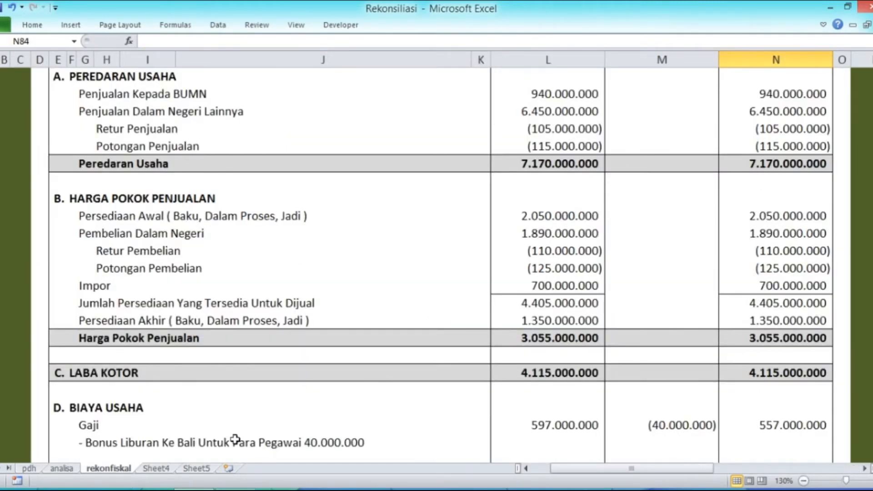
click(169, 469)
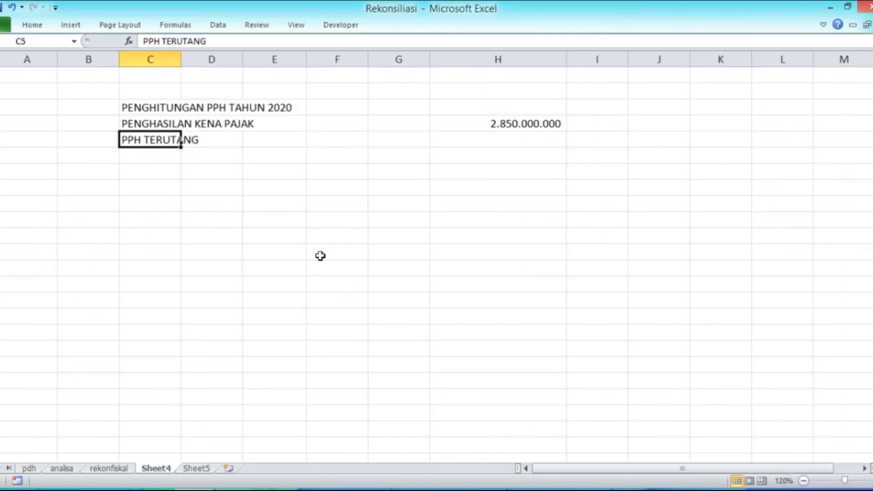
click(204, 469)
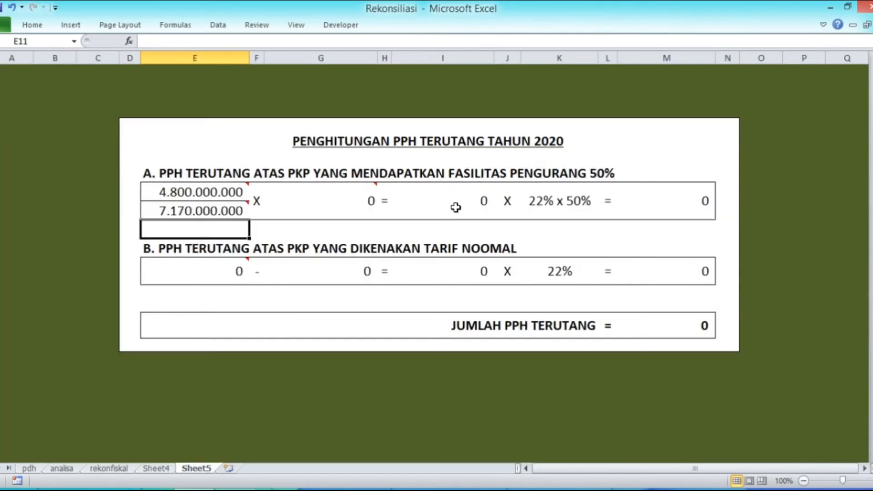
click(327, 204)
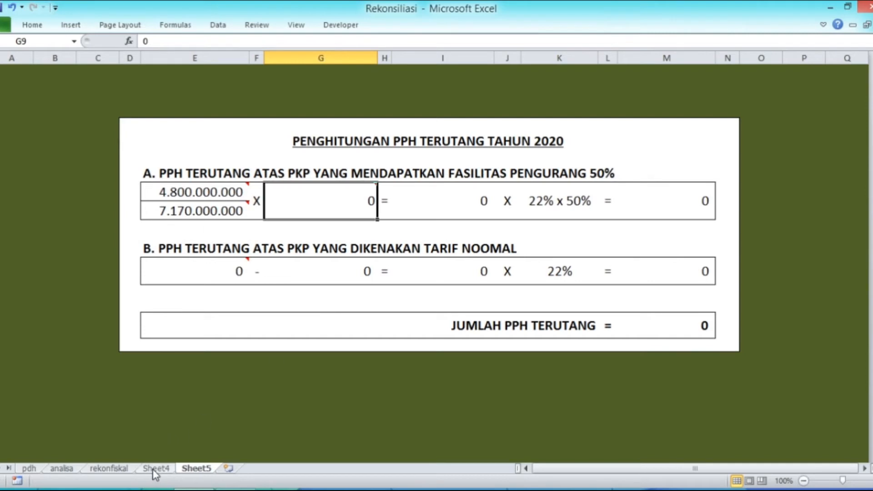
text(=)
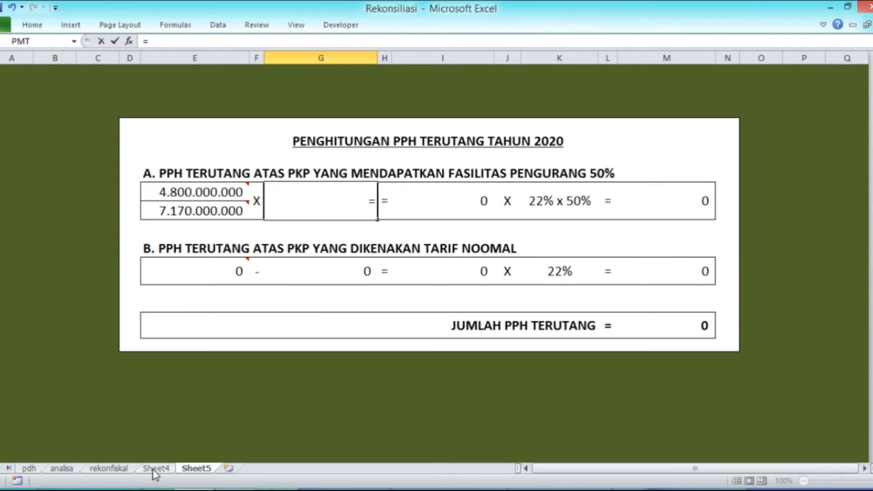
click(127, 470)
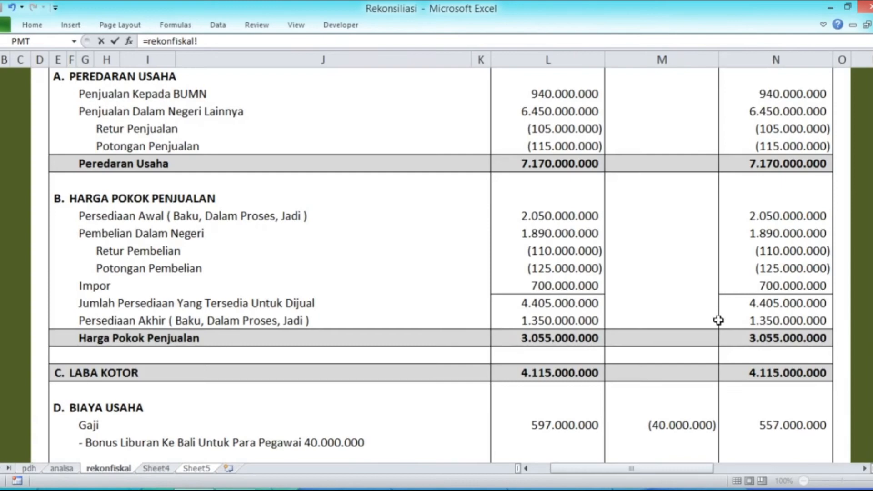
scroll(727, 325, down, 10)
scroll(735, 324, down, 11)
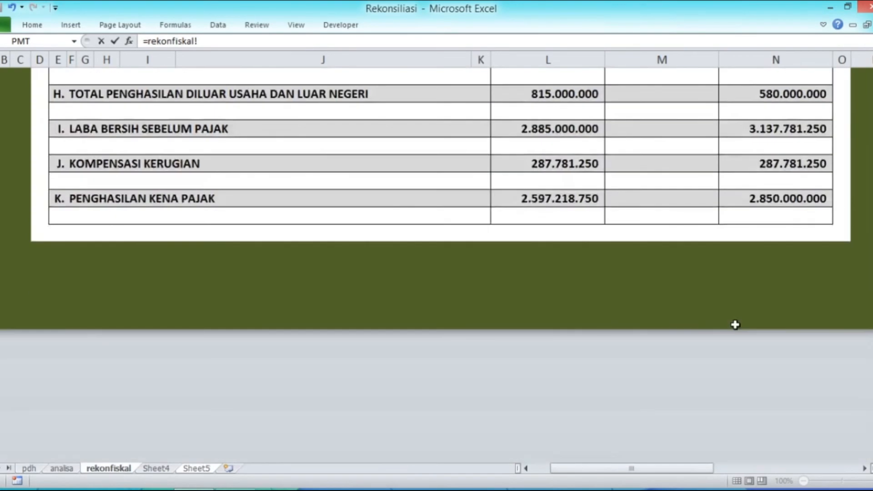
scroll(734, 325, up, 5)
click(774, 408)
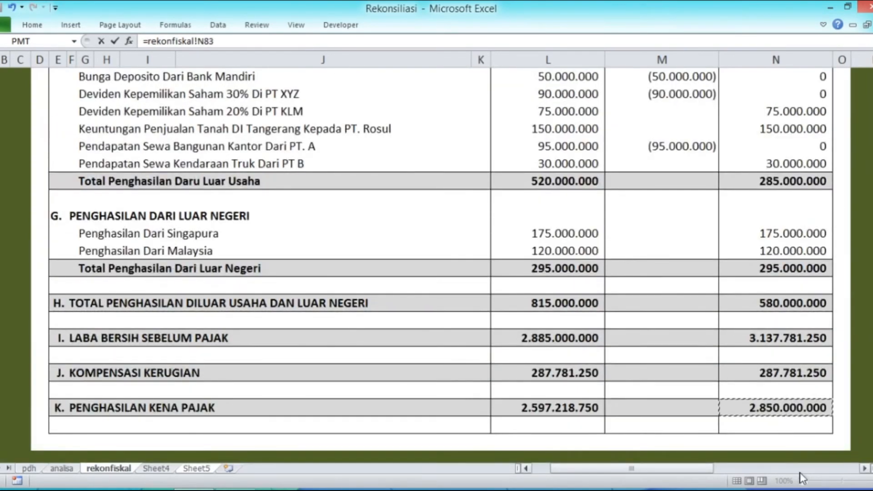
key(Return)
key(Up)
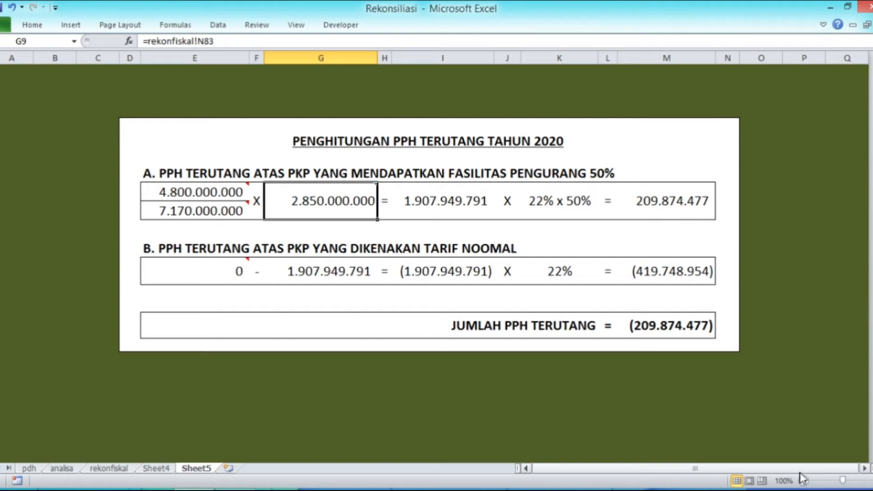
Examine the section A calculation along row 9: the facility PKP in I9, the rate in K9 and the tax in M9
key(Right)
key(Right)
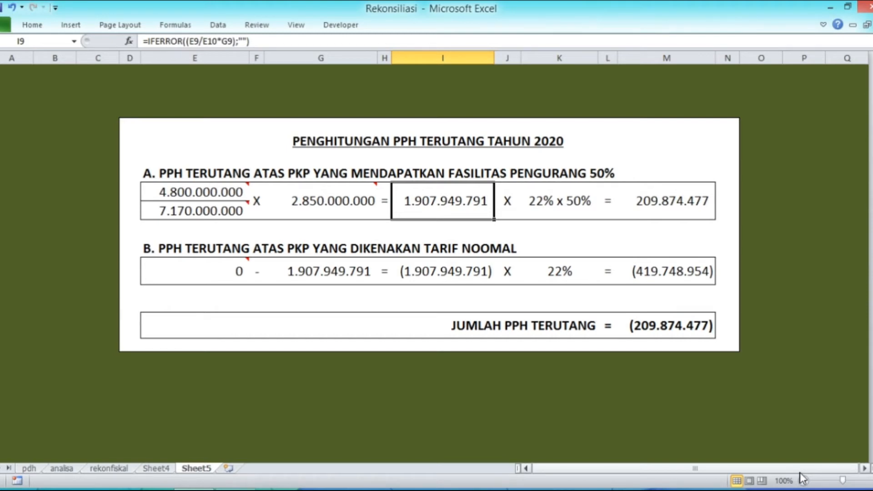
key(Right)
key(Right)
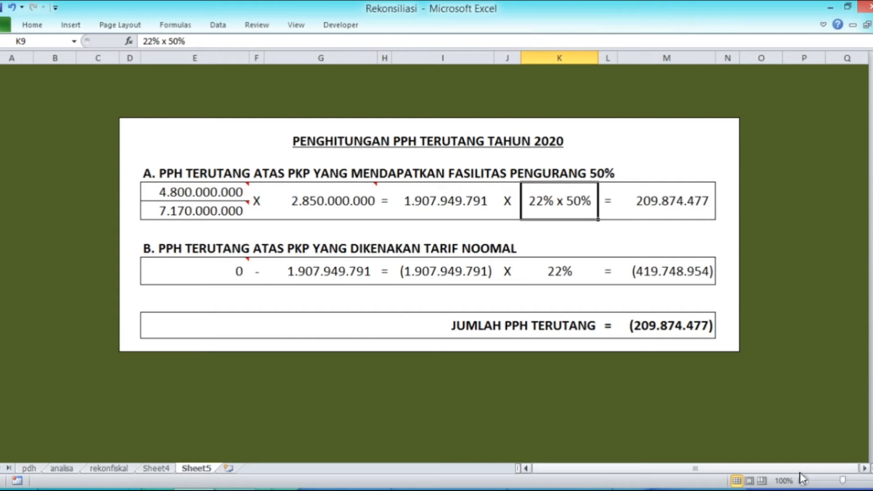
key(Right)
key(Right)
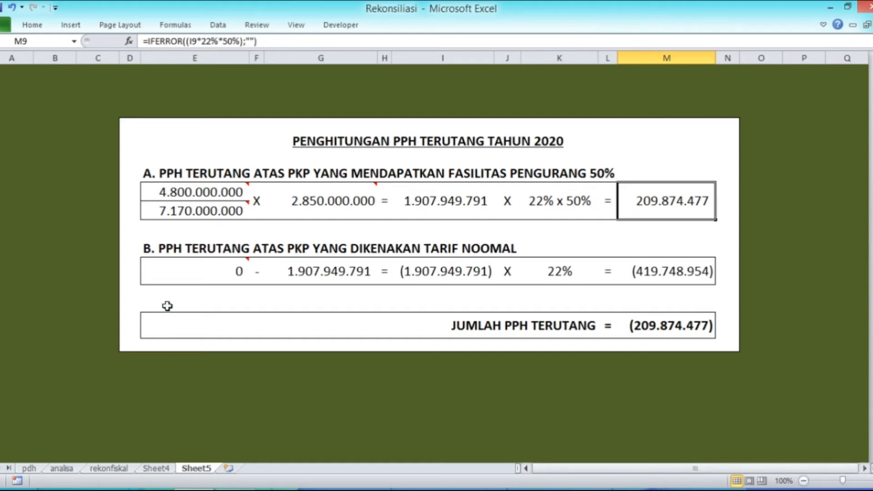
click(184, 276)
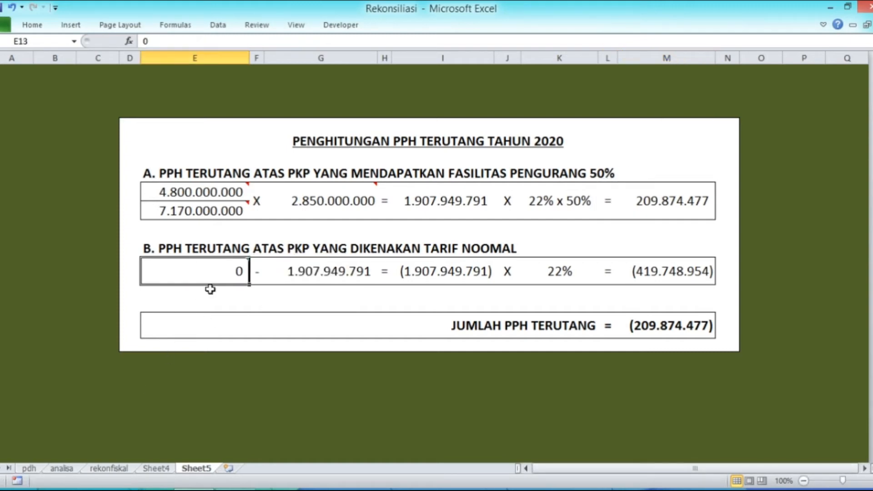
mouse_move(210, 268)
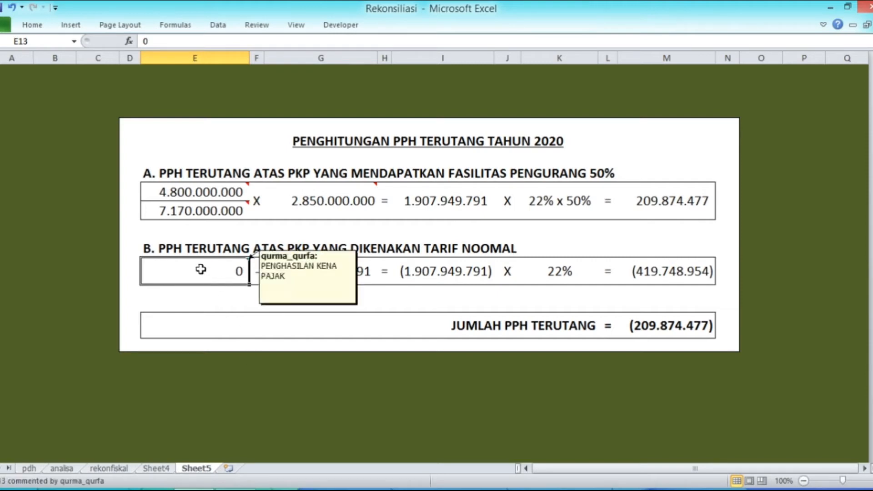
text(2850000000)
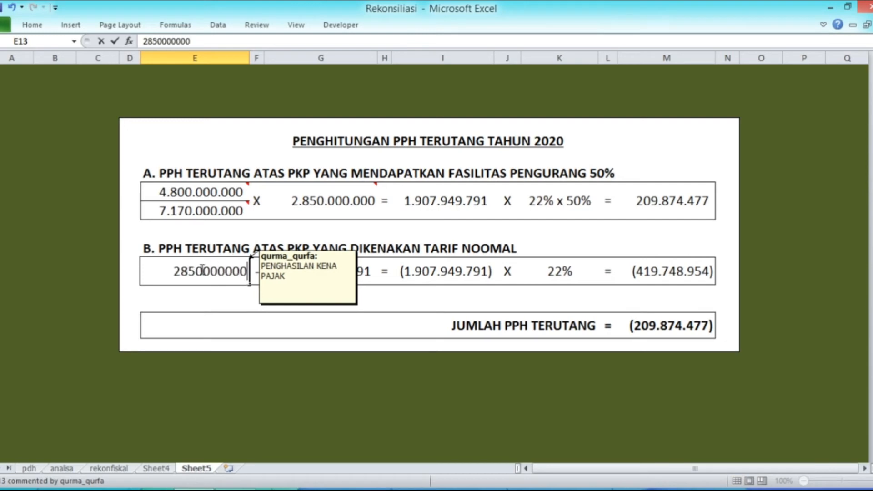
key(Return)
click(200, 269)
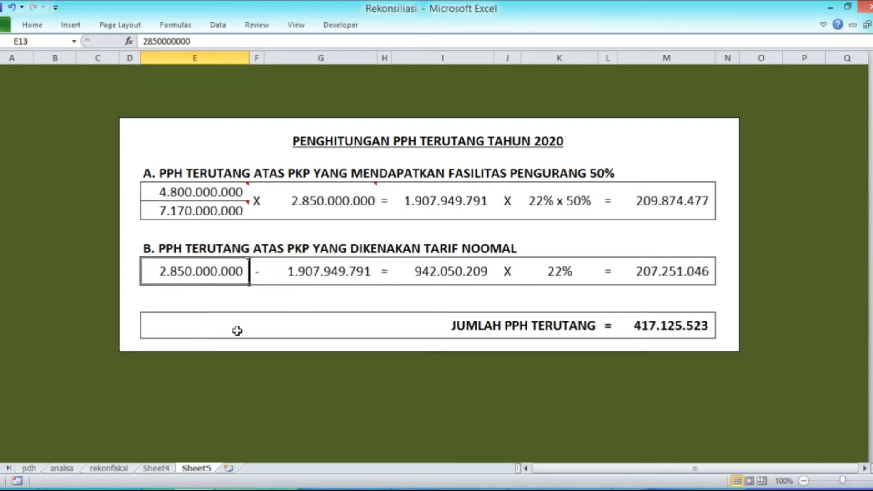
click(311, 383)
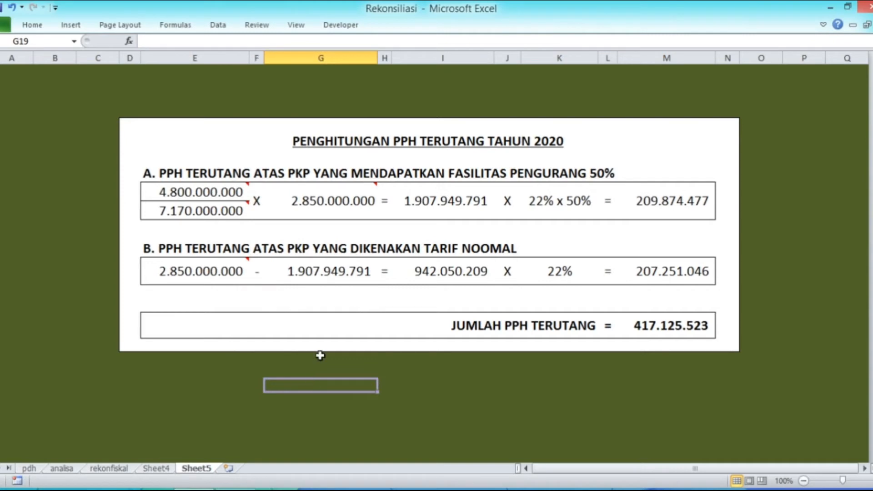
Examine how section B derives the normal-rate PKP, checking G13 against I9, the formula in I13 and the rate in K13
click(326, 274)
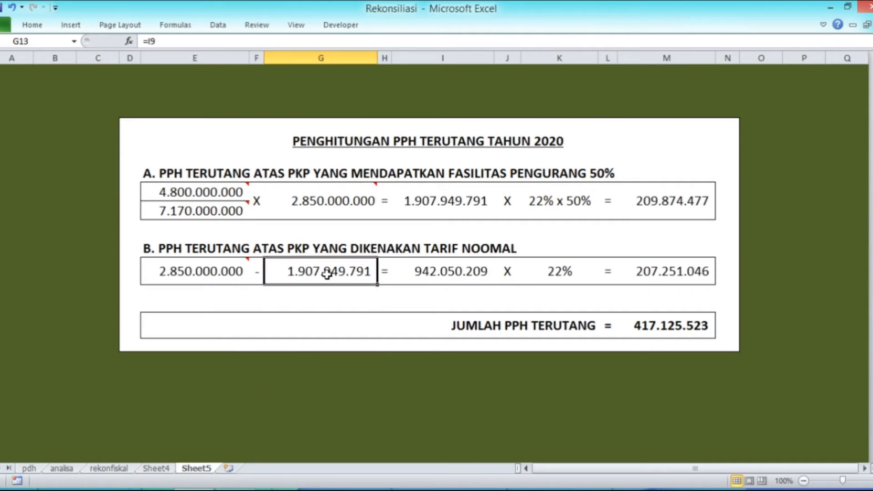
click(435, 198)
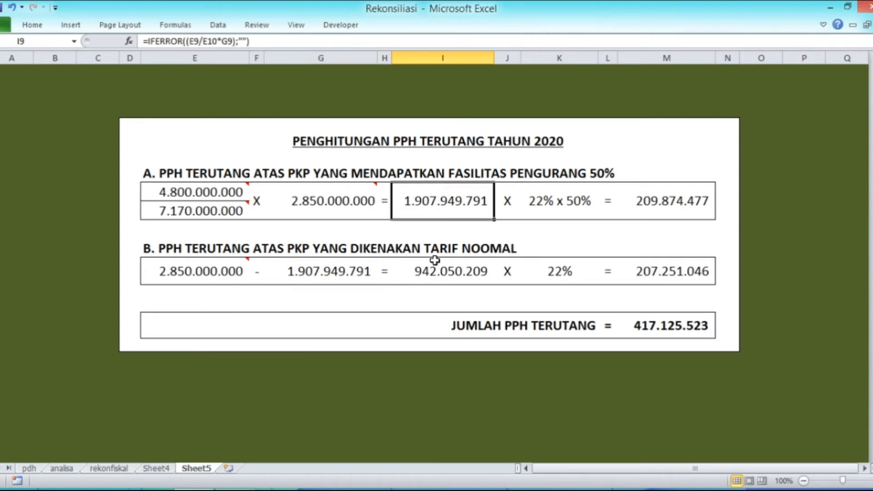
double_click(436, 275)
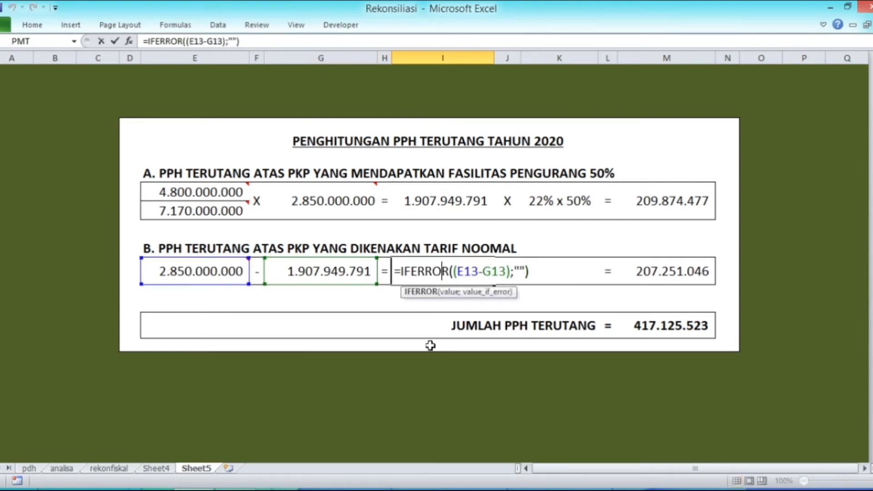
key(Escape)
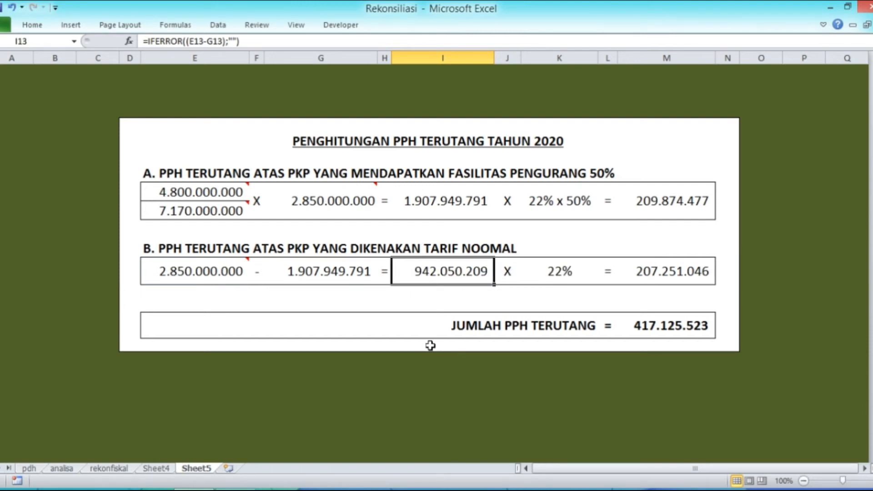
key(Right)
key(Right)
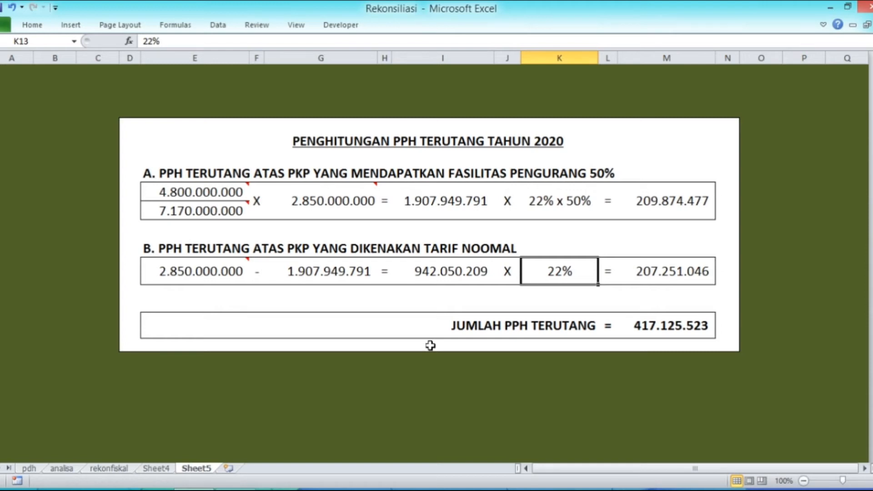
Correct the misspelled last word of the section B heading in E12 to NORMAL
key(Left)
key(Up)
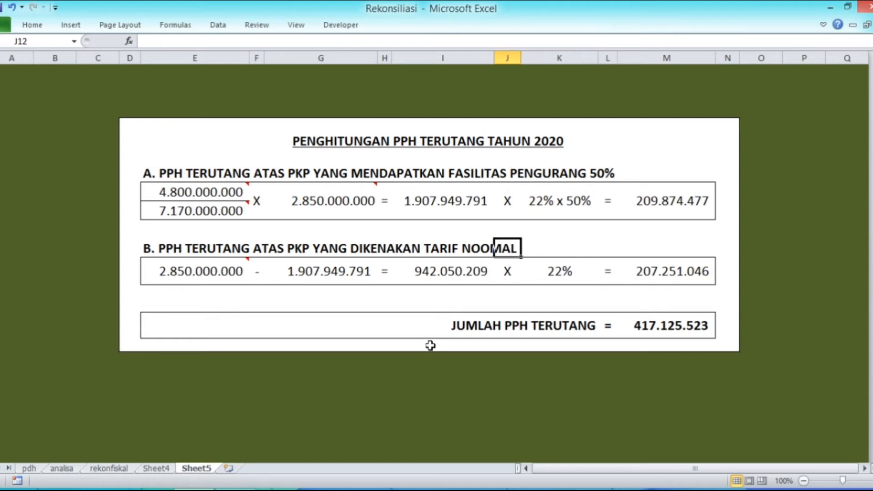
click(151, 237)
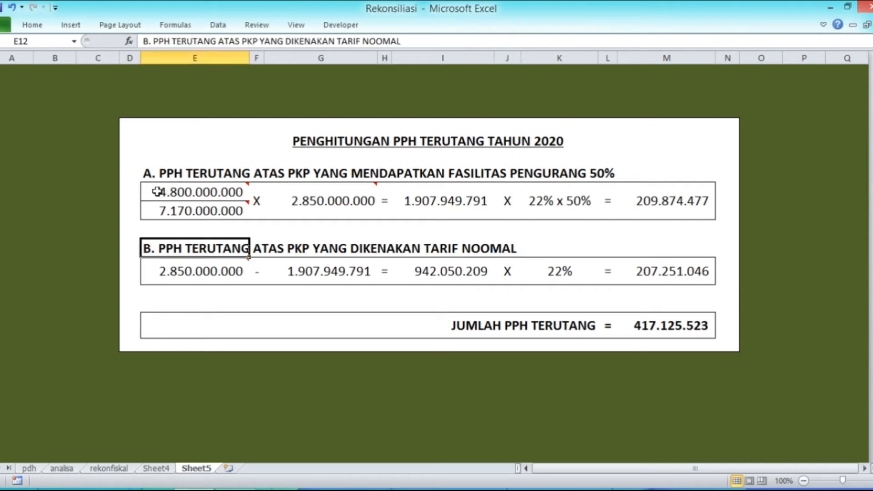
click(386, 42)
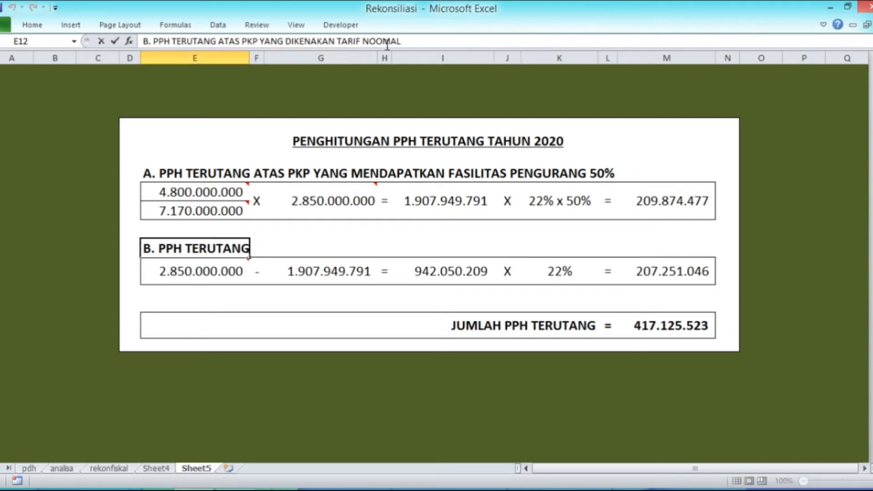
key(BackSpace)
text(R)
key(Return)
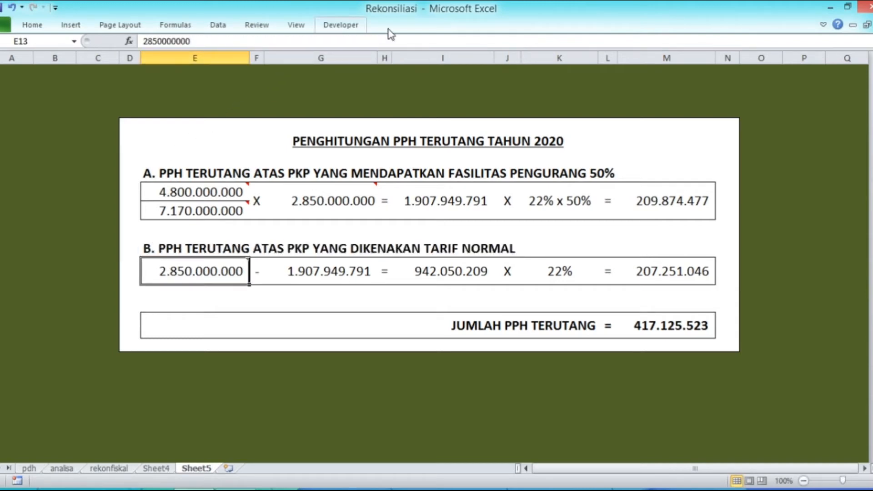
Examine the formulas for the section B tax in M13 and Jumlah PPh Terutang in M15, and return to Sheet4
click(685, 272)
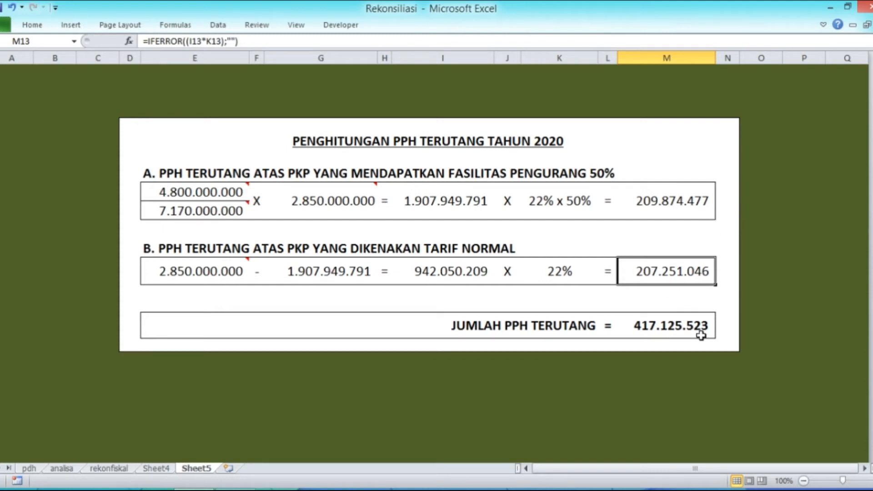
click(686, 326)
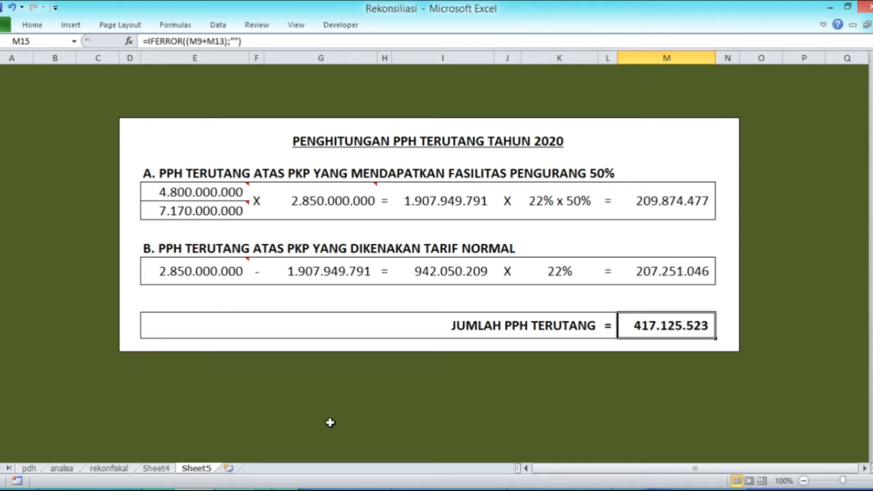
click(169, 468)
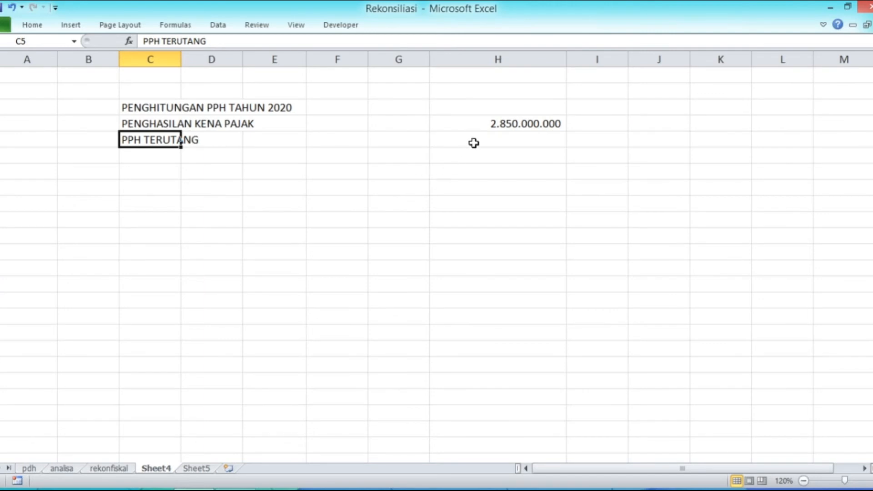
Link the PPh Terutang value in H5 to the Jumlah PPh Terutang in M15 of Sheet5
click(494, 137)
text(=)
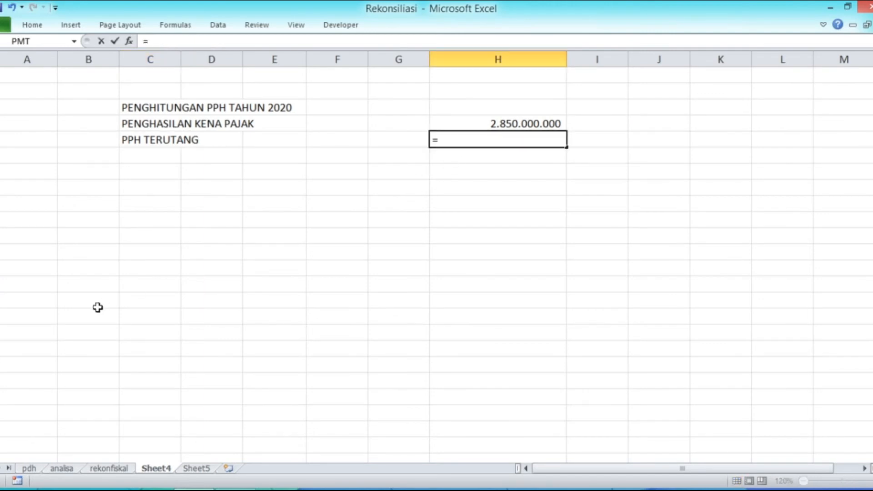
click(196, 468)
click(641, 322)
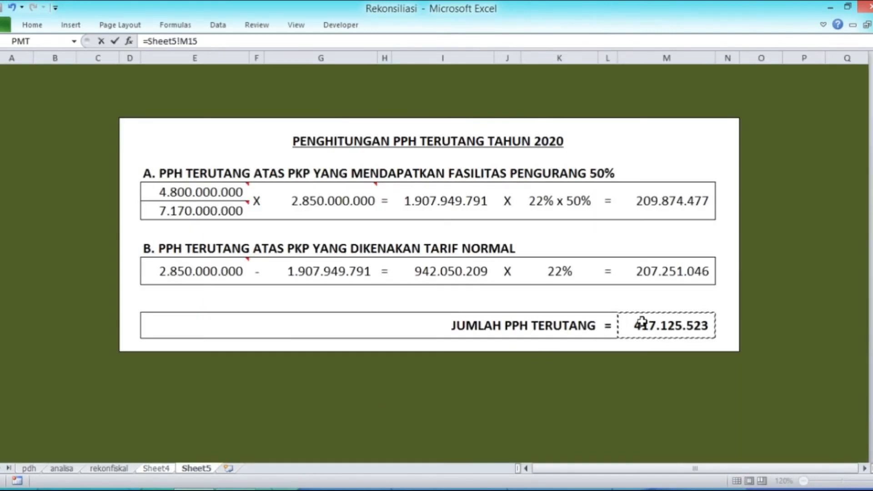
key(Return)
key(Up)
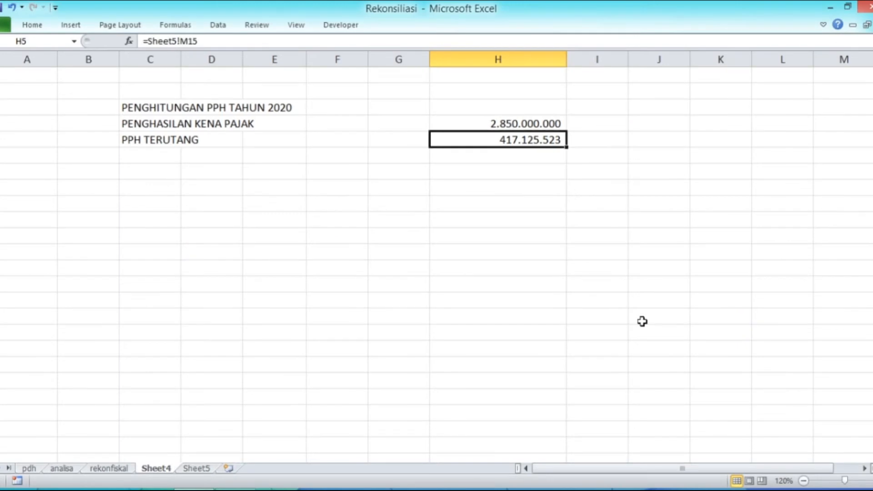
Enter the heading MAKSIMUM KREDIT PAJAK LUAR NEGERI in C7
key(Down)
key(Down)
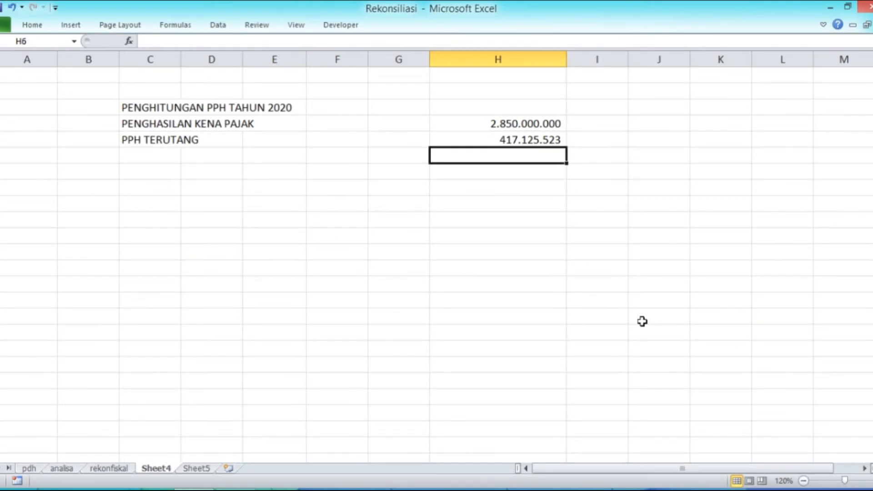
key(Left)
key(Left)
key(Left)
key(Left)
key(Left)
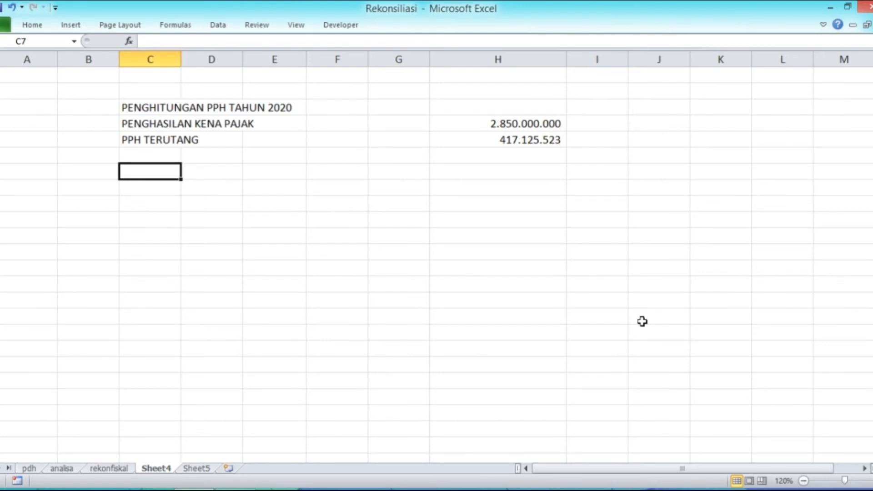
text(MAKSIMUM K)
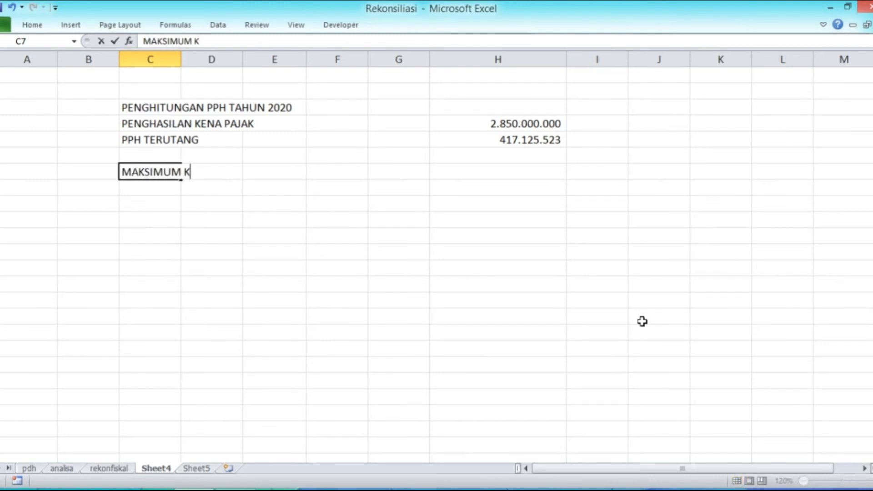
text(REDIT PAJAK )
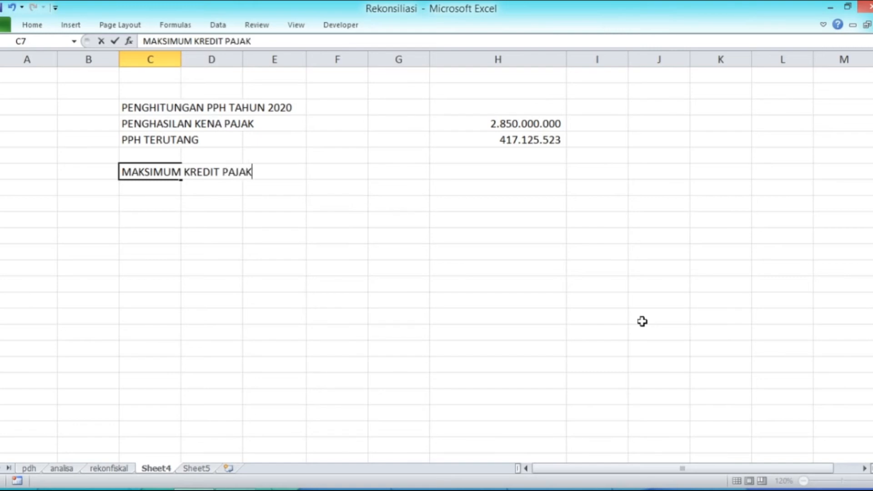
text(LUAR)
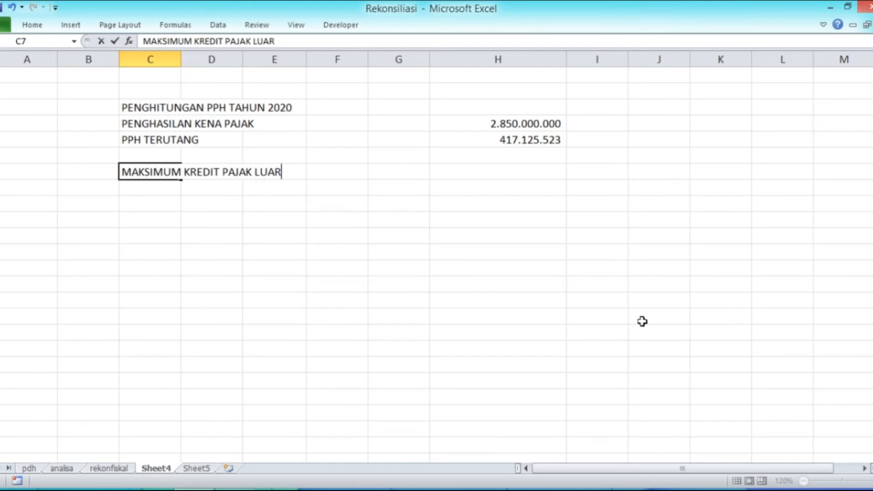
text( NEGERI)
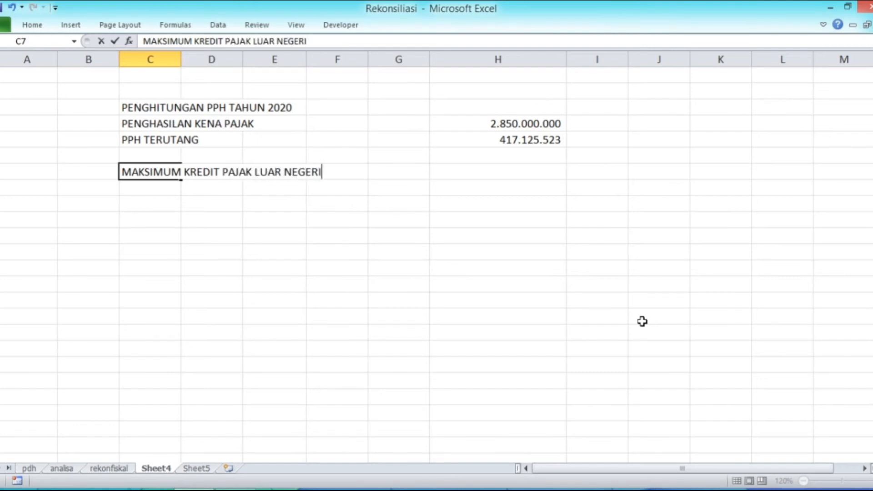
key(Return)
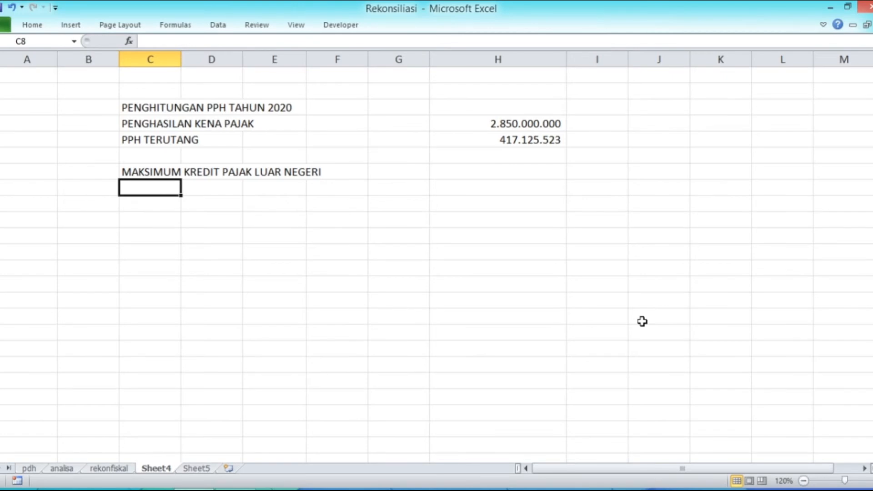
Enter the subheading A. SINGAPURA in C9, leaving one blank row below the foreign tax credit heading
key(Return)
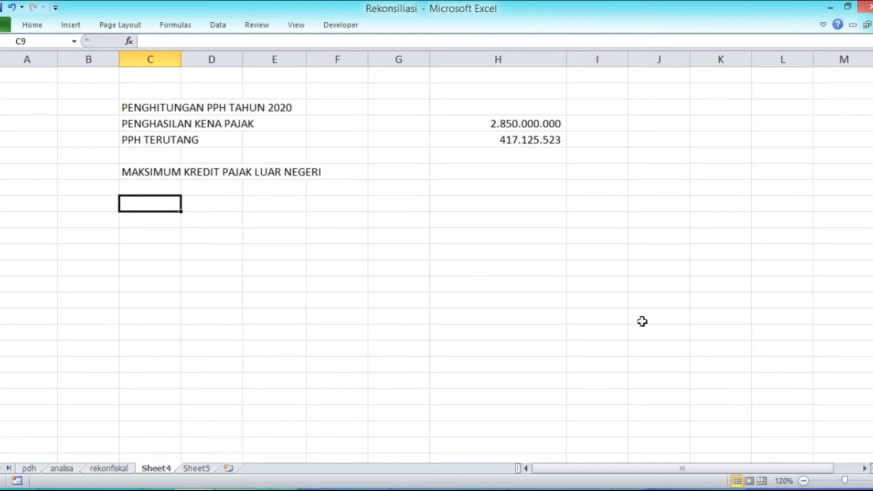
text(A.)
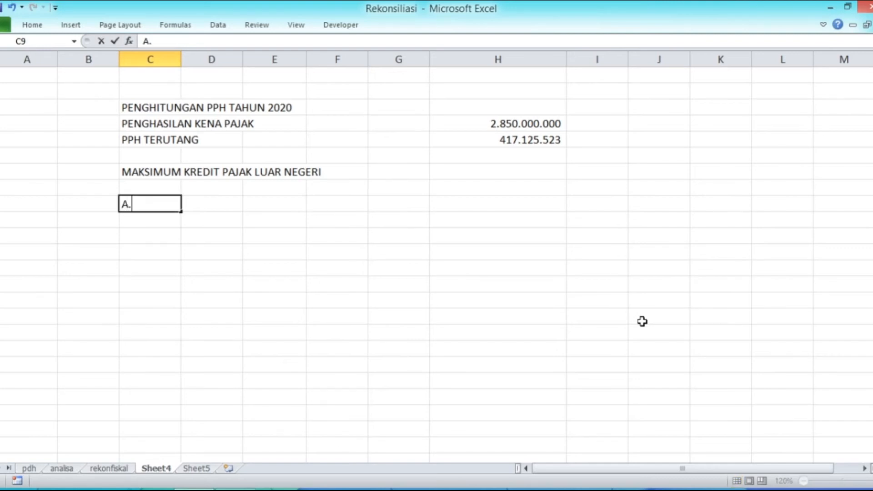
text( SINGAPURA)
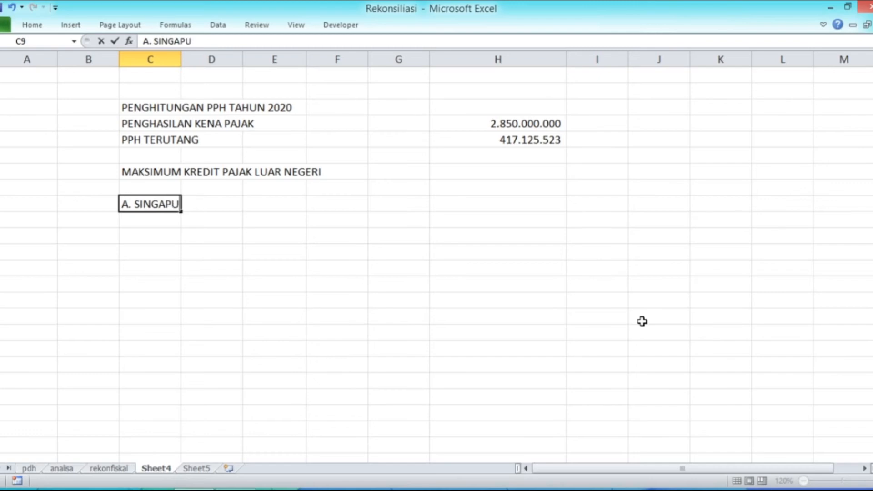
key(Return)
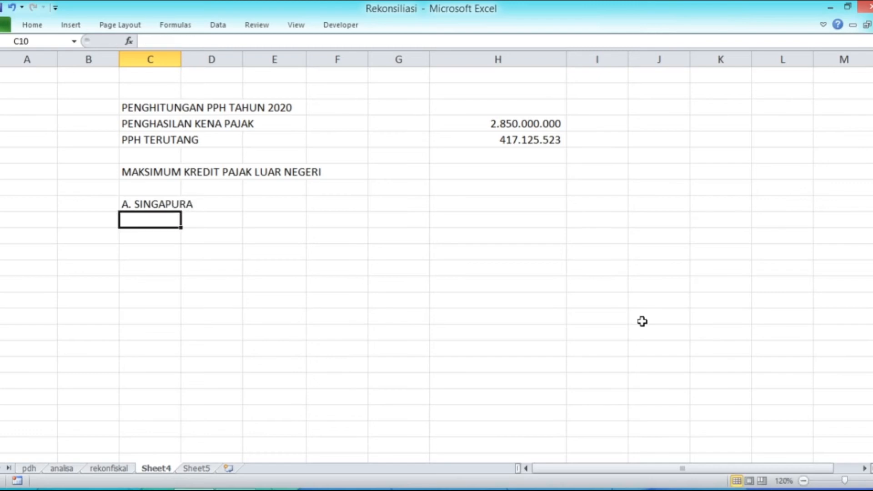
Look up the fiscal income from Singapura on the rekonfiskal sheet and enter it as 175000000 in D10 of Sheet4
key(Right)
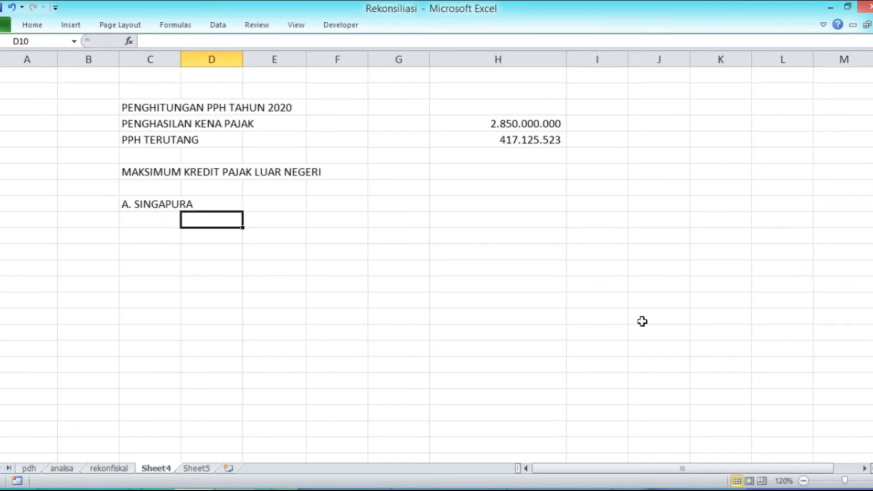
click(97, 471)
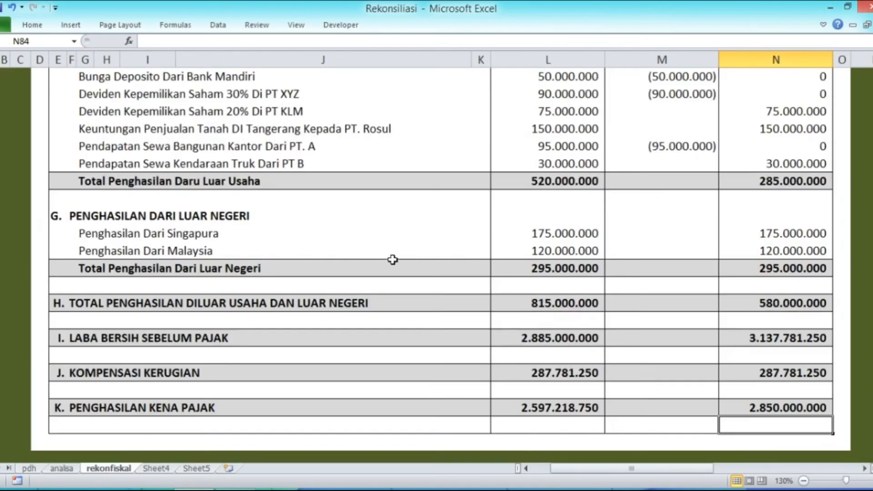
scroll(182, 432, up, 1)
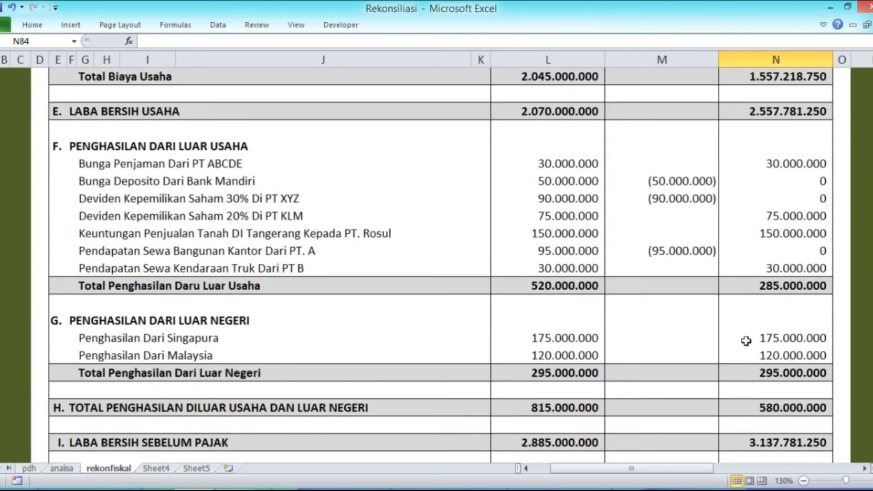
click(162, 469)
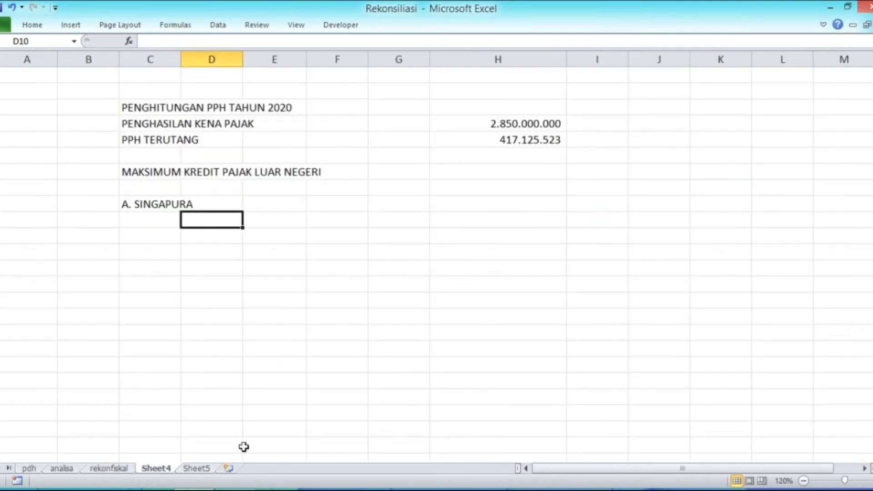
key(BackSpace)
text(175)
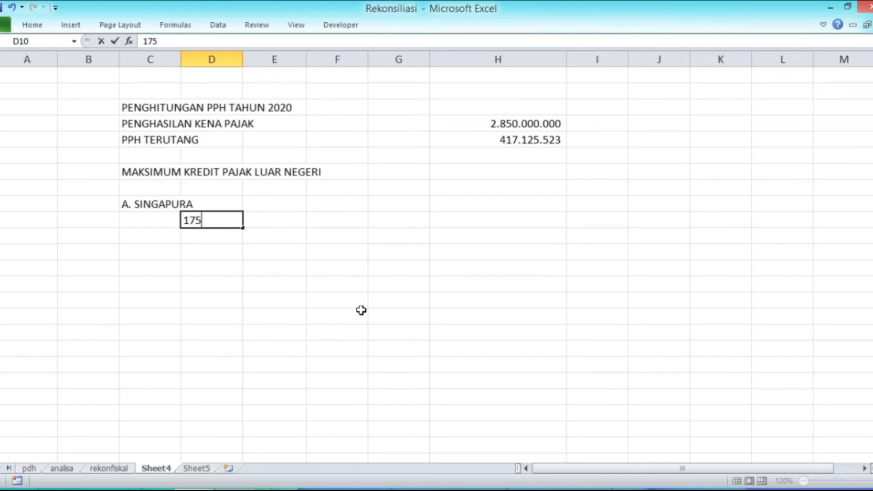
text(.000.000)
key(Return)
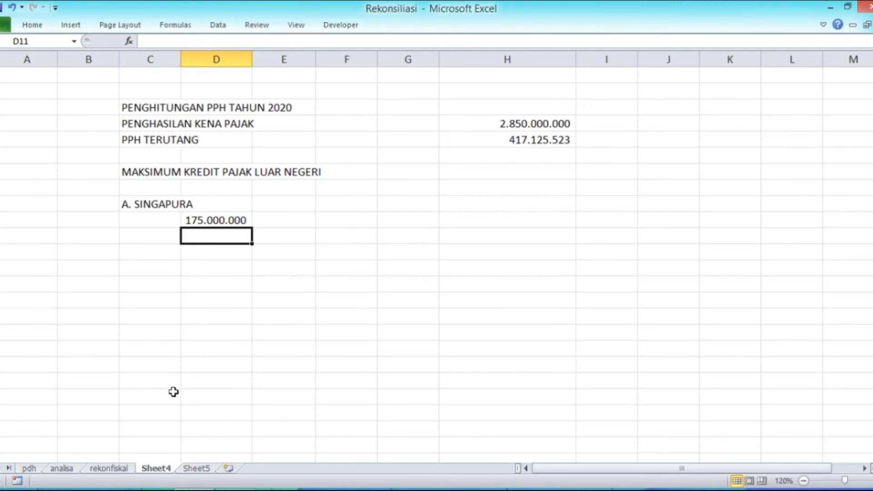
click(106, 472)
scroll(700, 293, down, 6)
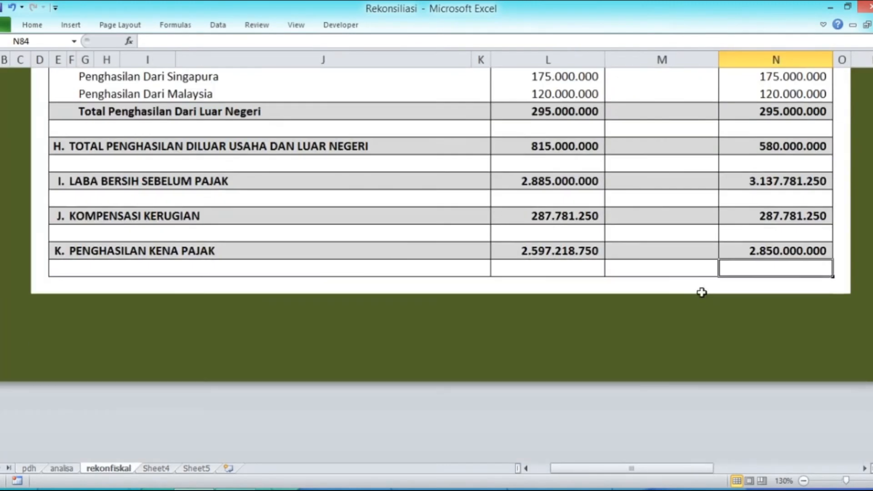
scroll(704, 296, down, 1)
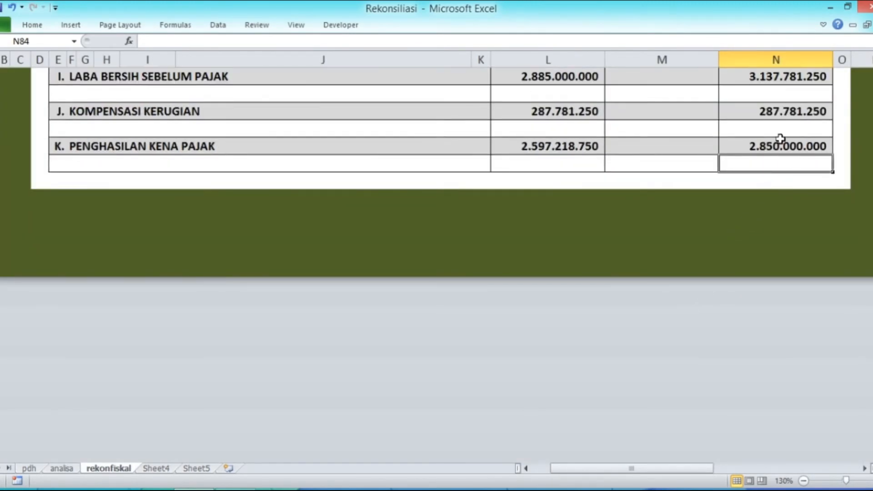
click(160, 472)
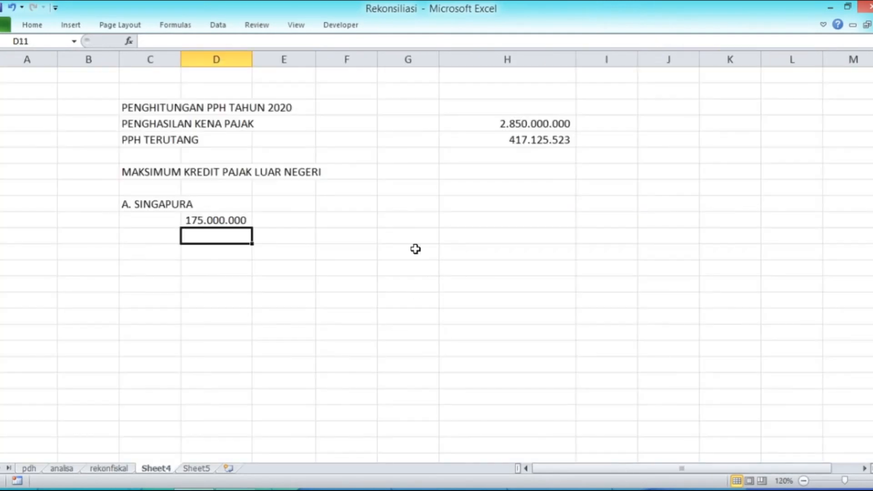
text(2.850.)
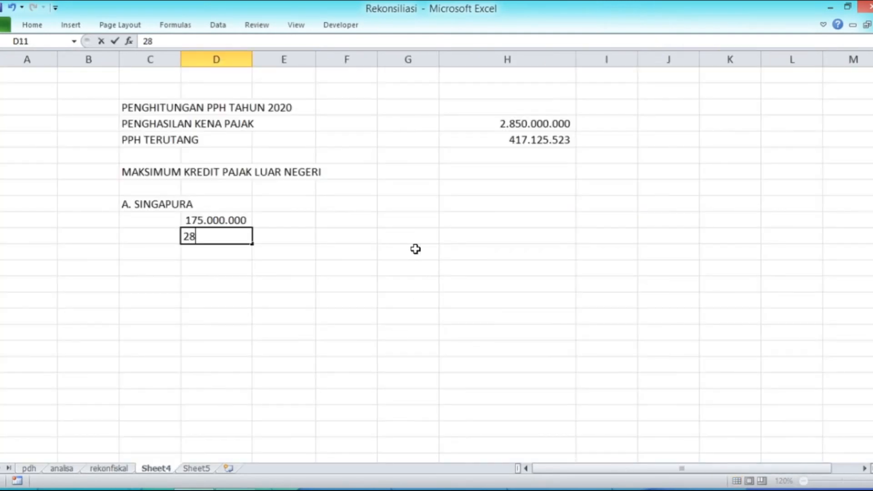
text(000.000)
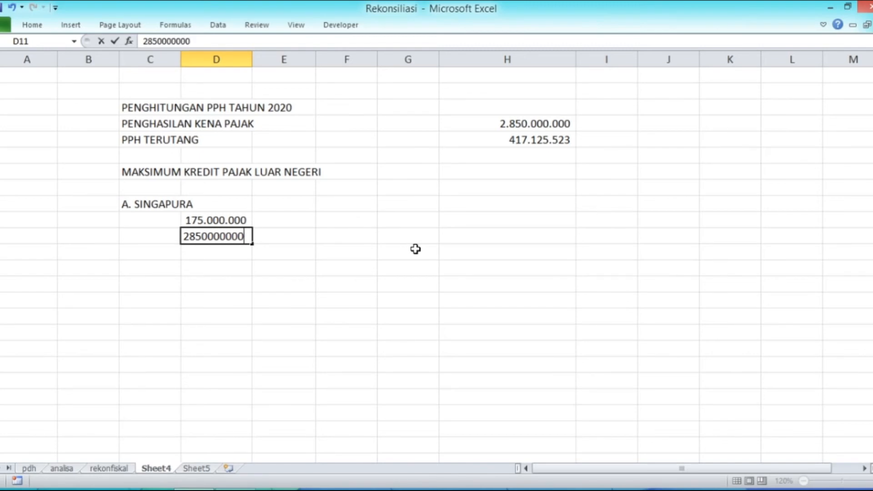
key(Return)
key(Up)
key(Up)
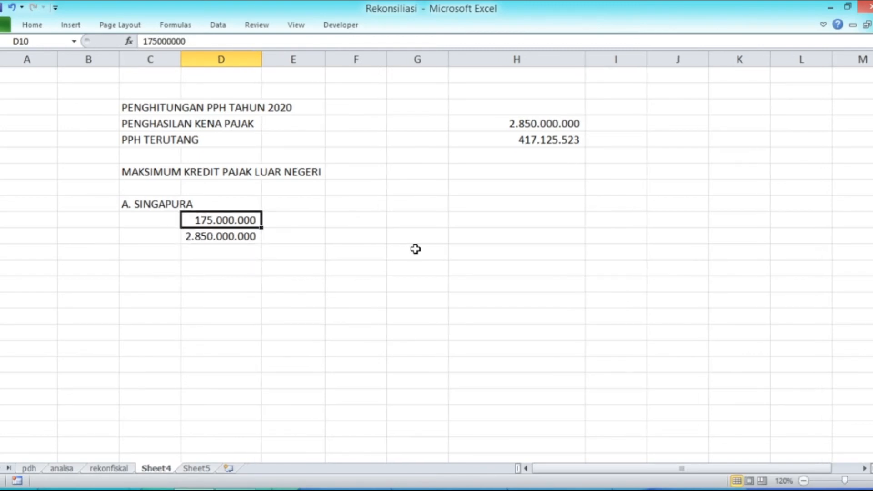
key(Right)
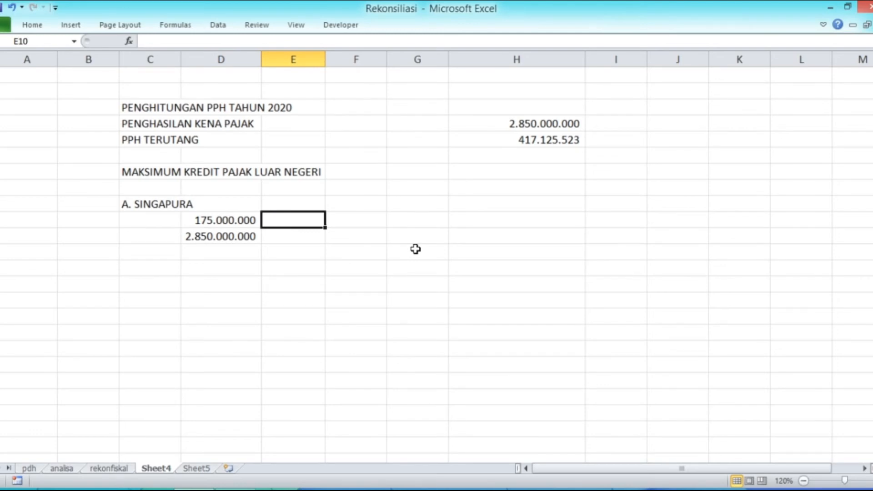
key(Right)
key(Right)
key(Right)
key(Up)
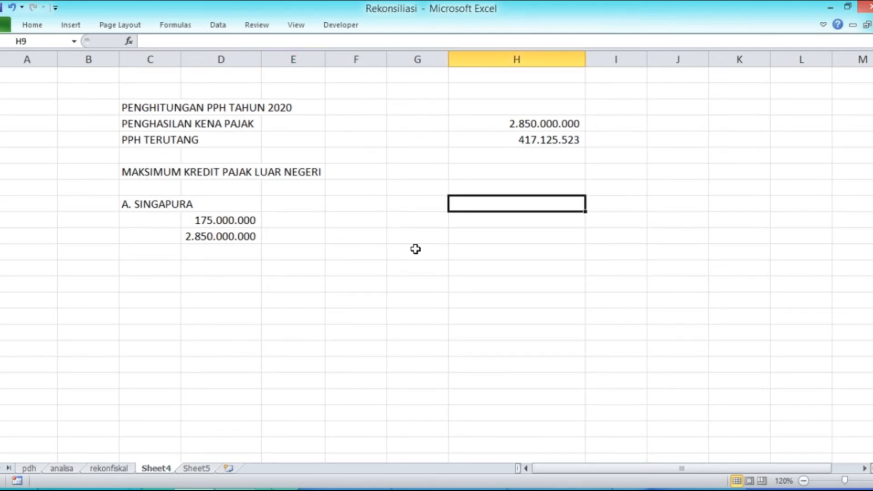
text(=)
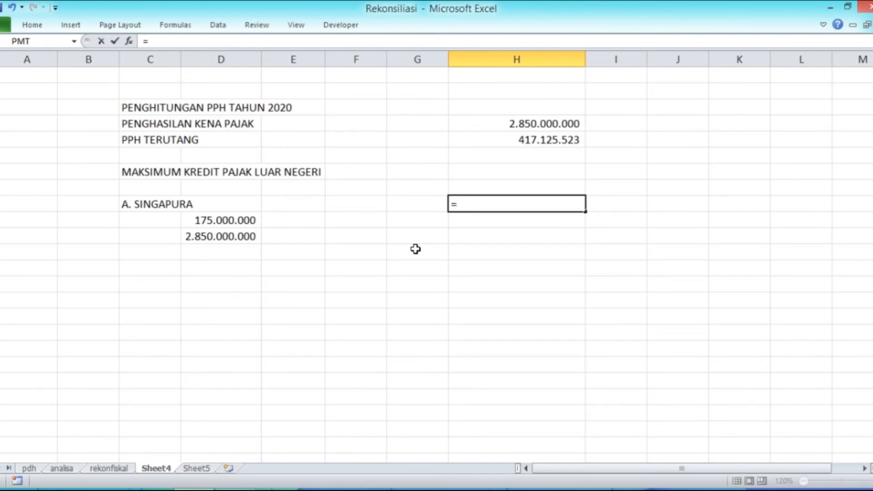
key(Escape)
key(Down)
key(Up)
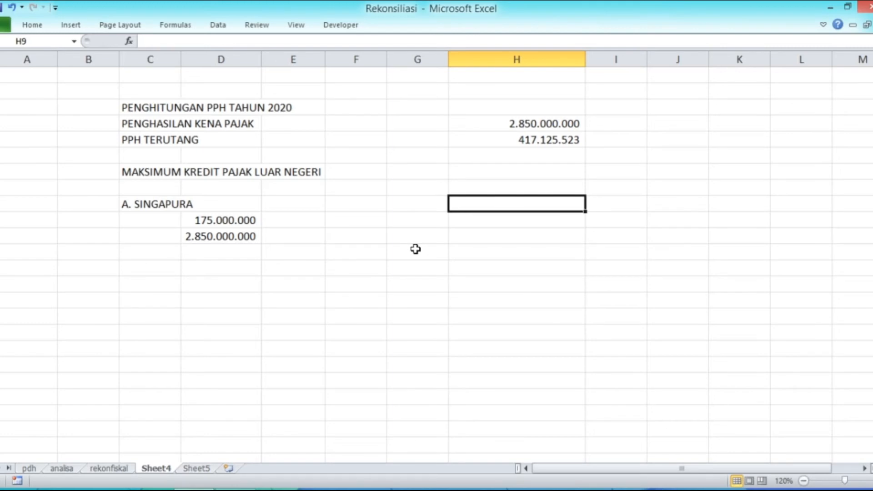
Calculate the maximum foreign tax credit for Singapura in G9 with =D10/D11*H5 and widen column G to fit the amount
key(Left)
text(=)
key(Left)
key(Left)
key(Left)
key(Left)
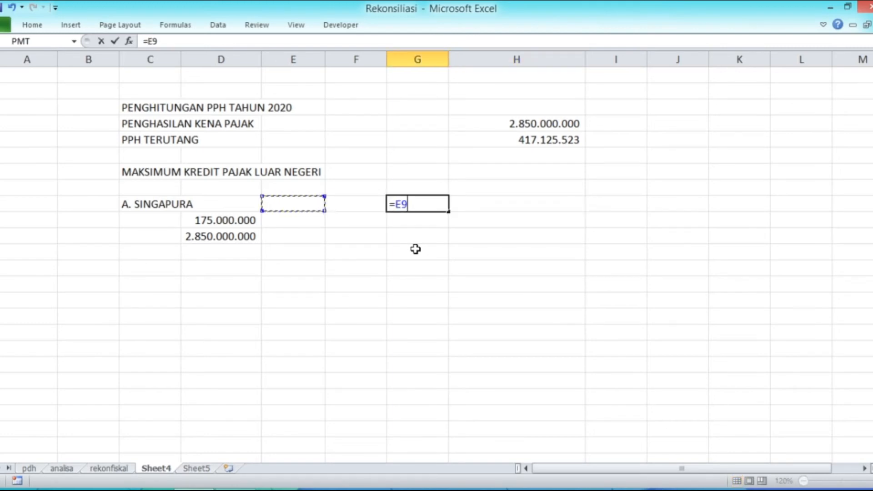
key(Right)
key(Down)
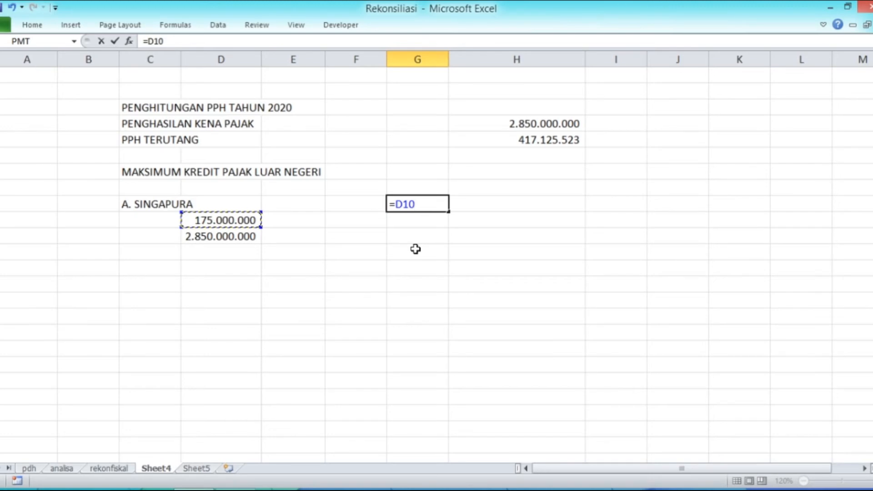
text(/)
key(Left)
key(Left)
key(Left)
key(Down)
key(Down)
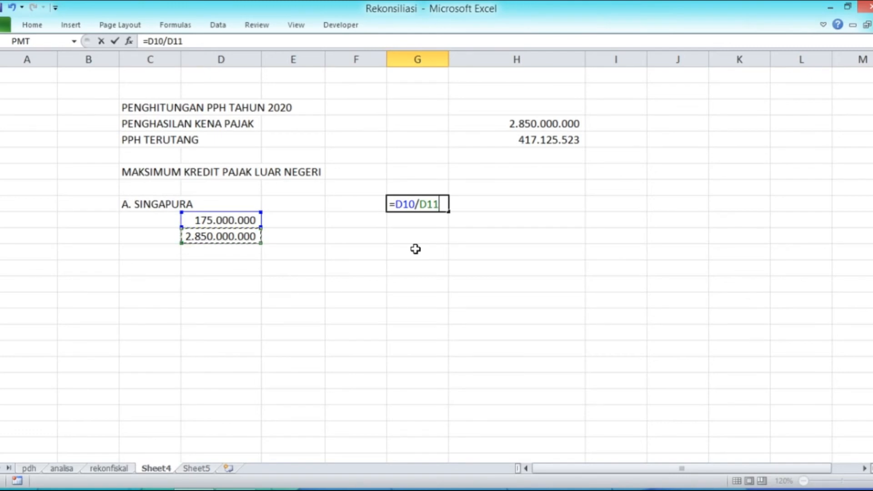
text(*)
key(Right)
key(Up)
key(Up)
key(Up)
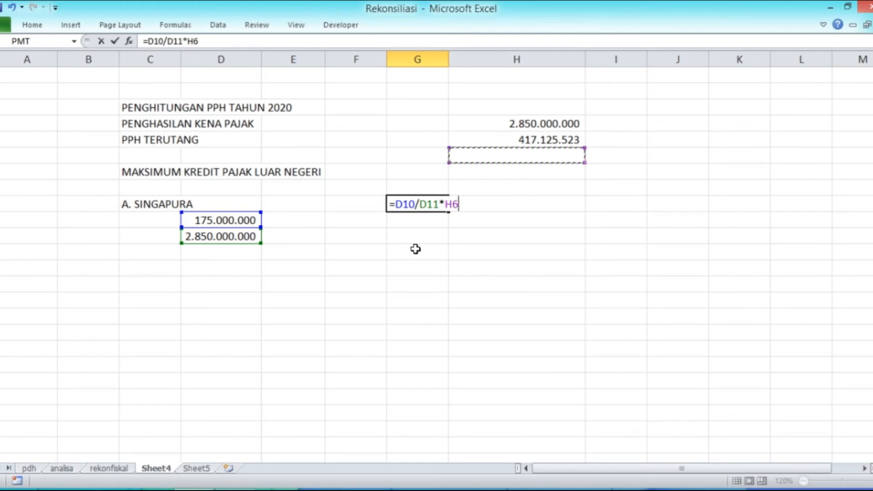
key(Up)
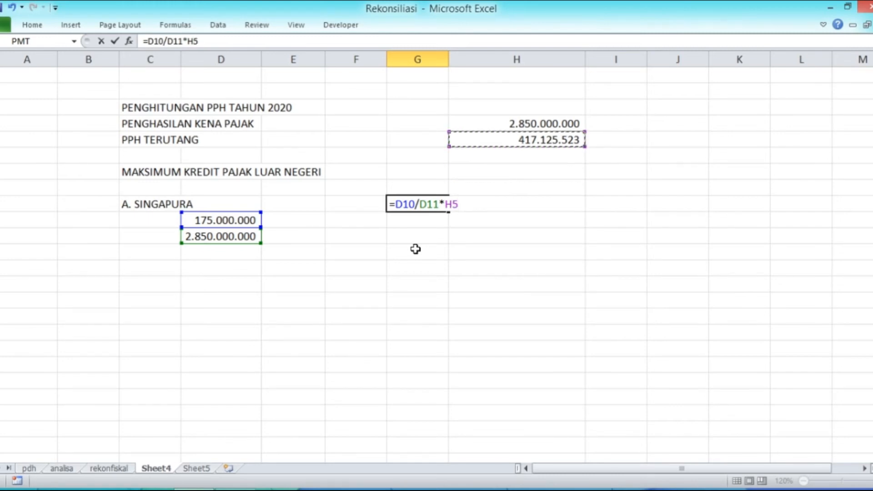
key(Return)
key(Up)
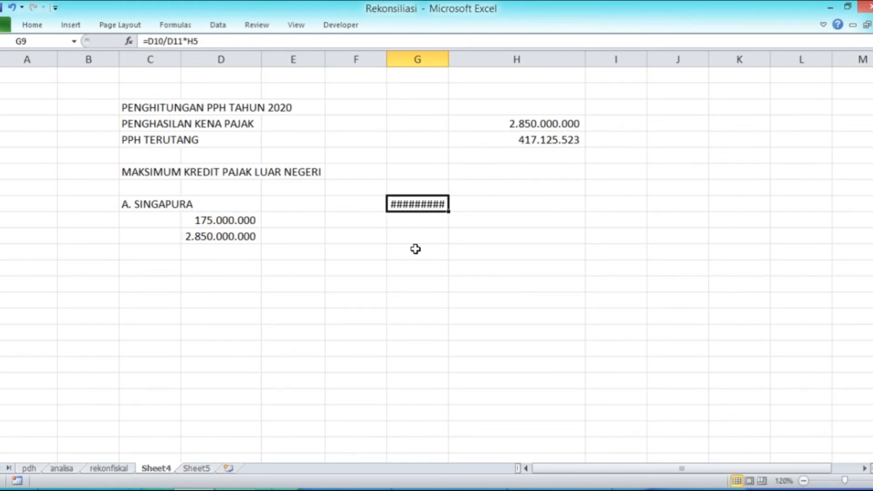
drag(448, 60, 483, 83)
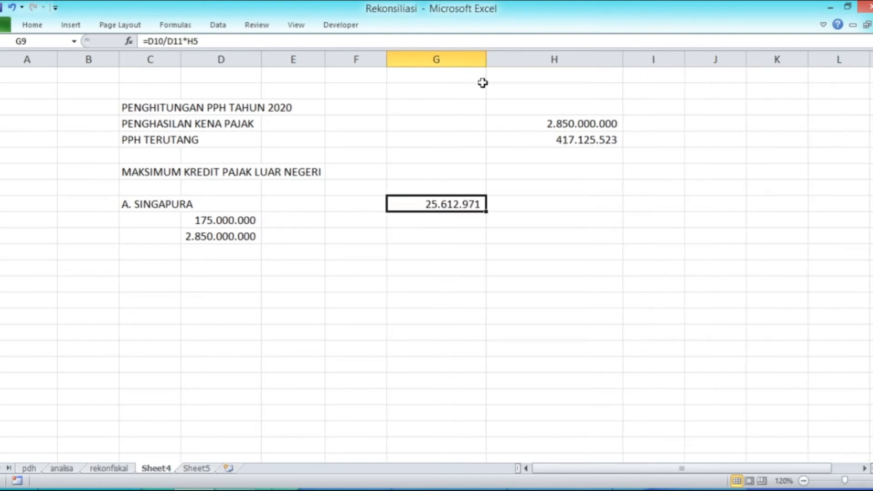
Enter the subheading MALAYSIA in C13, leaving one blank row below the Singapura figures
key(Down)
key(Down)
key(Down)
key(Down)
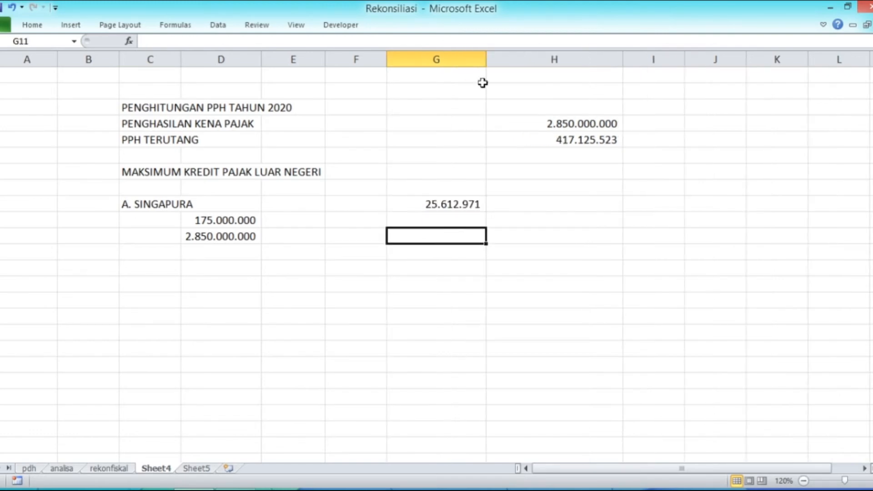
key(Left)
key(Left)
key(Left)
key(Left)
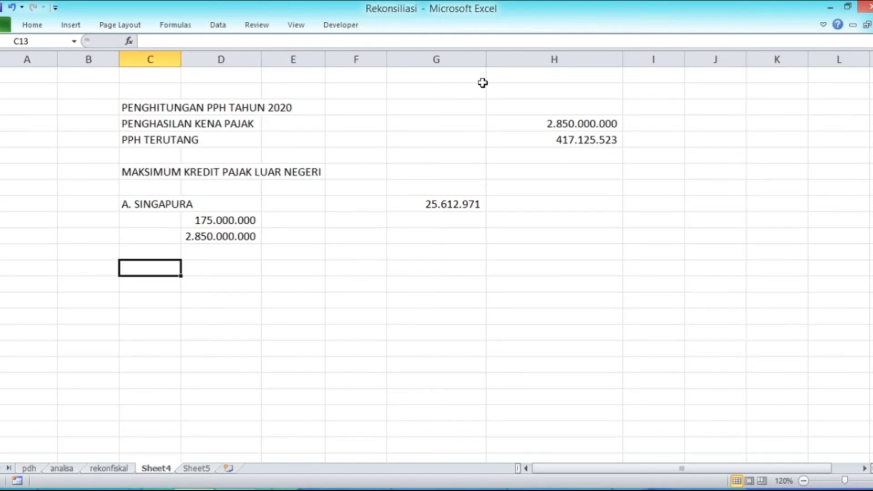
text(MALAYSIA)
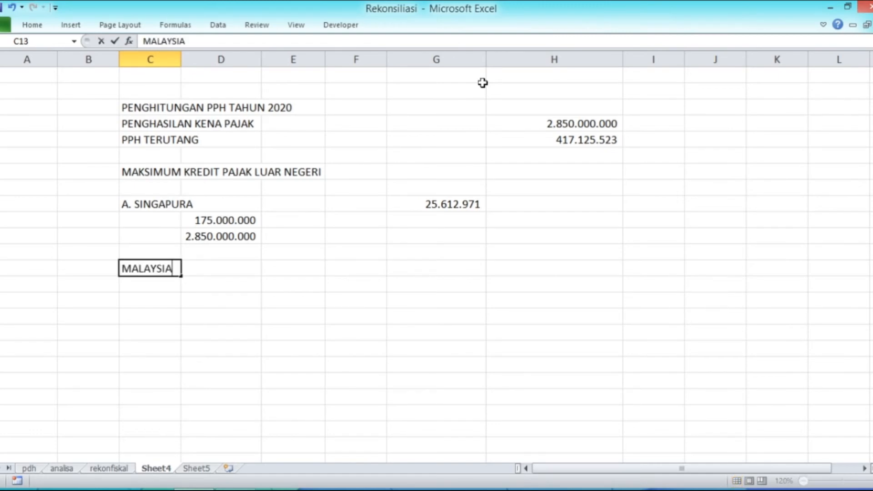
key(Return)
key(Up)
key(Right)
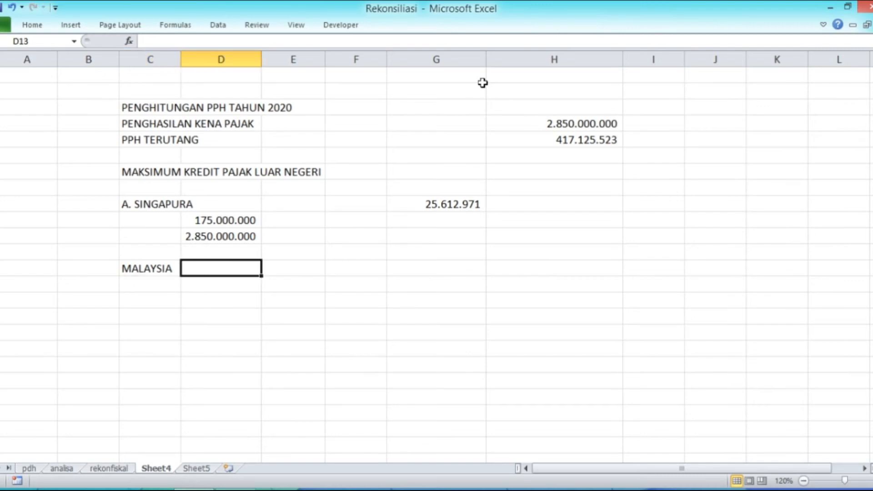
click(106, 468)
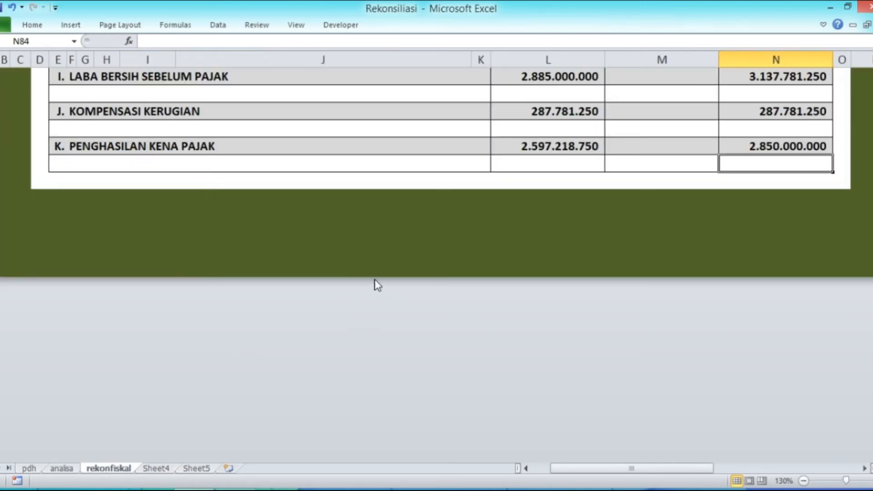
scroll(325, 314, up, 2)
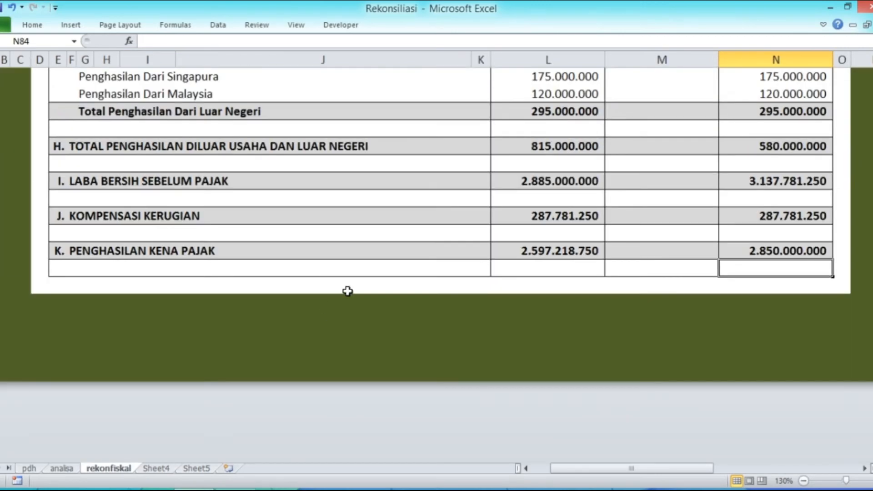
scroll(347, 291, up, 2)
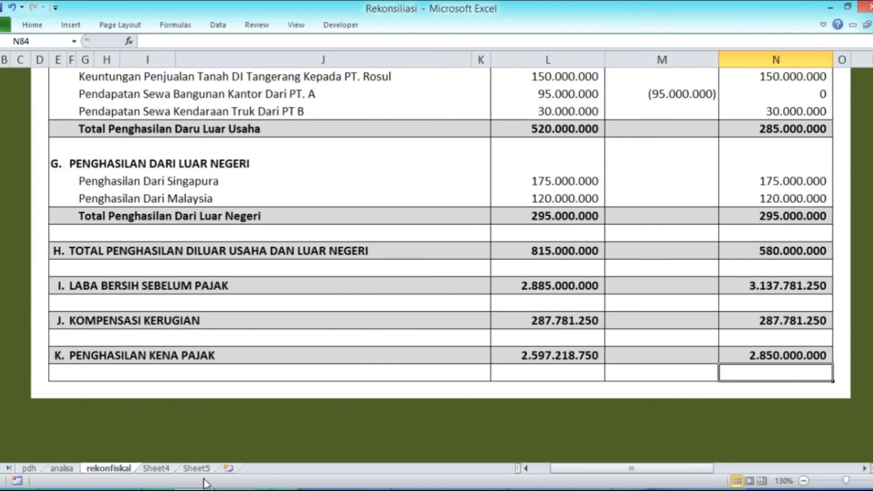
click(156, 468)
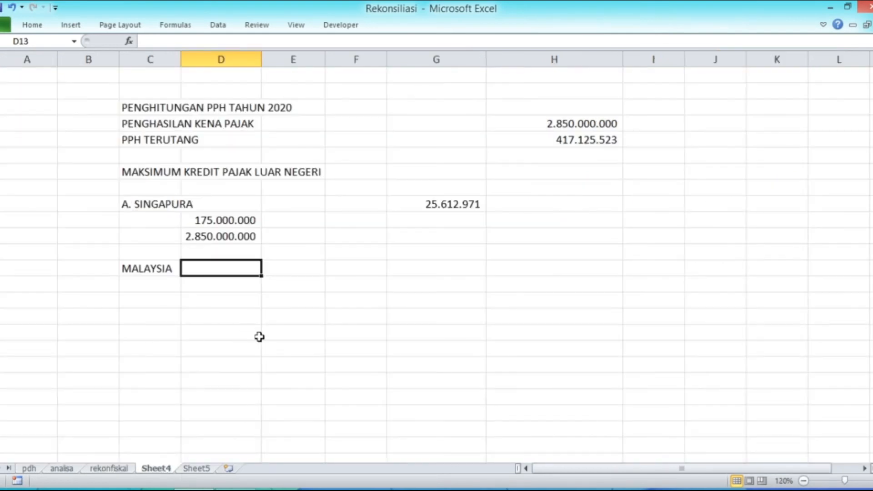
text(120000000)
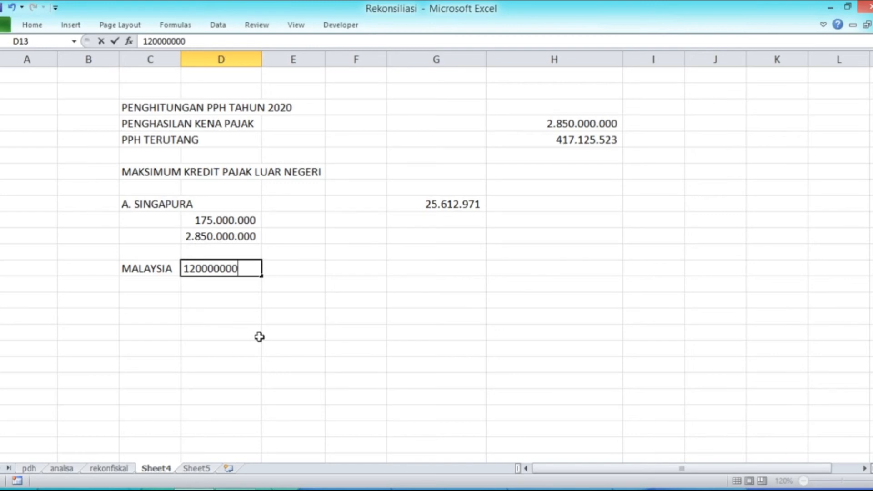
key(Return)
text(2.850)
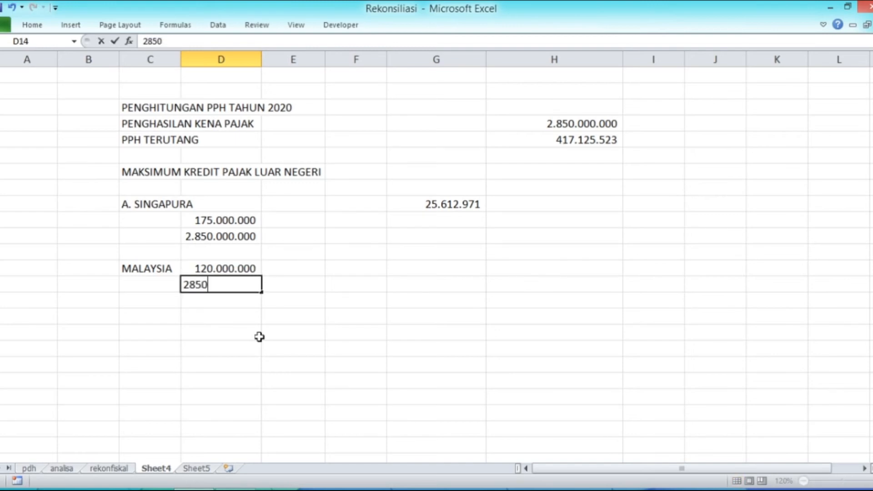
text(.000.000)
key(ctrl+Return)
Calculate the maximum foreign tax credit for Malaysia in G13 with the formula =D13/D14*H5
key(Up)
key(Right)
key(Right)
key(Right)
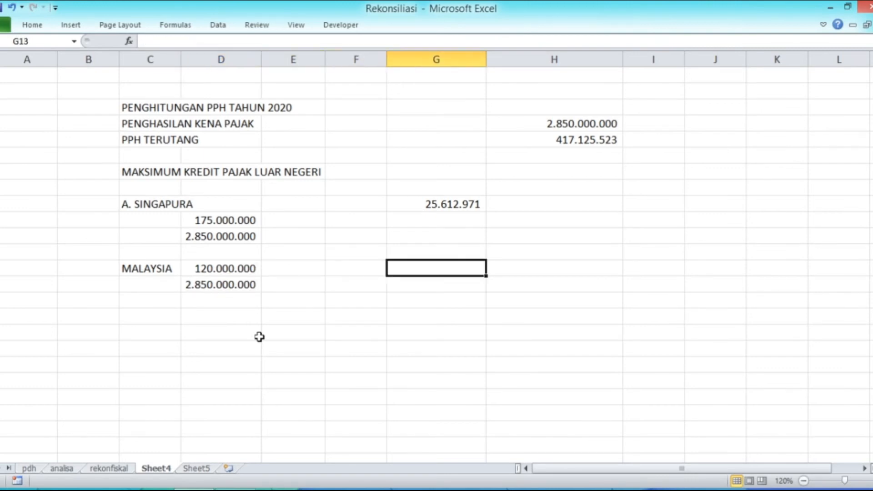
text(=)
key(Left)
key(Left)
key(Left)
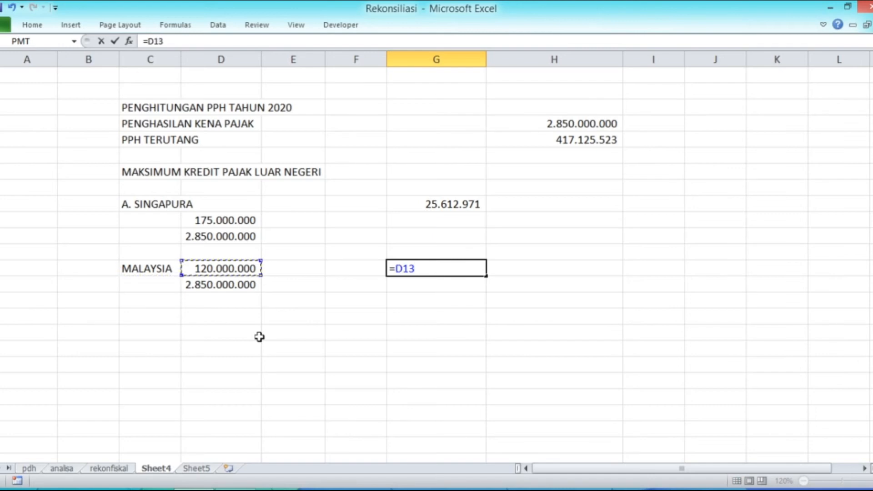
text(/)
key(Left)
key(Left)
key(Left)
key(Down)
text(*)
key(Right)
key(Right)
key(Left)
key(Up)
key(Up)
key(Up)
key(Up)
key(Up)
key(Up)
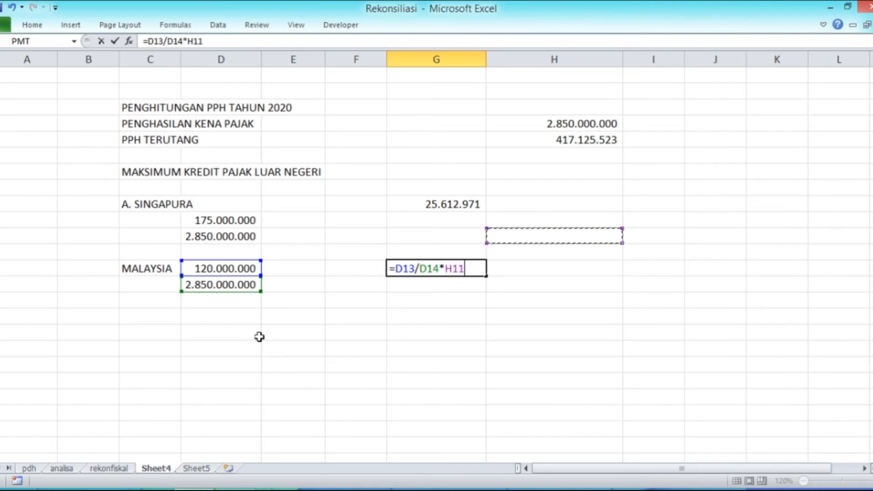
key(Up)
key(Up)
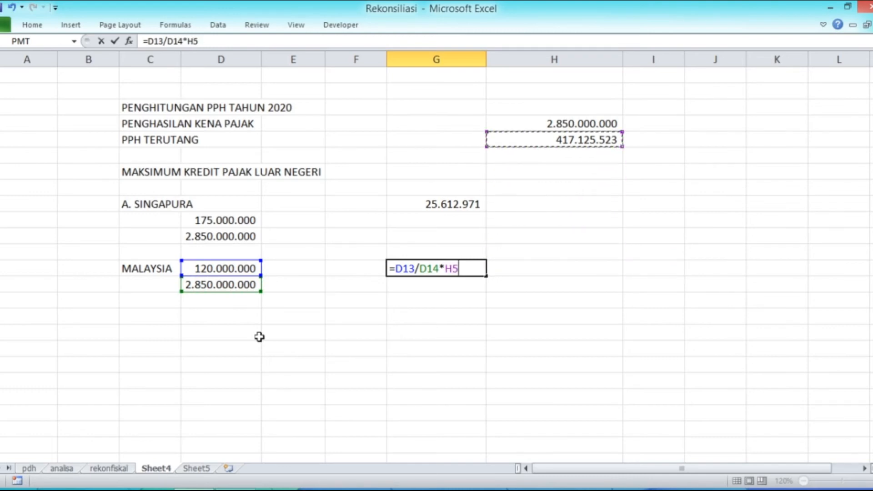
key(Return)
key(Up)
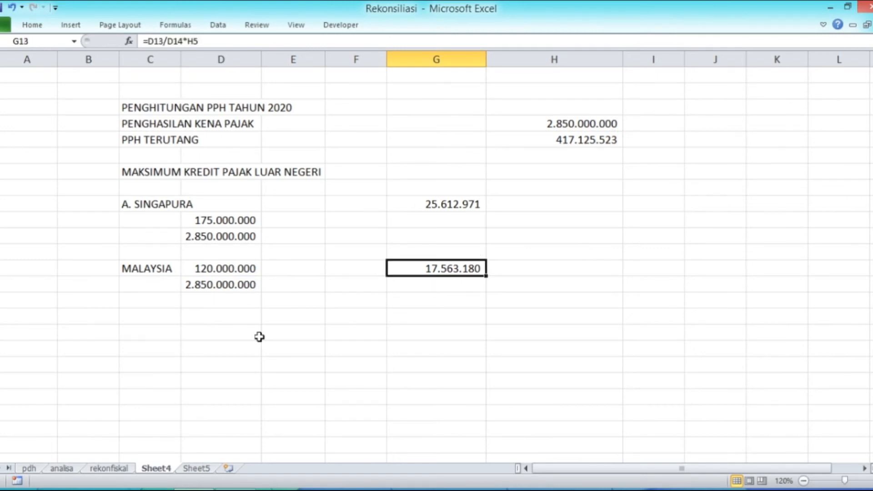
Enter the heading KREDIT PAJAK DALAM NEGERI in C16, leaving one blank row below the Malaysia figures
key(Down)
key(Down)
key(Left)
key(Left)
key(Left)
key(Left)
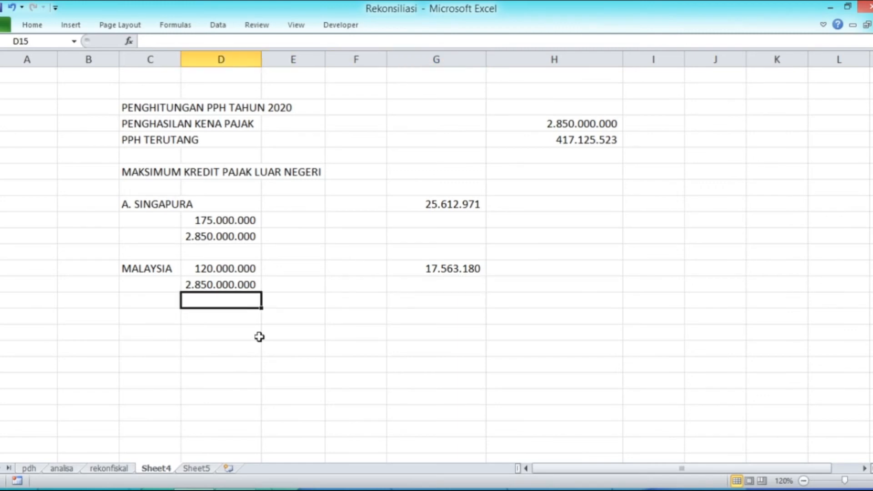
key(Down)
text(KRD)
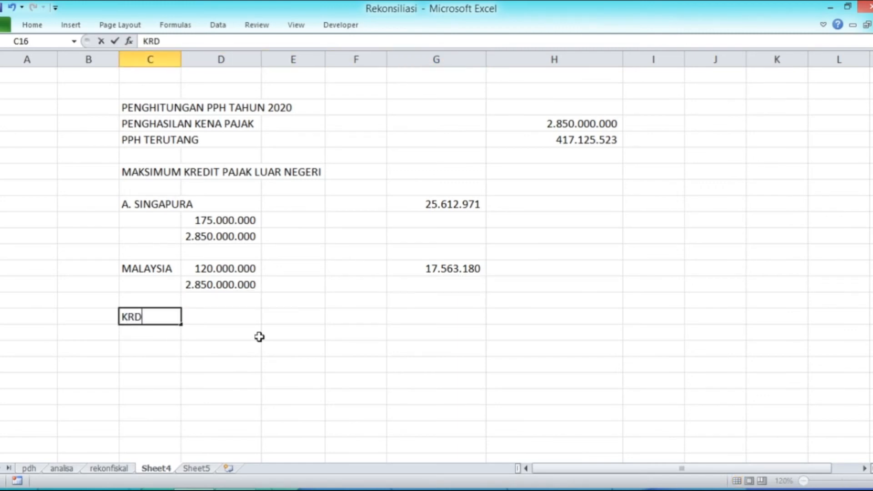
key(BackSpace)
text(EDIT PAJAK )
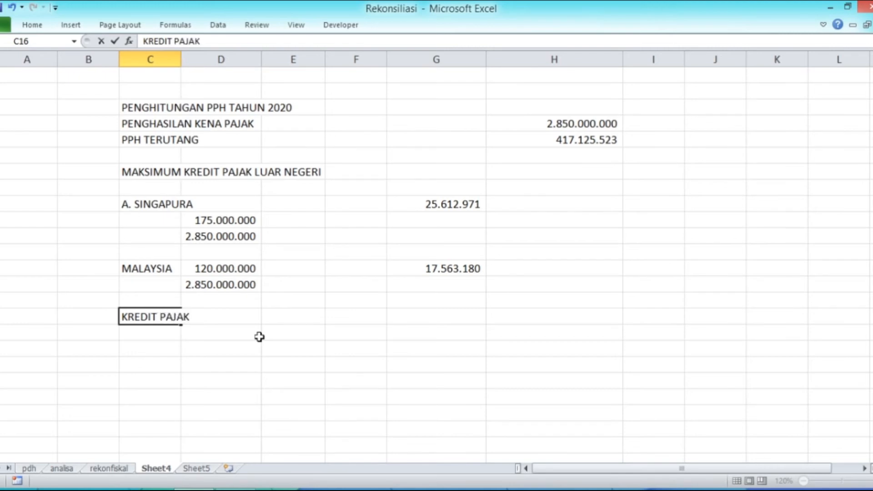
text(DALAM NE)
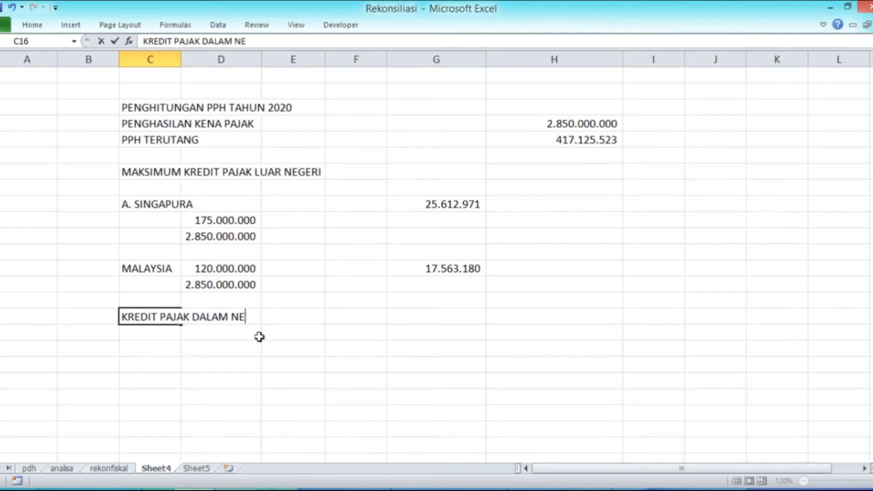
text(GERI)
key(Return)
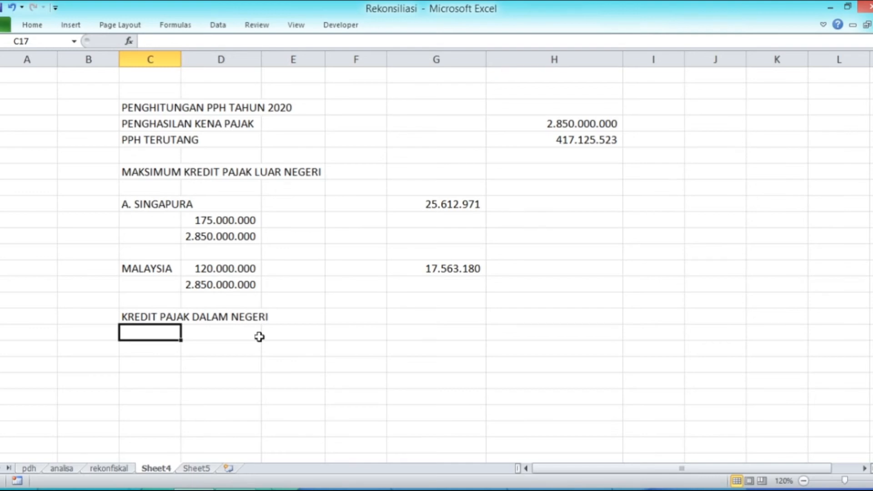
Enter the first domestic tax credit item, 1. PPH PASAL 22 - BUMN, in D17
click(259, 337)
text(1.)
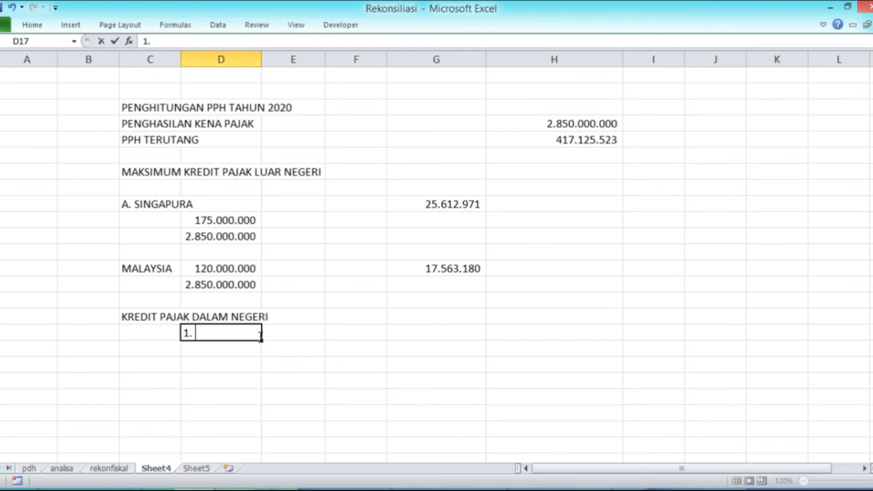
text( PPH PASAL 22)
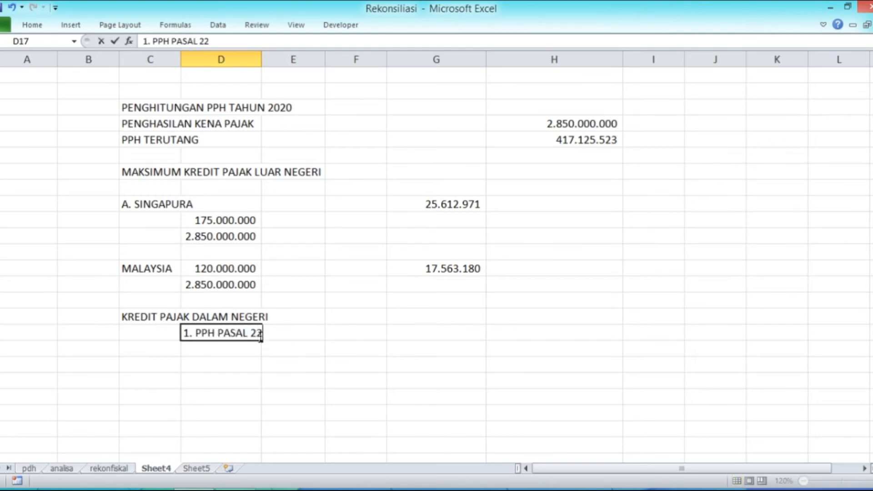
text( - BUMN)
key(Return)
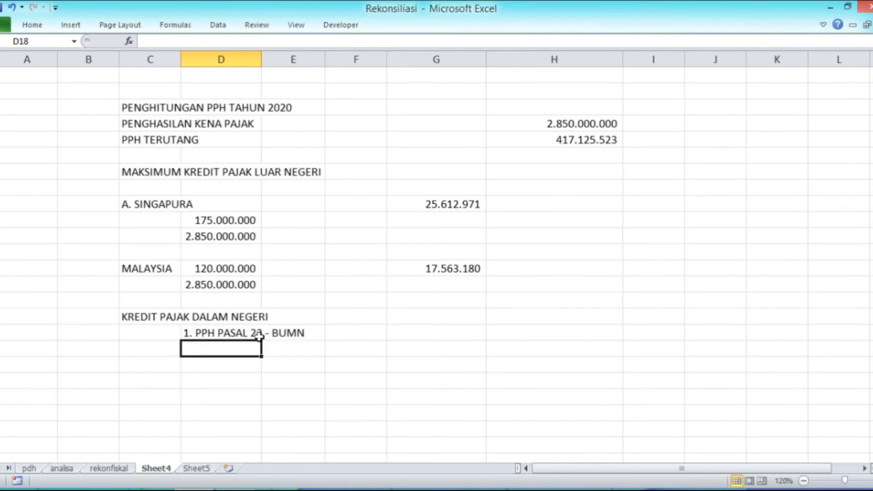
Enter the second domestic tax credit item, 2. PPH PASAL 22 - IMPOR, in D18
text(2.)
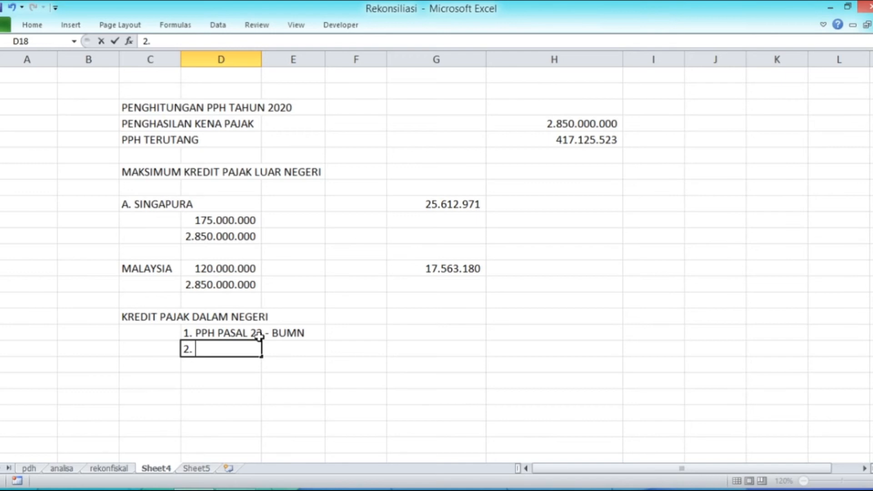
text( PPH PASAL)
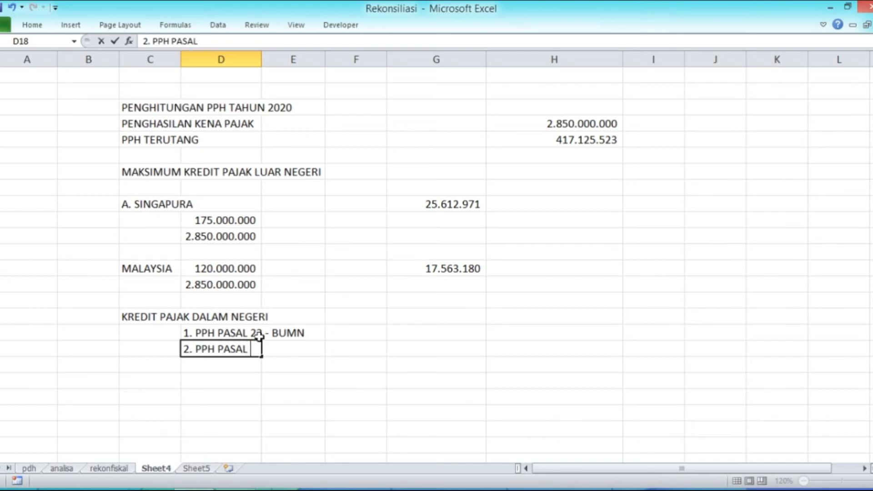
text( 22 - IMPOR)
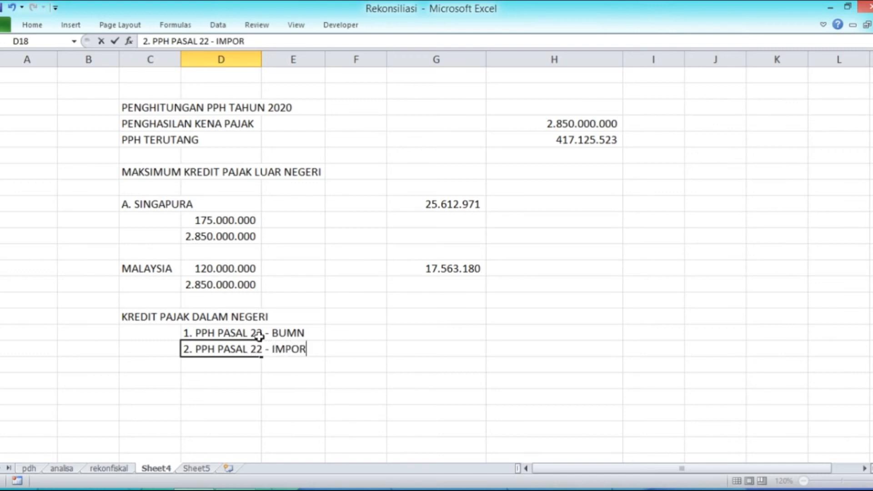
key(Return)
Enter the third domestic tax credit item, 3. PPH PASAL 23 -BUNGA PINJAMAN, in D19
text(3.)
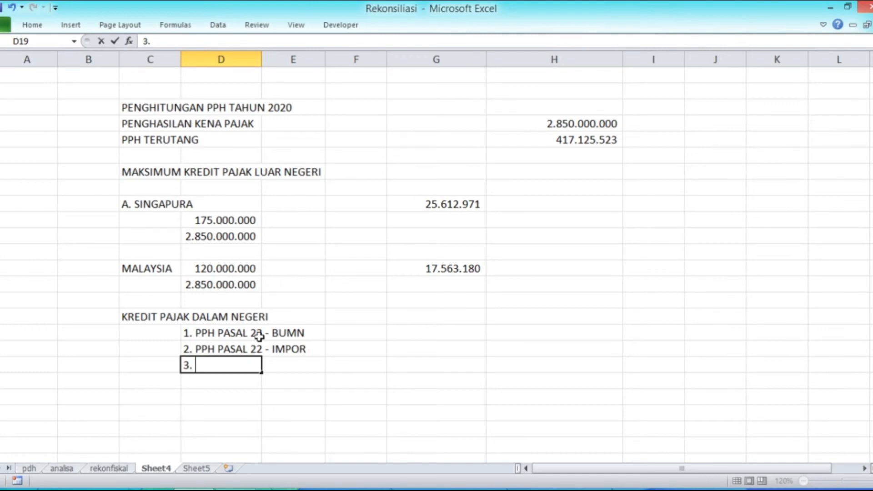
text( PPH PASAL 23)
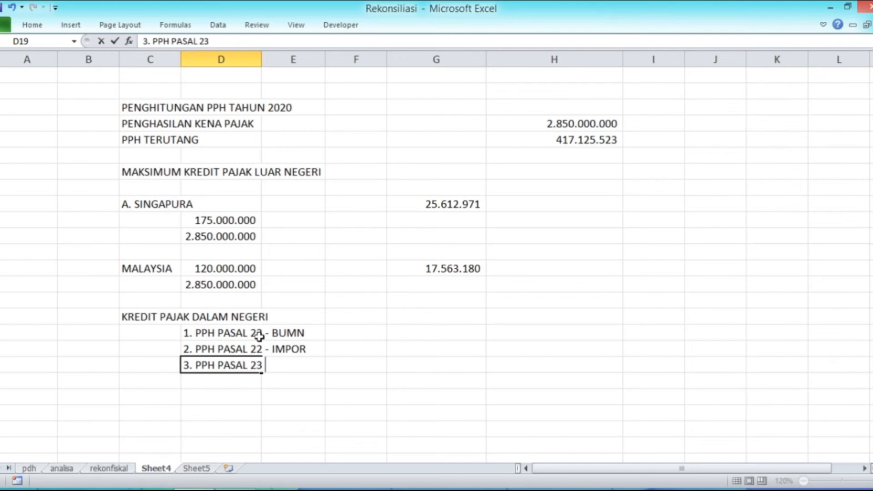
text( -BUNGA PINJAMAN)
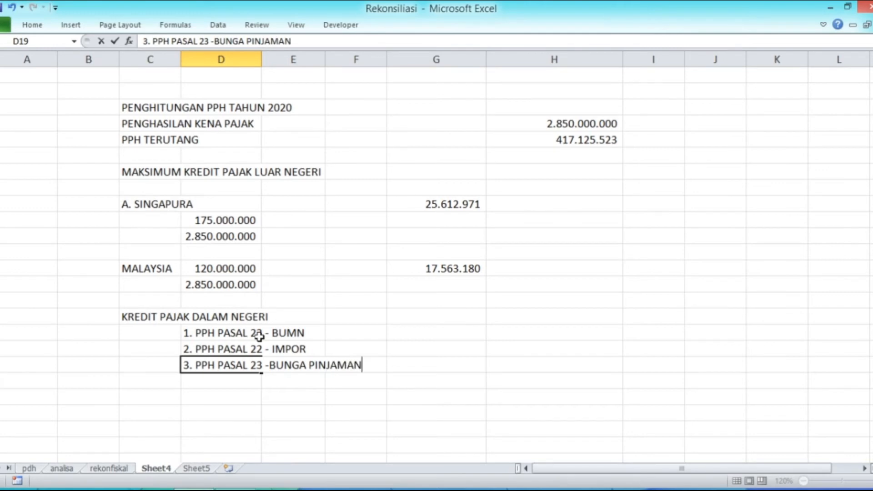
key(Return)
Enter the fourth domestic tax credit item, 4. PPH PASAL 23 - DEVIDEN, in D20
text(4. )
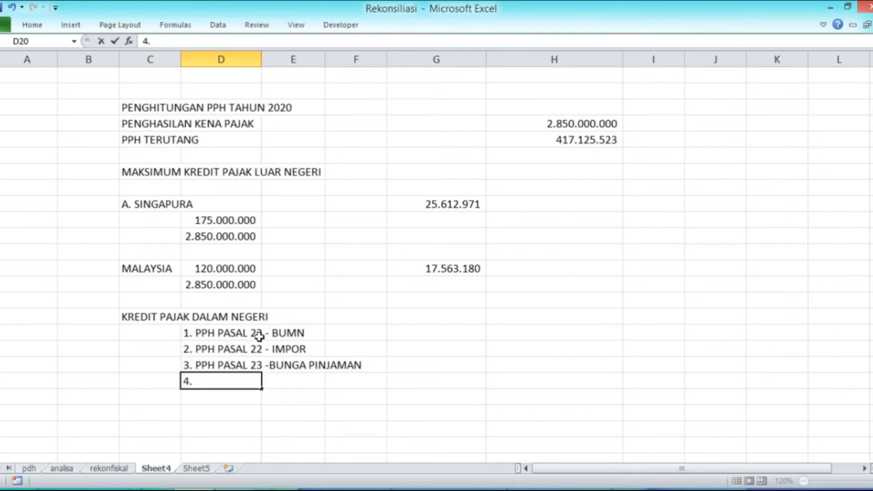
text(PPH PASAL 23)
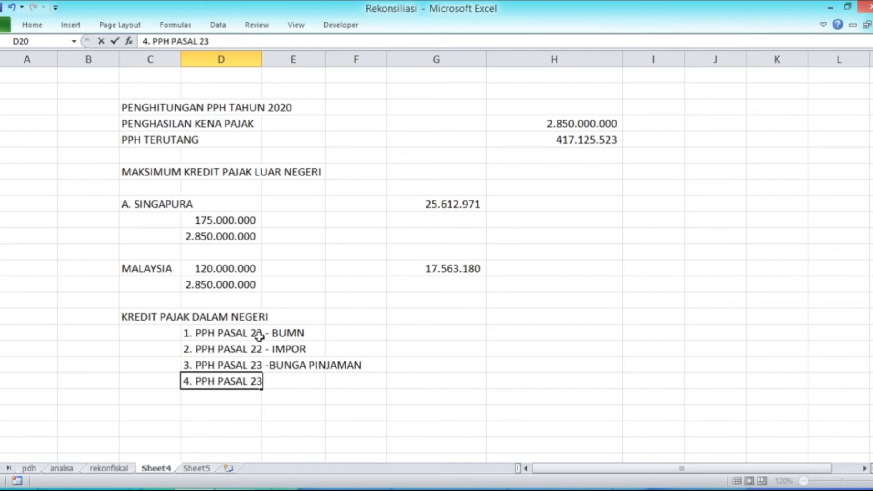
text( - DEVIDEN)
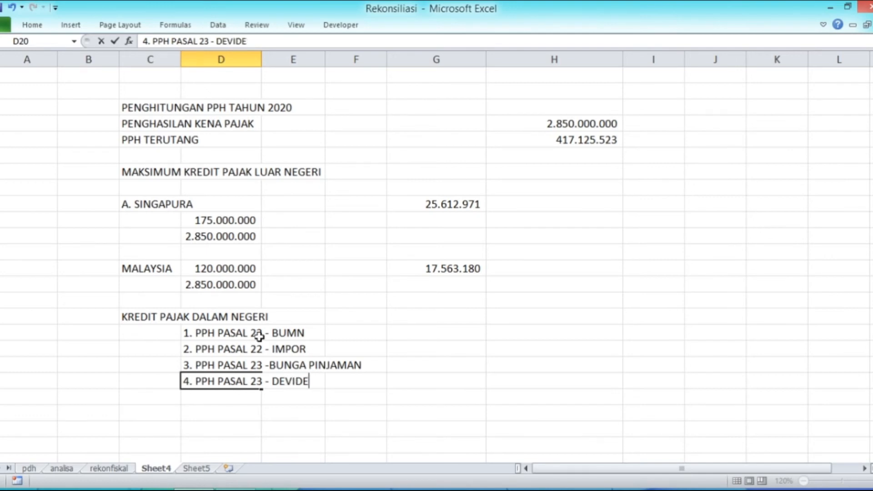
key(Return)
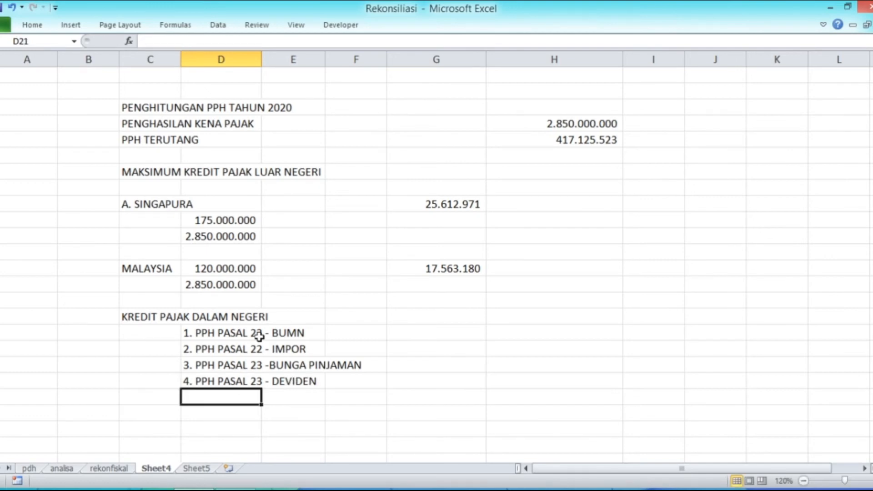
Enter the fifth domestic tax credit item, 5. PPH PASAL 23 - SEWA TRUK, in D21
text(5. PPH)
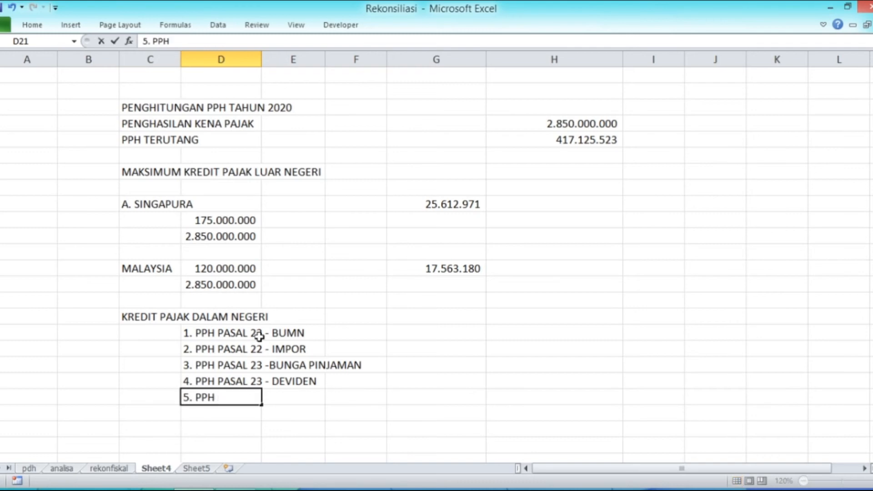
text( PASAL )
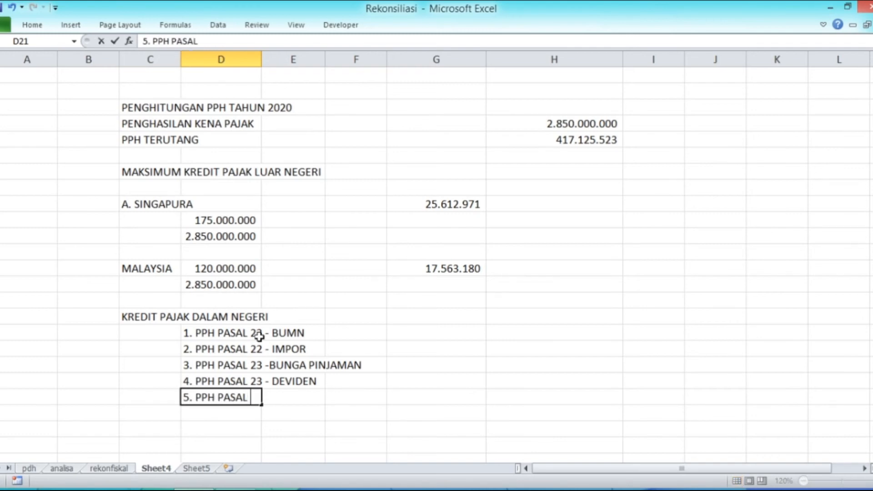
text(23 - SEWA TRUK)
key(Return)
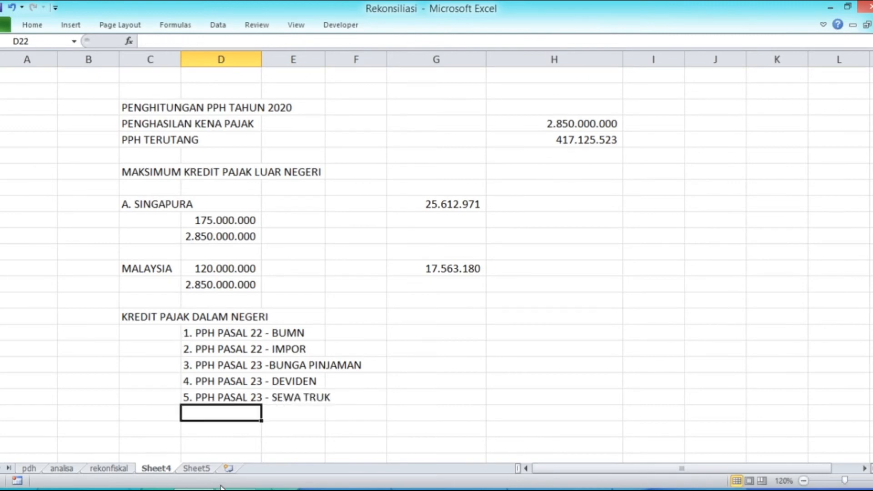
Look through the rekonfiskal and analisa sheets for the amounts in the KREDIT PAJAK and PPH DIBAYAR SENDIRI tables
click(110, 470)
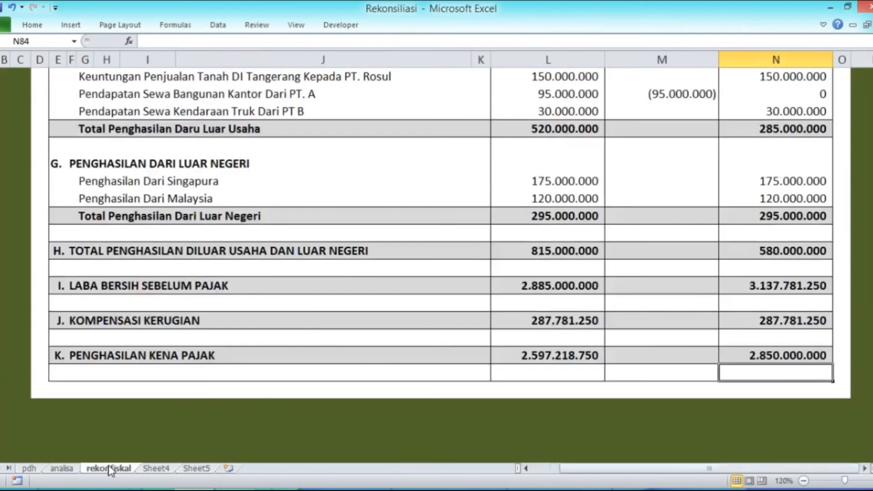
scroll(362, 270, up, 4)
scroll(362, 271, up, 4)
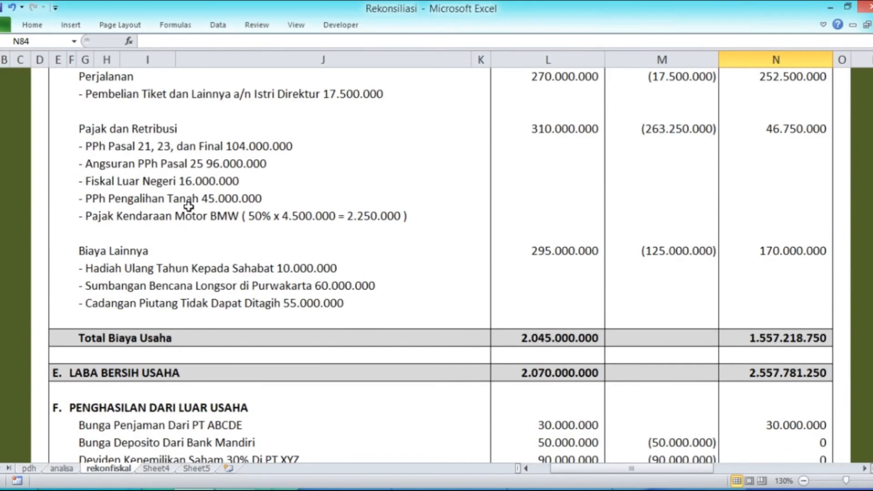
scroll(188, 207, up, 1)
scroll(210, 355, down, 5)
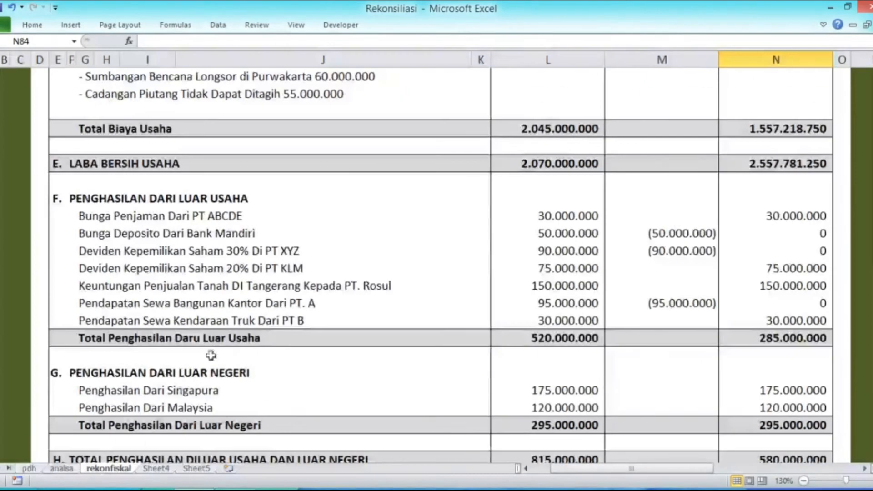
click(62, 468)
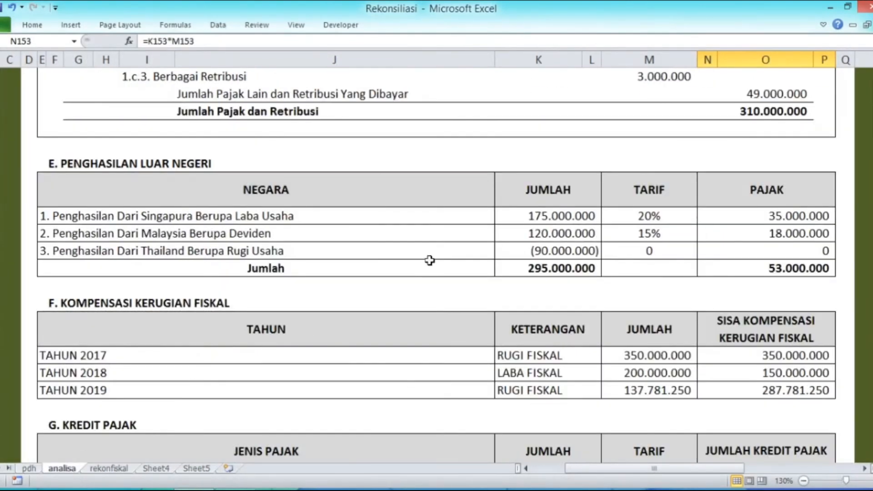
scroll(429, 260, down, 4)
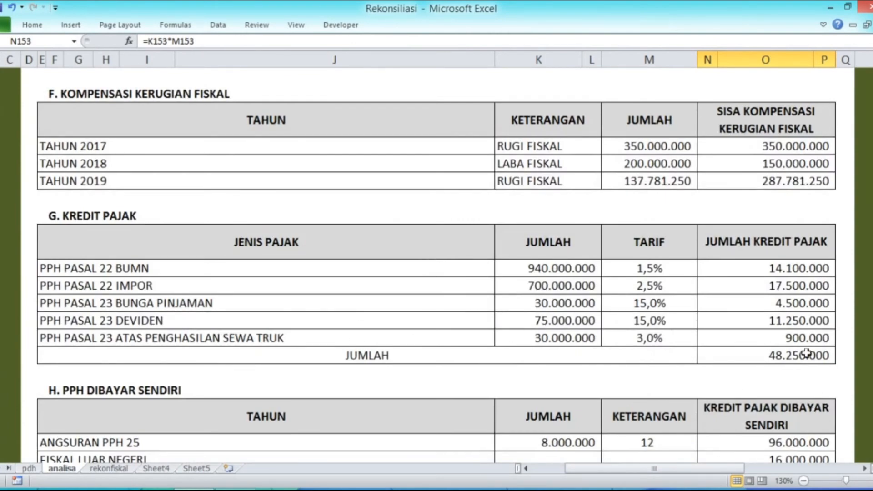
scroll(756, 266, down, 3)
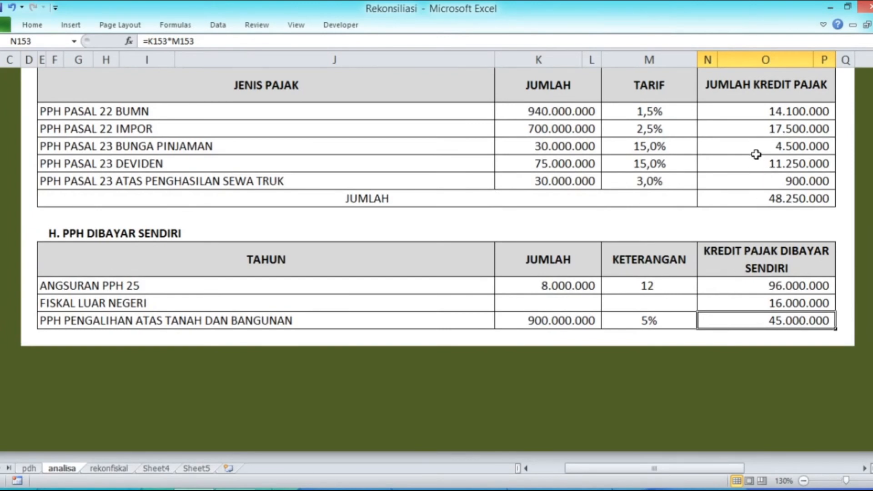
click(153, 468)
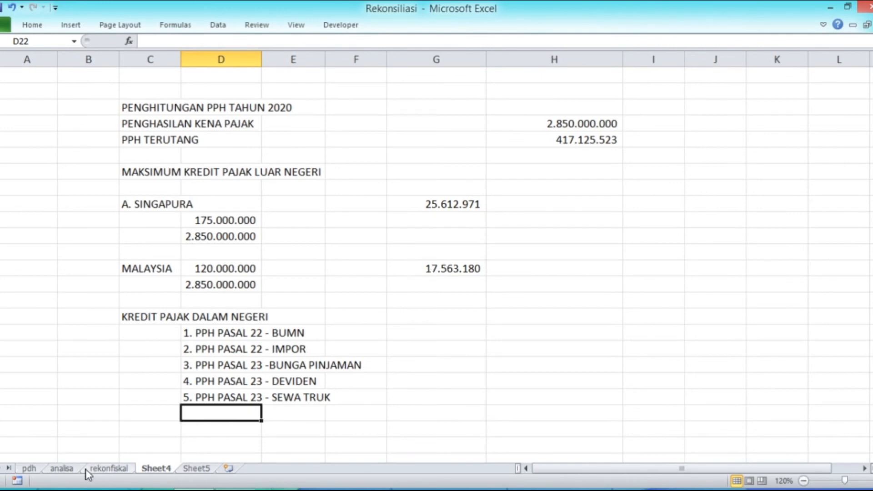
click(71, 469)
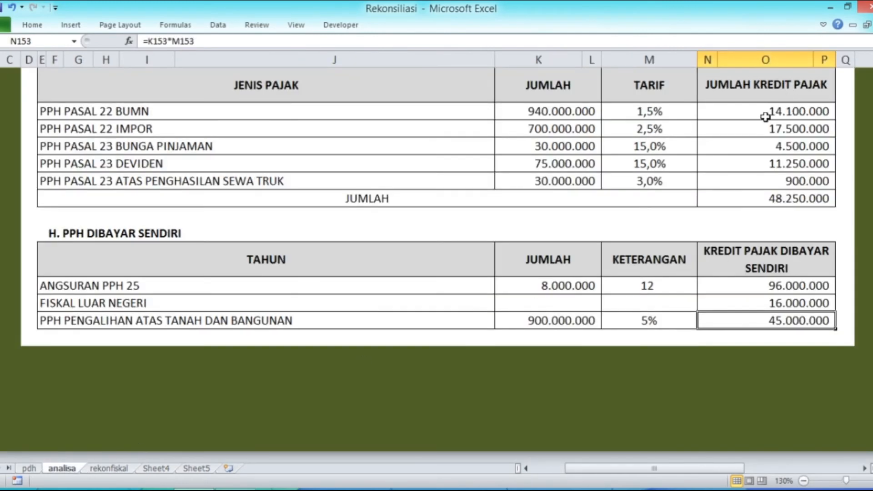
drag(769, 113, 762, 174)
right_click(766, 139)
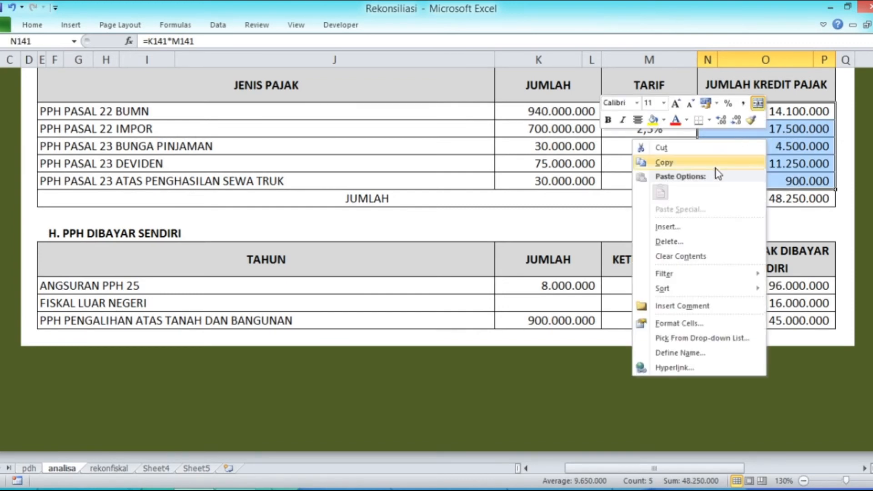
key(Escape)
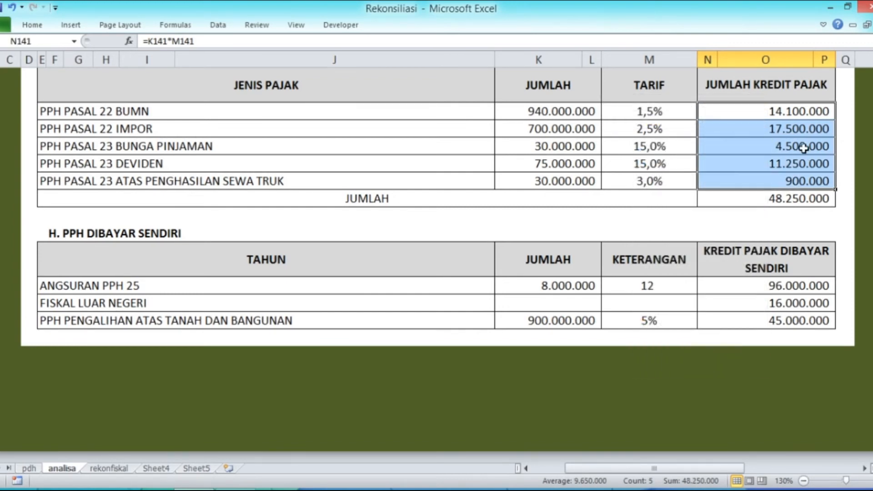
Take the PPH PASAL 22 BUMN credit from the analisa sheet and enter 14.100.000 in G17 of Sheet4
click(795, 113)
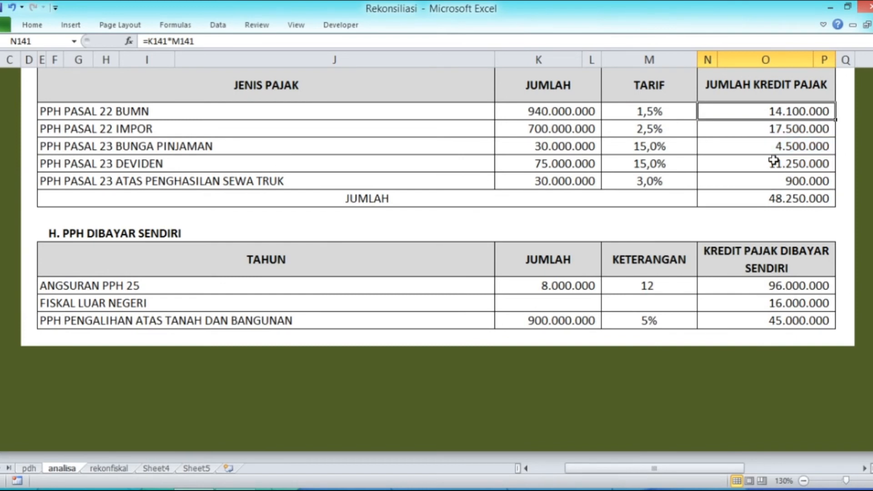
click(156, 468)
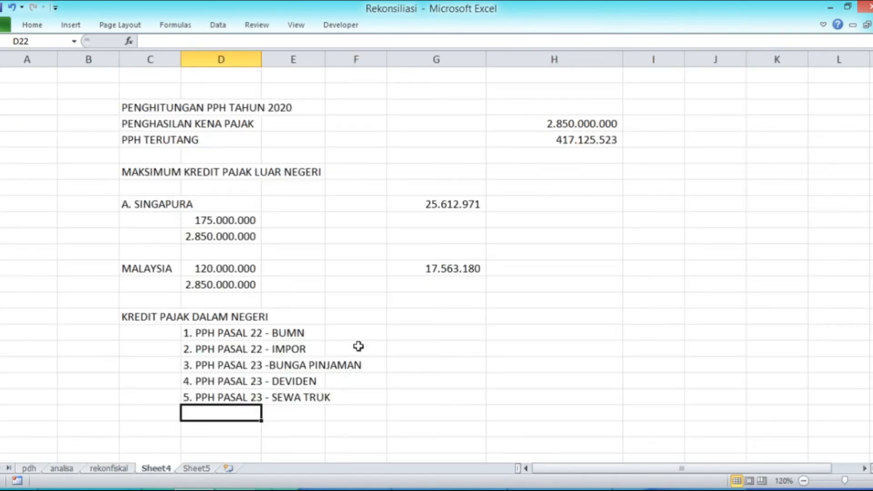
click(444, 332)
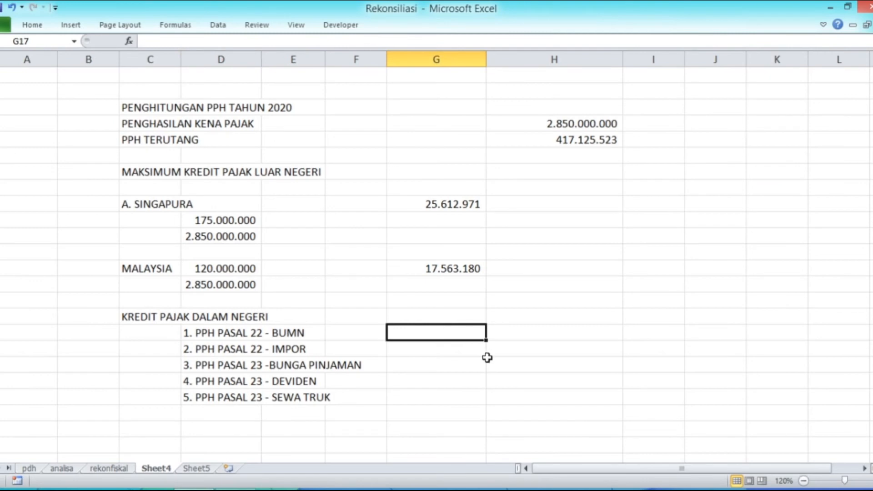
text(14.)
text(100.000)
key(Return)
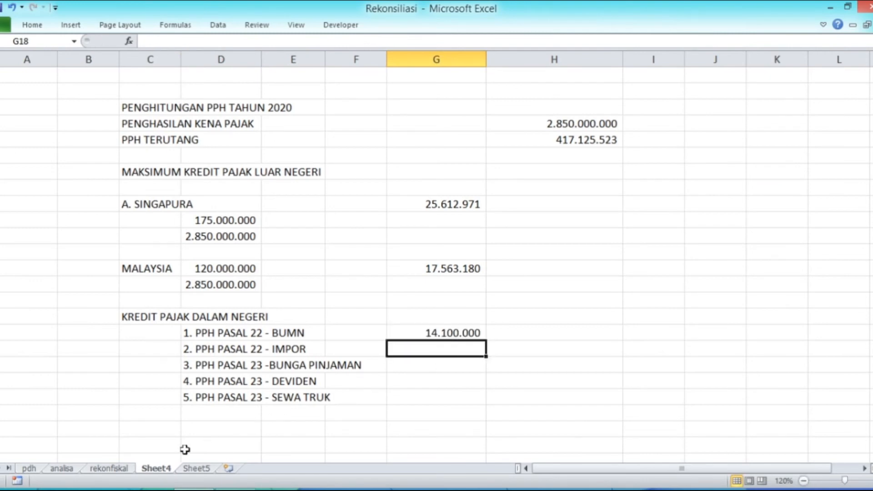
Check the PPH PASAL 22 IMPOR credit on the analisa sheet and enter 17.500.000 in G18 of Sheet4
click(63, 470)
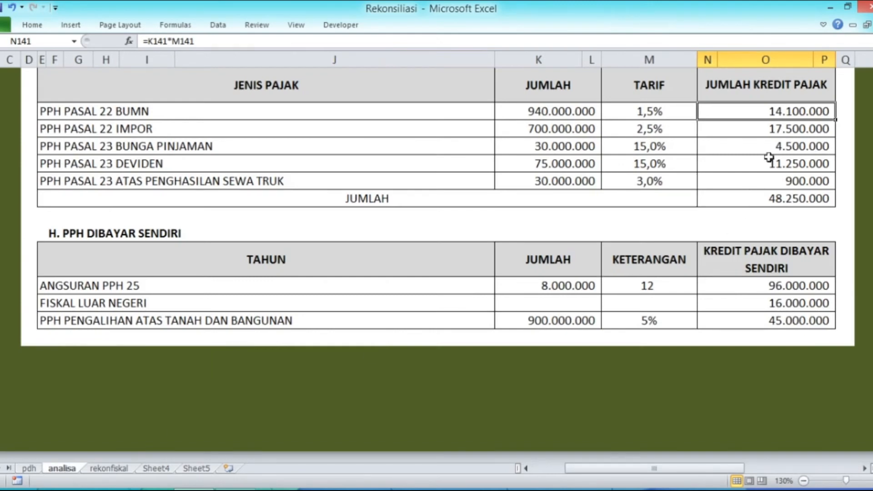
click(165, 470)
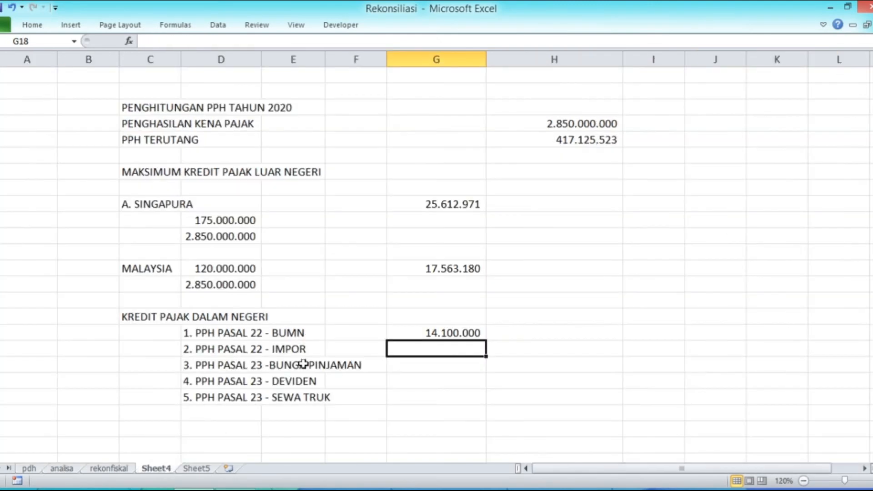
text(17.500.000)
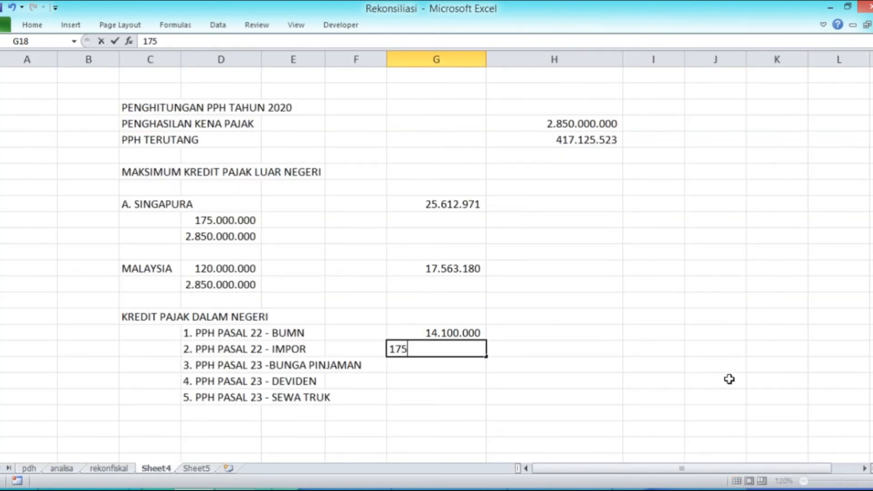
key(Return)
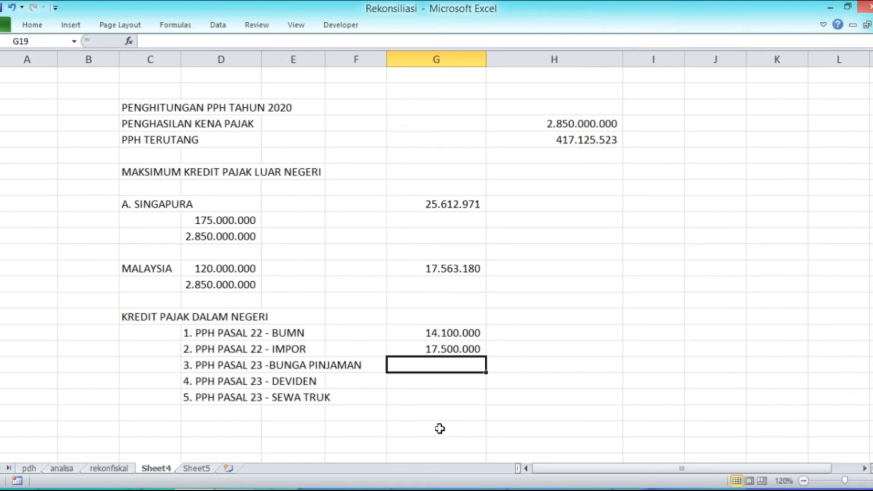
Check the PPH PASAL 23 BUNGA PINJAMAN credit on the analisa sheet and enter 4.500.000 in G19 of Sheet4
click(62, 469)
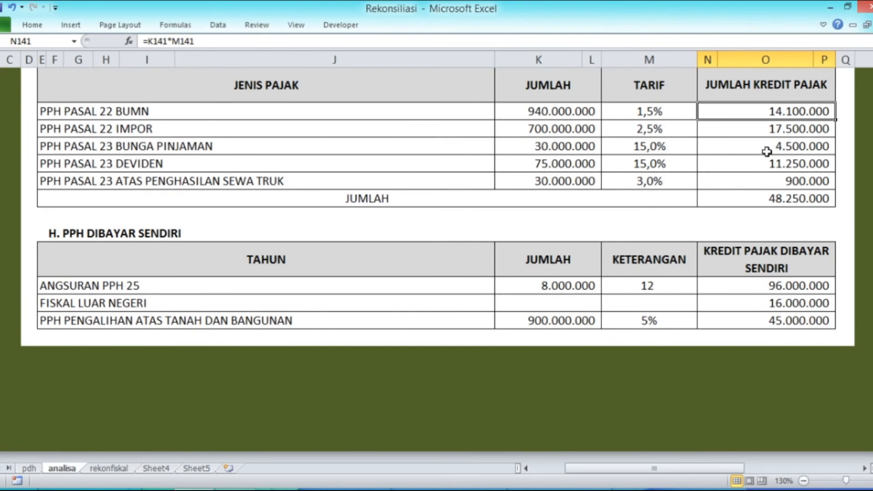
click(158, 469)
text(4.5)
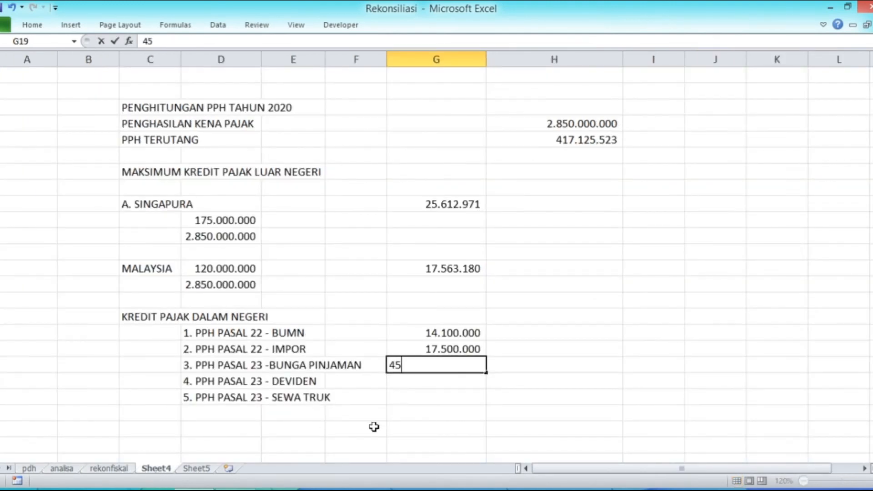
text(00.000)
key(Return)
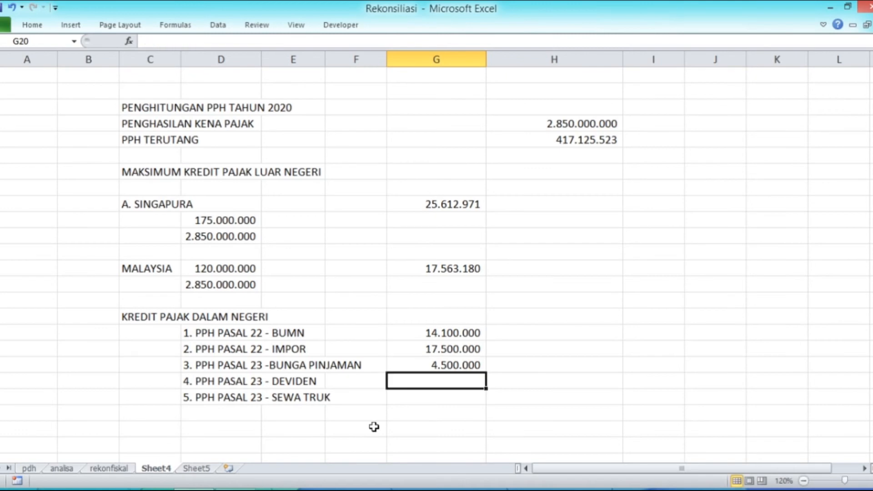
Check the PPH PASAL 23 DEVIDEN credit on the analisa sheet and enter 11.250.000 in G20 of Sheet4
click(63, 468)
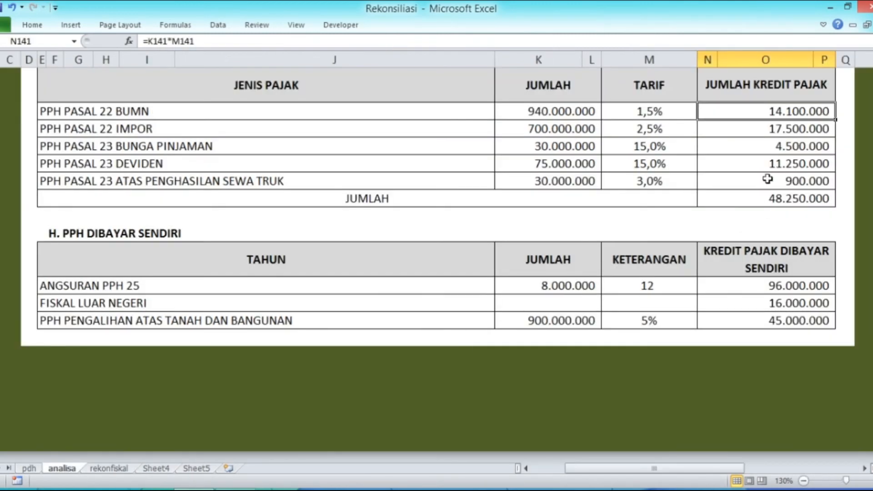
click(162, 468)
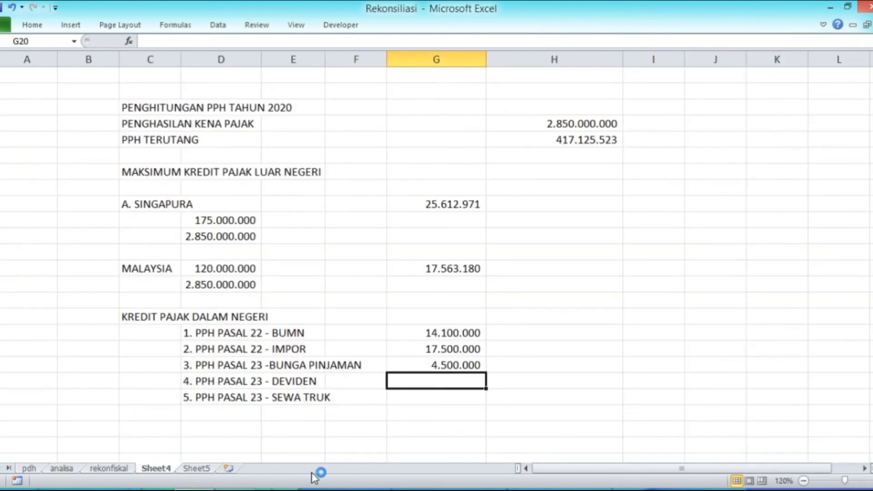
text(11.250.00)
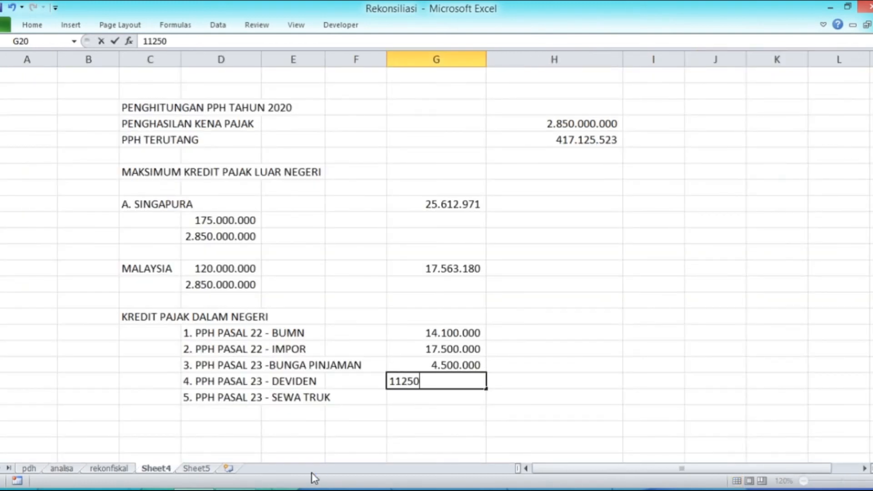
text(00)
key(Return)
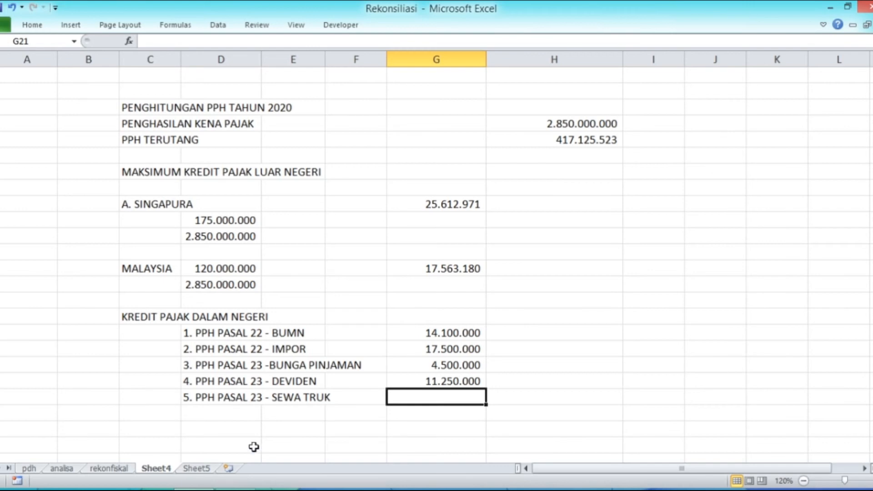
Check the PPH PASAL 23 truck rental credit on the analisa sheet and enter 900.000 in G21 of Sheet4
click(72, 469)
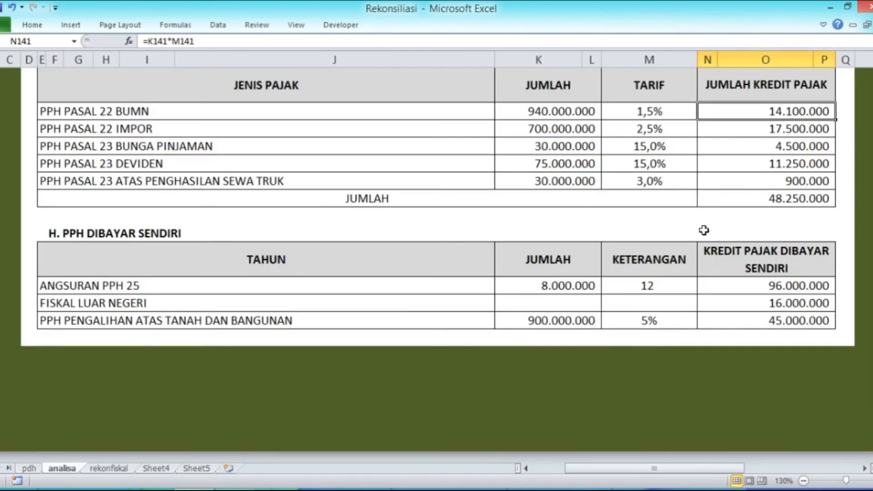
click(171, 470)
text(900000)
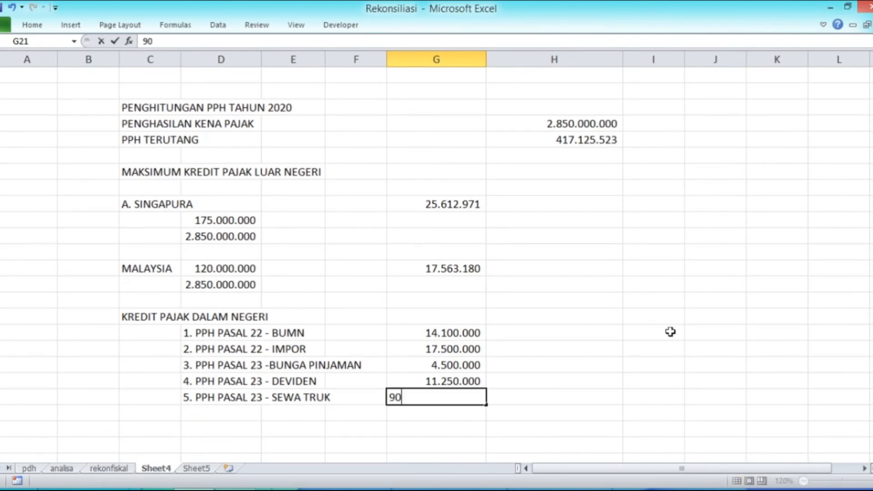
key(Return)
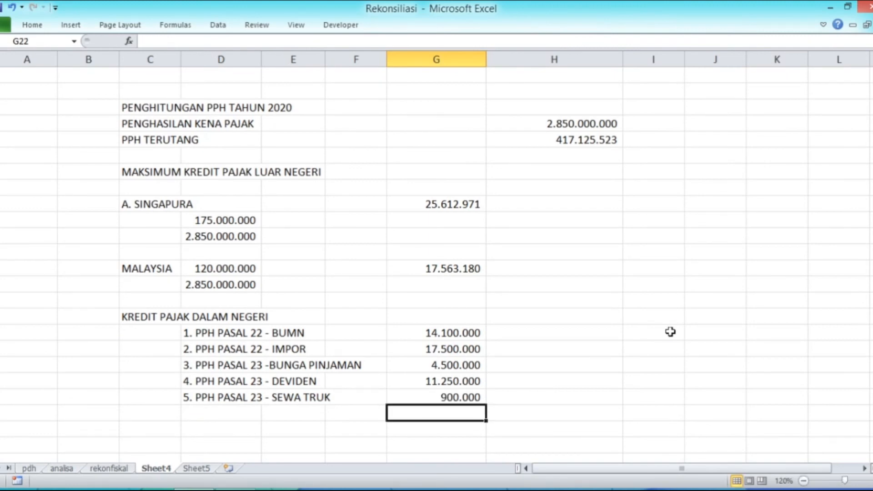
Total the domestic tax credits in G22 with =SUM(G17:G21)
text(=SUM()
key(Up)
key(Up)
key(Up)
key(Up)
key(Up)
key(F8)
key(Down)
key(Down)
key(Down)
key(Down)
text())
key(Return)
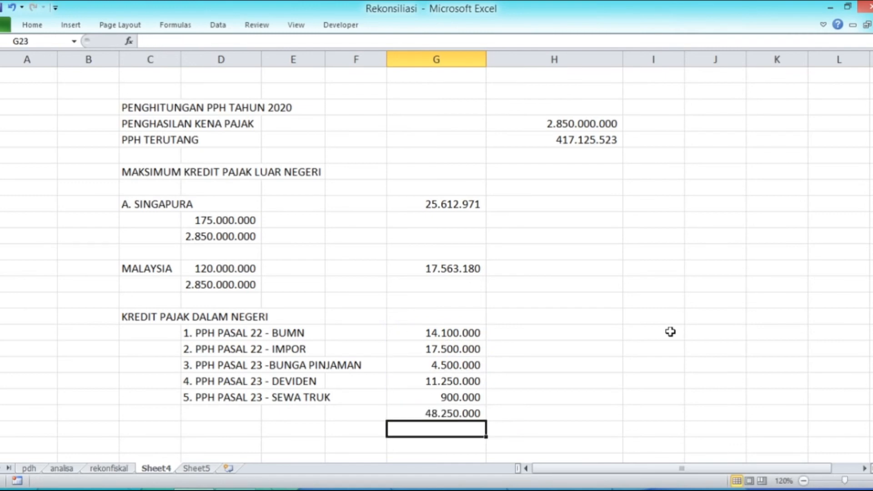
Make the domestic tax credit total in G22 bold
scroll(547, 297, down, 2)
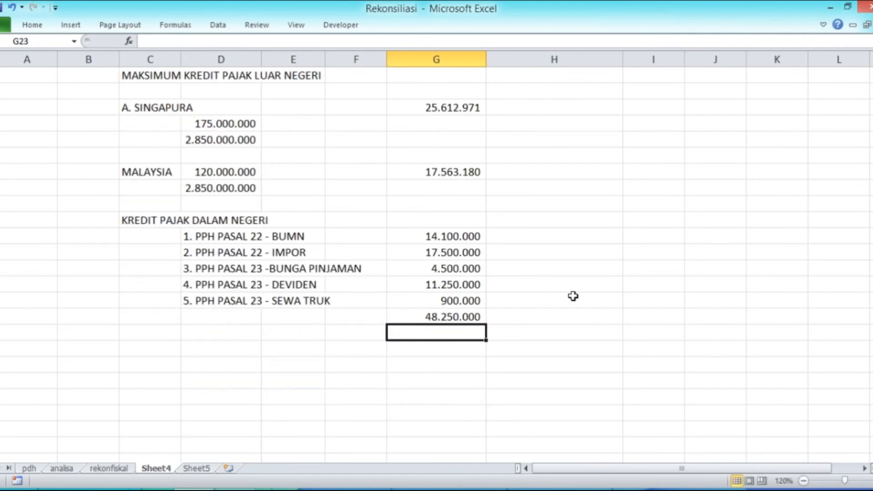
click(435, 315)
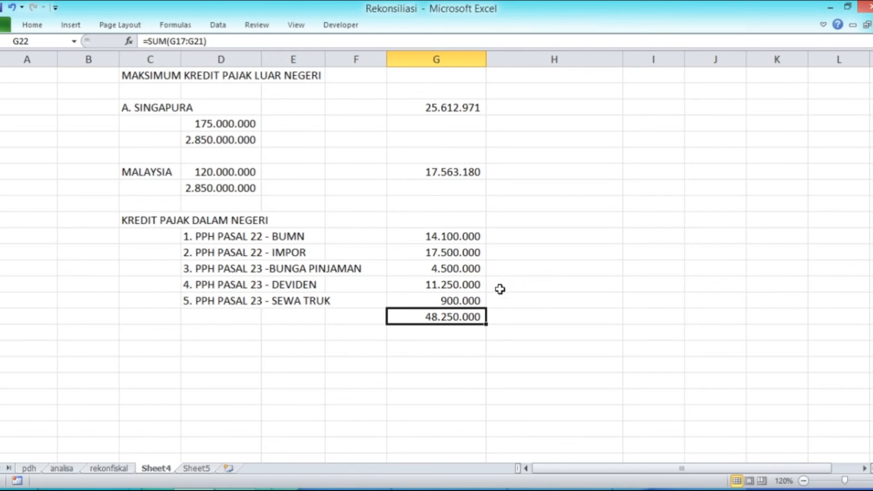
click(456, 331)
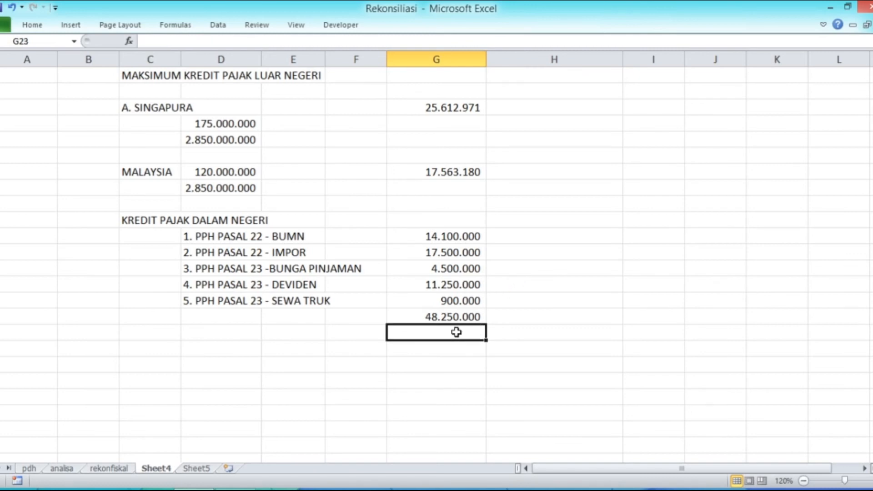
click(435, 317)
key(ctrl+b)
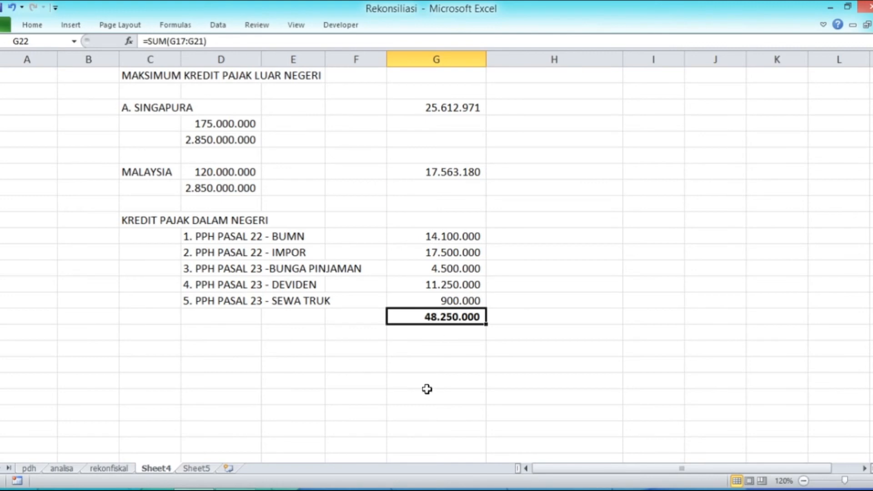
click(424, 369)
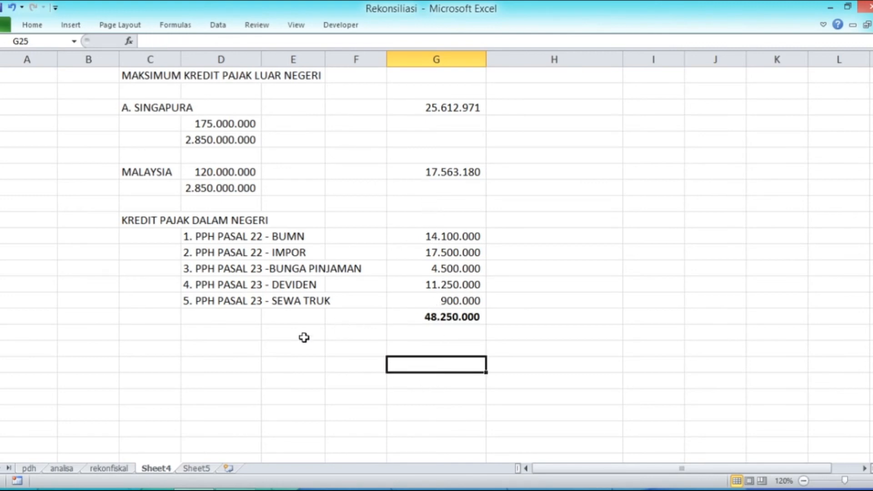
Enter the section heading KREDIT PAJAK LUAR NEGERI in C24, below the domestic credits
click(175, 351)
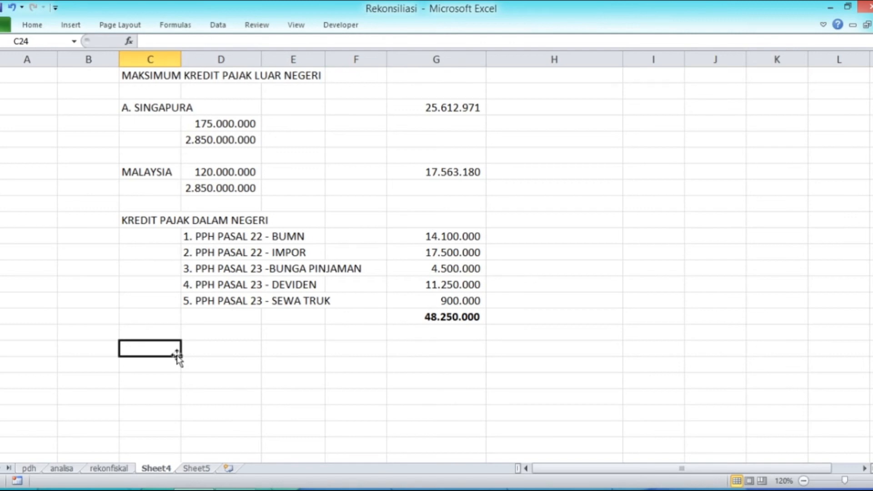
text(KR)
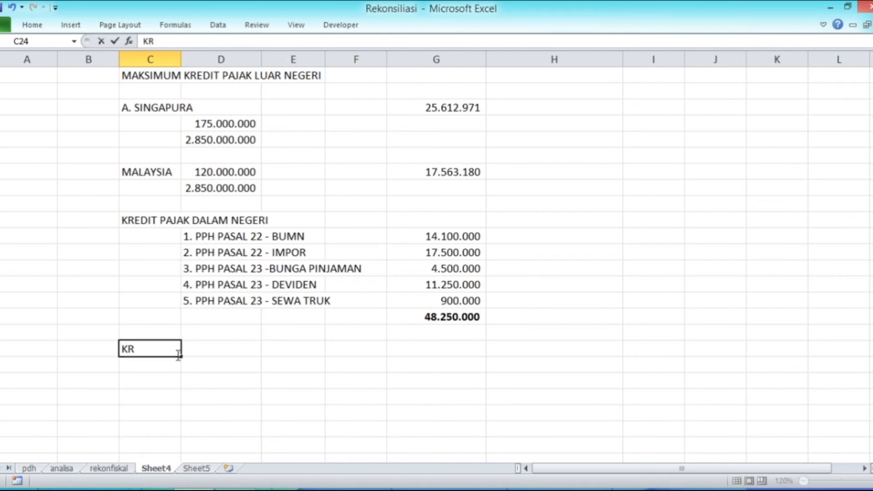
text(EDIT PAJAK)
text( LUAT)
text(R NEGERI)
key(Return)
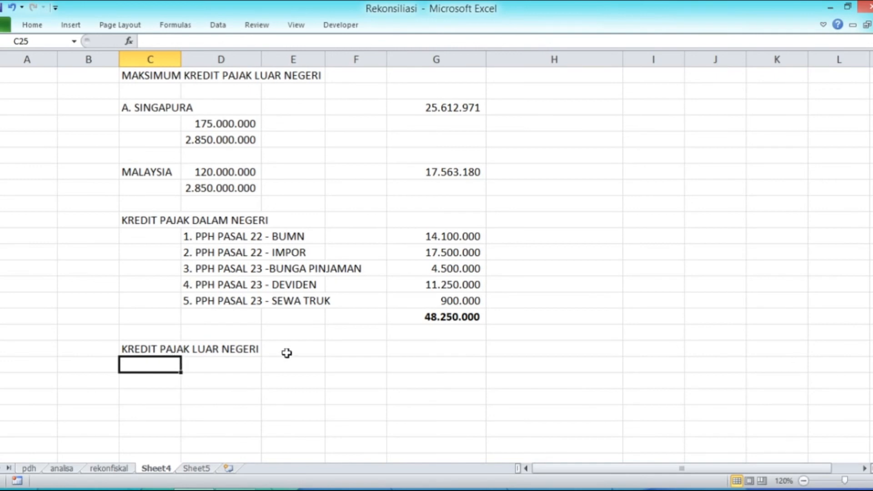
Enter the first foreign credit item "1. PPH PASAL 24 - SINGAPURA" in D25
key(Right)
text(1. KREDIT)
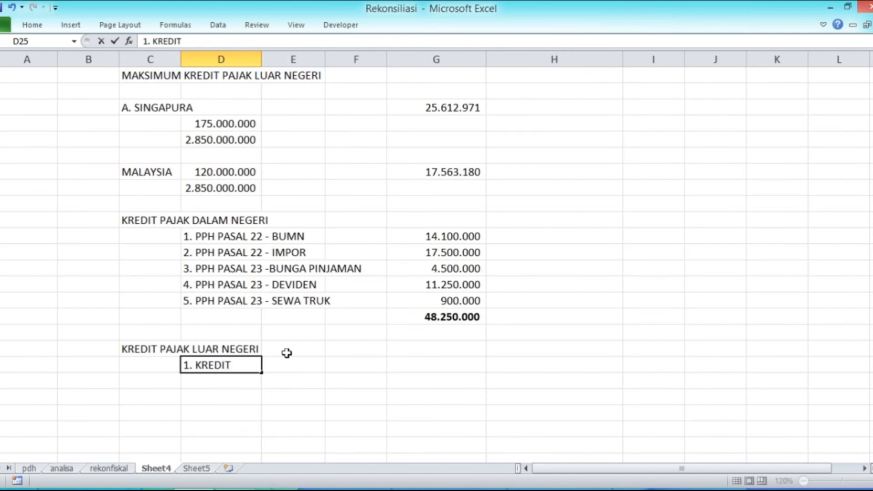
key(BackSpace)
key(BackSpace)
key(BackSpace)
key(BackSpace)
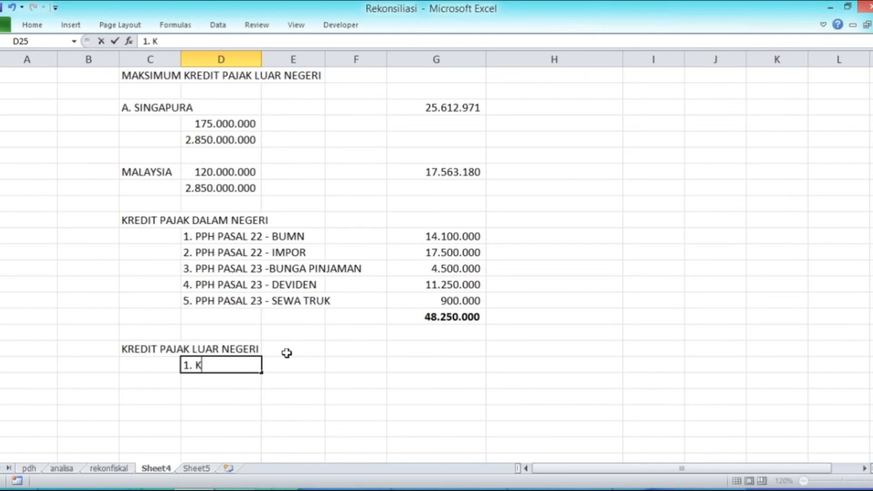
text(PPH PASAL 24)
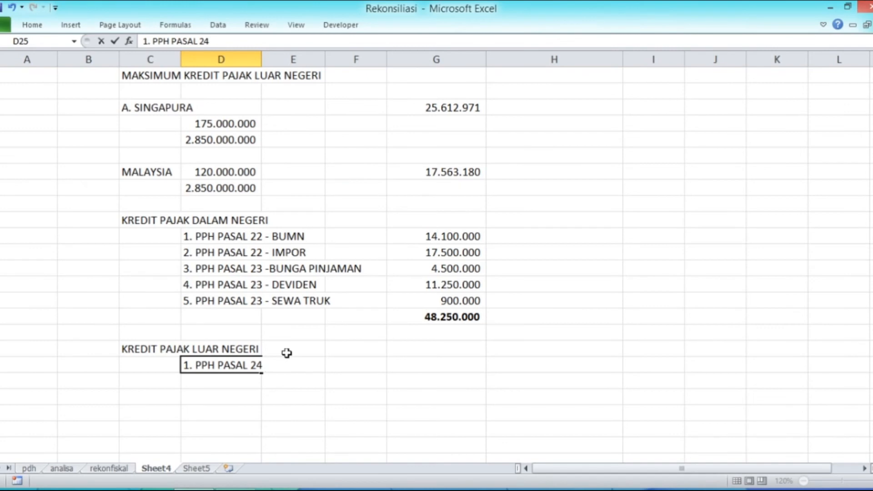
text( - SINGAPURA)
key(Return)
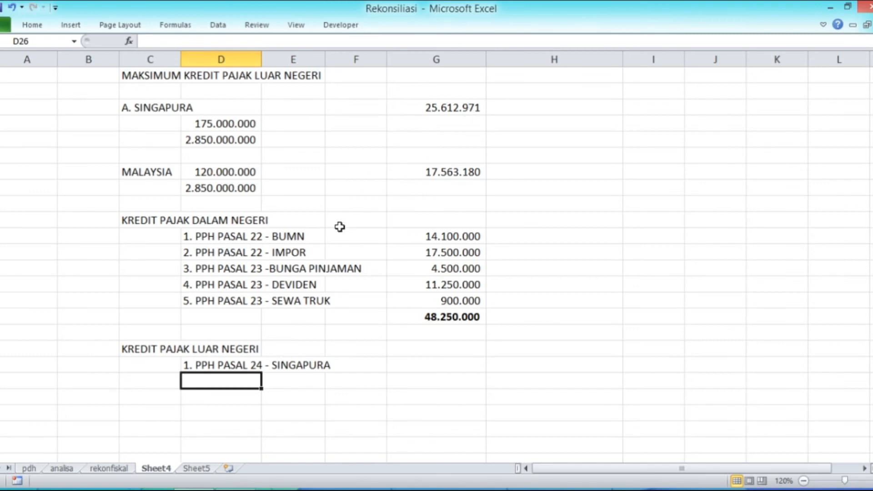
Compare Singapore's foreign tax on the analisa sheet with its maximum credit on Sheet4 and enter 25.612.971 in G25
click(62, 468)
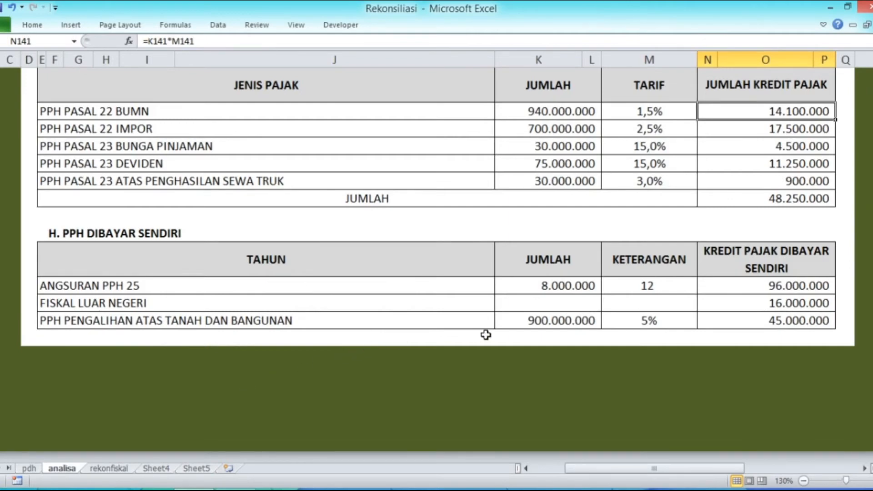
scroll(485, 334, up, 5)
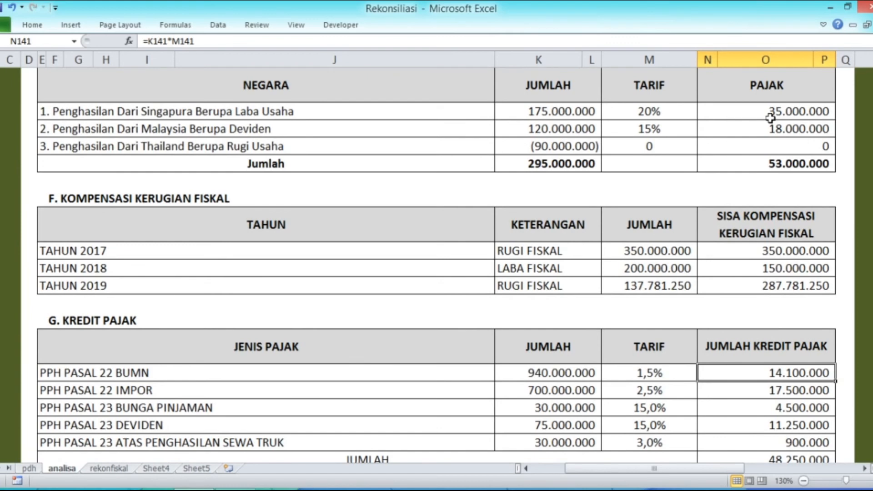
click(155, 468)
click(451, 110)
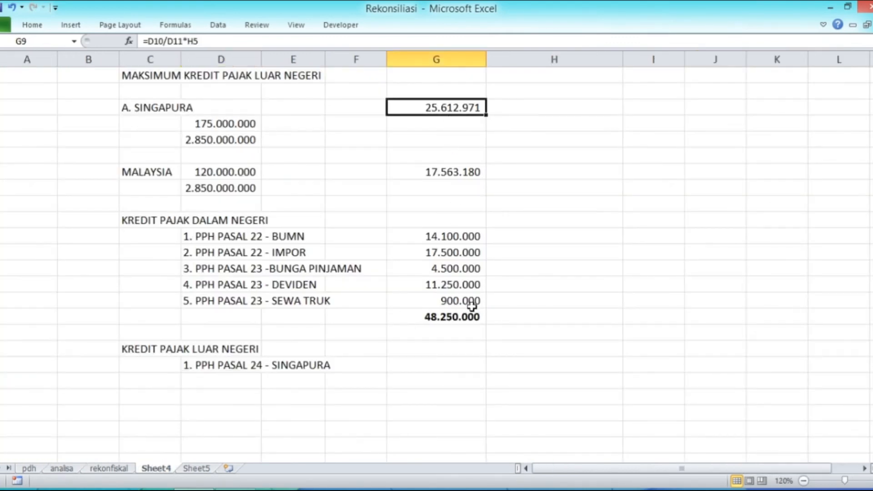
click(432, 365)
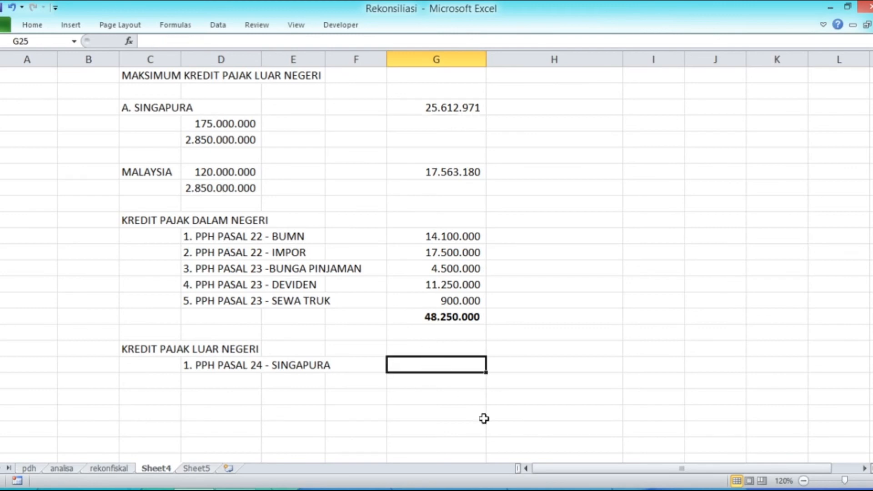
text(2561)
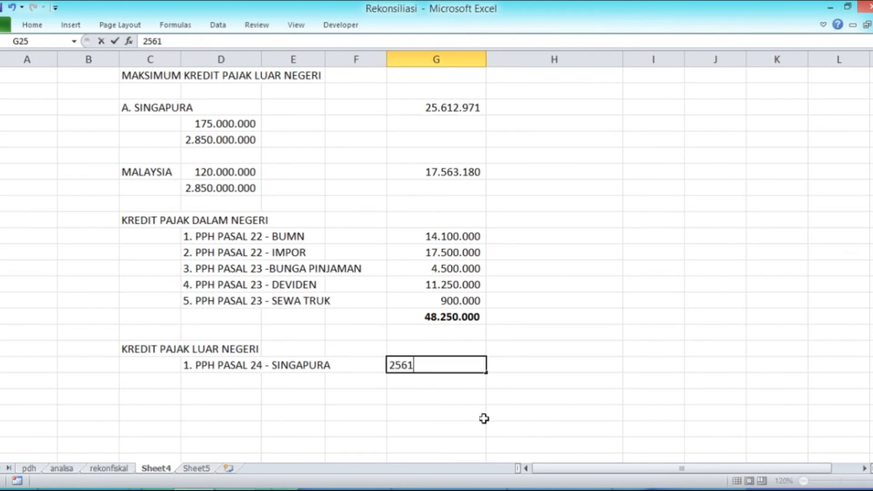
text(2971)
key(Return)
Enter the second foreign credit item "2. PPH PASAL 24 - MALAYSIA" in D26
key(Up)
key(Down)
key(Left)
key(Left)
key(Left)
key(Left)
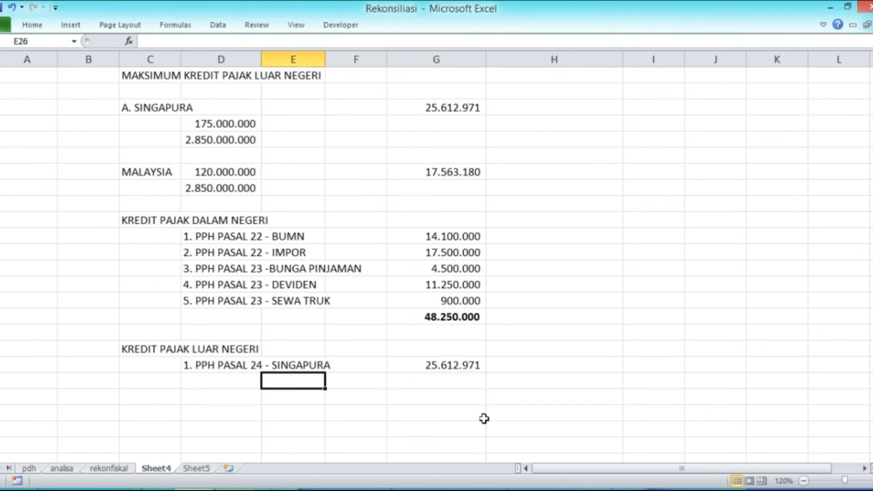
key(Right)
text(2. PPH PASAL)
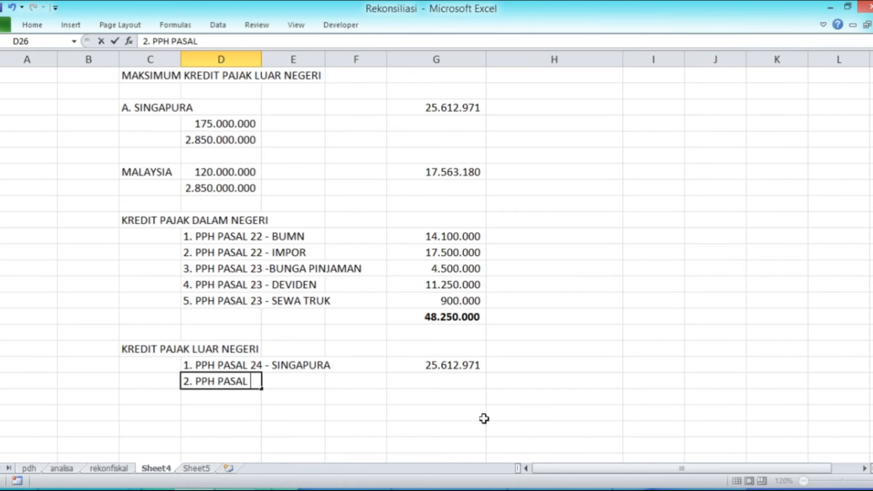
text( 24 - MALAYSIA)
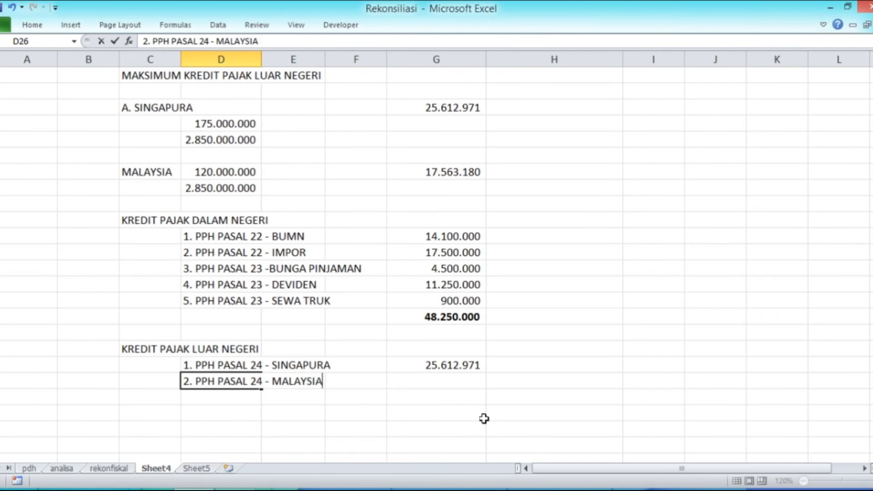
key(Return)
Compare Malaysia's foreign tax on the analisa sheet with its maximum credit on Sheet4 and enter 17.563.180 in G26
key(Up)
key(Right)
key(Right)
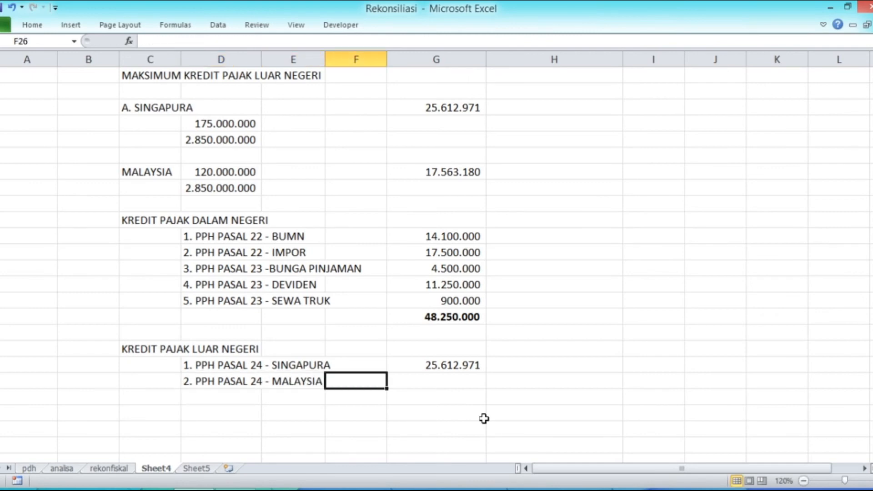
key(Right)
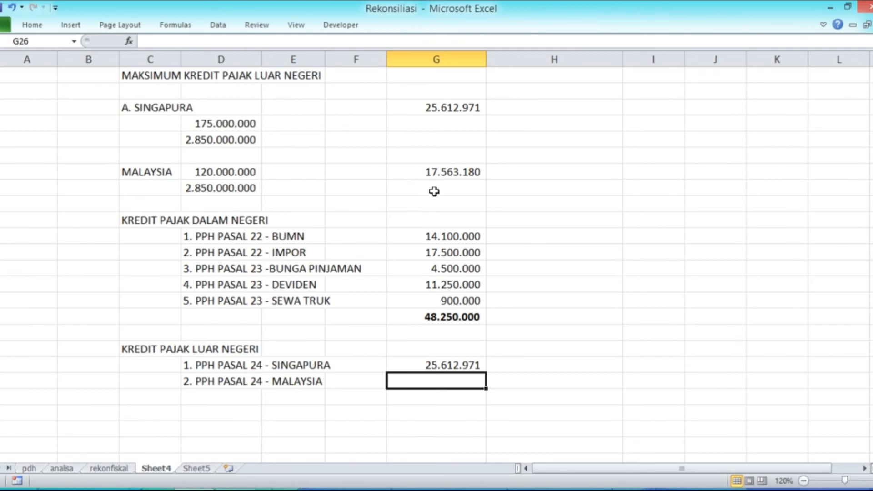
click(63, 468)
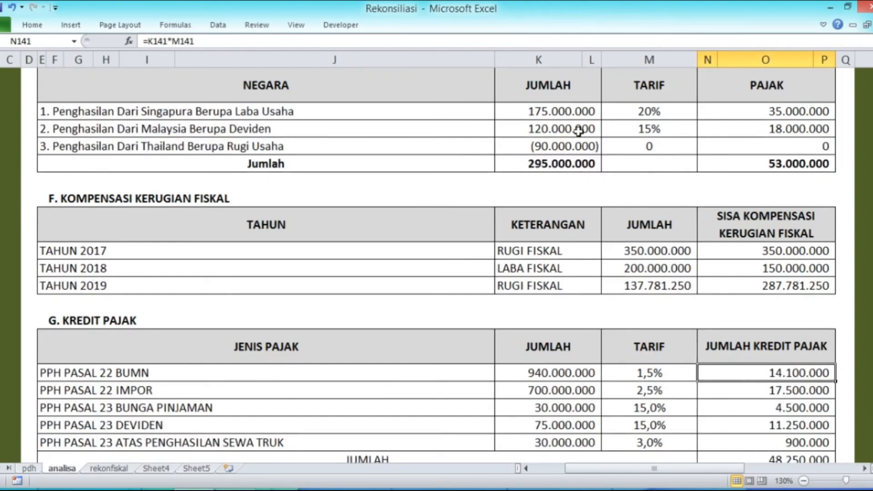
click(156, 468)
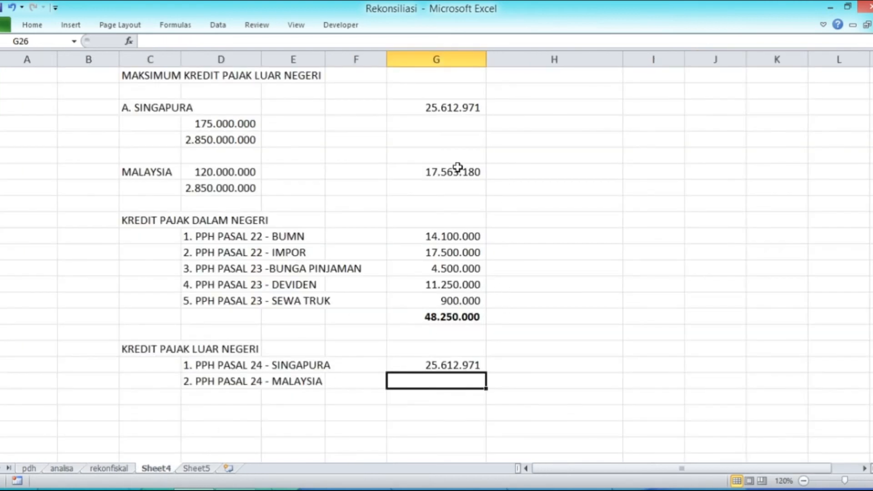
text(17)
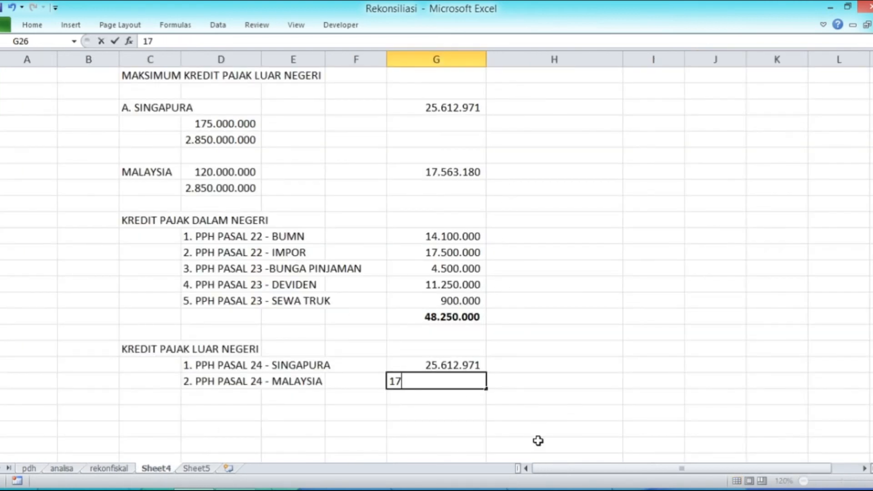
text(.563.)
text(180)
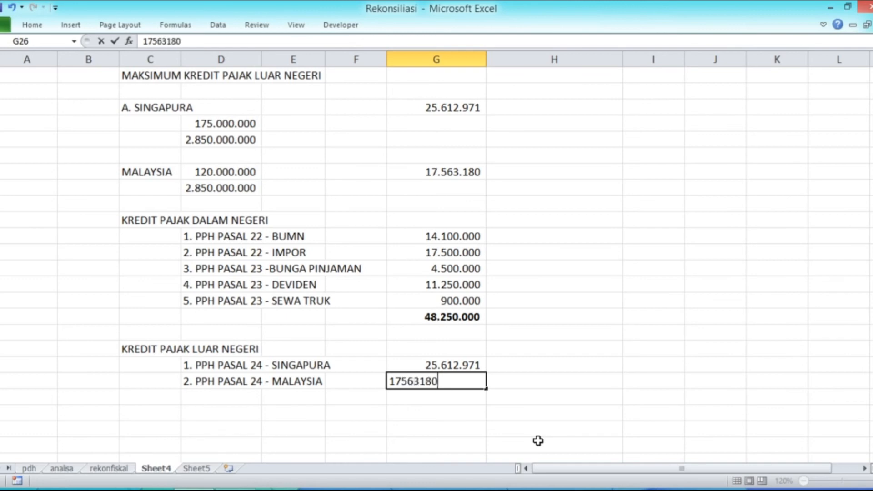
key(Return)
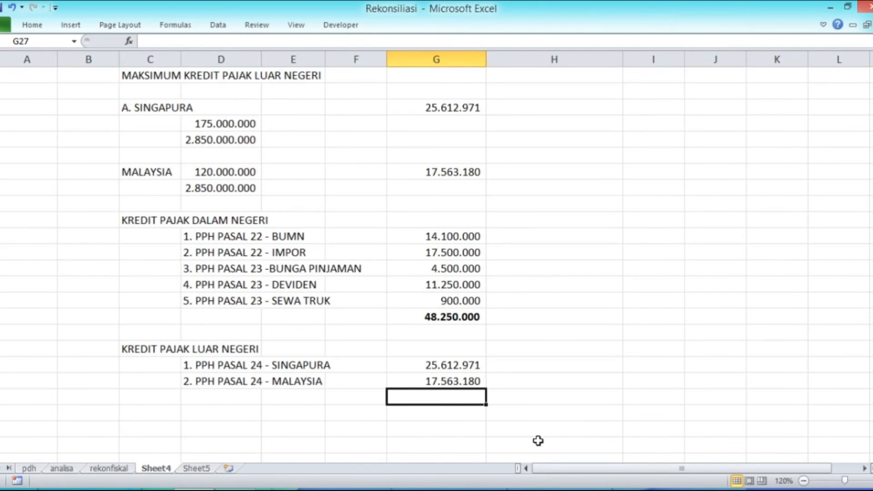
Total the foreign tax credits in G27 with =SUM(G25:G26) and make the total bold
text(=SUM()
key(Up)
key(Up)
key(F8)
key(Down)
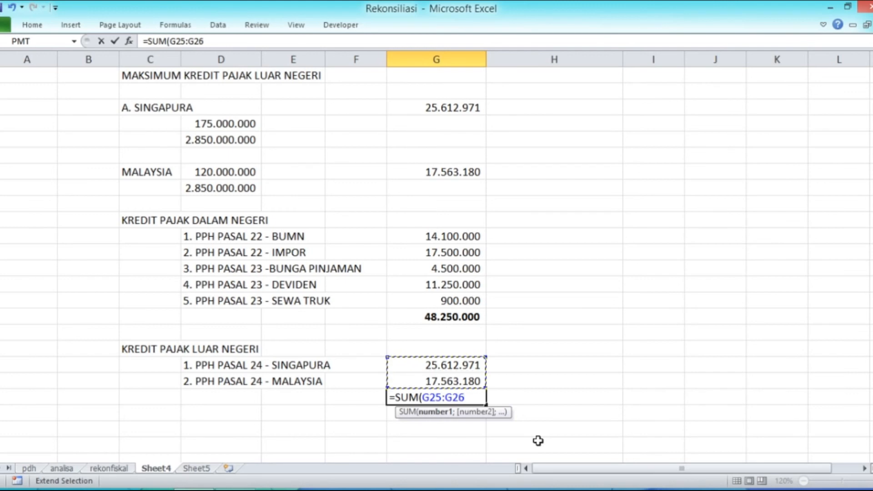
key(Return)
key(Up)
key(ctrl+b)
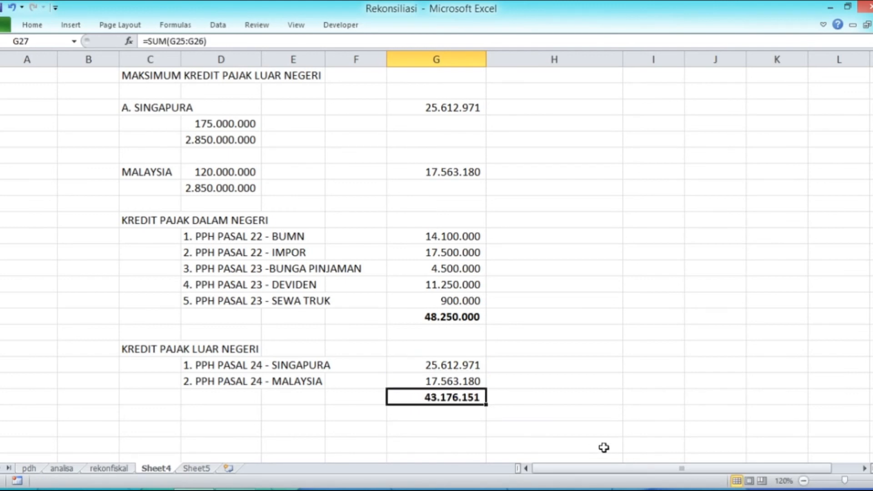
key(Down)
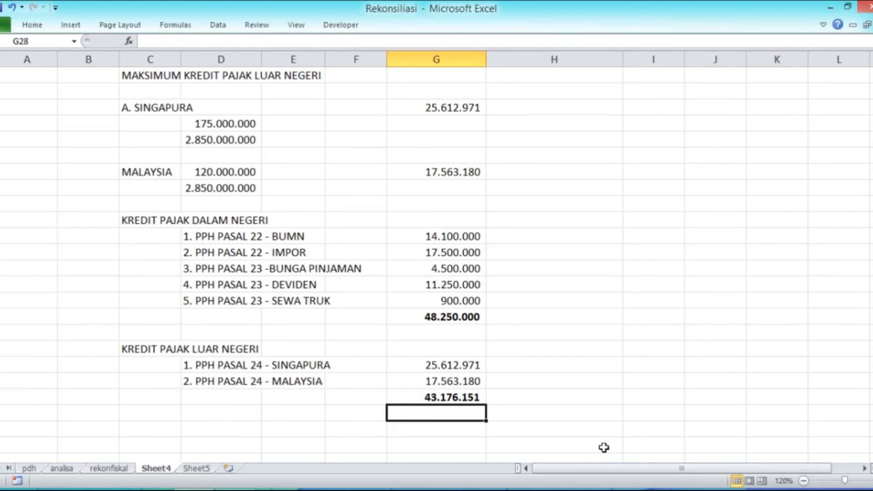
scroll(604, 448, up, 2)
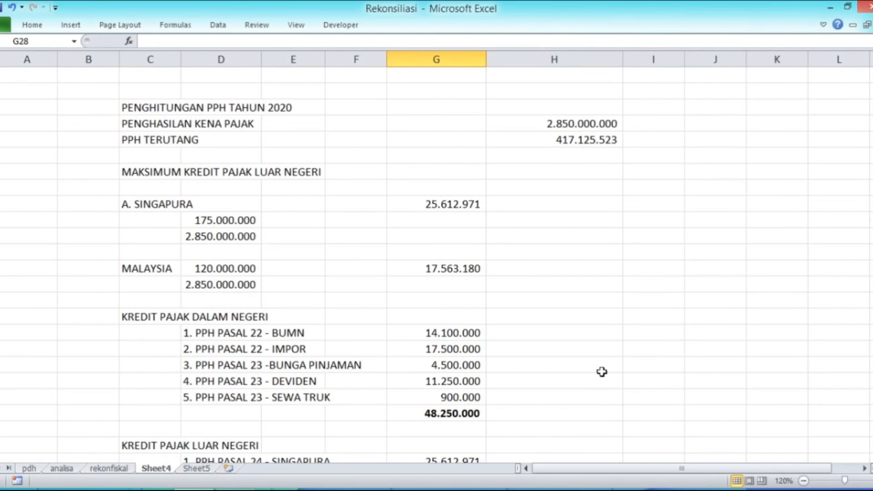
Enter the label "JUMLAH KREDIT PAJAK" in C29, two rows beneath the foreign tax credit total
scroll(570, 319, down, 1)
scroll(571, 319, up, 1)
scroll(571, 319, down, 2)
scroll(570, 319, up, 2)
scroll(571, 318, down, 2)
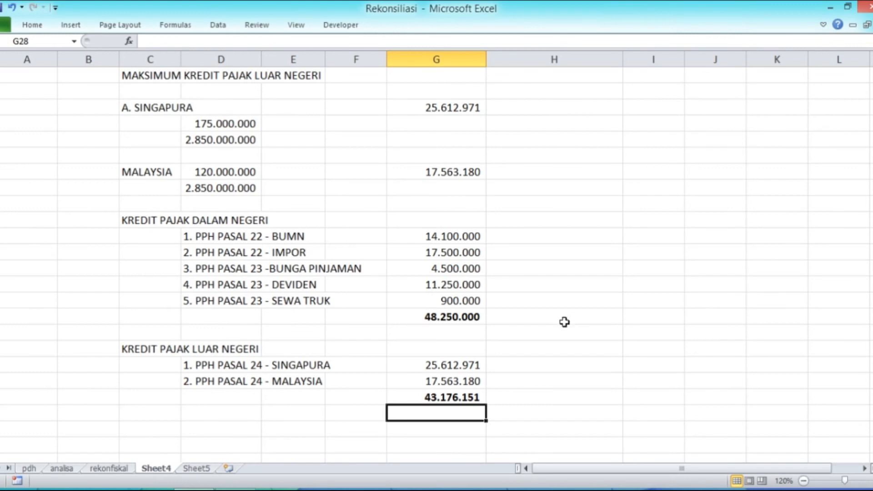
key(Left)
key(Left)
key(Left)
key(Left)
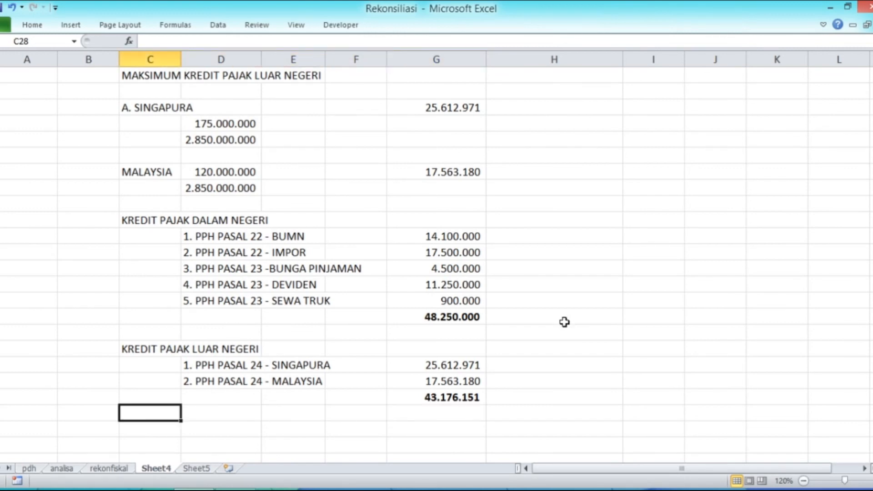
key(Down)
text(J)
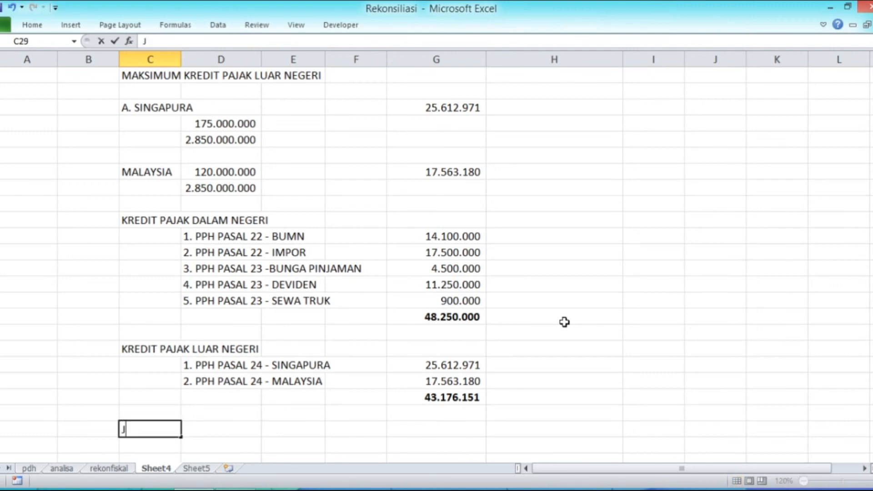
text(UMLAH KR)
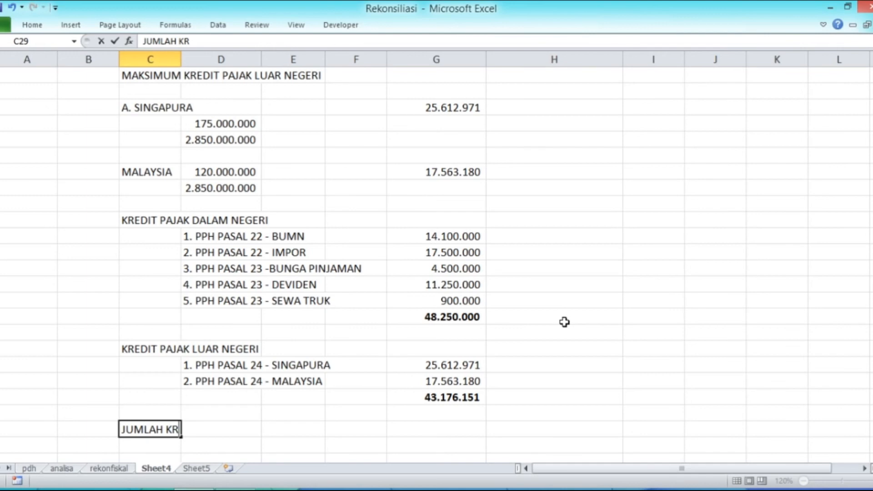
text(EDIT PAJAK)
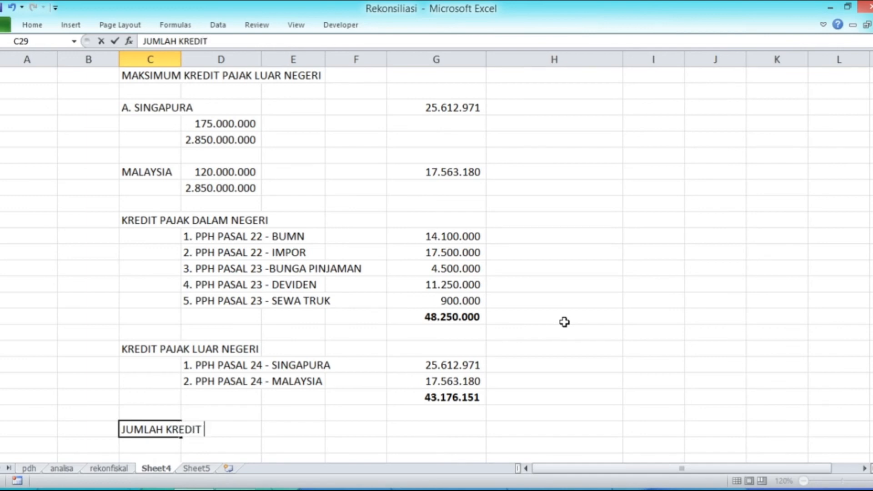
key(Tab)
Add the domestic and foreign credit totals in H29 with =G22+G27 and make the result bold
key(Tab)
key(Tab)
key(Tab)
key(Tab)
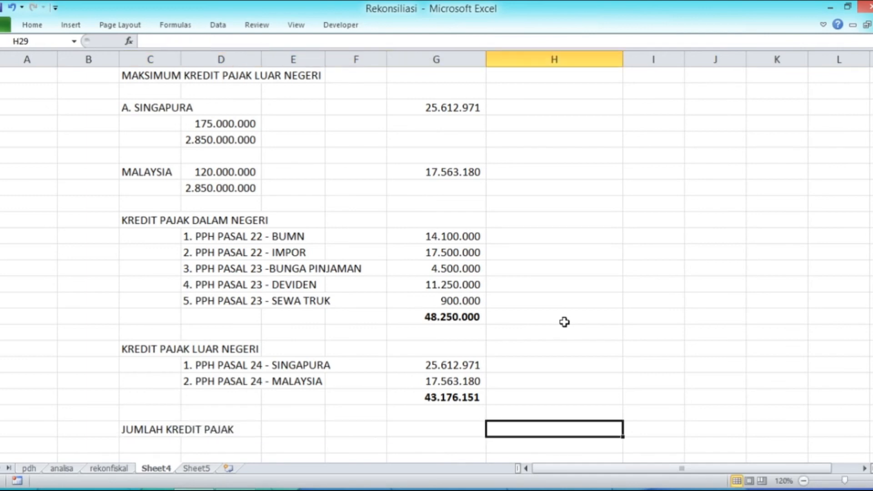
scroll(564, 322, down, 1)
scroll(564, 322, up, 3)
scroll(599, 321, down, 3)
text(=)
key(Left)
key(Up)
key(Up)
key(Up)
key(Up)
key(Up)
key(Up)
key(Up)
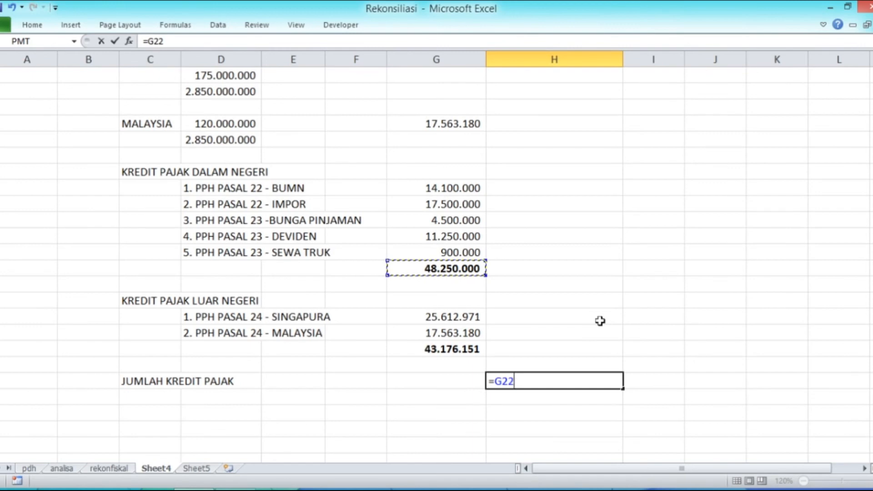
text(+)
key(Left)
key(Up)
key(Up)
key(Return)
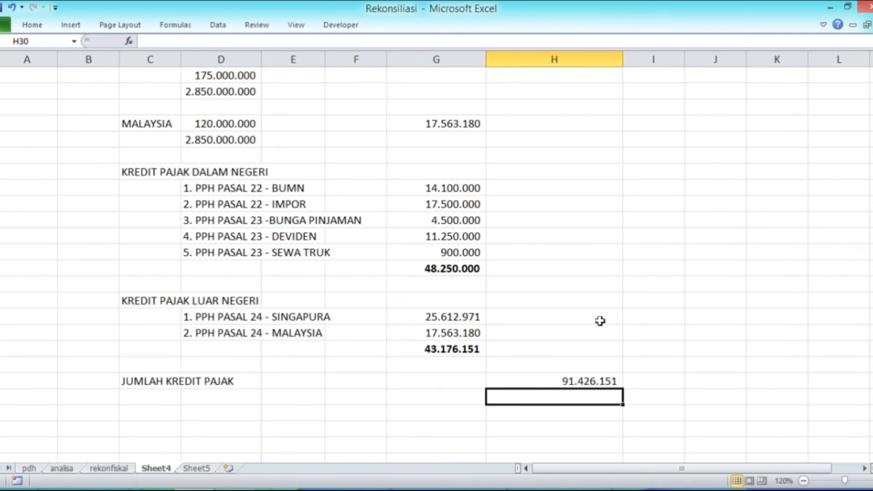
key(Up)
key(ctrl+b)
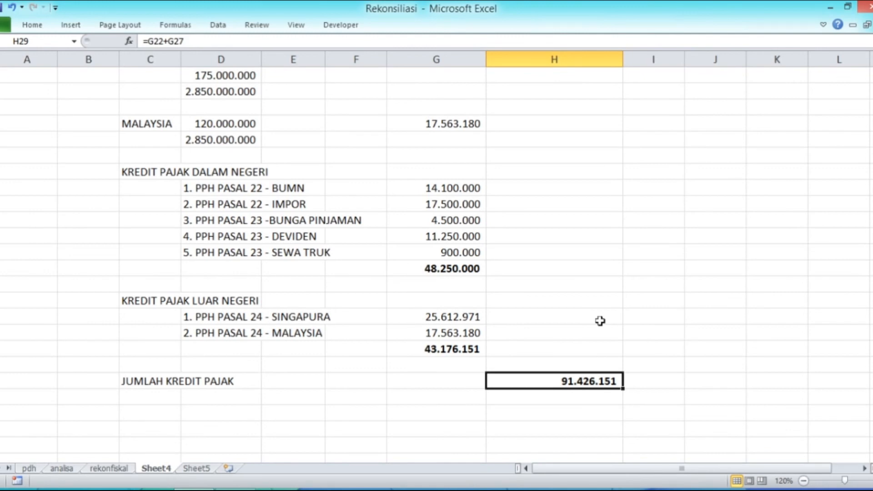
Enter the label "PPH YANG HARUS DIBAYAR SENDIRI" in C30
key(Left)
key(Left)
key(Left)
key(Left)
key(Left)
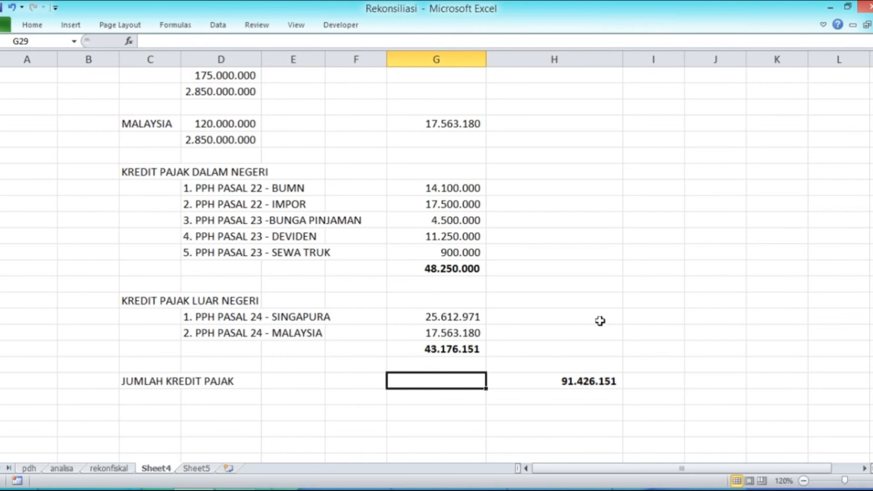
key(Down)
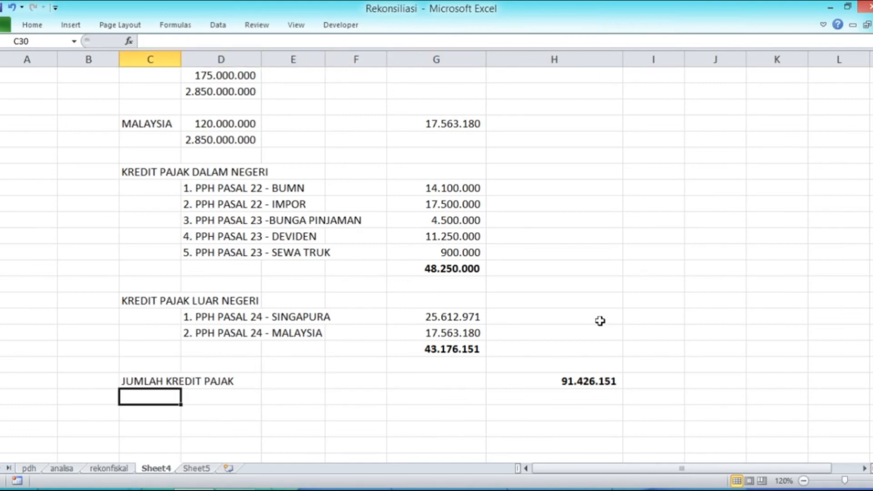
text(PPH )
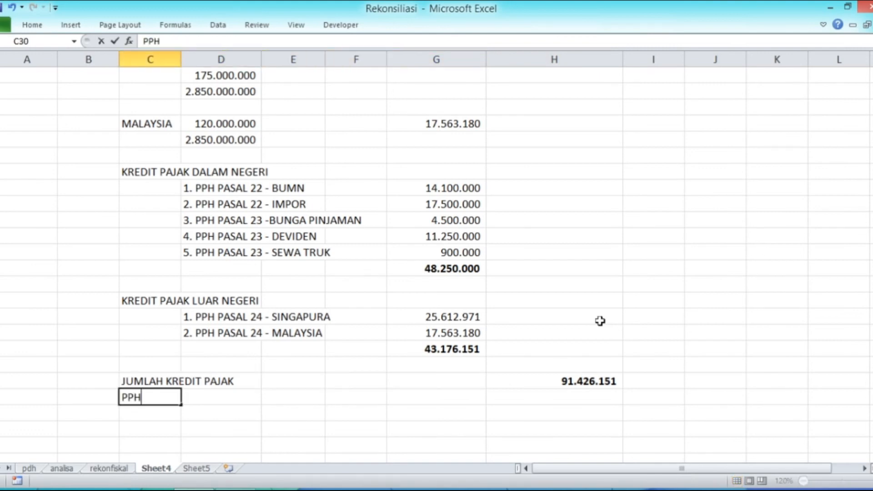
text(YANG HARIS)
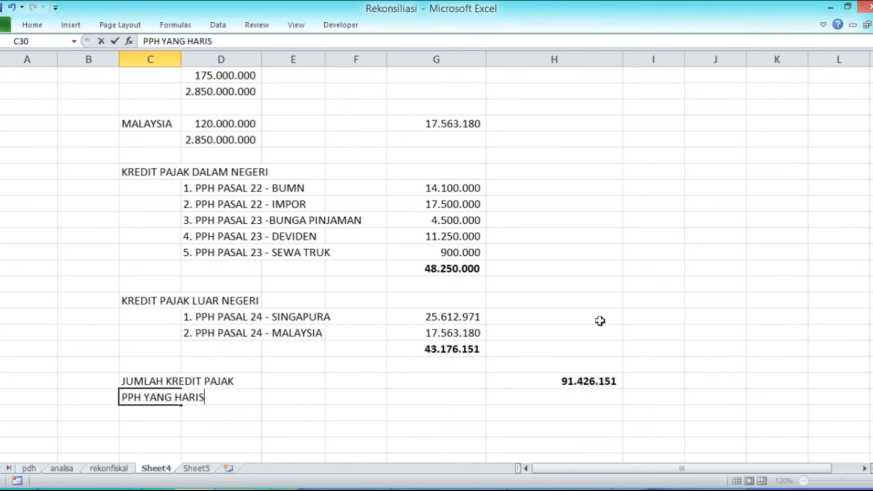
key(BackSpace)
key(BackSpace)
text(US DIBAYAR SENDIRI)
key(Return)
Subtract the total tax credits from the income tax due in H30 with =H5-H29 and make the result bold
key(Up)
key(Right)
key(Right)
key(Right)
key(Right)
key(Right)
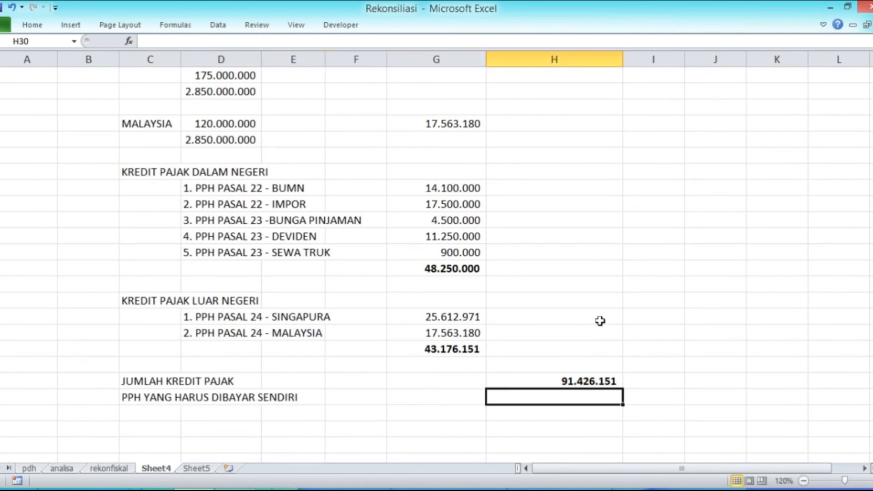
text(=)
key(Up)
key(Up)
key(Up)
key(Up)
key(Up)
key(Up)
key(Up)
key(Up)
key(Up)
key(Up)
key(Up)
key(Up)
key(Up)
key(Up)
key(Up)
key(Up)
key(Up)
key(Up)
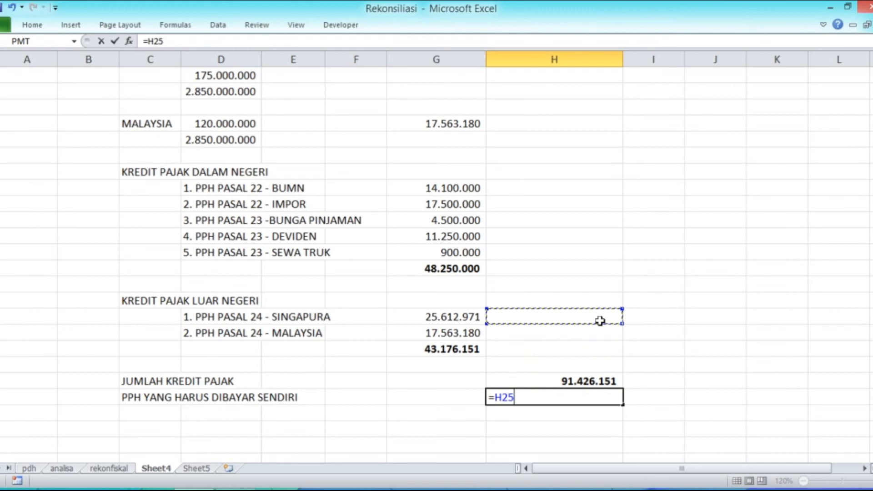
key(Up)
key(Up)
key(Up)
key(Up)
key(Up)
key(Up)
key(Up)
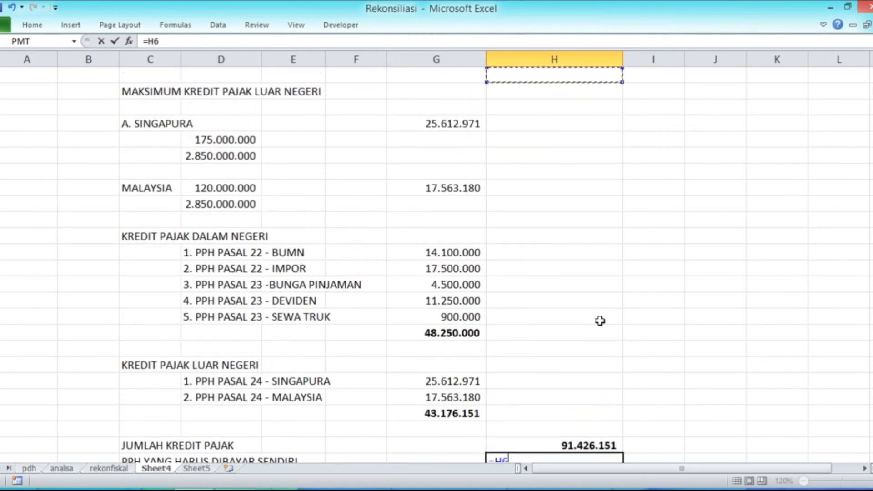
key(Up)
key(Up)
key(Down)
key(Down)
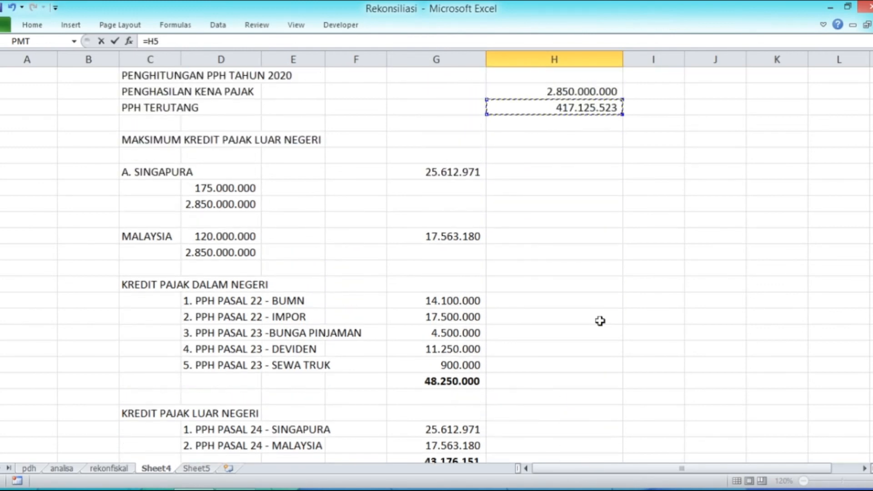
text(-)
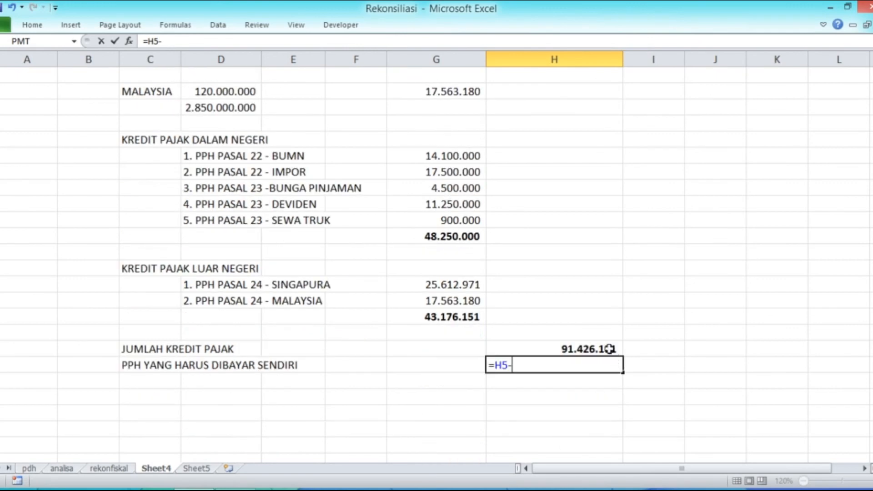
click(605, 351)
key(Return)
key(Up)
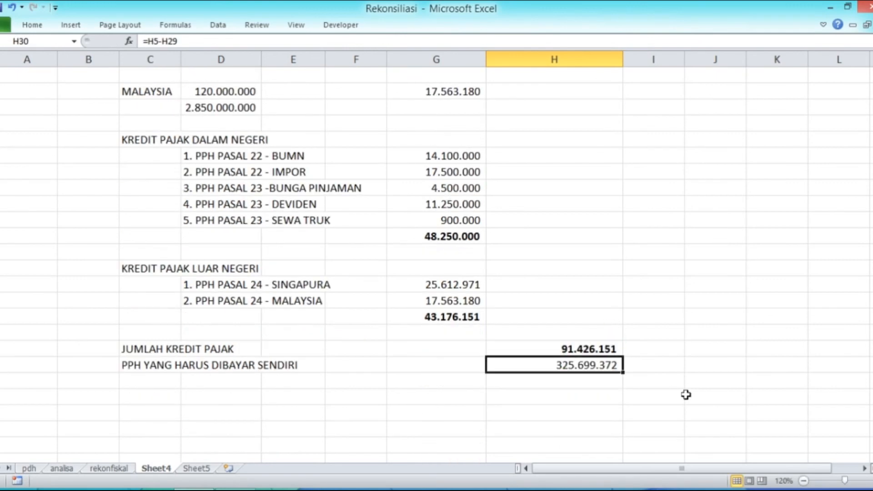
key(ctrl+b)
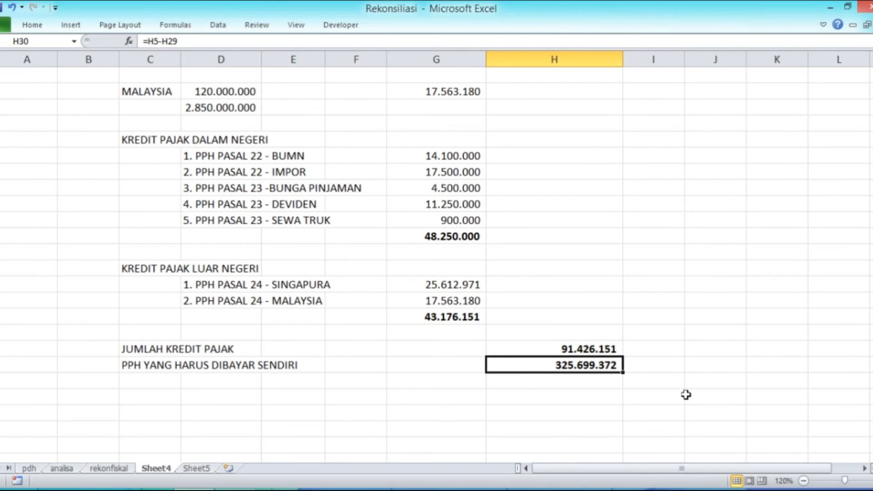
Enter the section heading "PPH YANG DIBAYAR SENDIRI" in C32
key(Down)
key(Down)
key(Left)
key(Left)
key(Left)
key(Left)
key(Left)
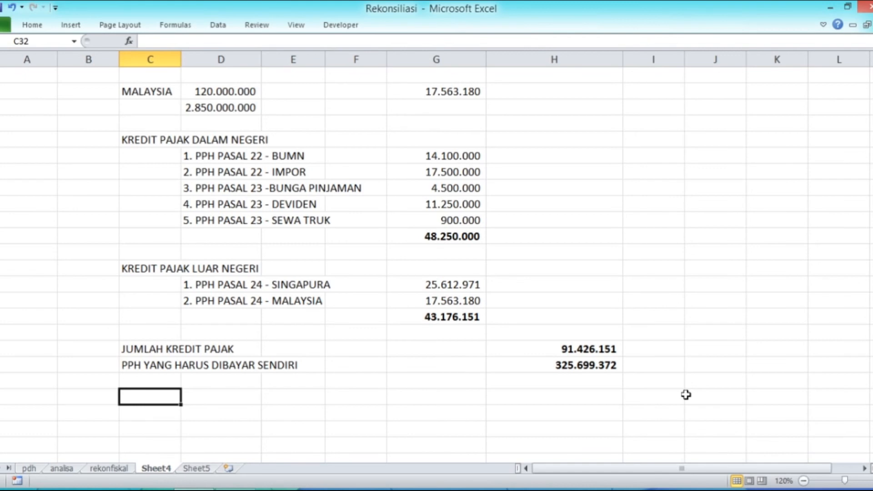
text(PP)
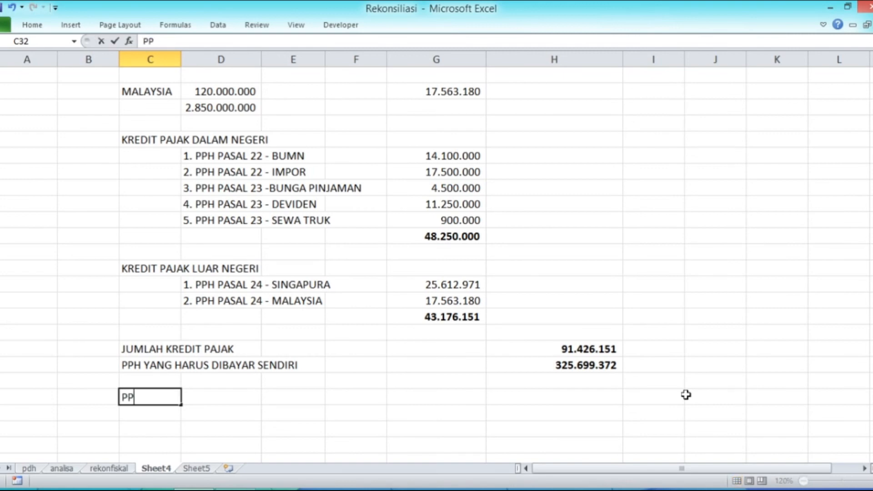
text(H YANG DIBAYAR SE)
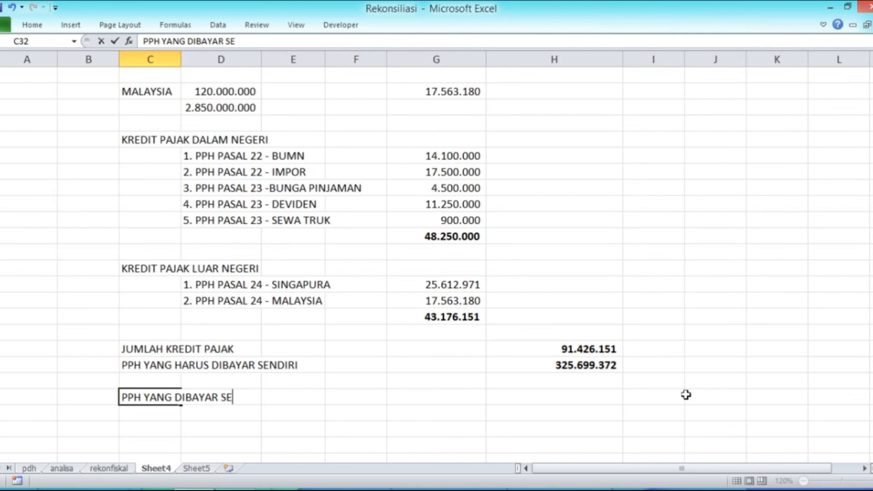
text(NDIRI)
key(Return)
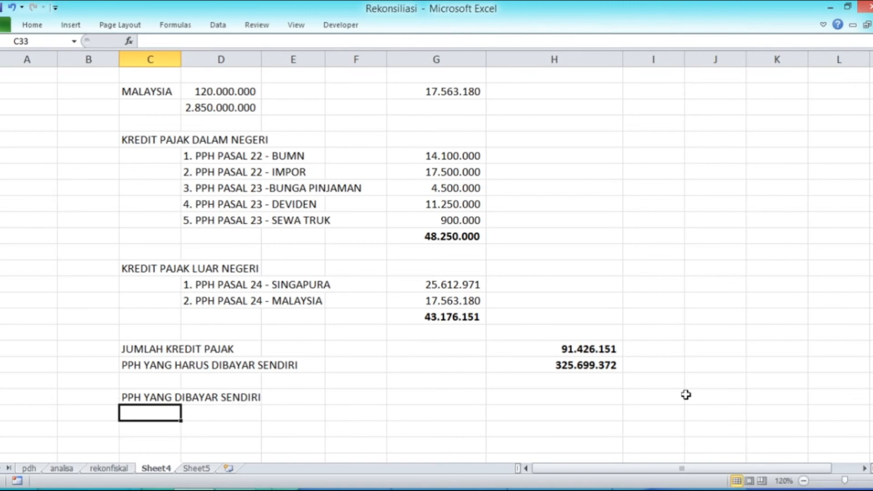
Enter the first self-paid tax item "1. PPH PASAL 25" in D33
key(Right)
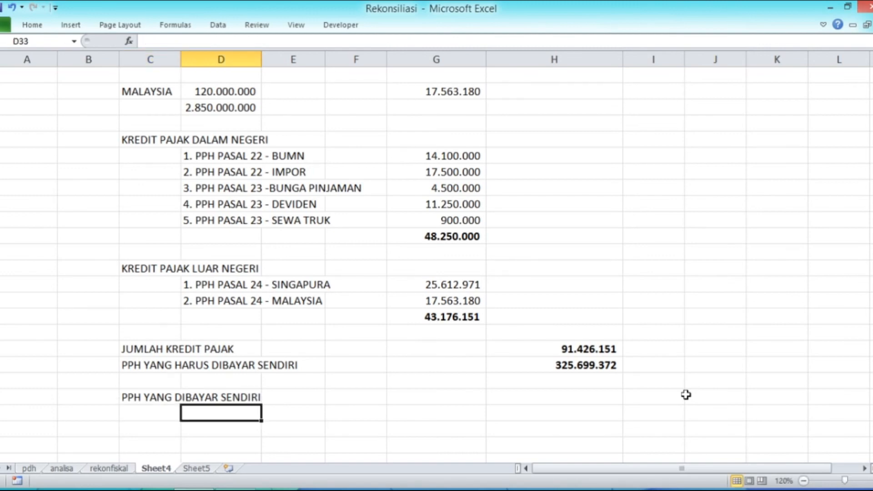
text(PP)
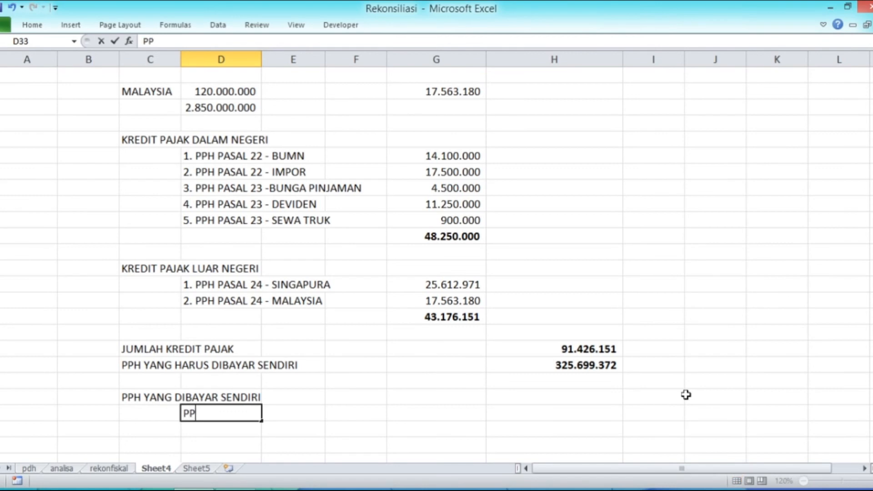
key(BackSpace)
key(BackSpace)
text(1. PPH PASAL 2)
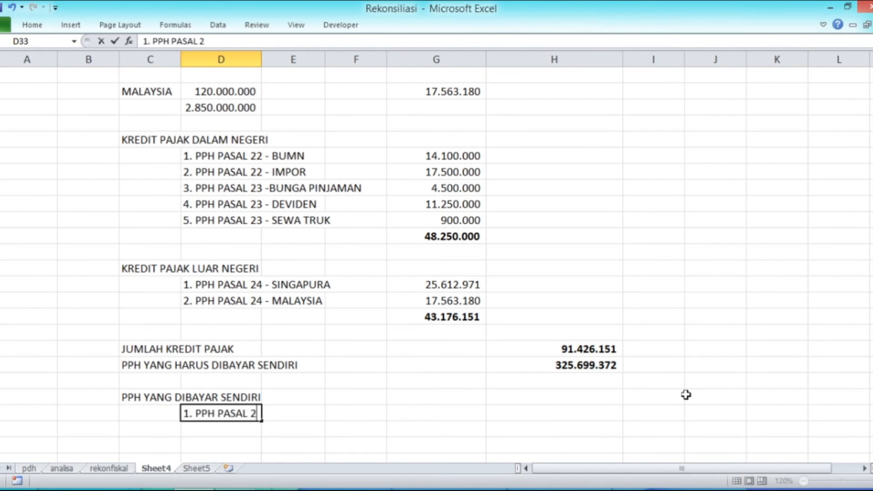
text(5)
key(Return)
Enter 96000000 in G33 as the PPH Pasal 25 amount
key(Right)
key(Right)
key(Right)
key(Up)
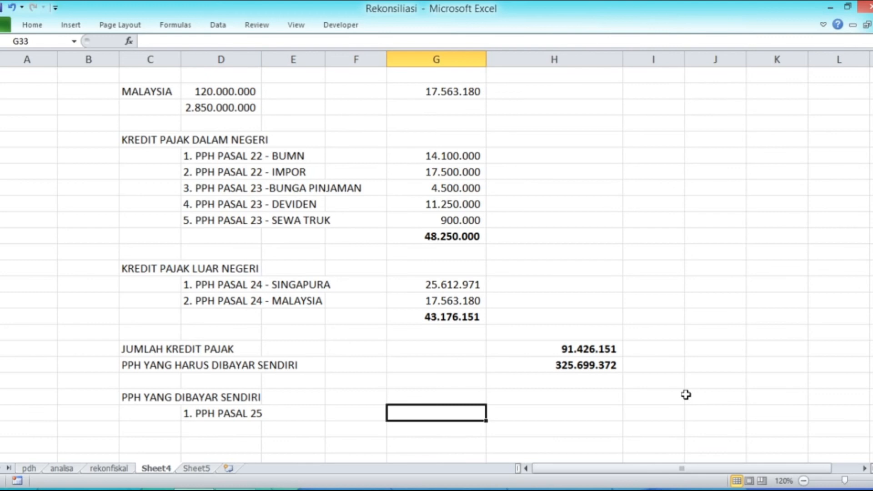
text(96000000)
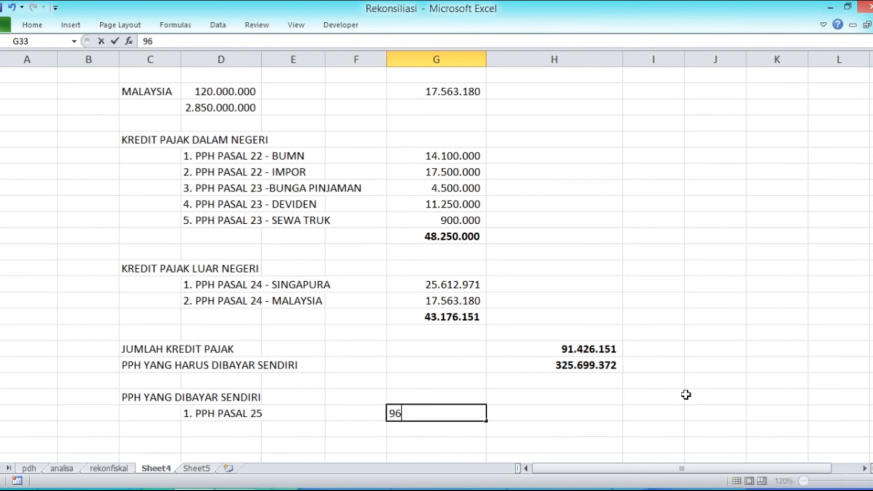
key(Return)
key(Left)
key(Left)
key(Left)
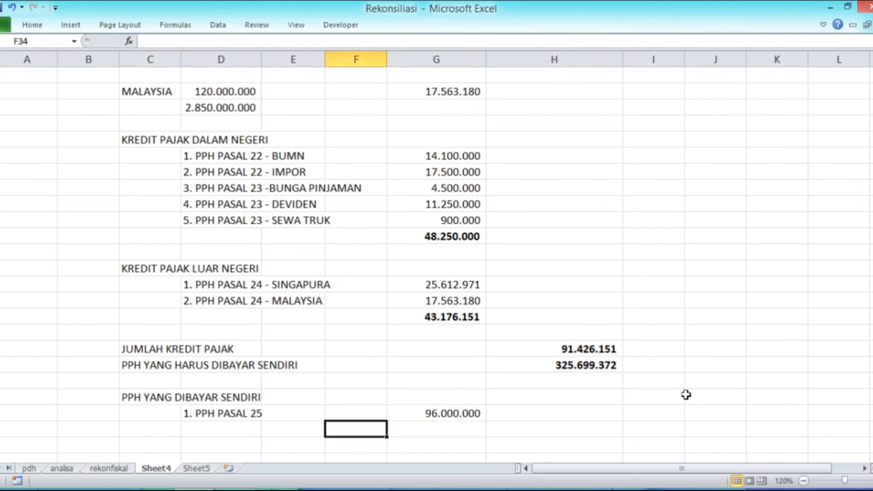
text(2.)
key(BackSpace)
key(BackSpace)
key(Return)
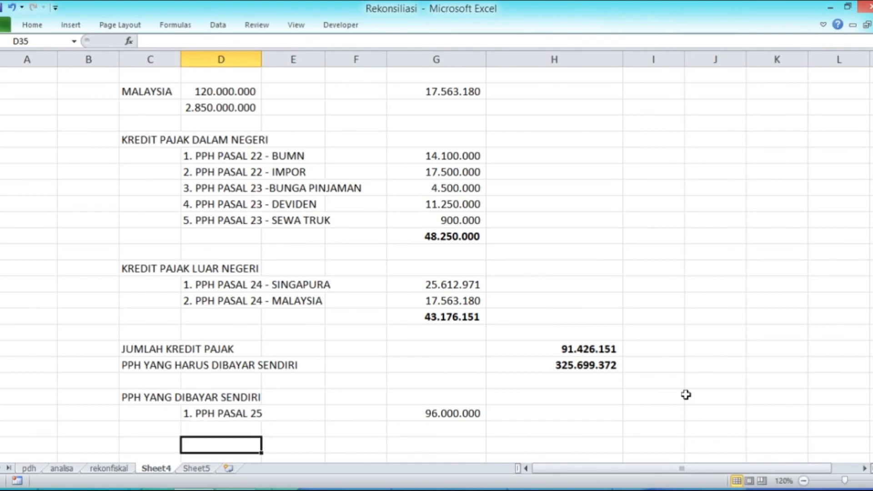
Review the rekonfiskal sheet's cost and income entries, especially Pajak dan Retribusi, for further income taxes the company paid itself
click(114, 468)
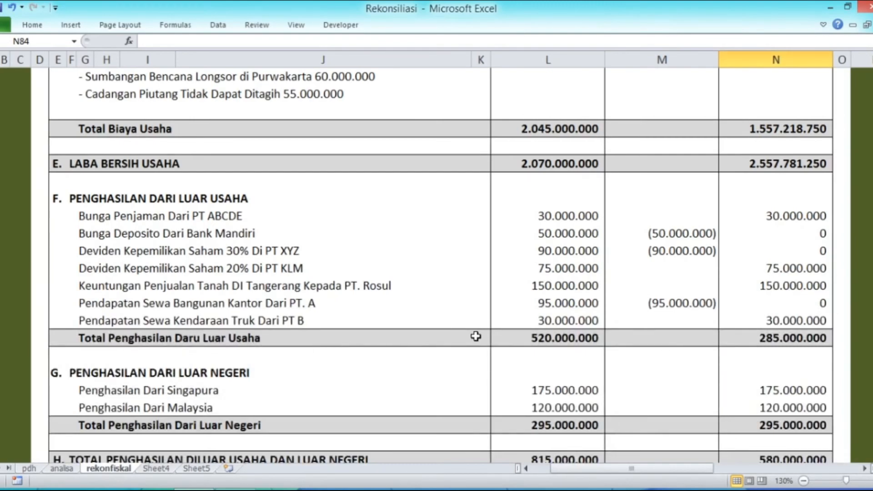
scroll(475, 336, up, 13)
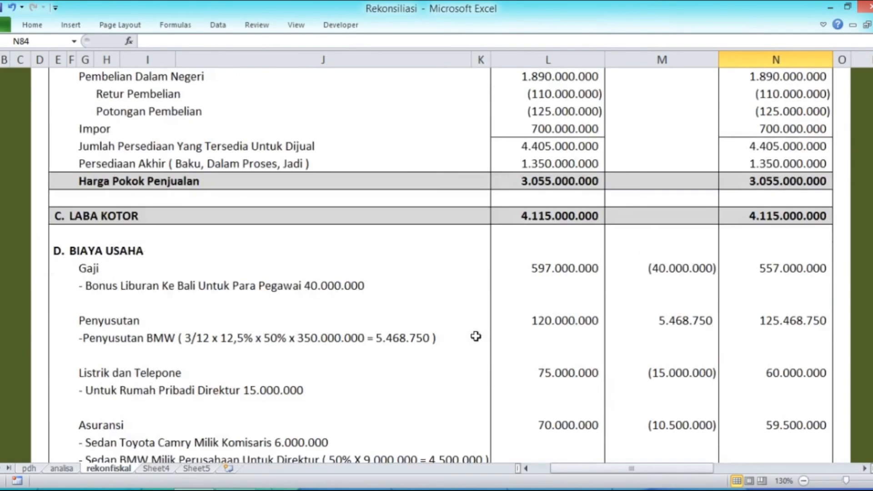
scroll(475, 335, up, 4)
scroll(475, 336, down, 20)
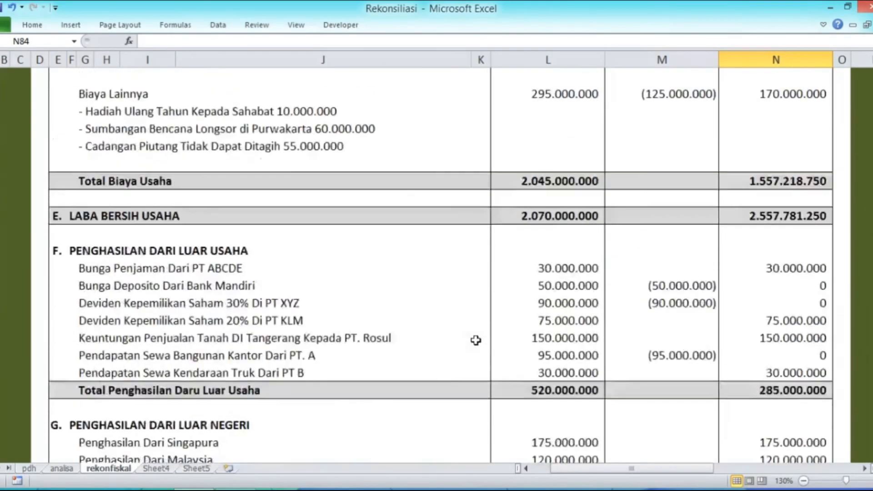
scroll(475, 340, up, 4)
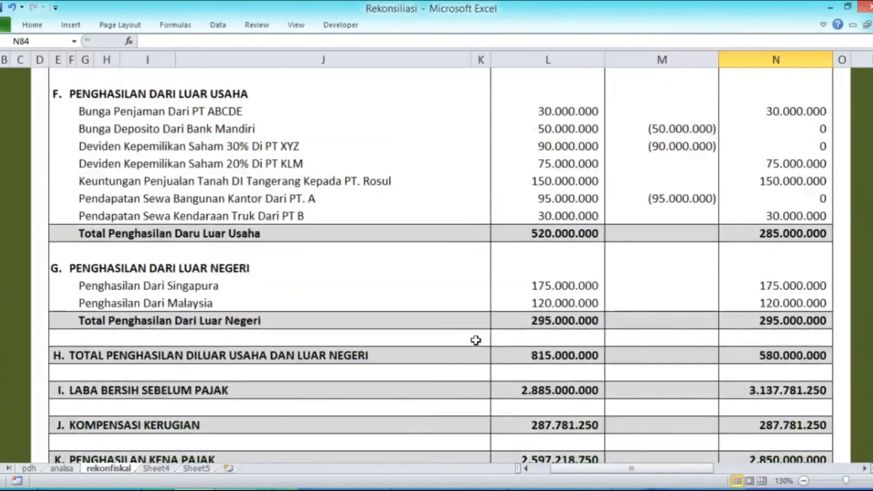
scroll(475, 340, up, 7)
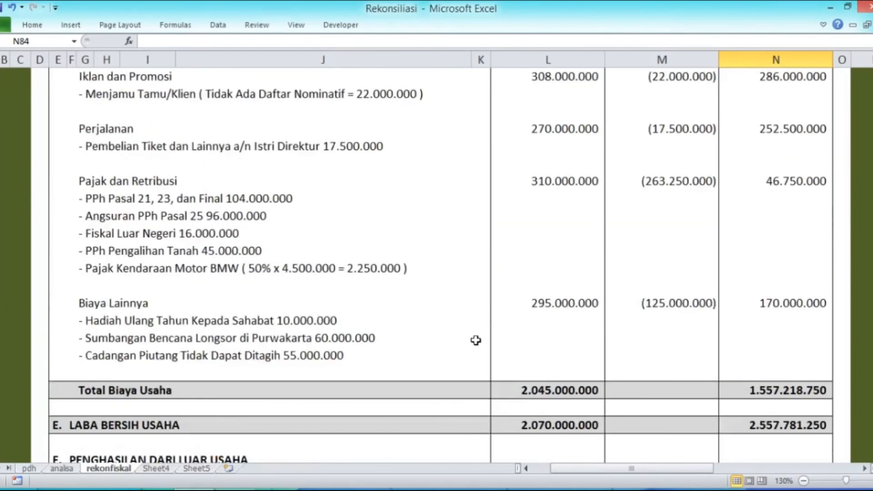
scroll(476, 340, up, 3)
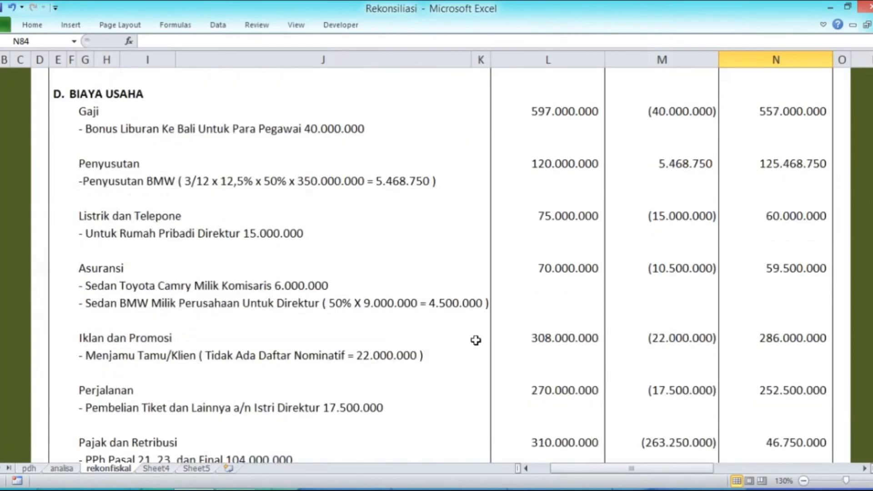
scroll(476, 340, down, 9)
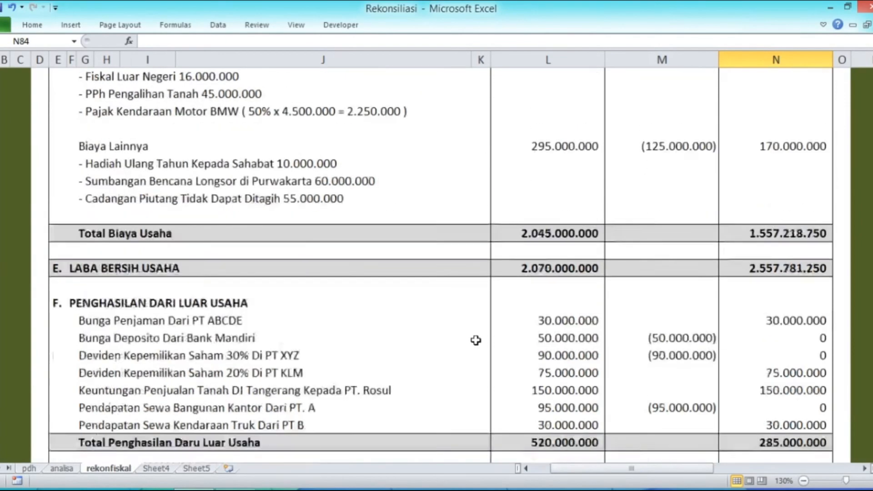
scroll(475, 340, down, 2)
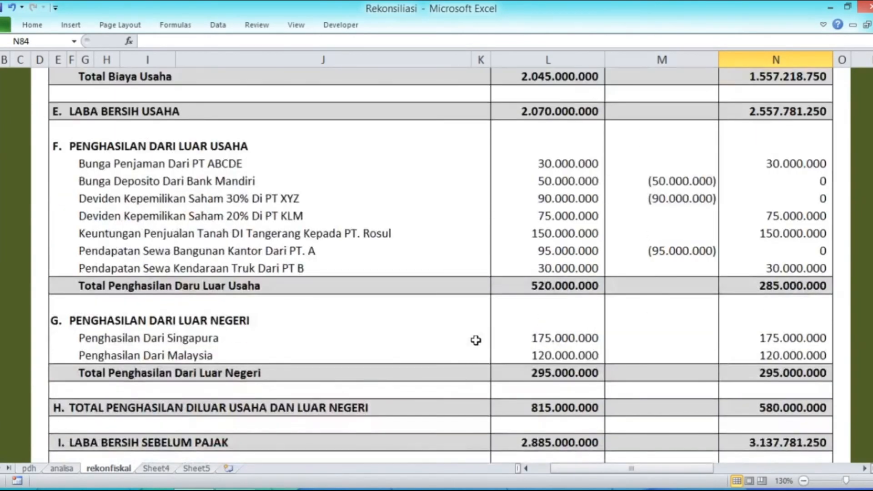
scroll(475, 340, down, 2)
scroll(475, 340, up, 12)
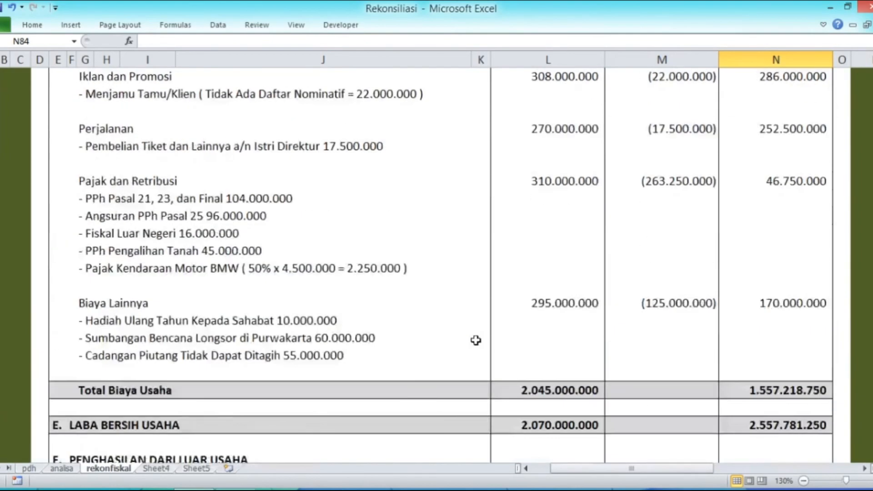
scroll(475, 340, up, 2)
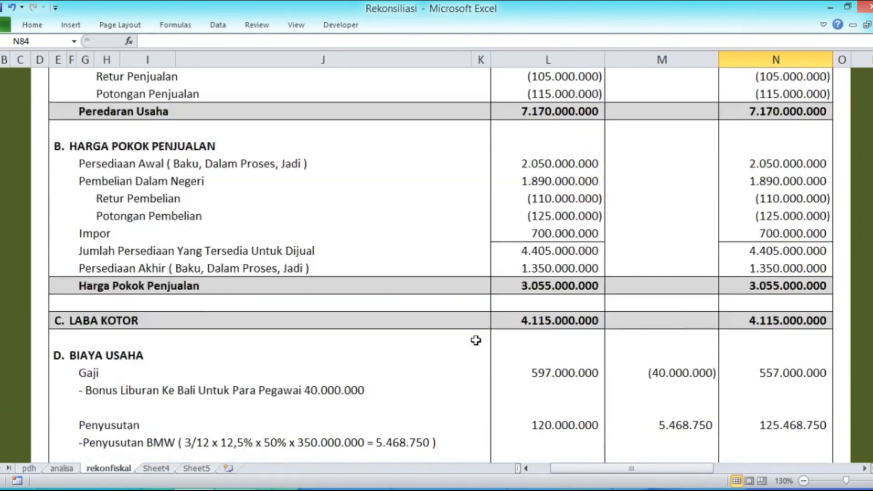
scroll(476, 339, down, 8)
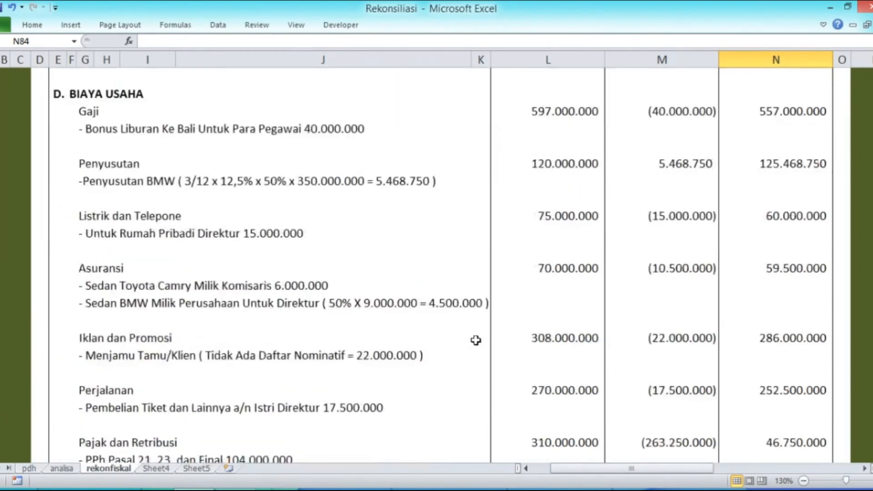
scroll(475, 340, down, 1)
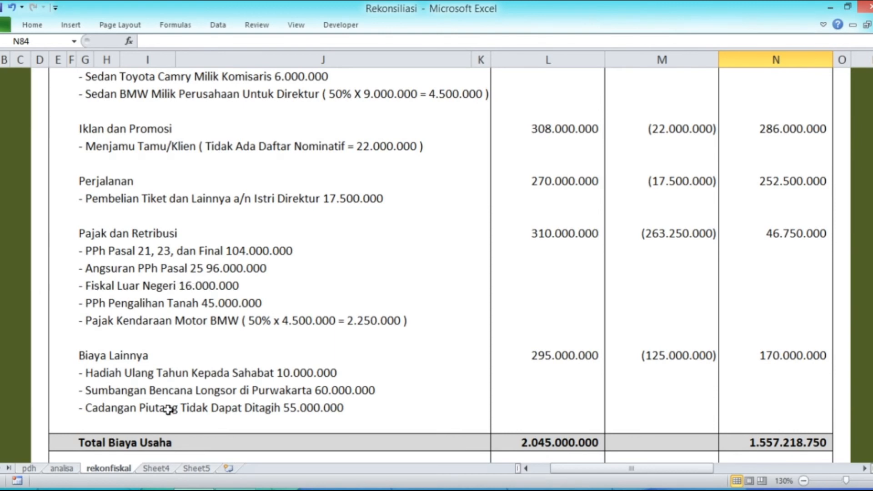
Enter the second self-paid tax item "2. FISKAL LUAR NEGERI" in D34 of Sheet4
click(149, 470)
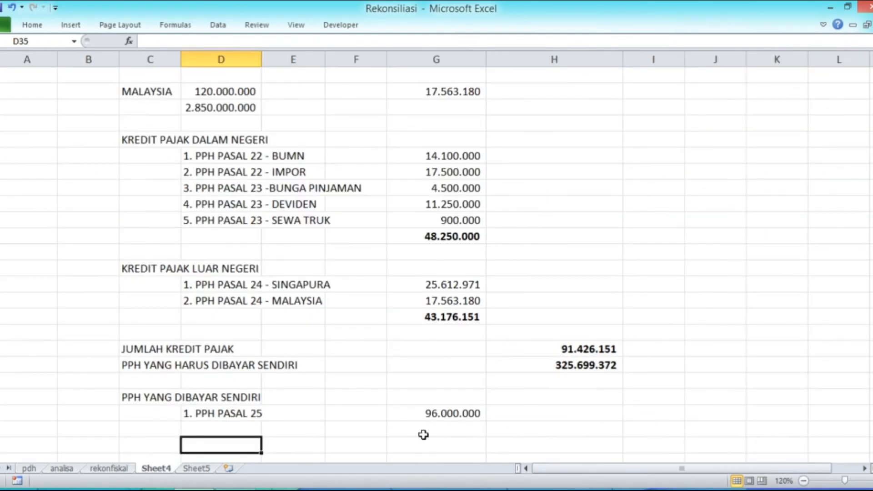
text(2.)
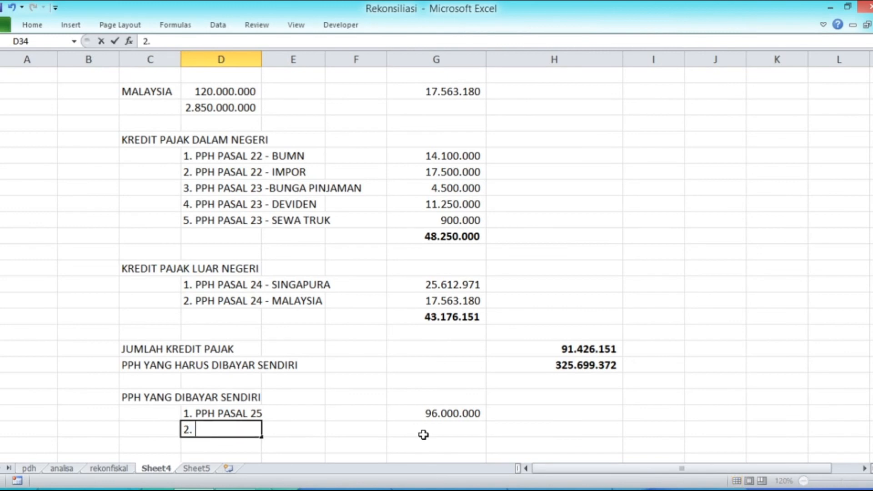
text( FISKAL LUA)
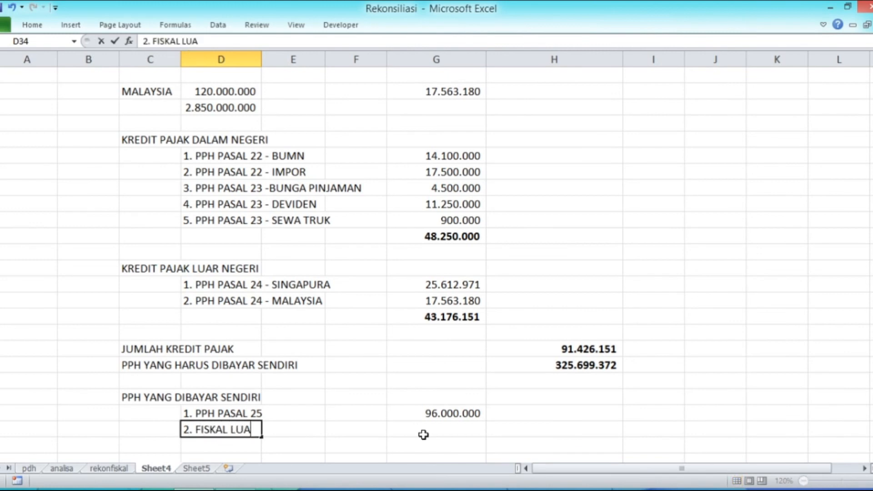
text(R NEGERI)
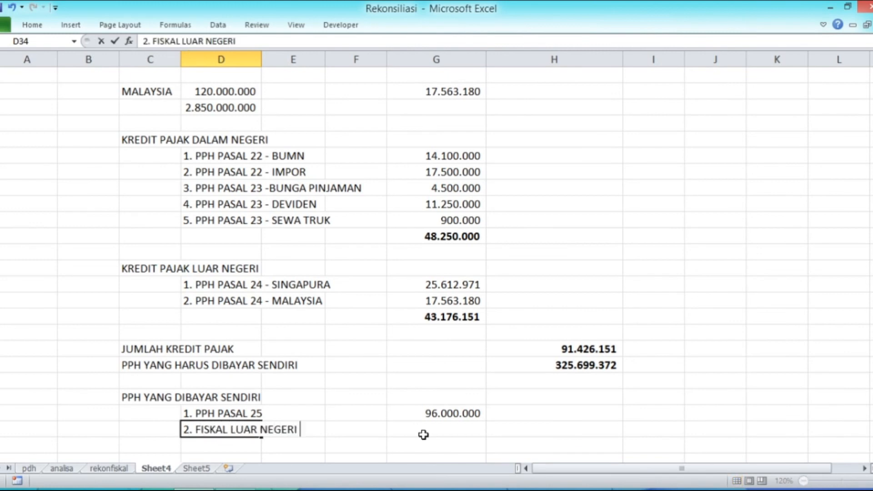
key(Return)
Enter 16.000.000 in G34 as the Fiskal Luar Negeri amount
key(Up)
key(Right)
key(Right)
key(Right)
text(1)
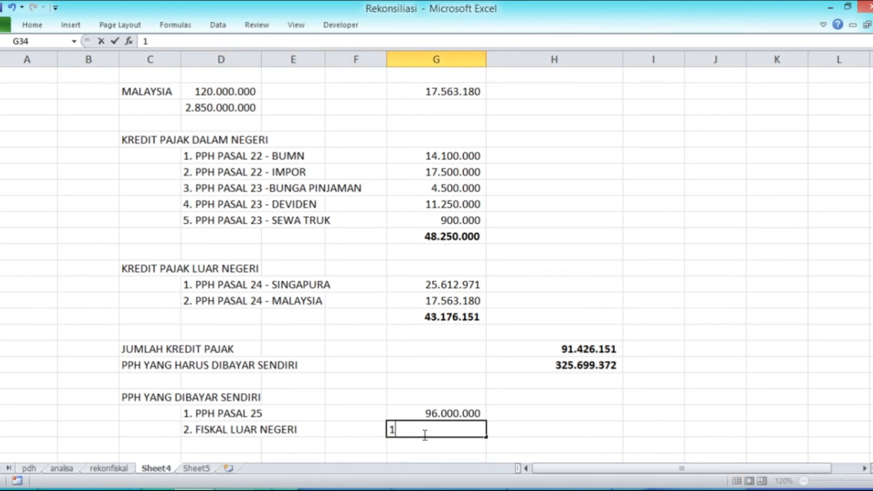
text(6.000.000)
key(Return)
key(Left)
key(Left)
key(Left)
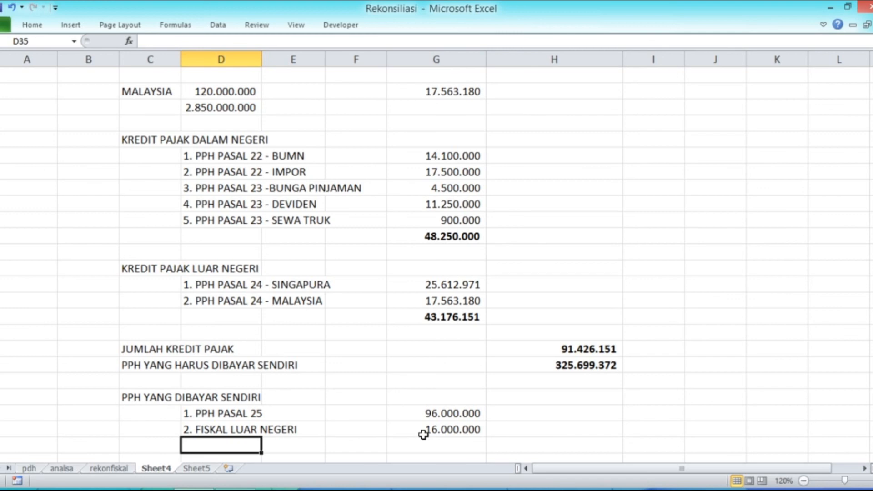
text(3)
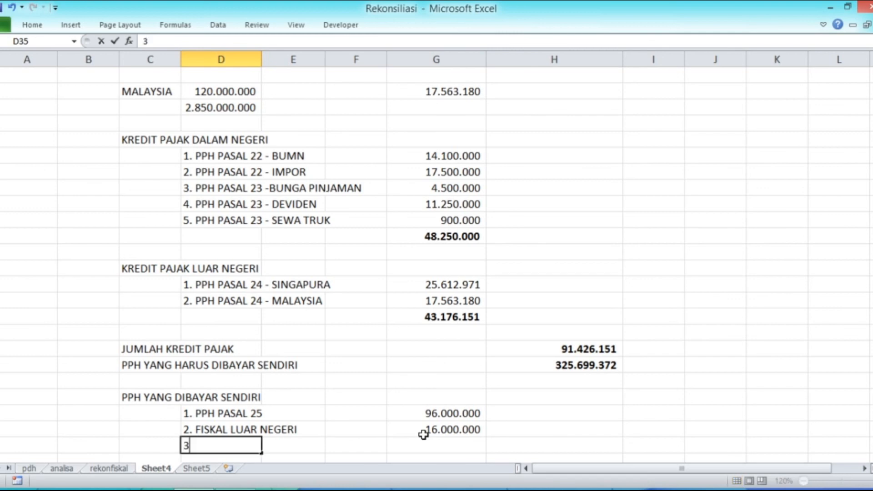
key(BackSpace)
click(377, 416)
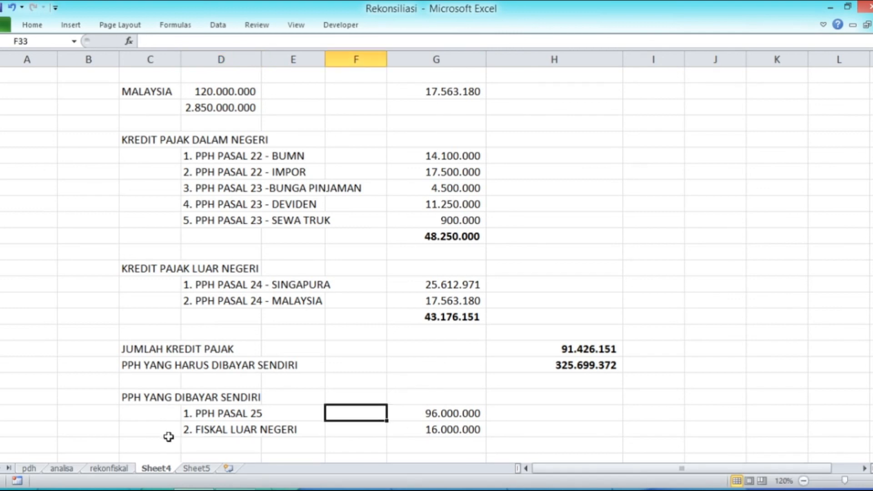
Check the Pajak dan Retribusi items on rekonfiskal and enter "3. PPH PENGALIHAN TANAH" in D35 of Sheet4
click(112, 465)
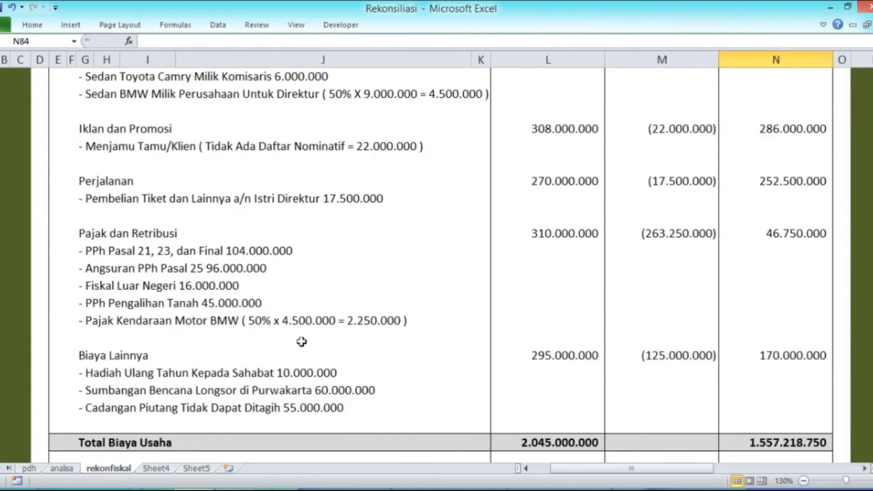
scroll(330, 294, up, 2)
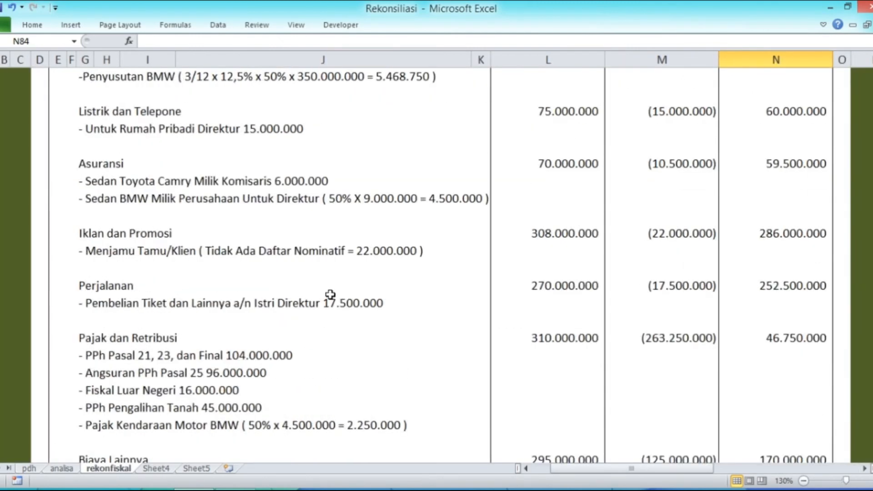
scroll(330, 295, down, 1)
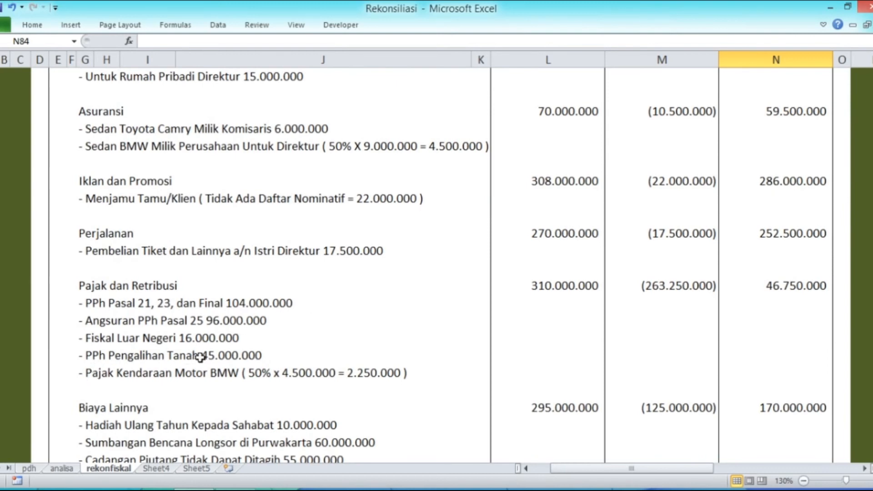
click(160, 469)
click(197, 444)
text(3. PPH)
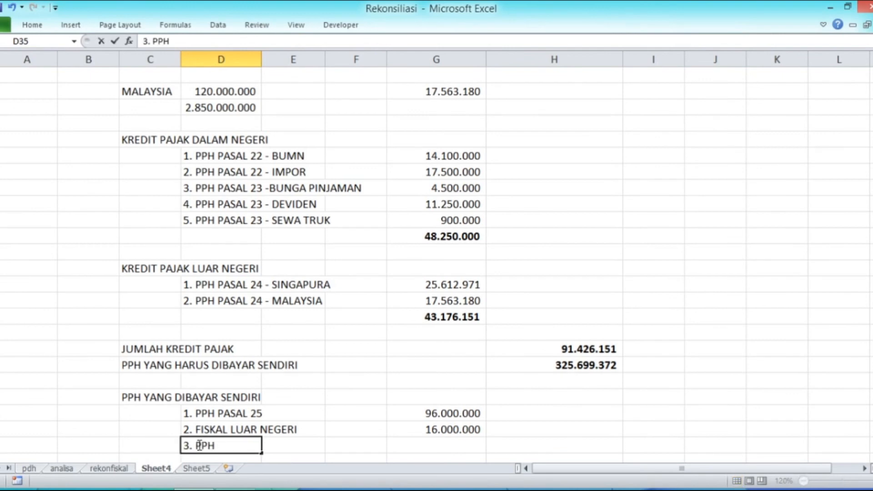
text( PENGALIHAN TANAH)
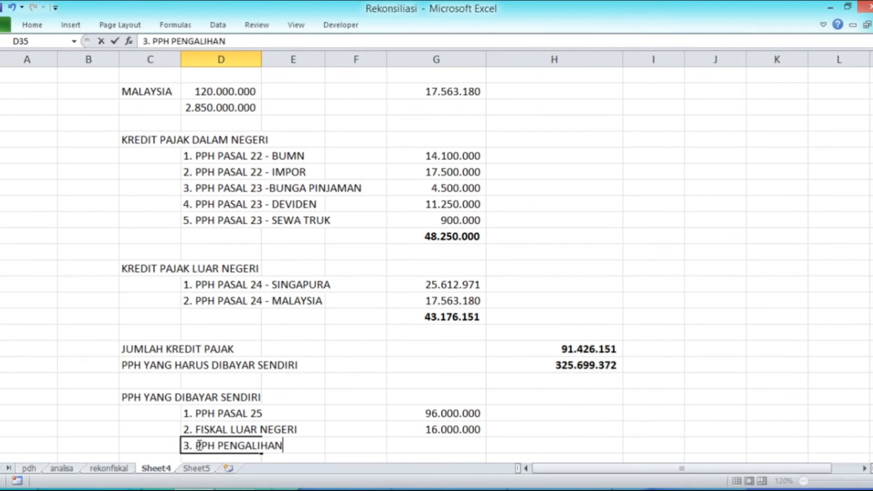
scroll(198, 445, down, 1)
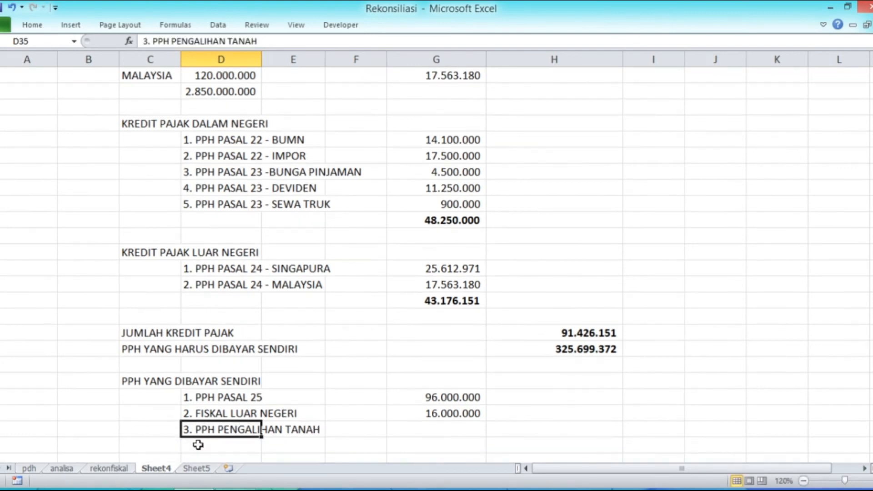
Enter 45000000 in G35 as the PPH Pengalihan Tanah amount
key(Tab)
key(Tab)
key(Tab)
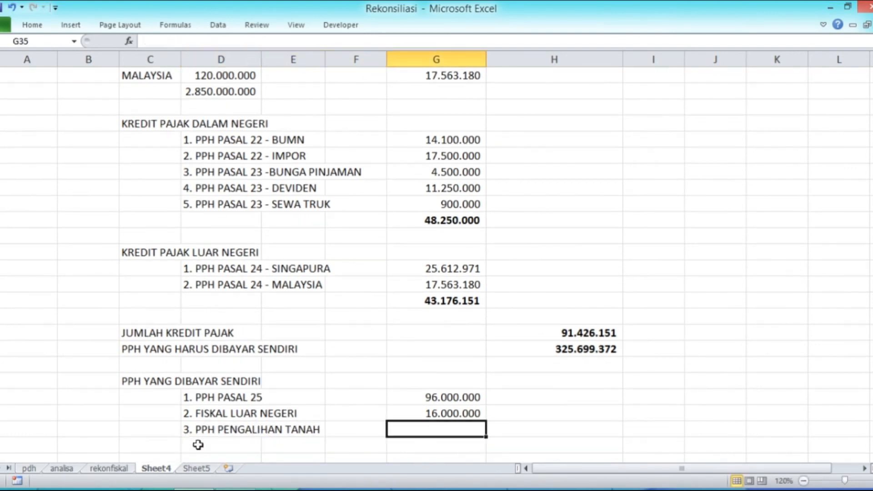
text(45000000)
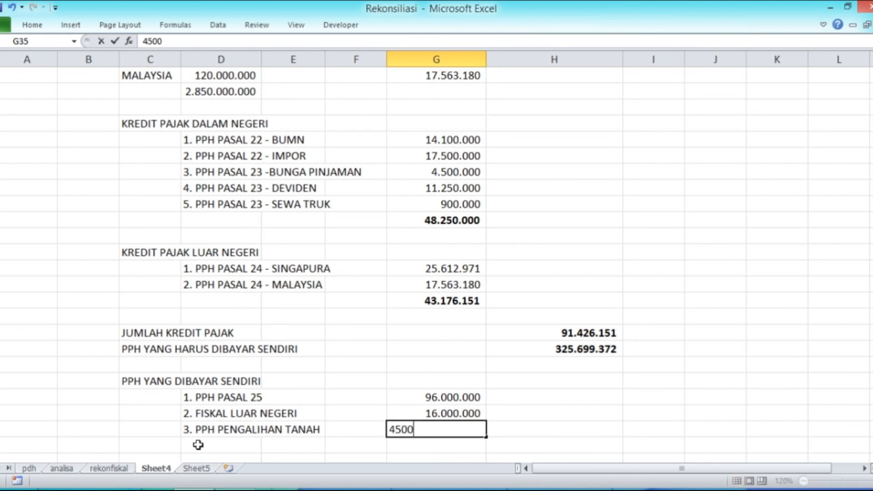
key(Return)
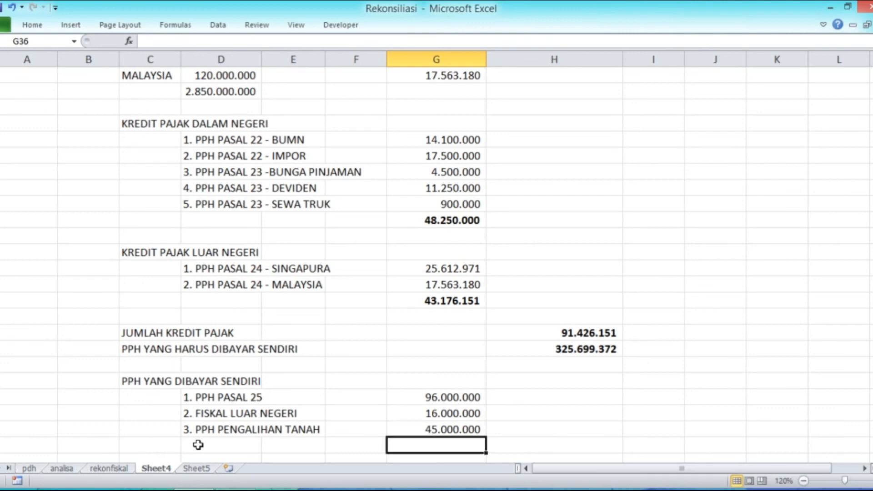
Total the three self-paid tax amounts in G36 with =SUM(G33:G35) and make the result bold
text(=SUM)
key(Up)
key(Up)
key(Up)
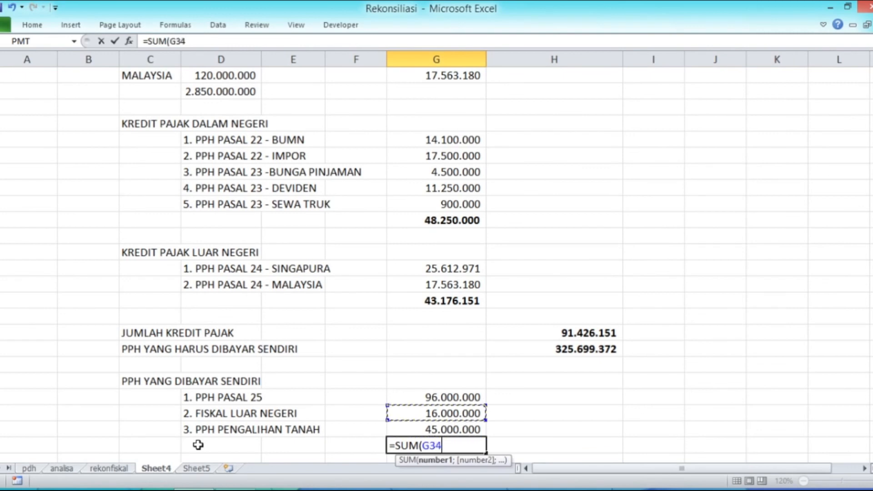
key(F8)
key(Down)
key(Down)
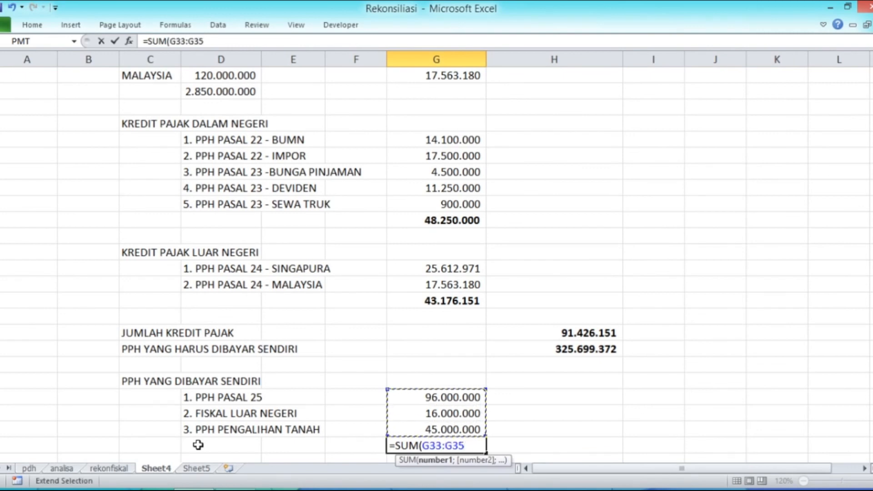
key(Return)
key(Up)
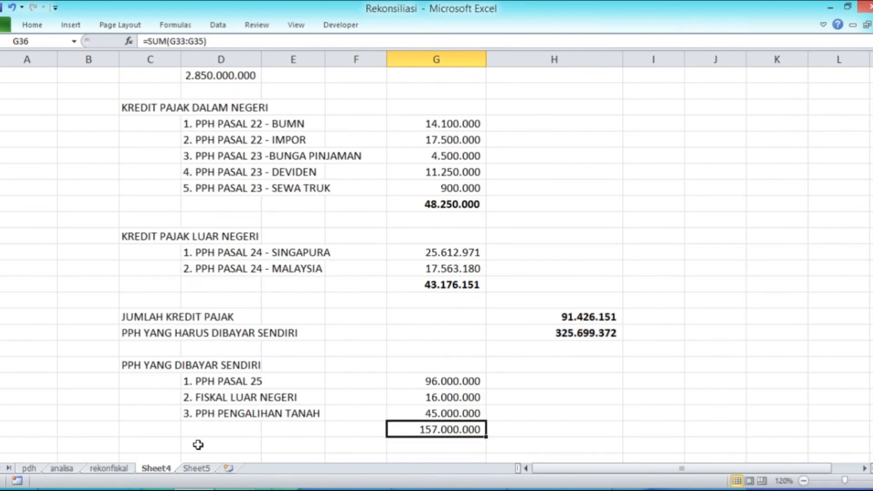
key(ctrl+b)
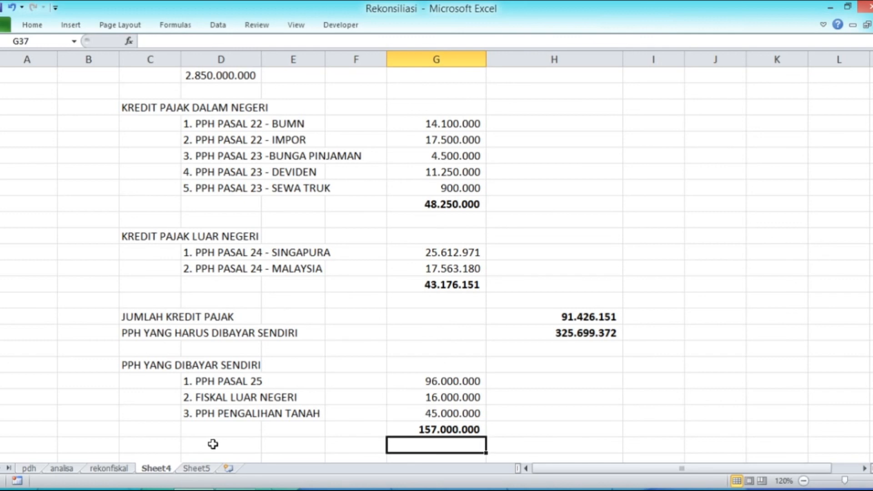
Delete the self-paid tax total from G36
key(Right)
key(Left)
key(Left)
key(Left)
key(Down)
key(Up)
key(Up)
key(Up)
key(Down)
key(Down)
key(Right)
key(Right)
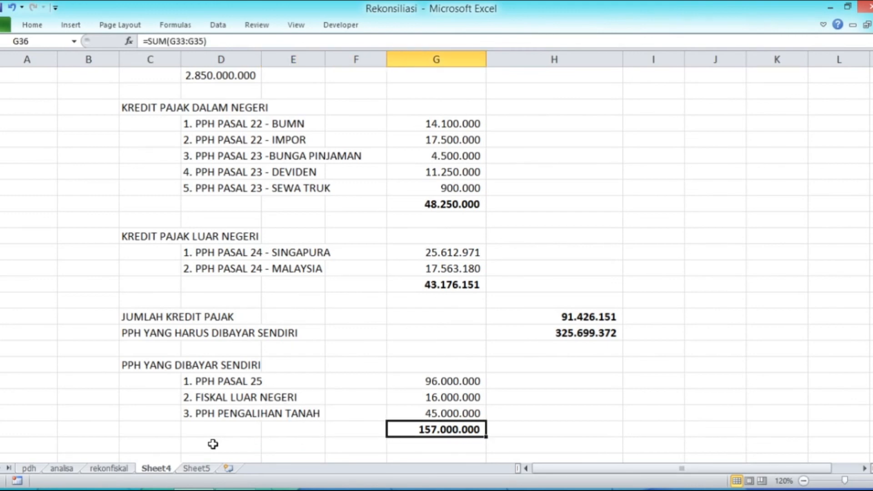
key(Delete)
Total the three self-paid tax amounts in H36 with =SUM(G33:G35) and make the result bold
key(Right)
key(Right)
key(Left)
text(=SUM)
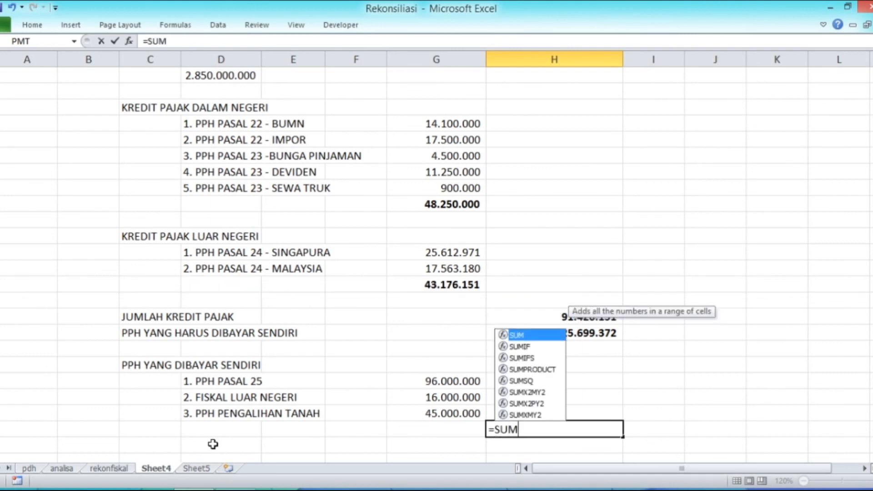
text(()
key(Left)
key(Left)
key(Up)
key(Right)
key(Up)
key(Up)
key(shift+Down)
key(shift+Down)
text())
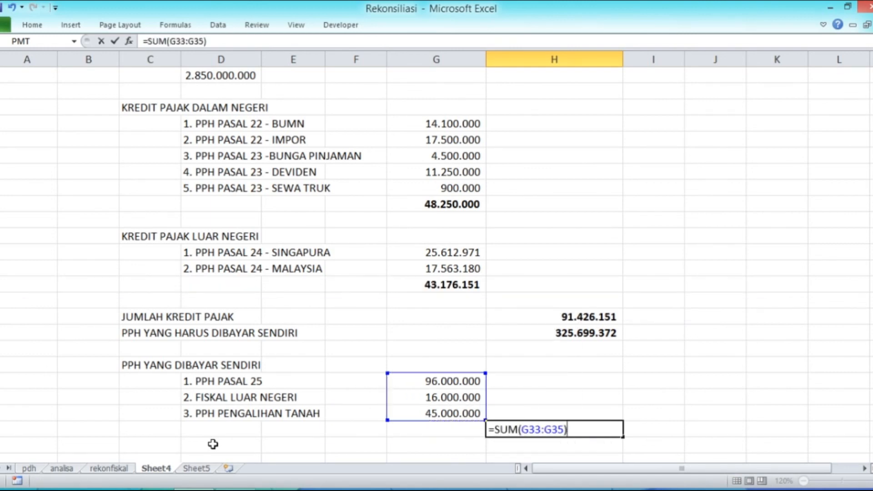
key(Return)
key(Up)
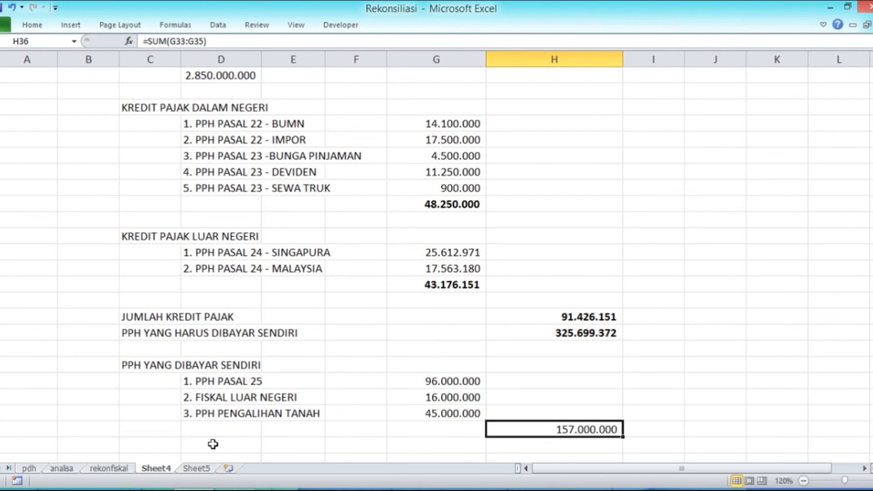
key(ctrl+b)
key(Down)
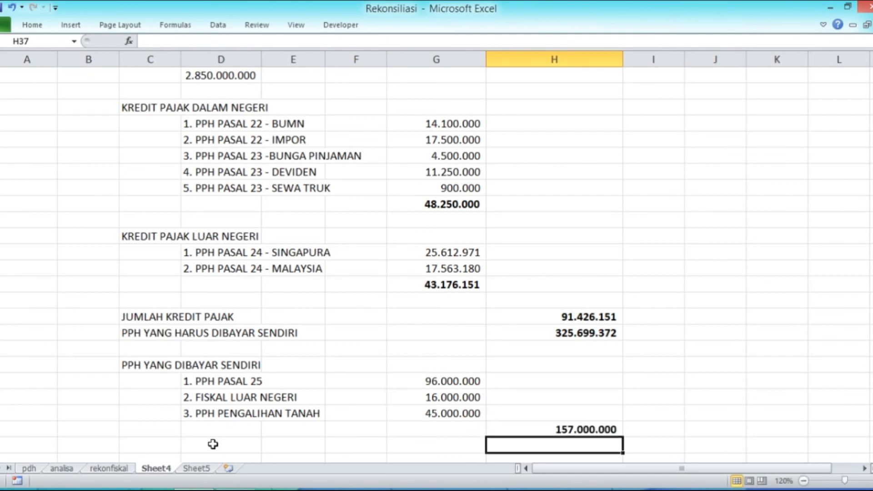
Enter the label "PPH KURANG/LEBIH BAYAR" in C38, below the self-paid tax section
key(Left)
key(Left)
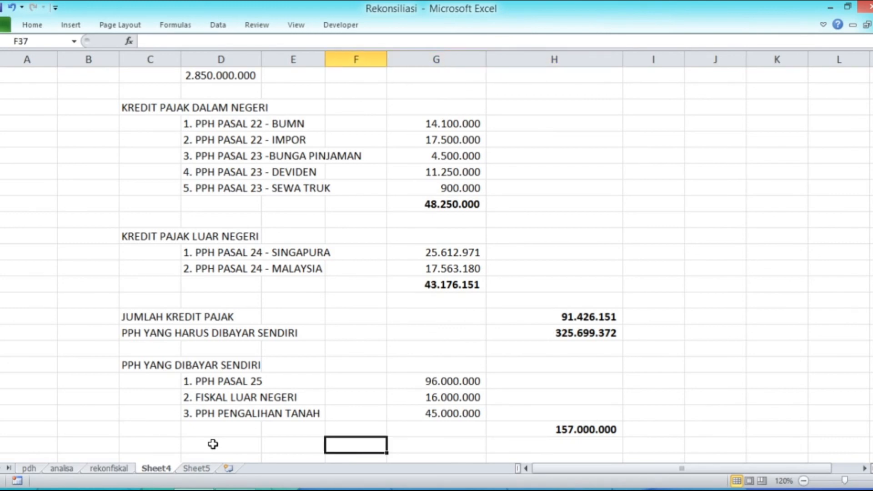
scroll(282, 398, down, 3)
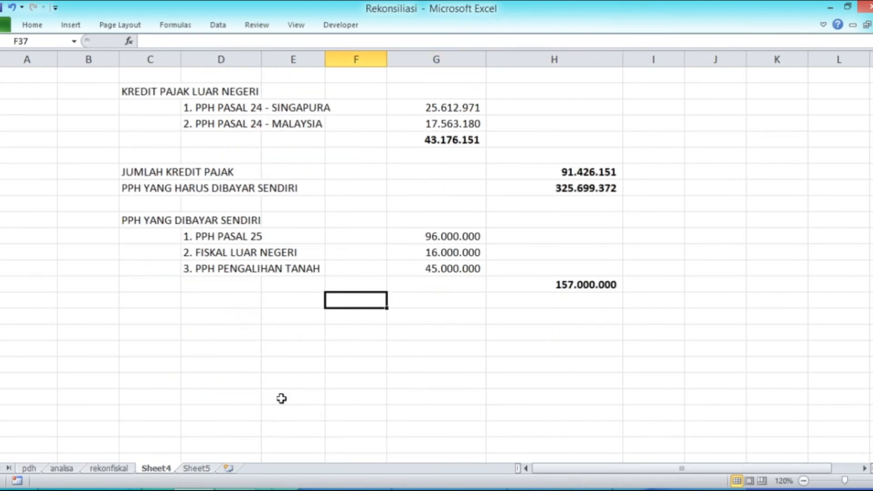
key(Left)
key(Left)
key(Left)
key(Left)
key(Right)
key(Down)
text(PPH K)
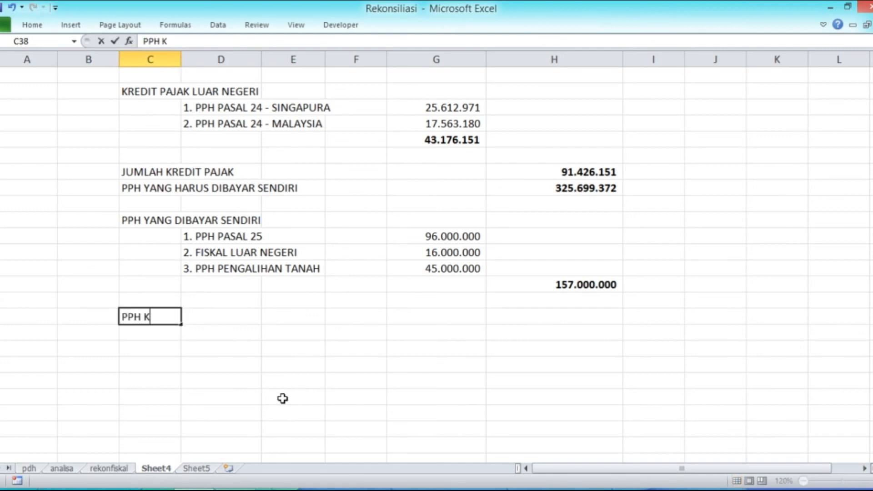
text(URANG/)
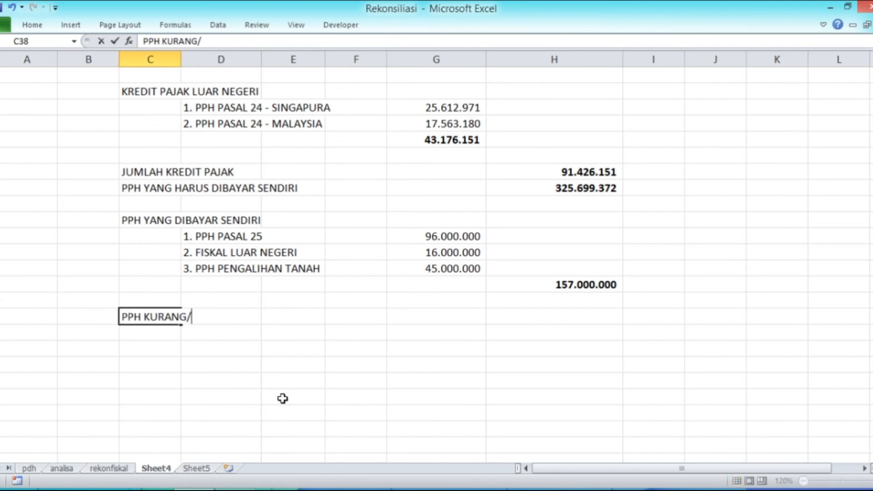
text(LEBIH BAYAR)
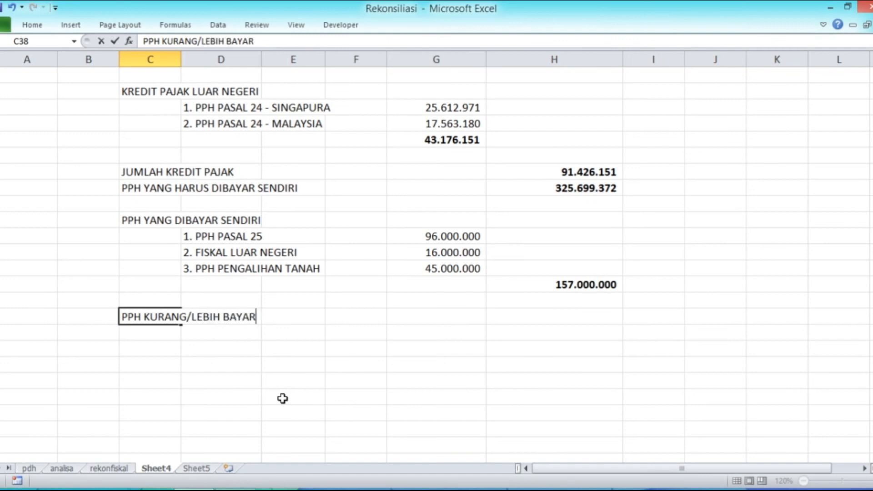
key(Return)
Calculate the tax under- or overpayment in H38 with =H30-H36 and make the result bold
key(Up)
key(Right)
key(Right)
key(Right)
key(Right)
key(Right)
text(=)
key(Up)
key(Up)
key(Up)
key(Up)
key(Up)
key(Up)
key(Up)
key(Up)
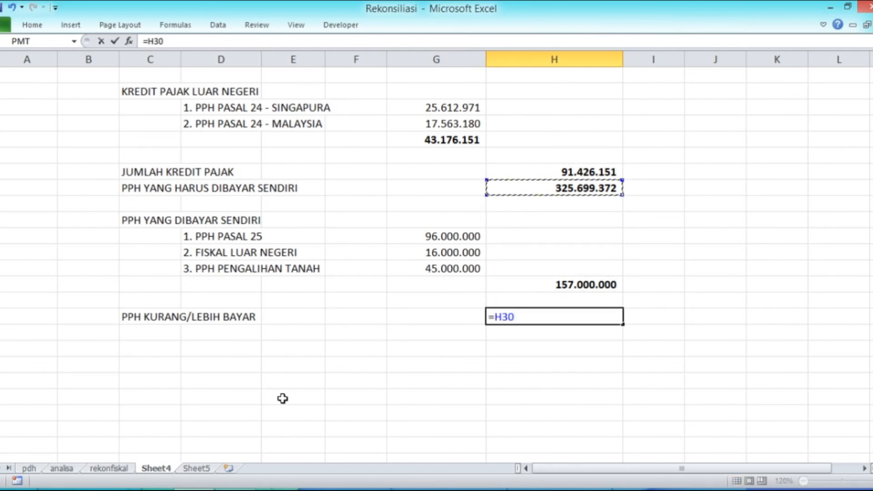
text(-)
key(Up)
key(Up)
key(Return)
key(Up)
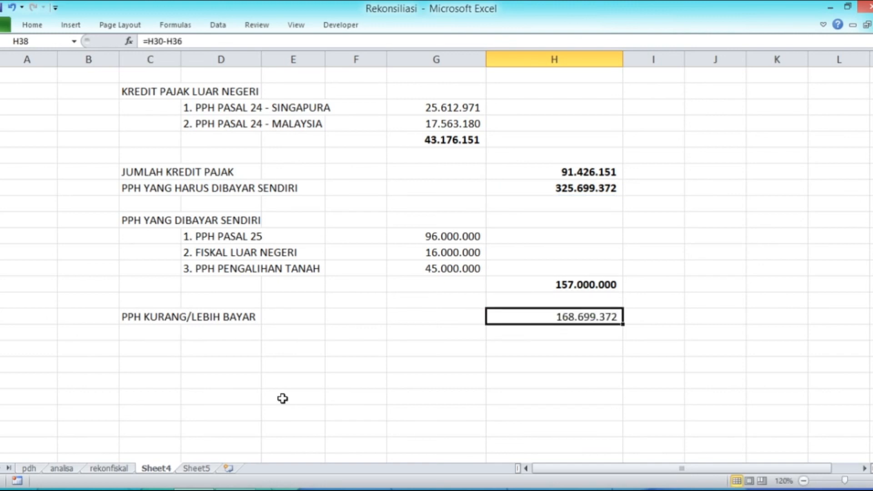
key(ctrl+b)
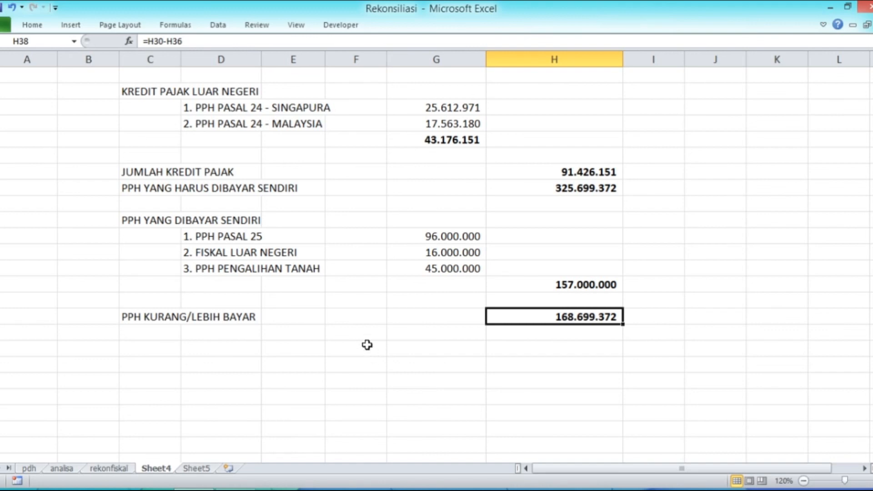
Narrow columns B and I so they form slim margins on both sides of the tax calculation
scroll(367, 345, up, 7)
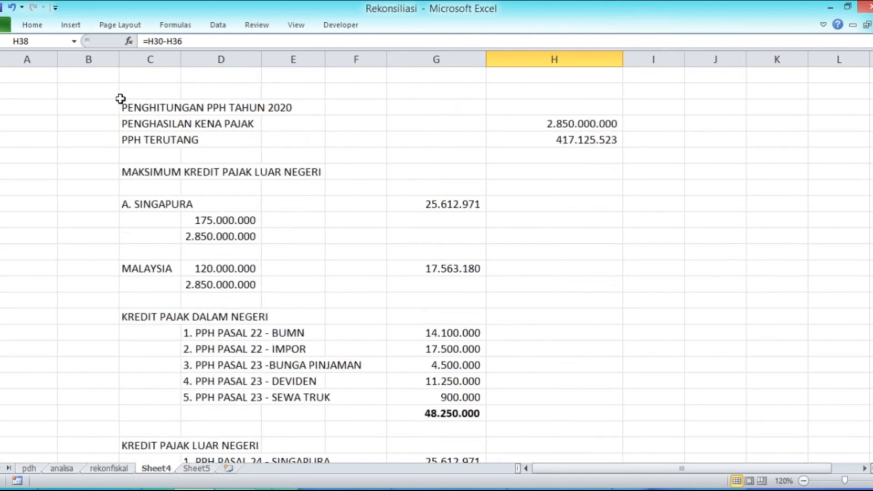
drag(120, 56, 84, 94)
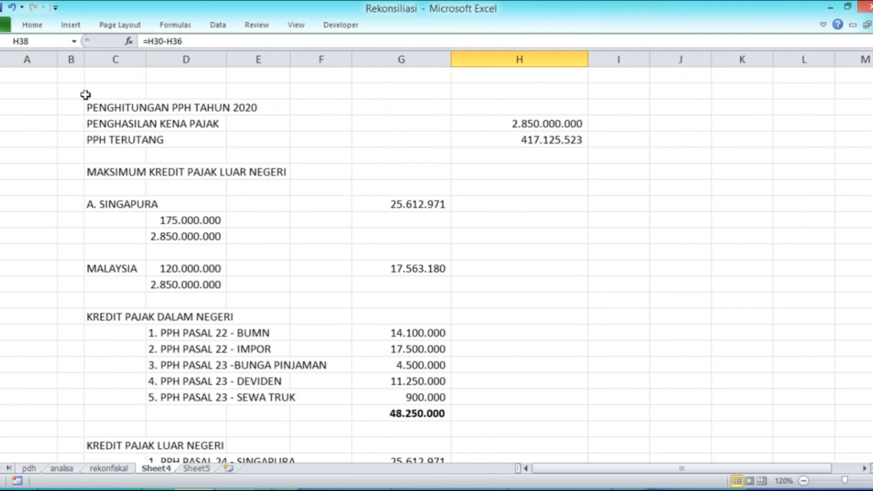
drag(647, 60, 604, 102)
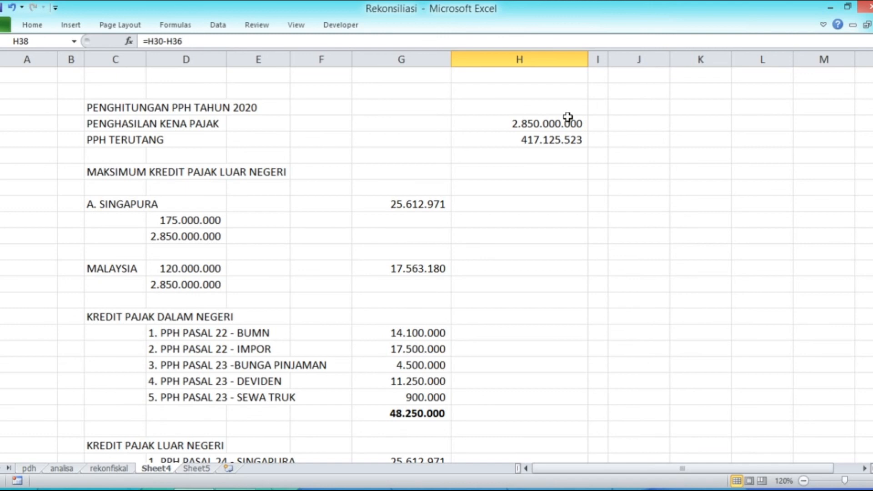
Apply an outline border around the whole tax calculation, range B2:I39
click(65, 93)
drag(65, 93, 602, 278)
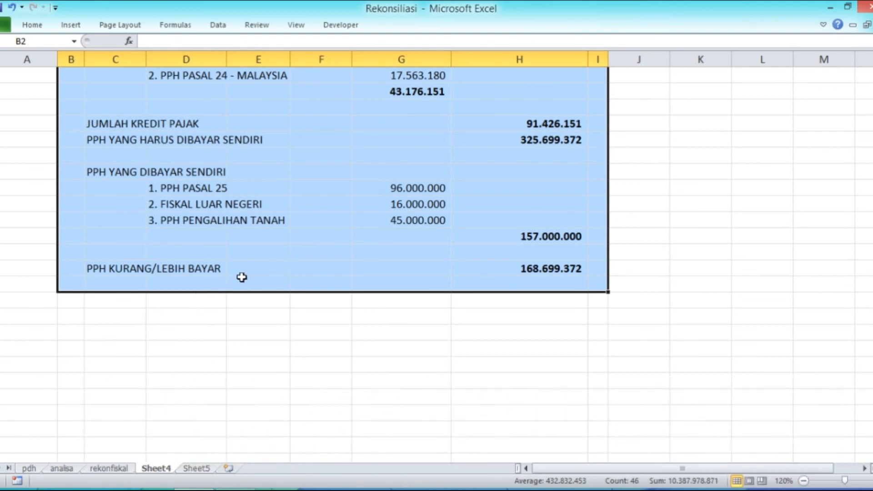
scroll(241, 276, up, 8)
right_click(255, 227)
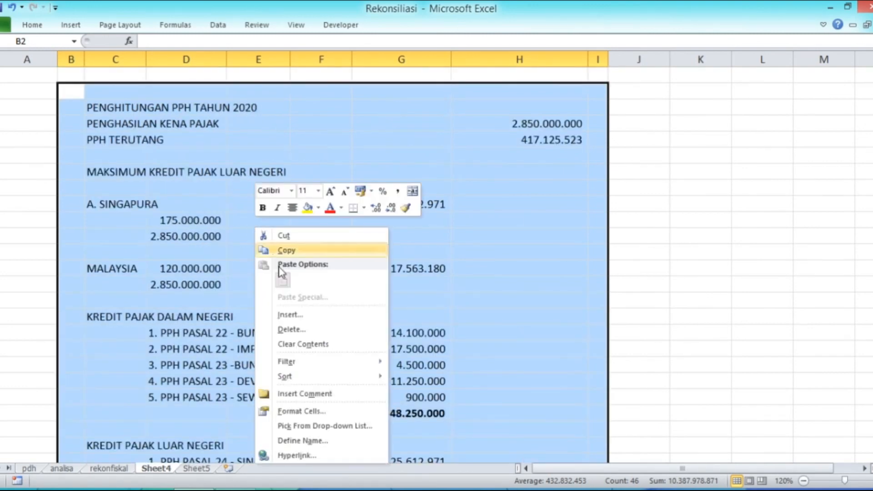
click(299, 411)
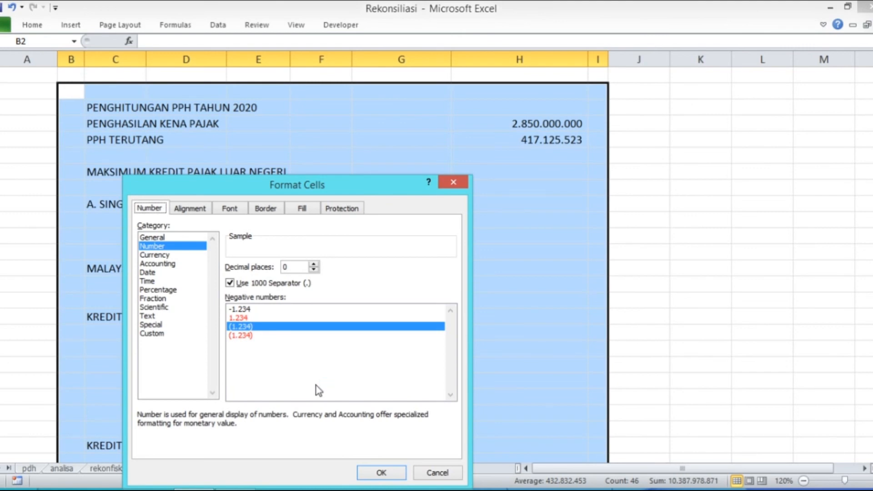
click(255, 209)
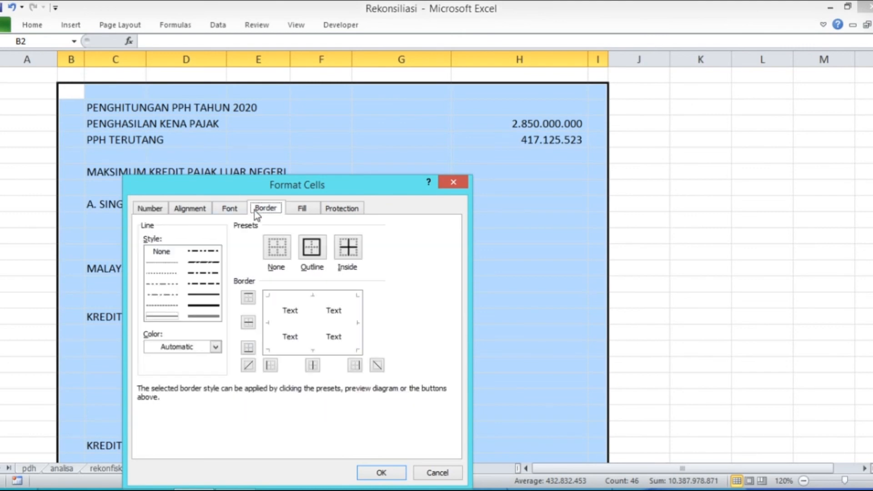
click(311, 247)
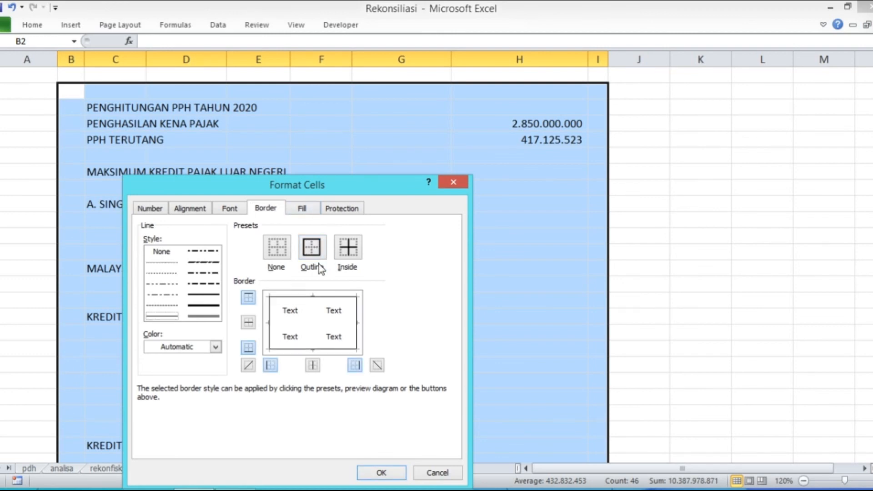
click(382, 471)
click(687, 322)
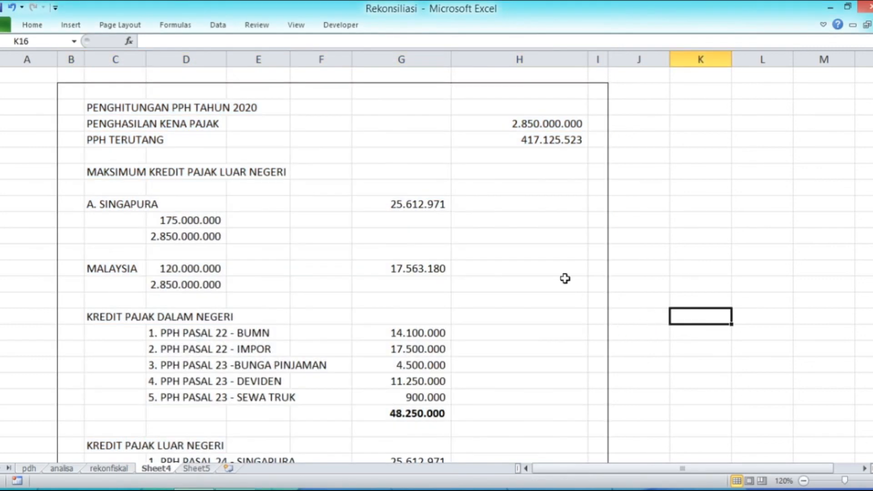
Insert a new column before column B to move the bordered calculation away from the sheet's edge
click(68, 59)
right_click(69, 60)
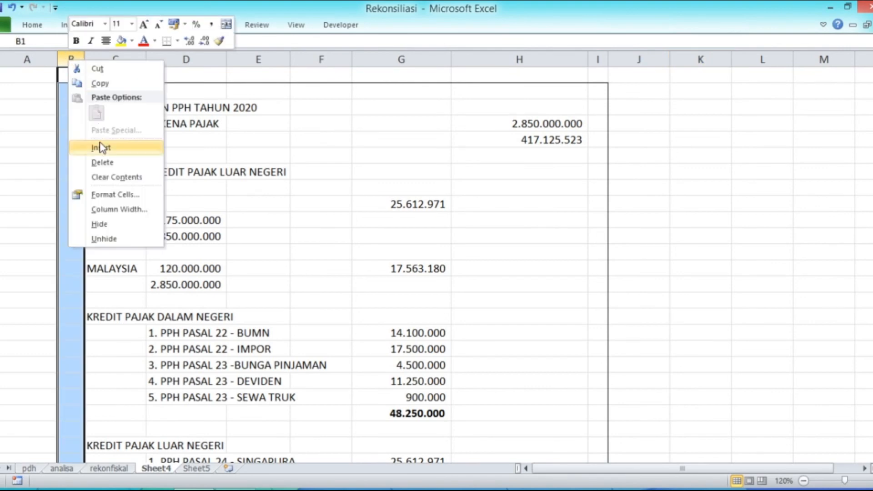
click(139, 149)
click(656, 187)
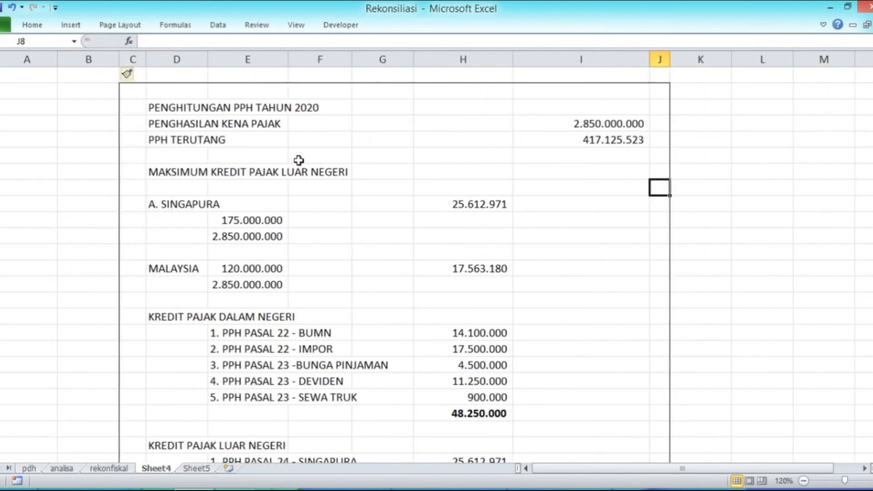
Merge and center the title "PENGHITUNGAN PPH TAHUN 2020" across D3:I3
click(186, 139)
key(Up)
key(Up)
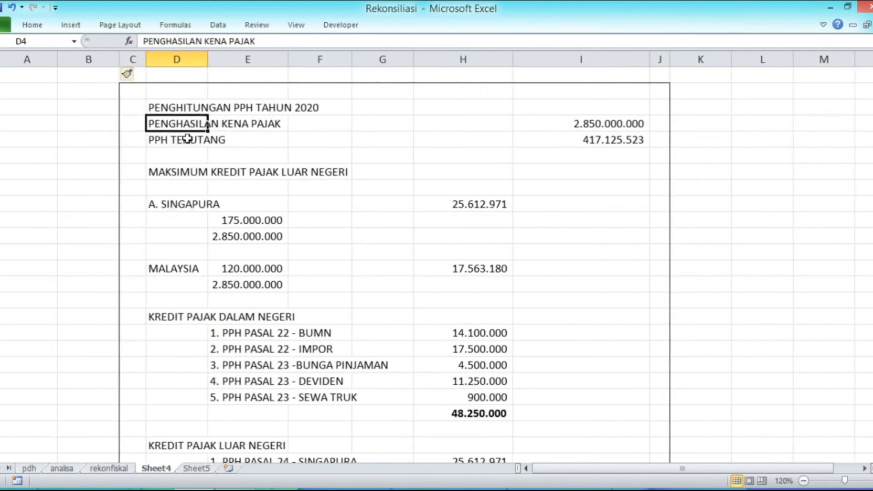
key(shift+Right)
key(shift+Right)
key(shift+Right)
key(shift+Right)
key(shift+Right)
key(shift+Right)
key(shift+Left)
click(32, 25)
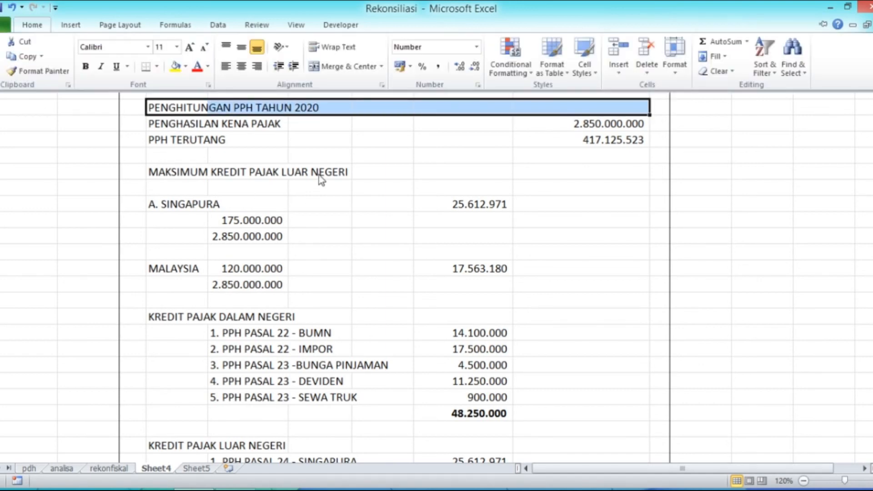
click(341, 65)
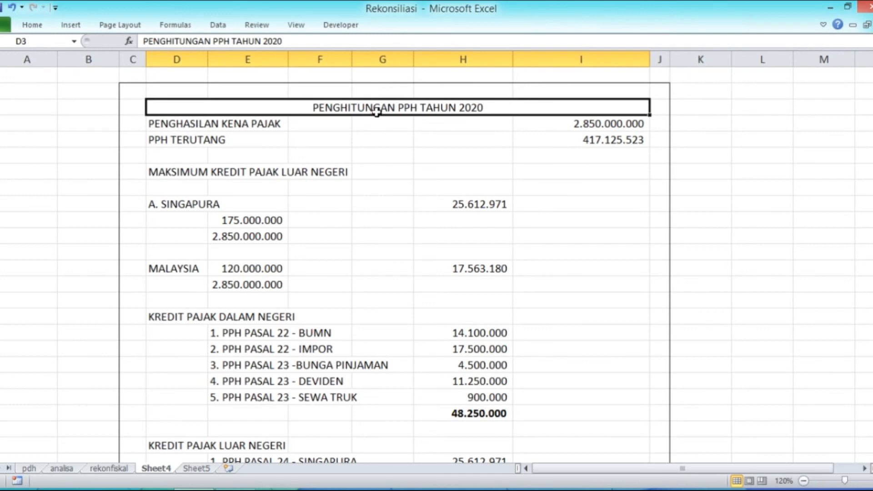
Change the merged title to "PENGHITUNGAN PPH TAHUN PAJAK 2020" and make it bold
click(264, 41)
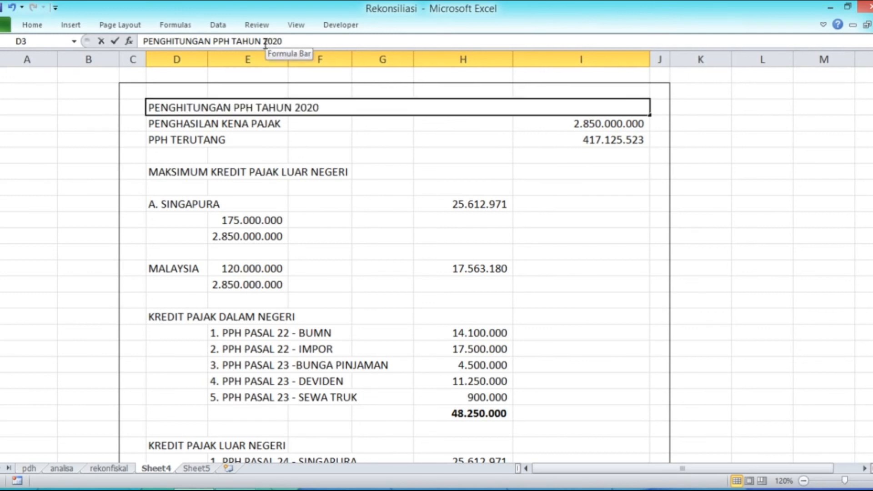
text(PAJAK)
key(Return)
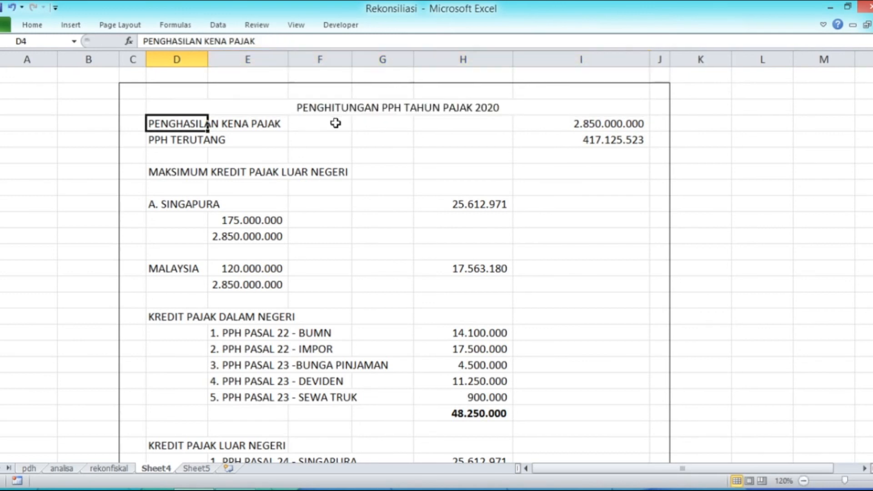
click(409, 123)
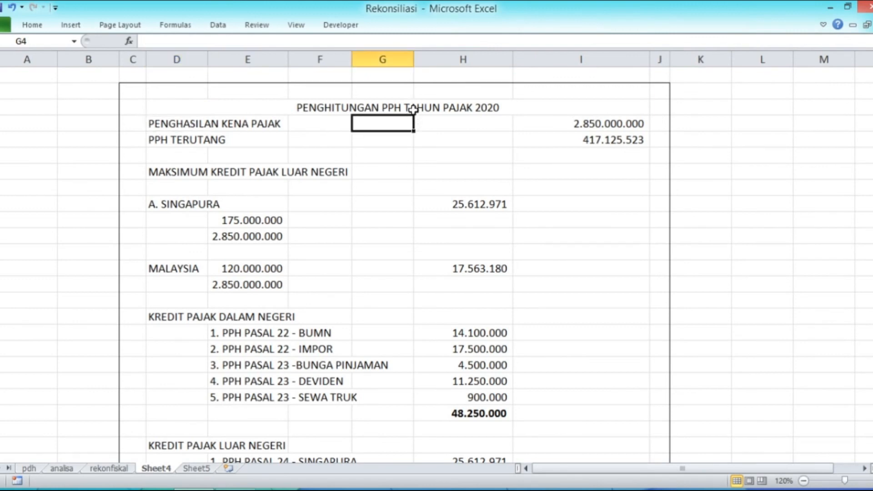
click(412, 109)
key(ctrl+b)
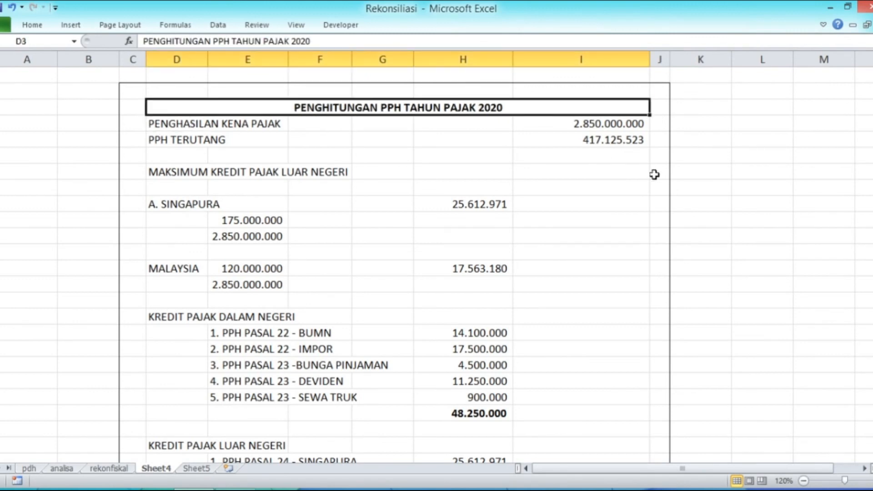
click(764, 206)
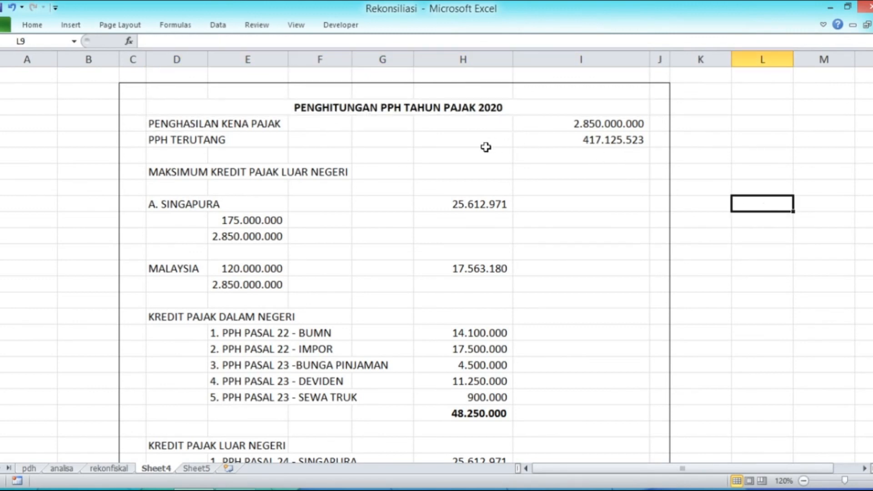
Make the heading "MAKSIMUM KREDIT PAJAK LUAR NEGERI" in D7 bold
scroll(485, 147, down, 7)
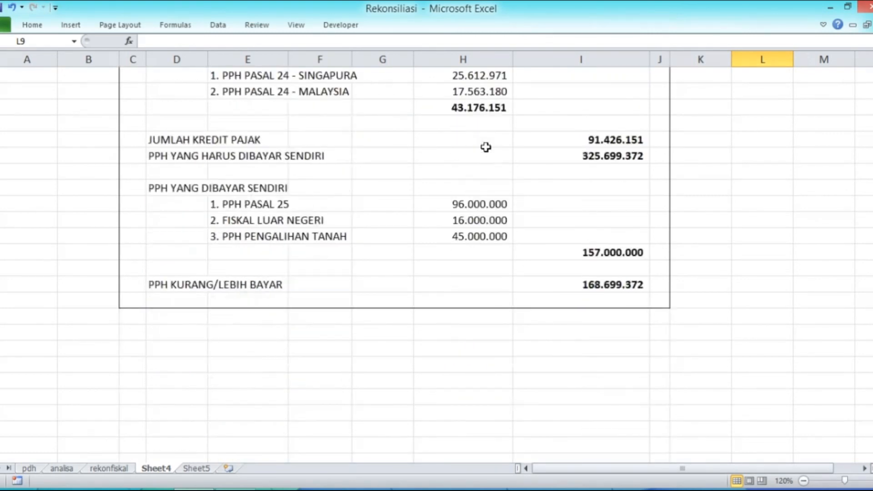
scroll(485, 147, up, 7)
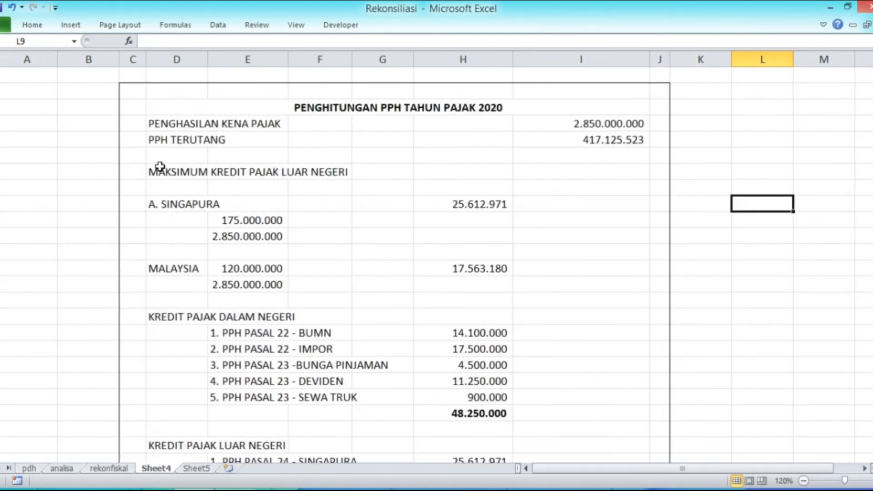
click(187, 176)
key(ctrl+b)
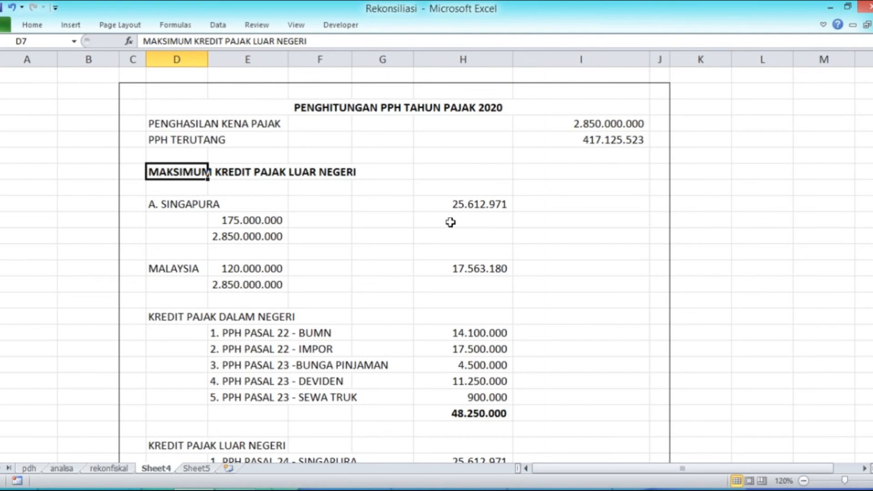
click(723, 207)
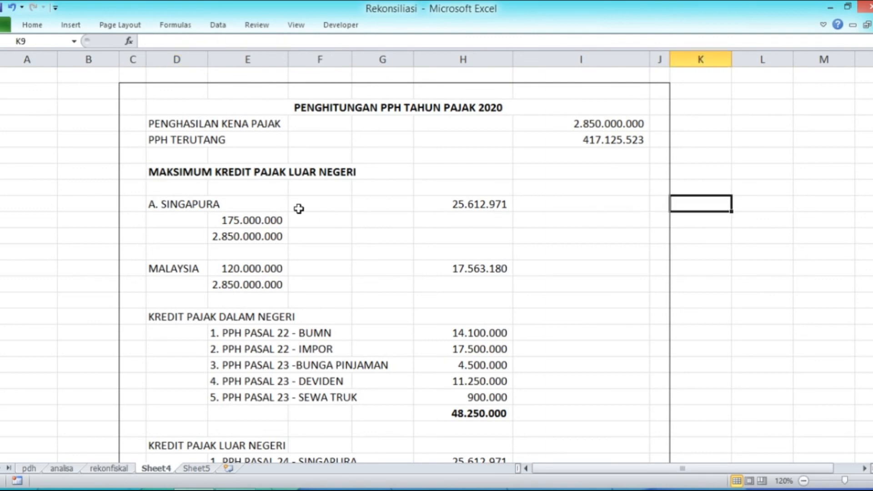
Make the PPH TERUTANG row bold across D5:I5, covering both its label and its amount
click(176, 136)
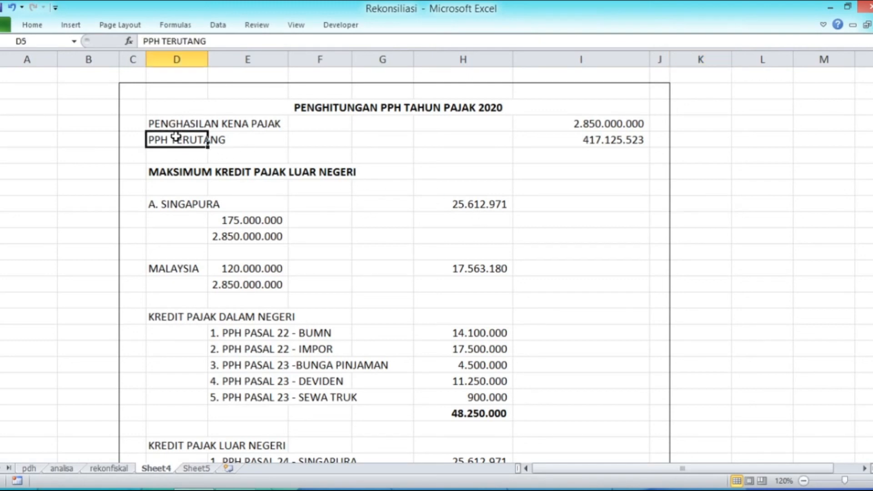
key(shift+Right)
key(shift+Right)
key(shift+Right)
key(shift+Right)
key(shift+Right)
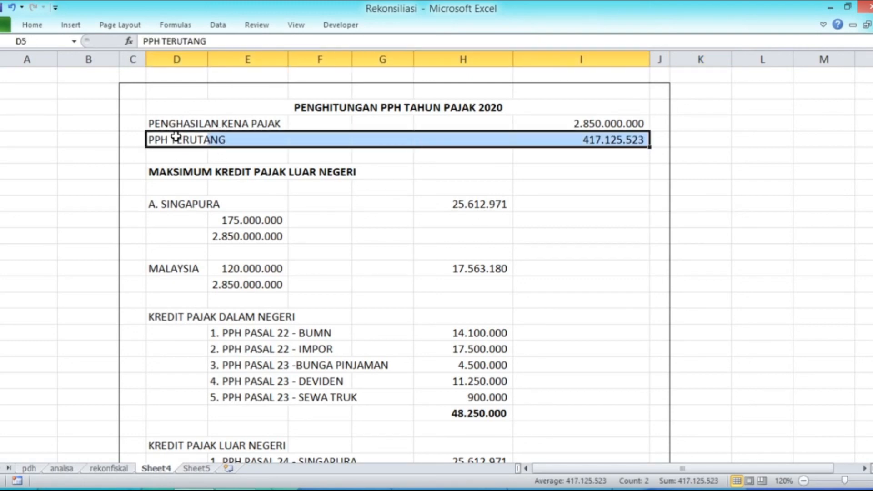
key(ctrl+b)
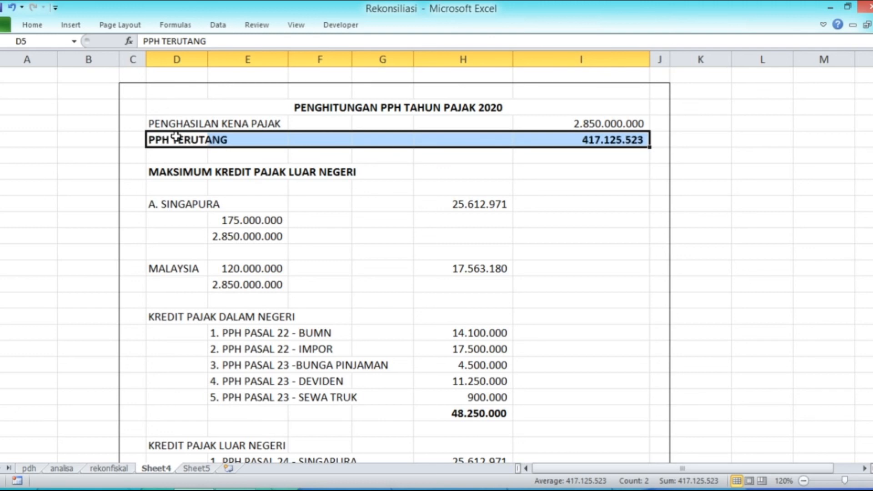
click(771, 167)
Make the label "PENGHASILAN KENA PAJAK" in D4 bold
scroll(594, 189, down, 5)
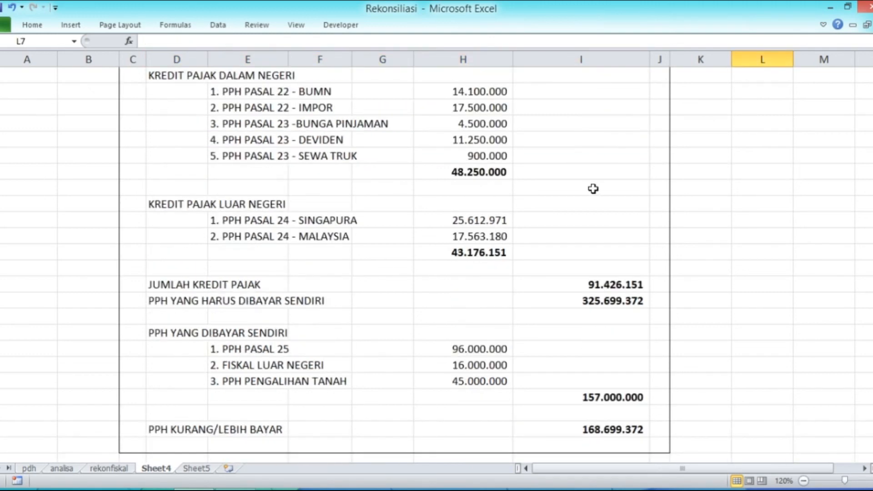
scroll(592, 189, down, 2)
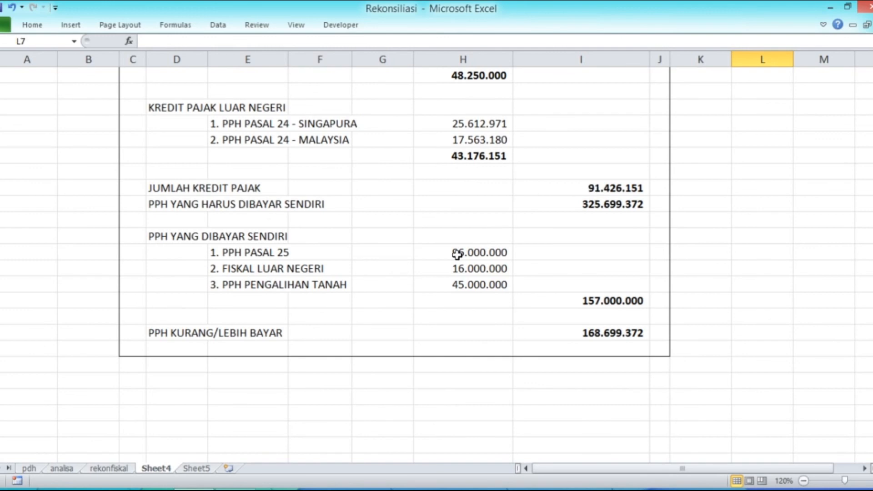
scroll(176, 340, up, 4)
scroll(175, 340, up, 3)
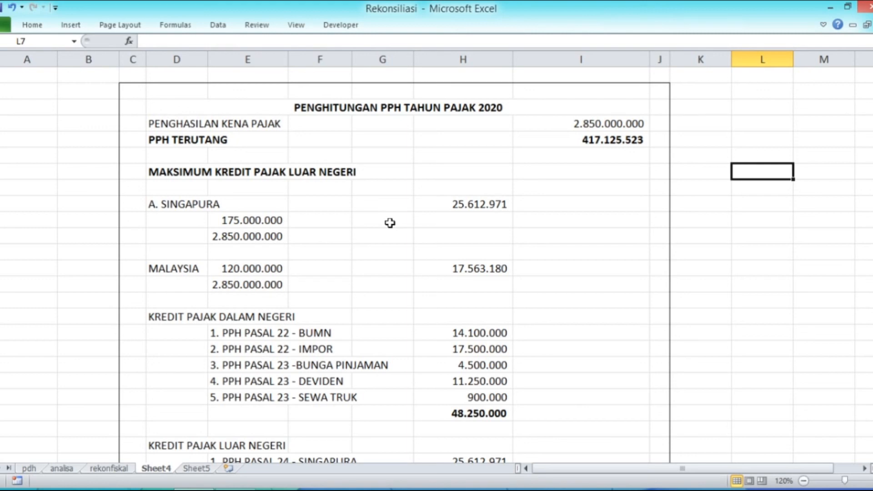
click(166, 120)
key(ctrl+b)
click(676, 182)
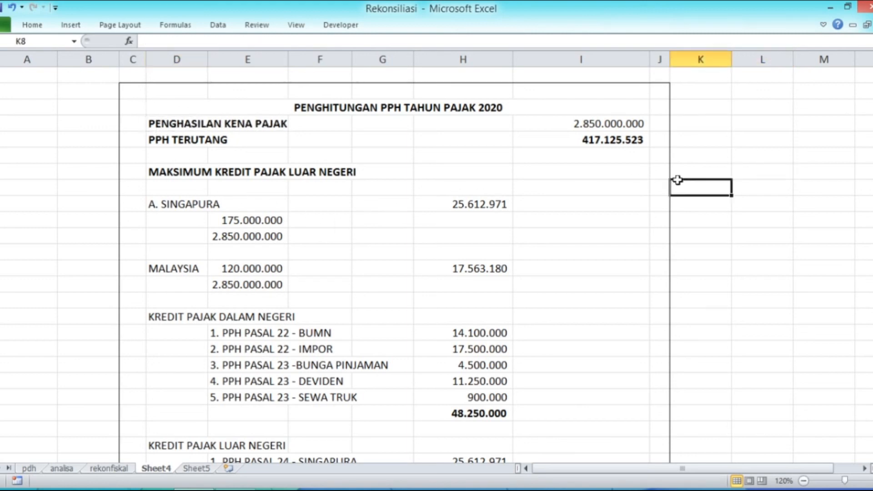
Make the label "PPH KURANG/LEBIH BAYAR" in D38 bold
scroll(527, 252, down, 8)
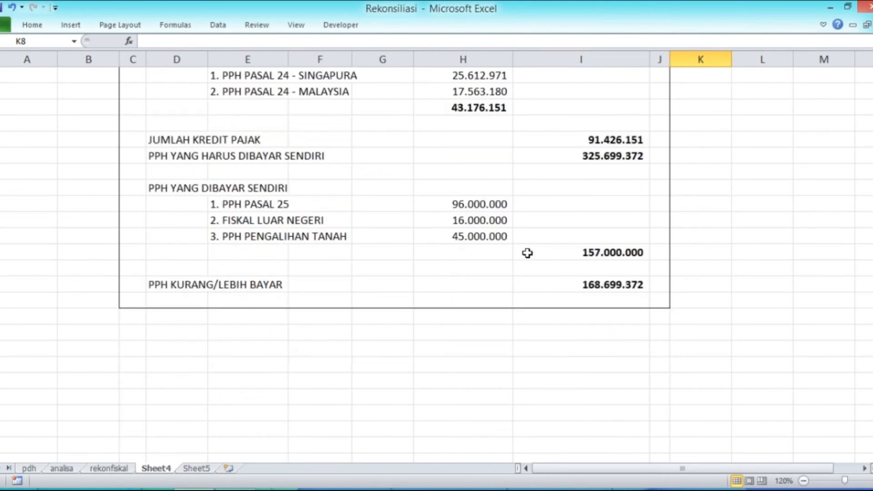
click(175, 282)
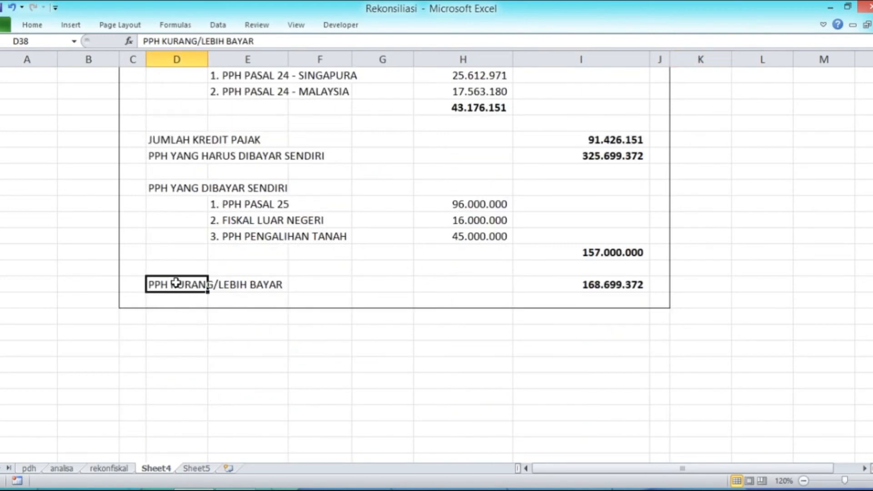
key(ctrl+b)
click(505, 379)
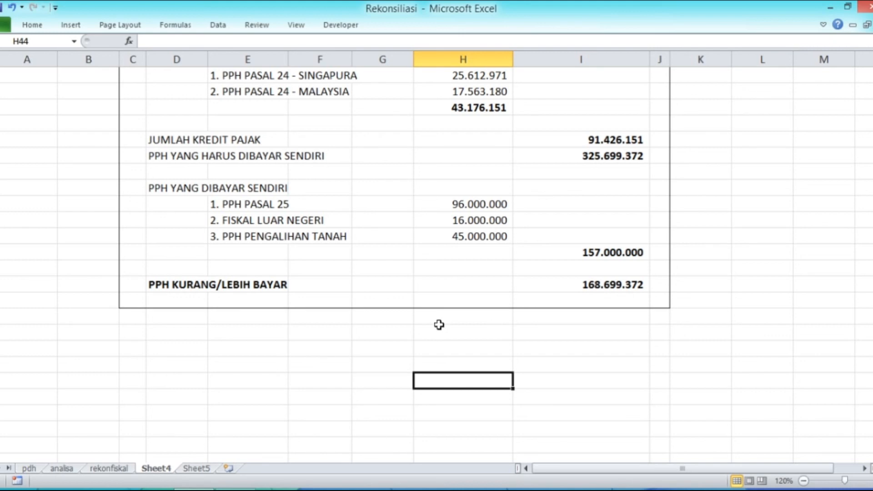
scroll(439, 324, up, 8)
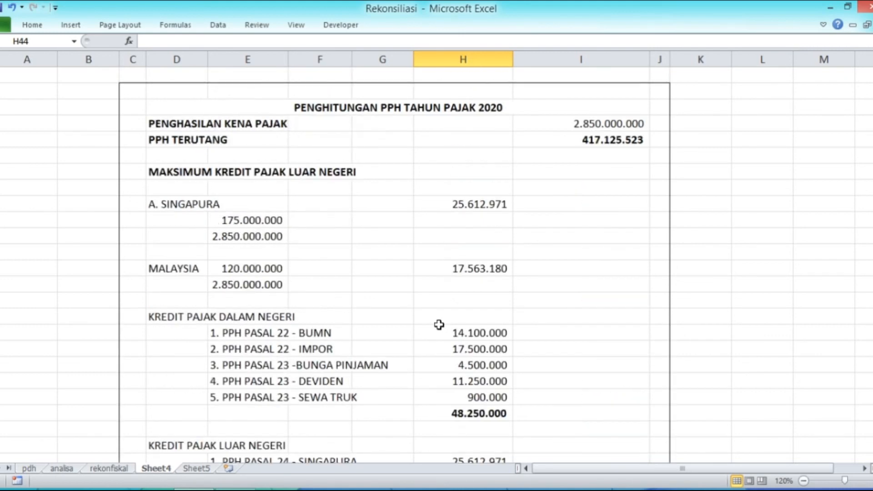